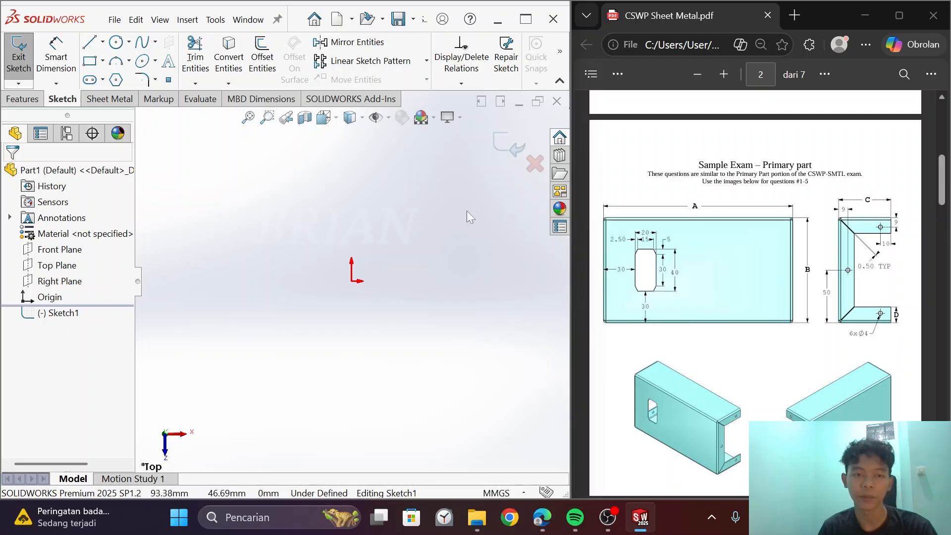
- Review the sample exam PDF: instructions, primary part drawing, and Question 1 specifications with the values for A, B, C and D
scroll(799, 286, up, 9)
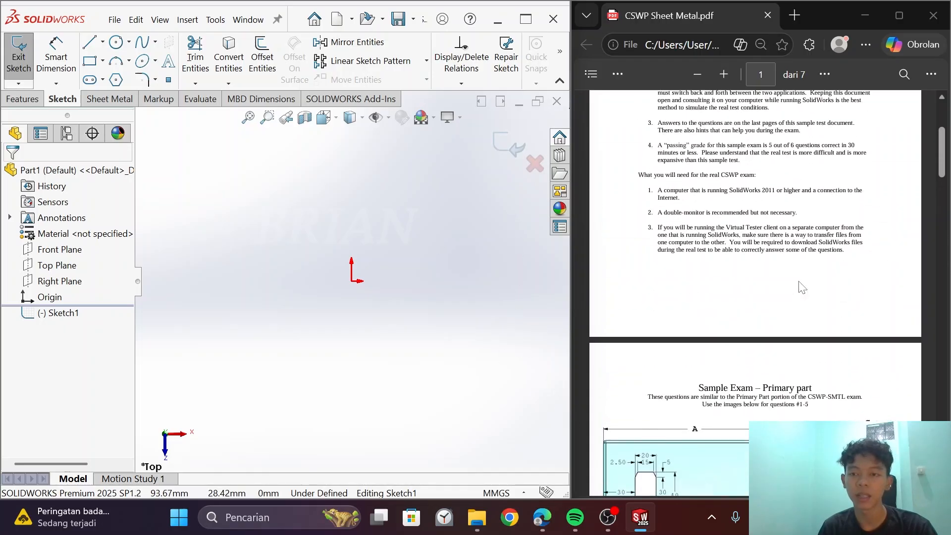
scroll(799, 287, up, 1)
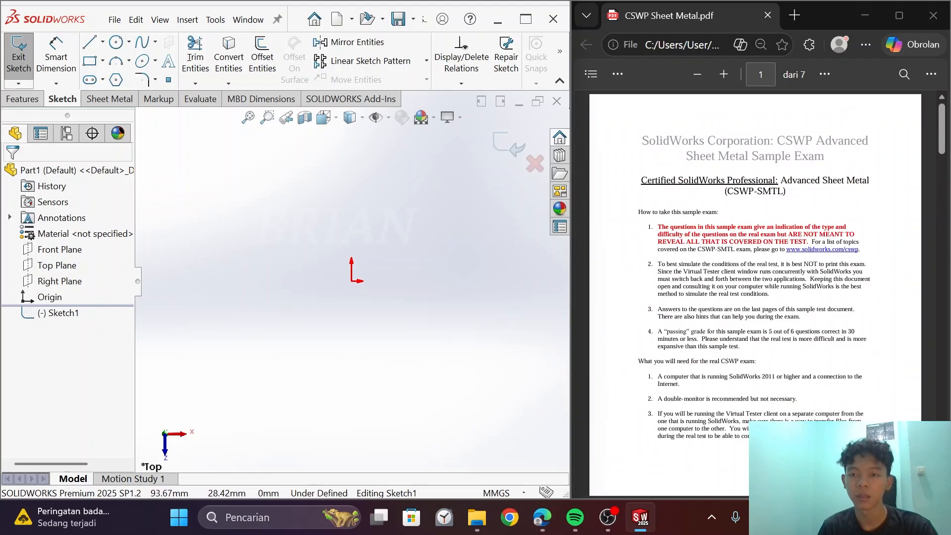
scroll(755, 292, down, 1)
scroll(755, 292, up, 1)
scroll(755, 292, down, 8)
scroll(755, 292, up, 8)
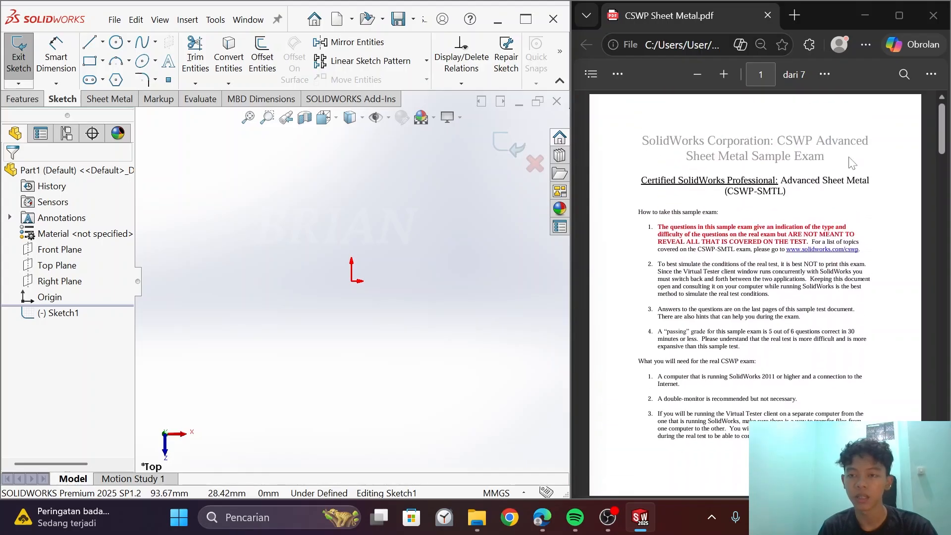
scroll(851, 163, down, 16)
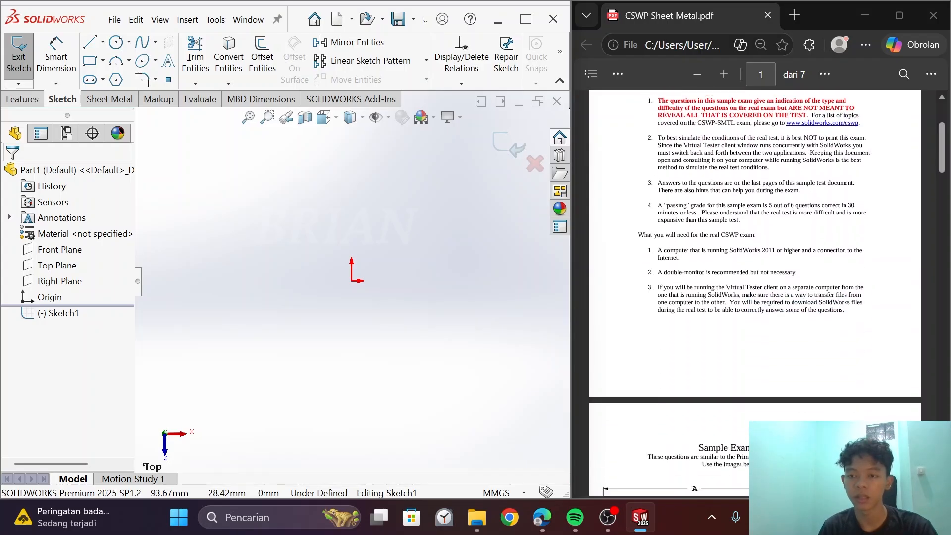
scroll(750, 310, down, 12)
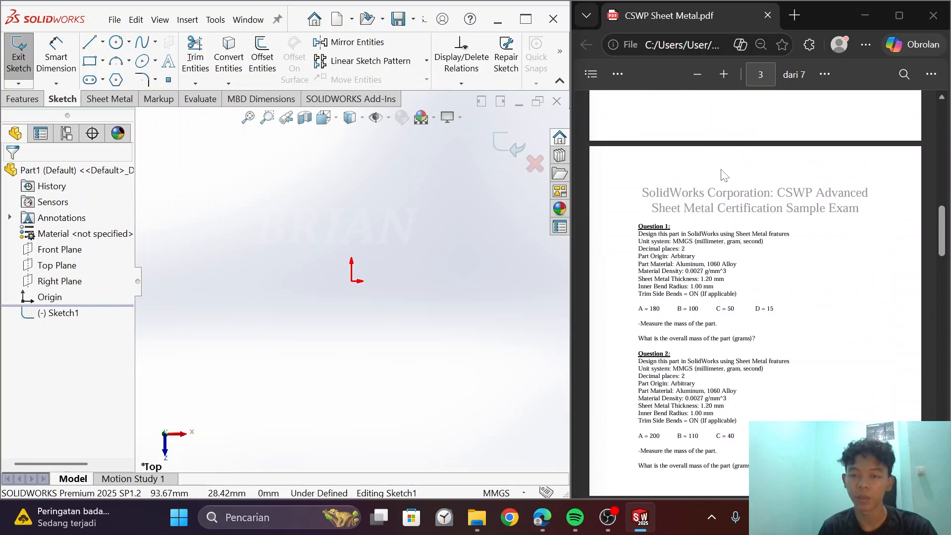
scroll(733, 175, up, 8)
scroll(793, 279, up, 8)
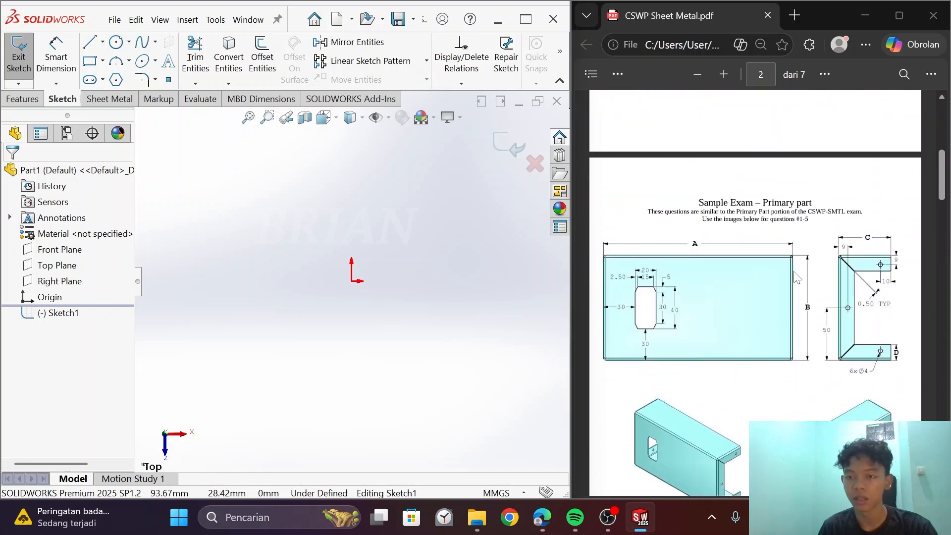
scroll(796, 278, down, 10)
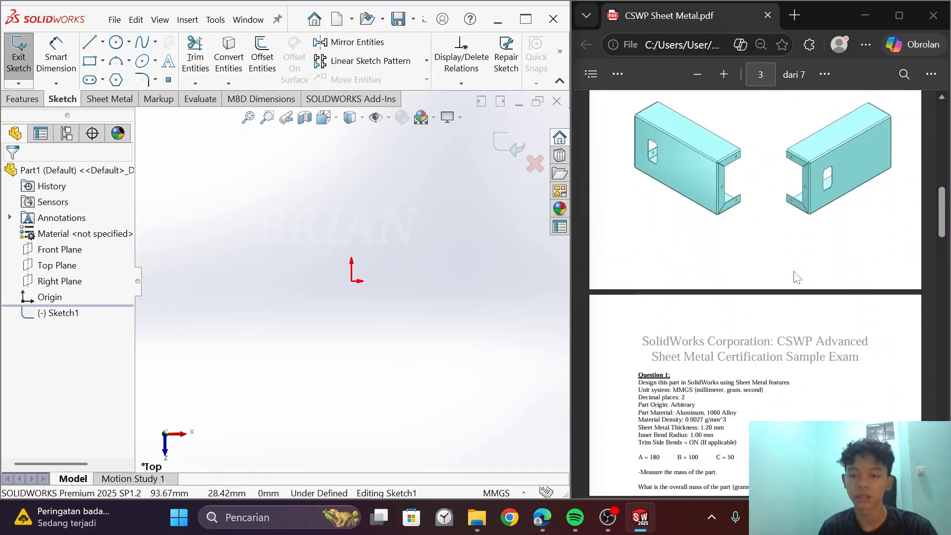
scroll(796, 277, down, 10)
scroll(796, 277, up, 3)
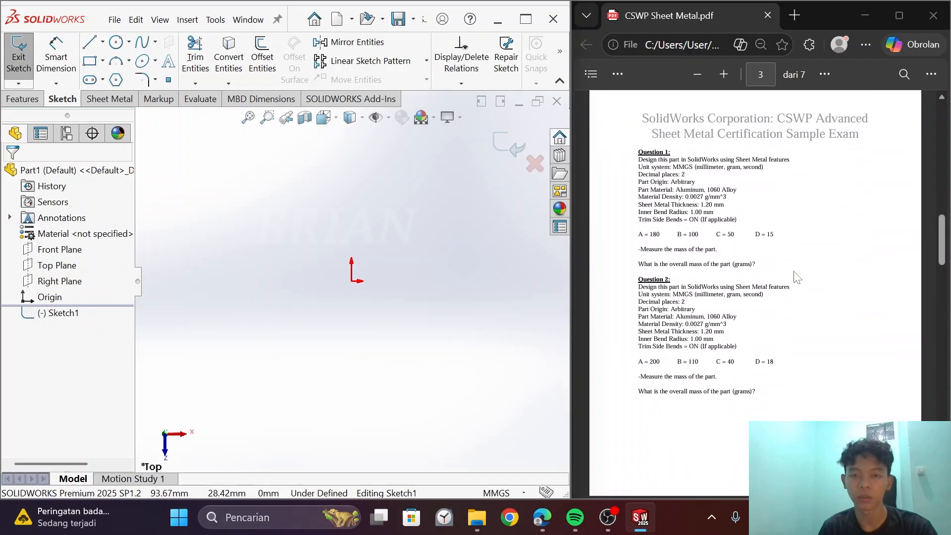
scroll(793, 270, up, 7)
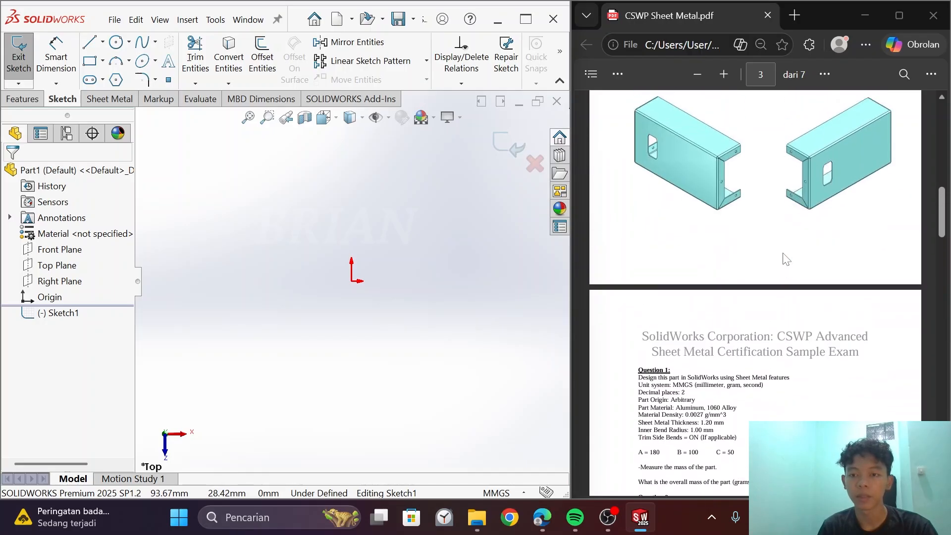
scroll(788, 255, down, 5)
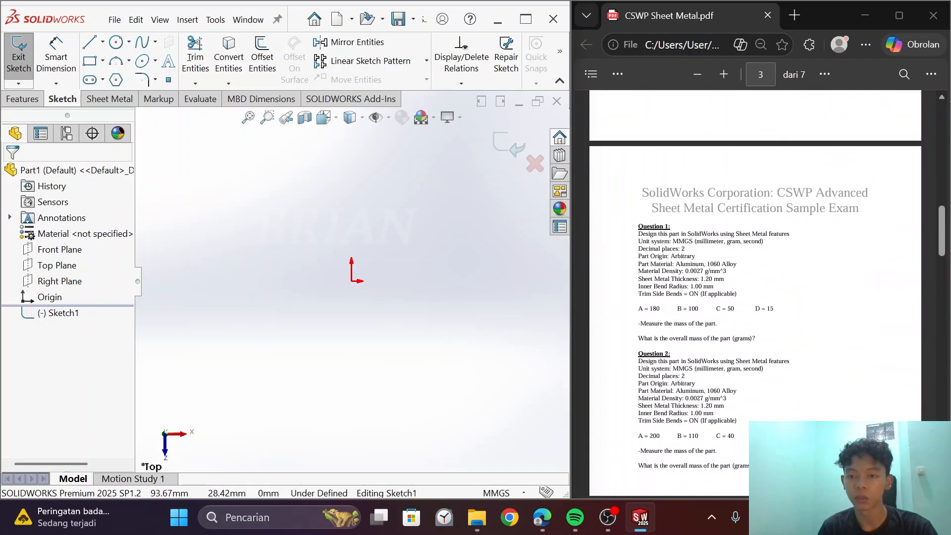
drag(795, 298, 794, 325)
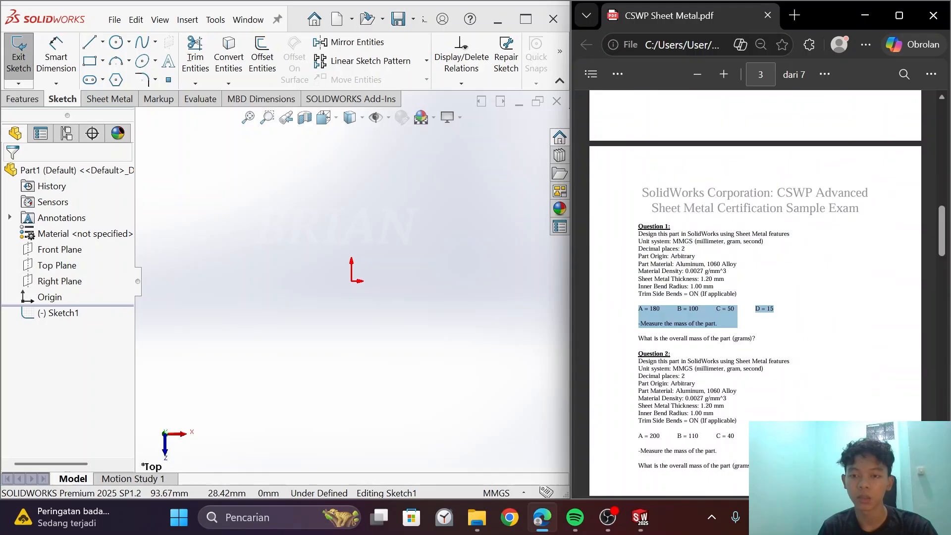
- Open the part's equations table and define global variables A = 180 and B = 100
click(187, 176)
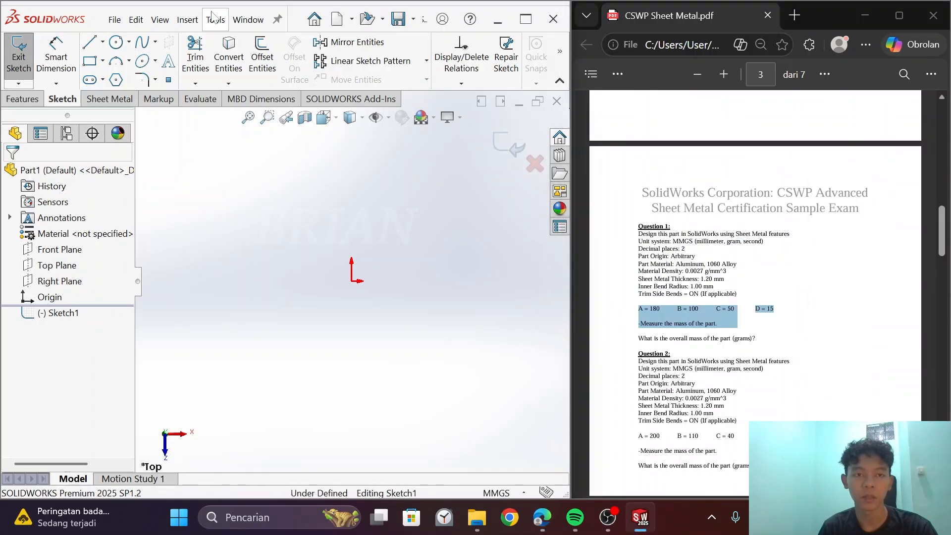
click(214, 19)
click(241, 440)
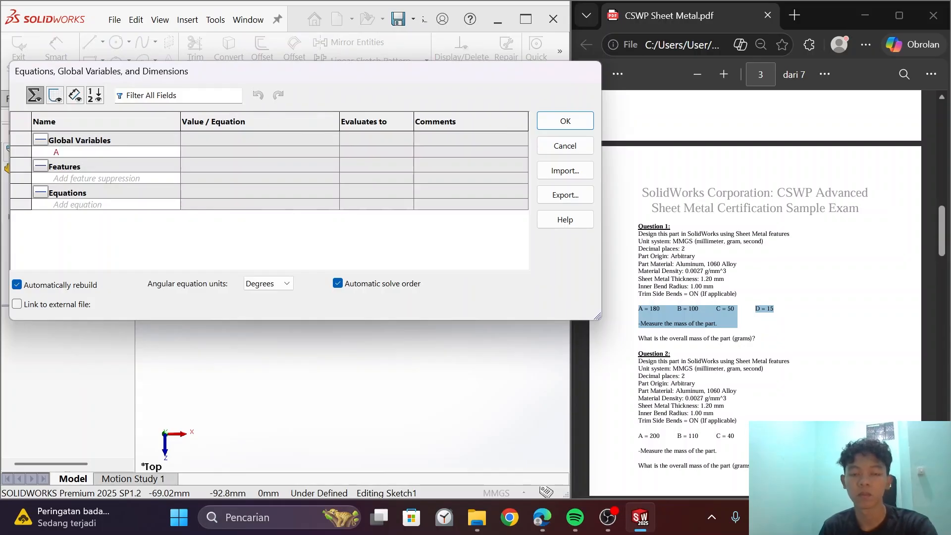
key(Return)
mouse_move(334, 170)
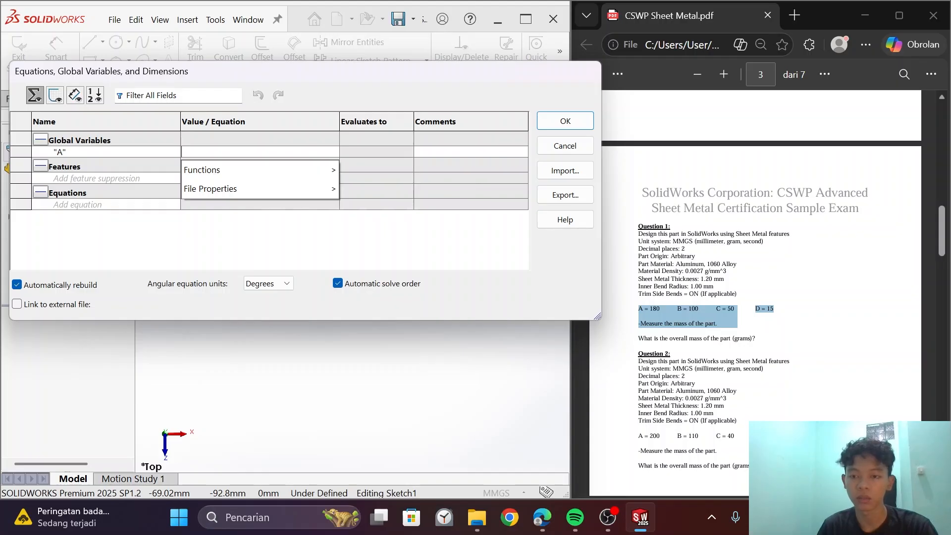
text(180)
key(Return)
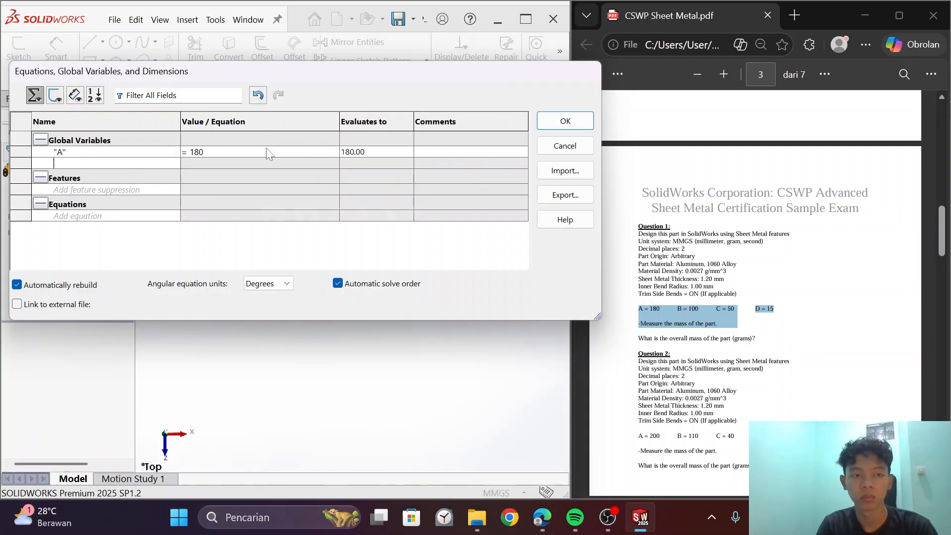
key(Tab)
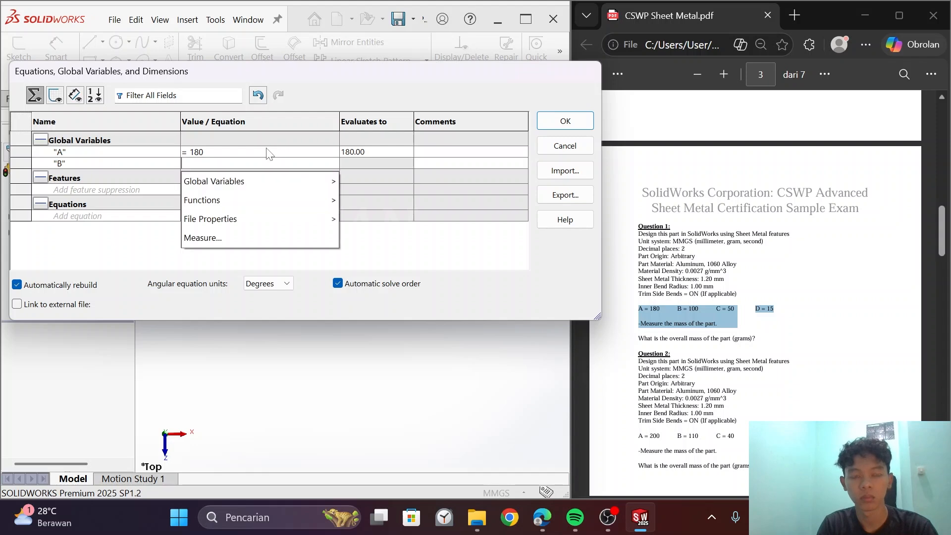
text(100)
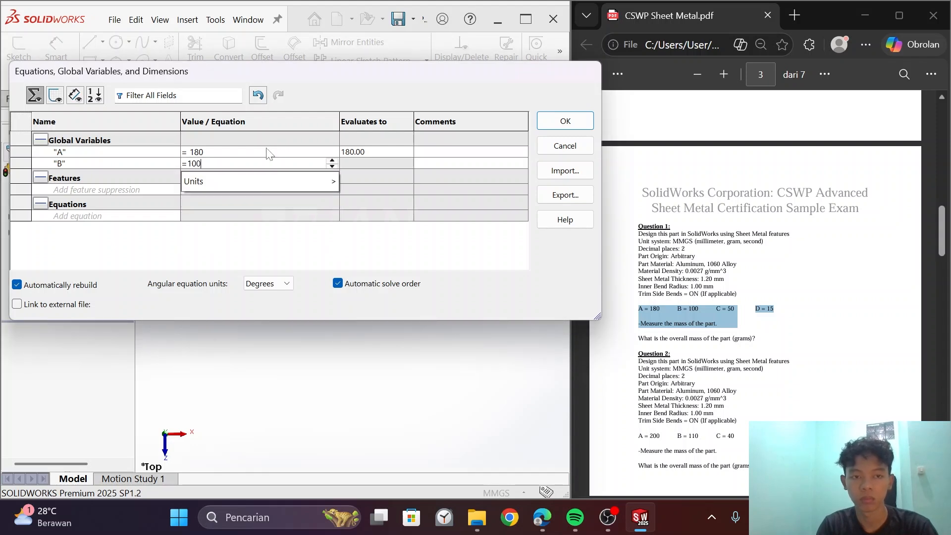
key(Return)
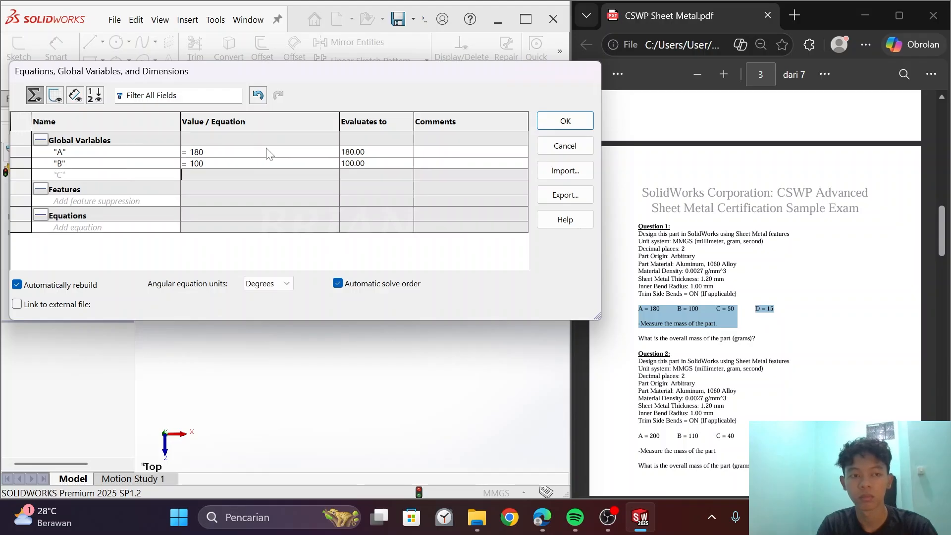
- Add global variables C = 50 and D = 15 and accept the equations table
key(Tab)
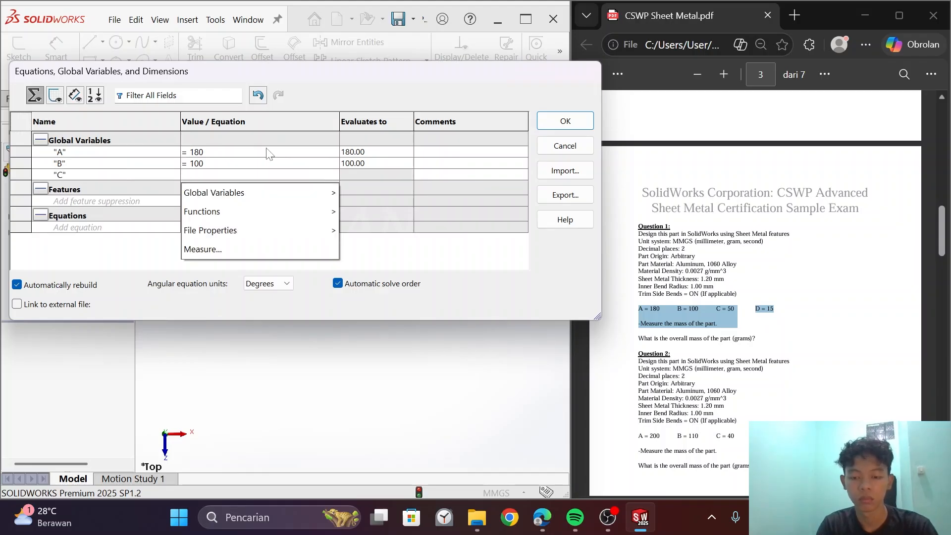
text(50)
key(Tab)
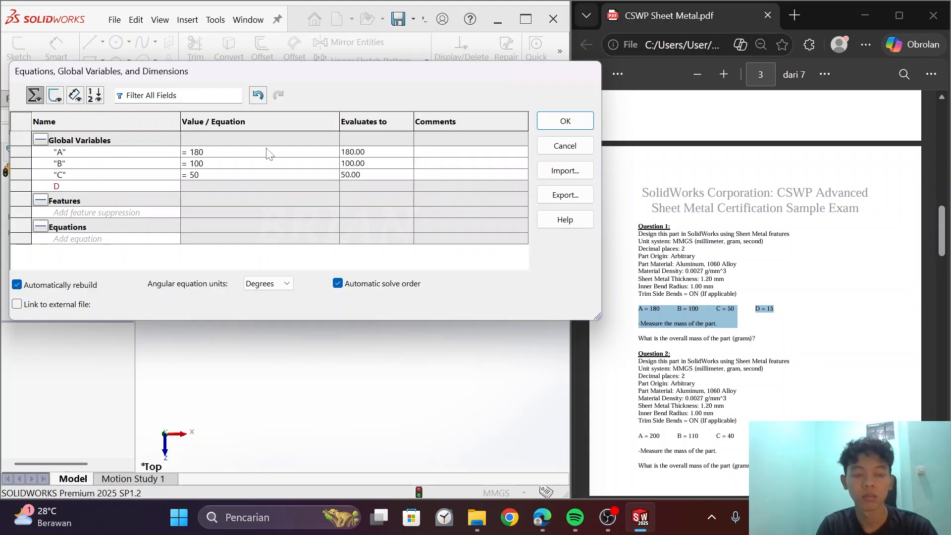
key(Tab)
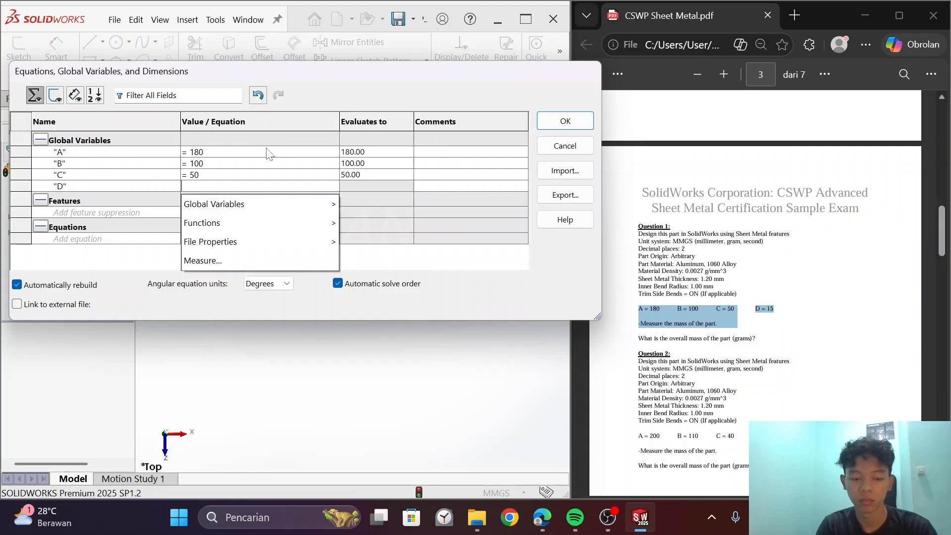
text(=15)
key(Tab)
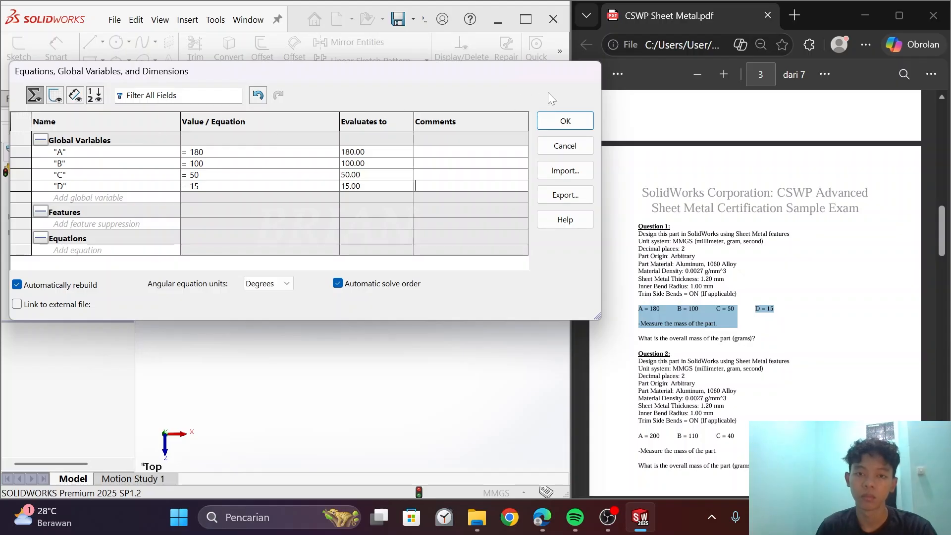
click(566, 121)
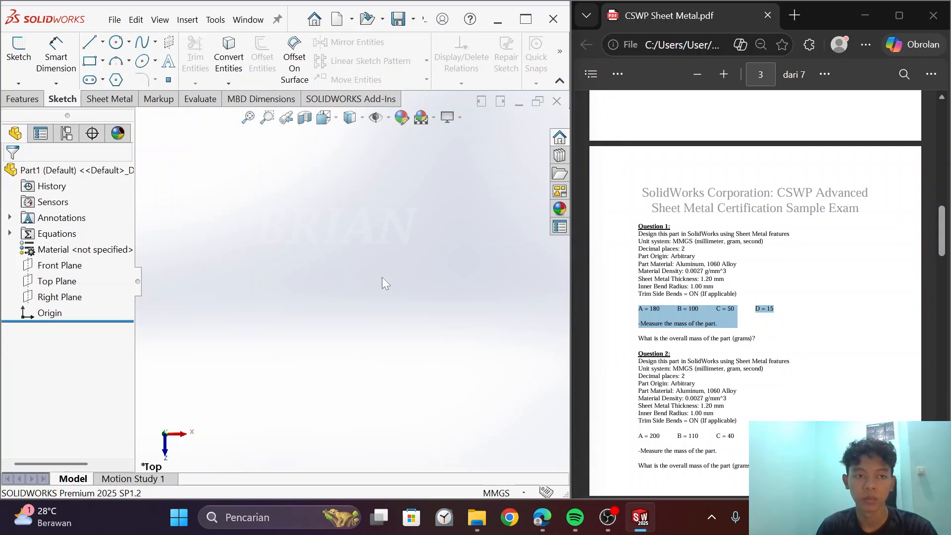
- Consult the primary part drawing and sketch a center rectangle about 196 mm wide on the Top Plane, centred on the origin
click(812, 289)
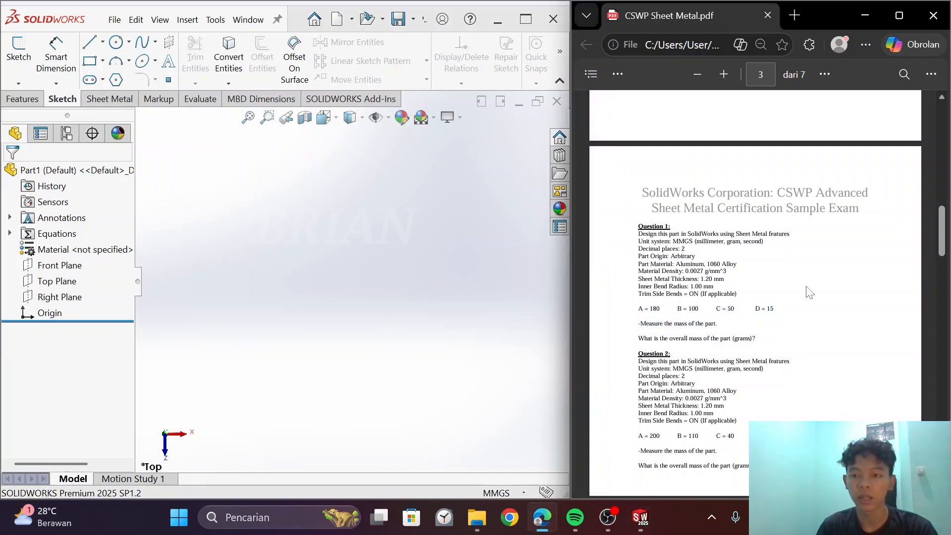
scroll(812, 289, up, 1)
scroll(812, 293, up, 6)
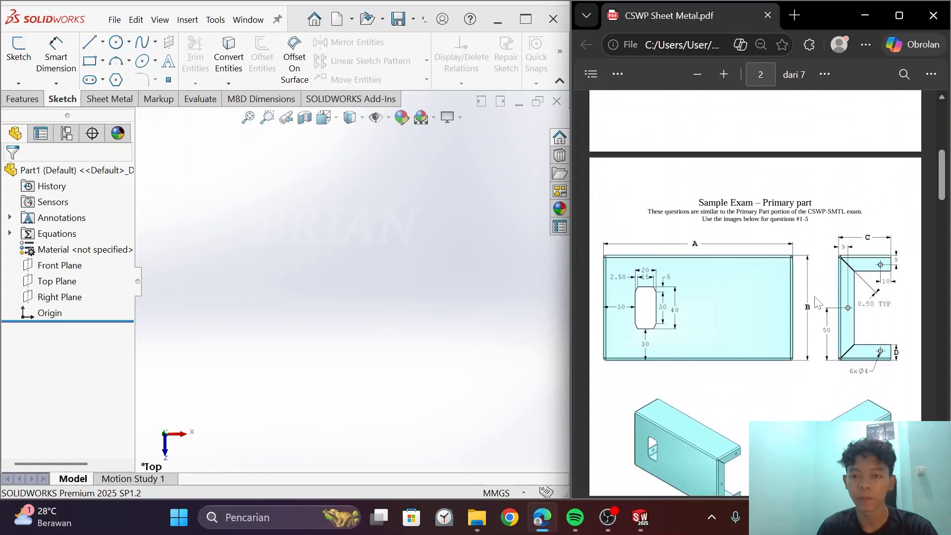
click(102, 61)
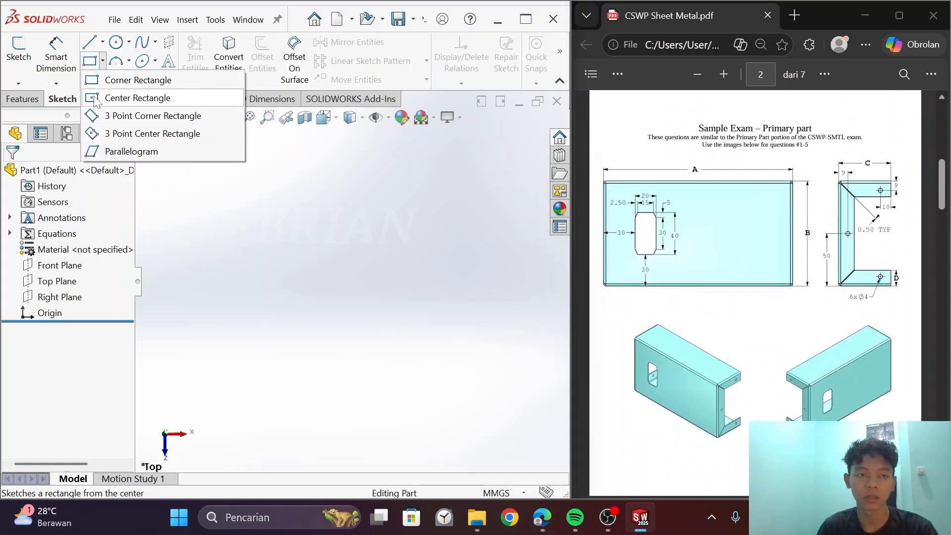
click(137, 98)
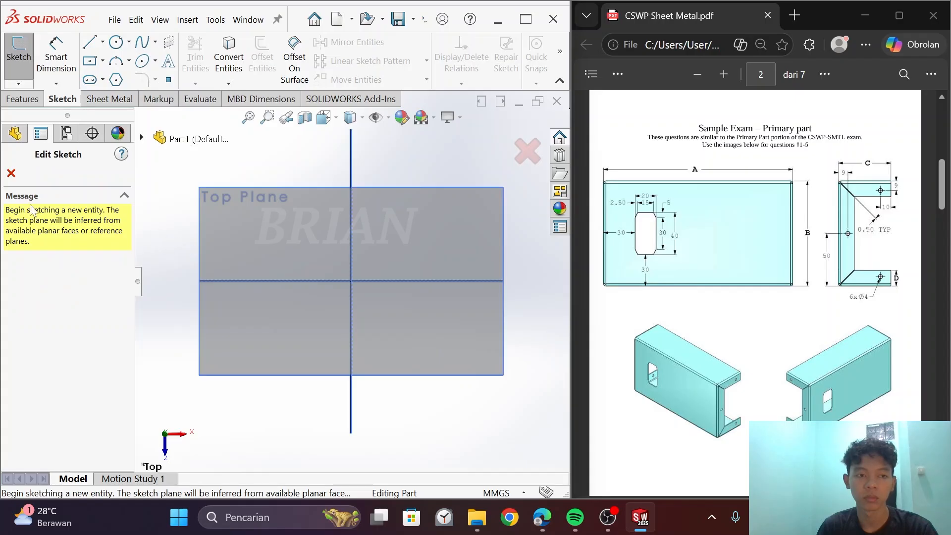
click(228, 218)
click(228, 218)
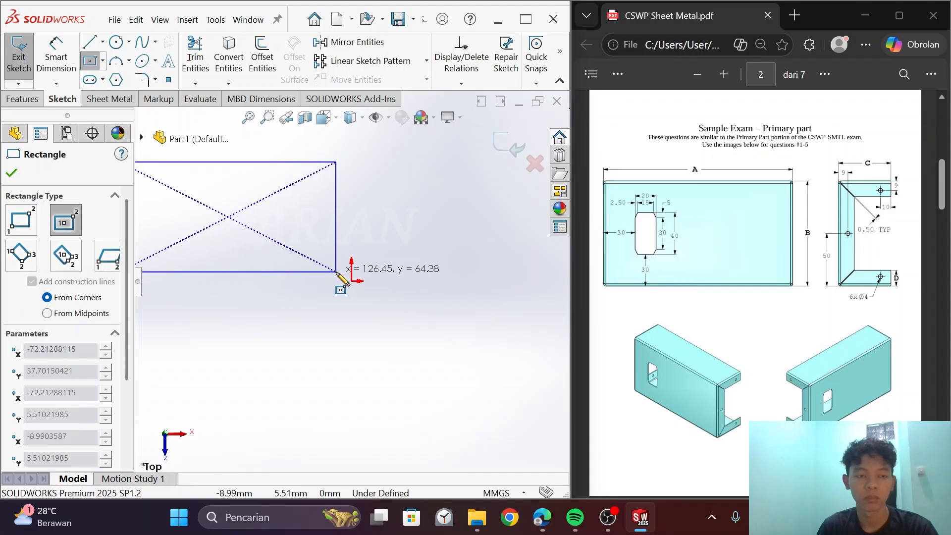
key(Escape)
click(89, 60)
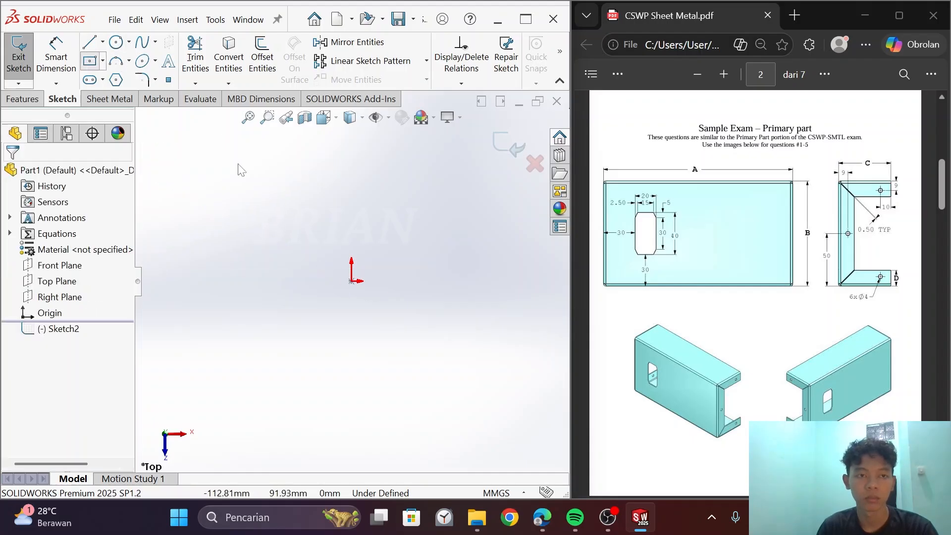
click(351, 280)
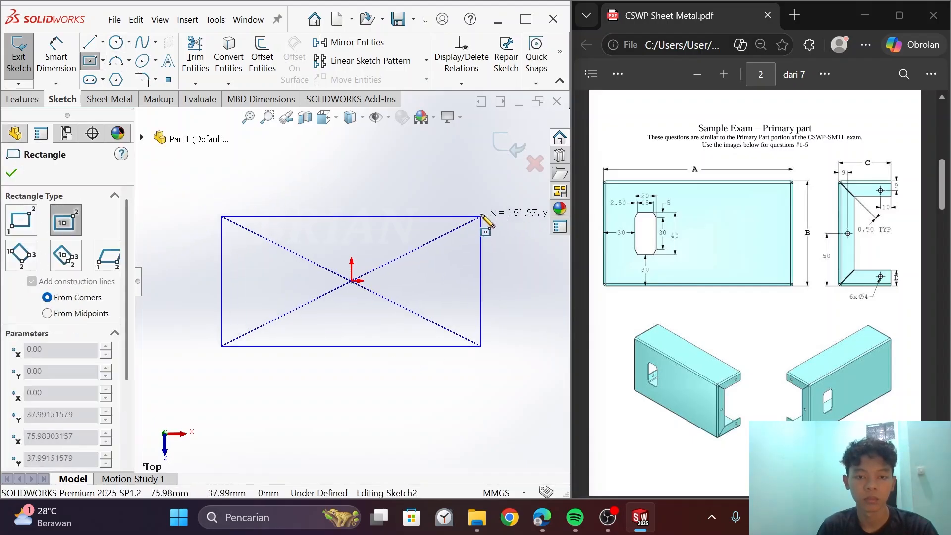
click(518, 206)
- Dimension the rectangle's upper horizontal edge and link its length to global variable A
right_click(520, 207)
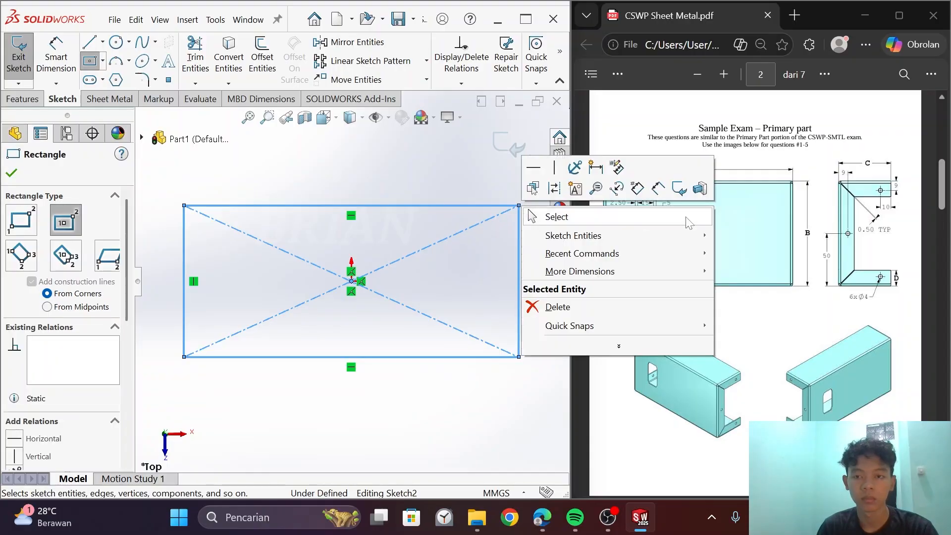
click(658, 189)
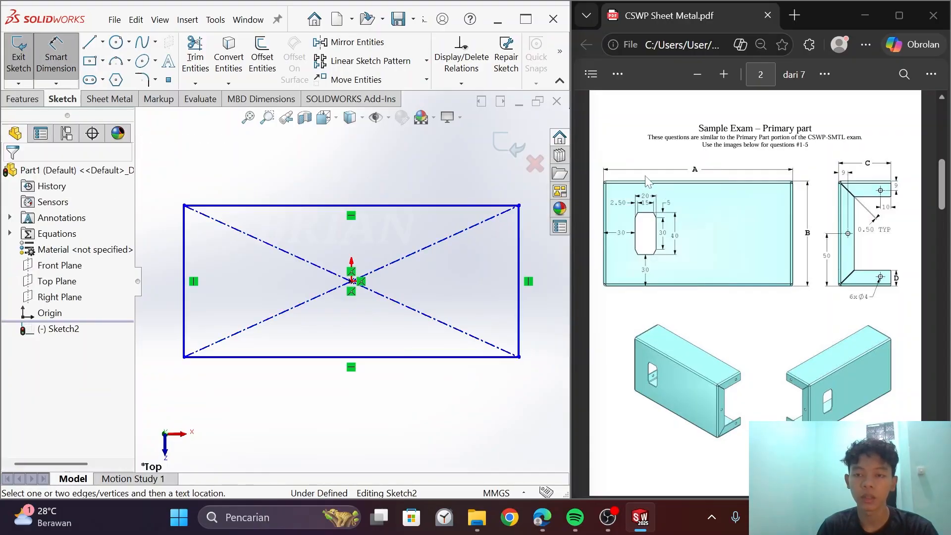
click(305, 206)
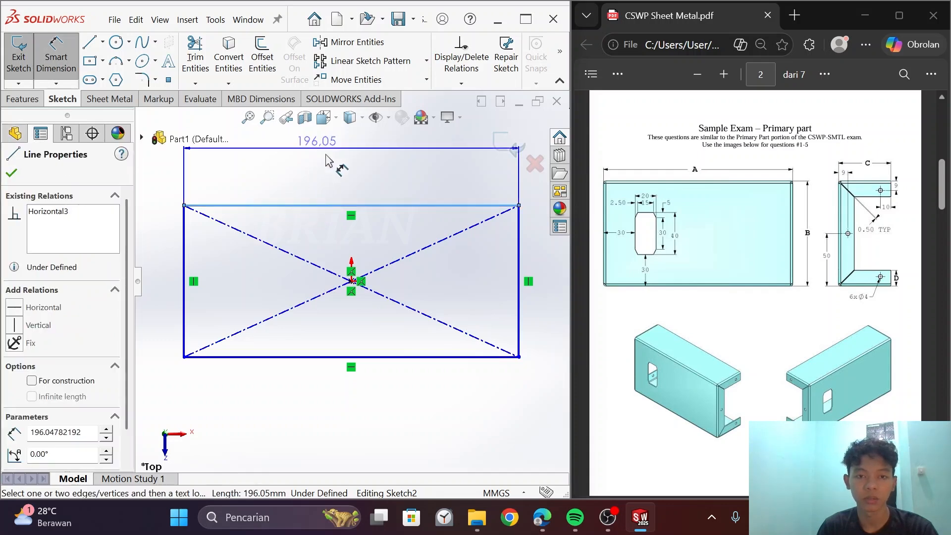
click(353, 185)
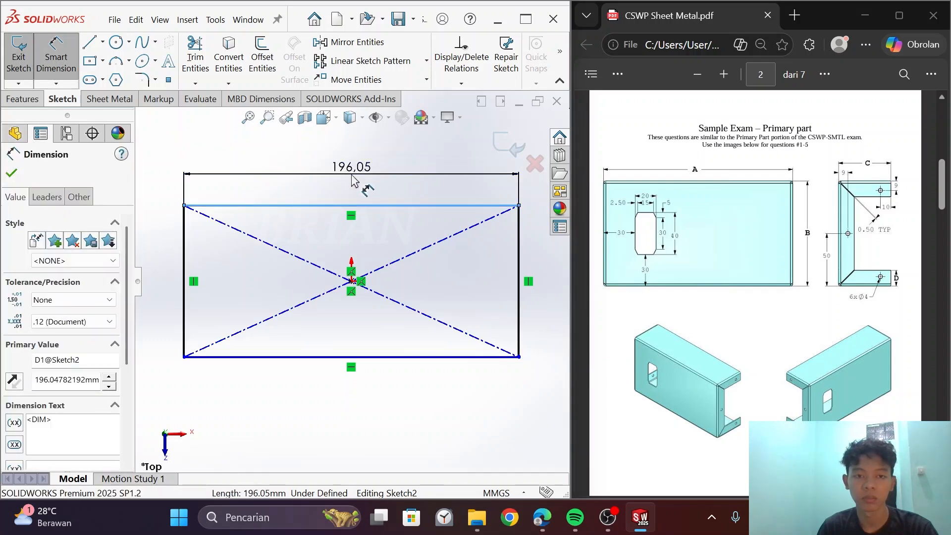
text(A)
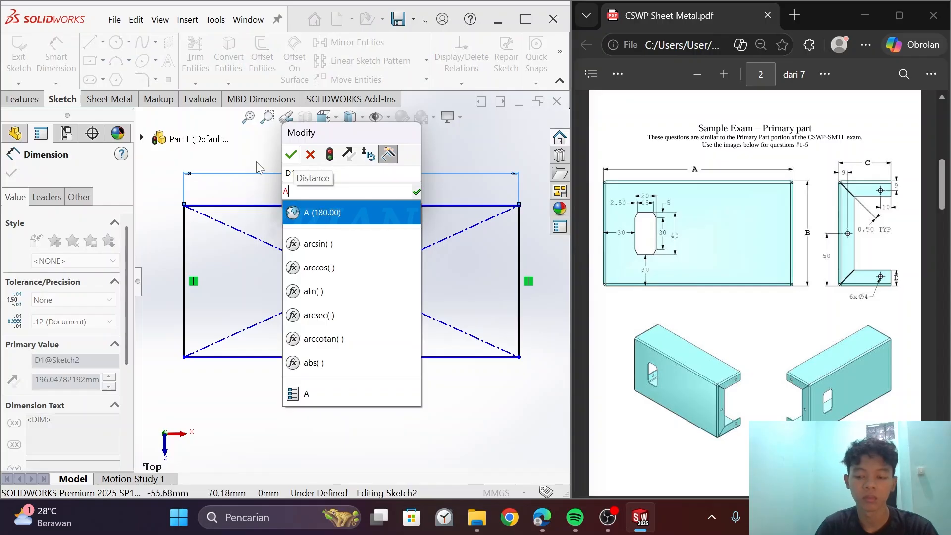
key(BackSpace)
text(=A)
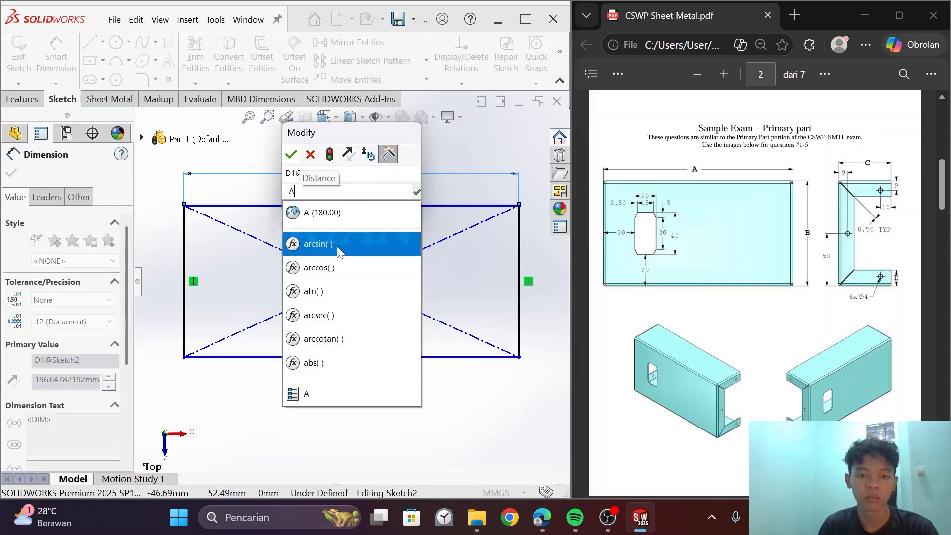
click(333, 216)
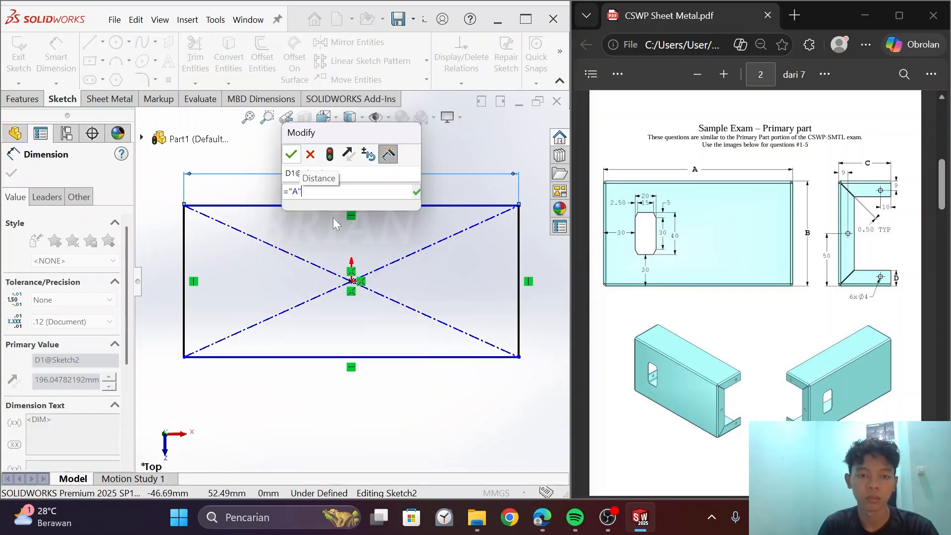
click(417, 194)
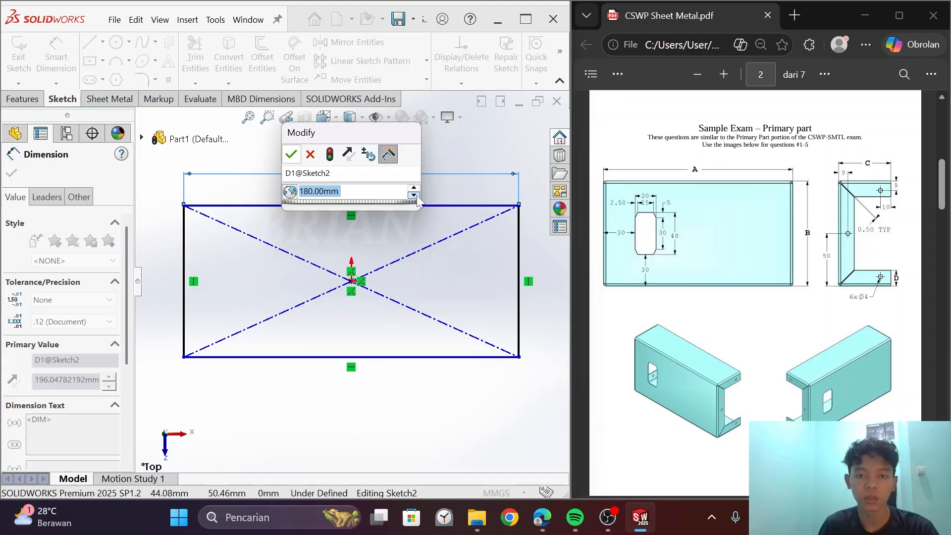
click(291, 154)
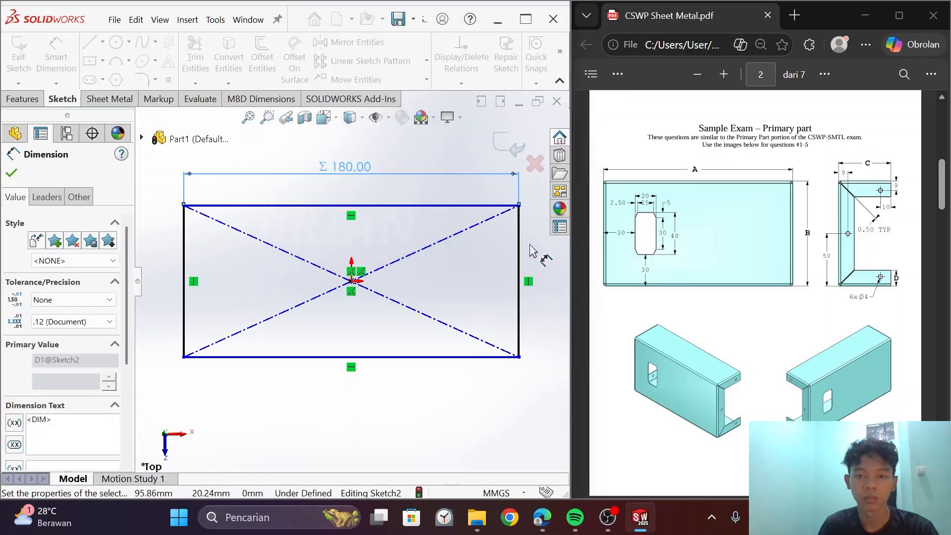
- Dimension the rectangle's vertical edge and link its length to global variable B
click(520, 267)
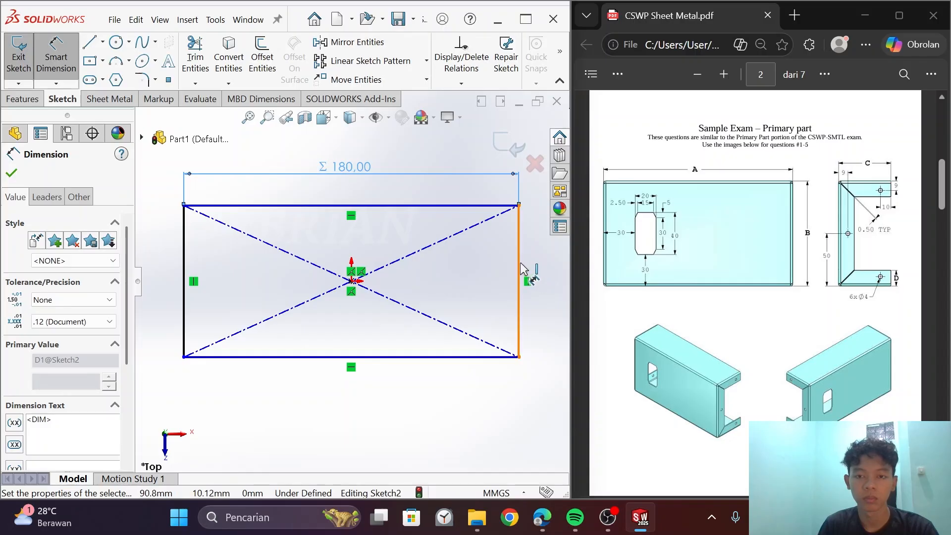
key(z)
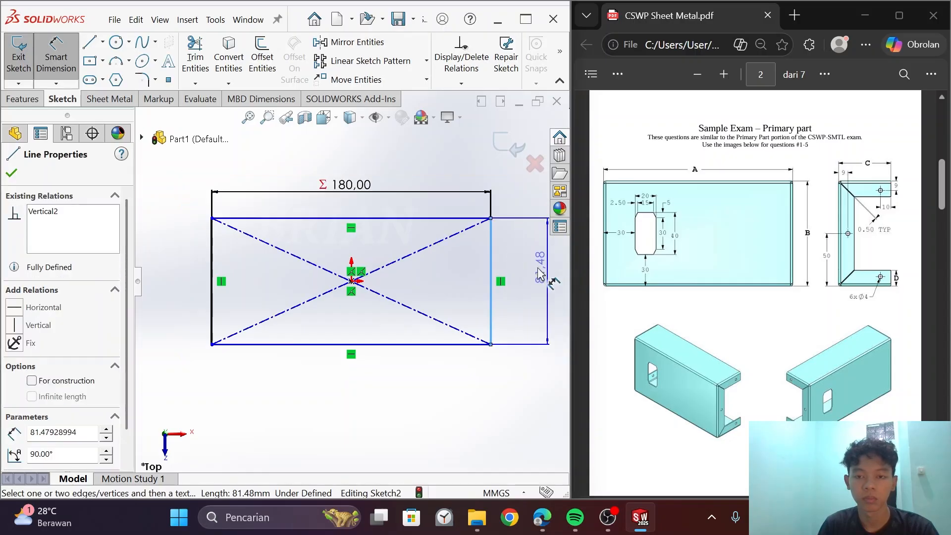
click(532, 280)
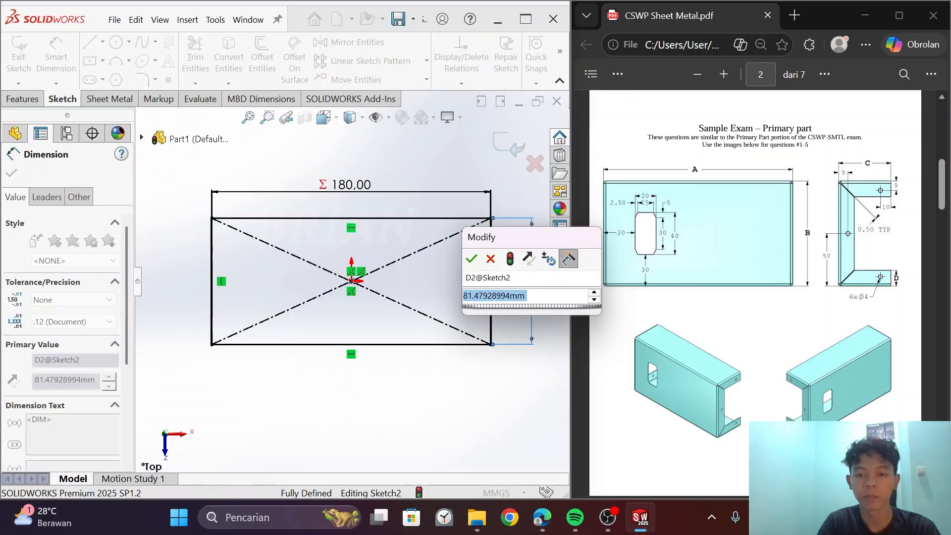
text(=B)
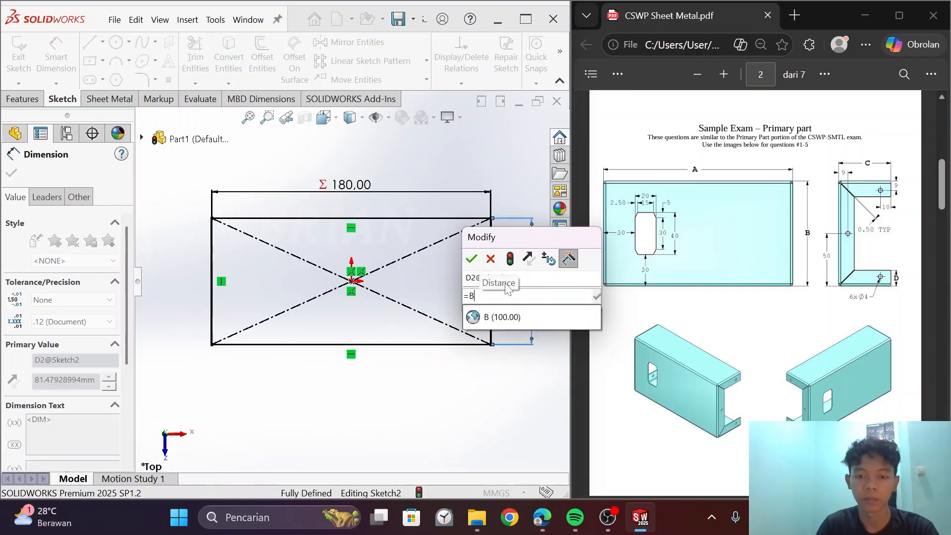
click(506, 317)
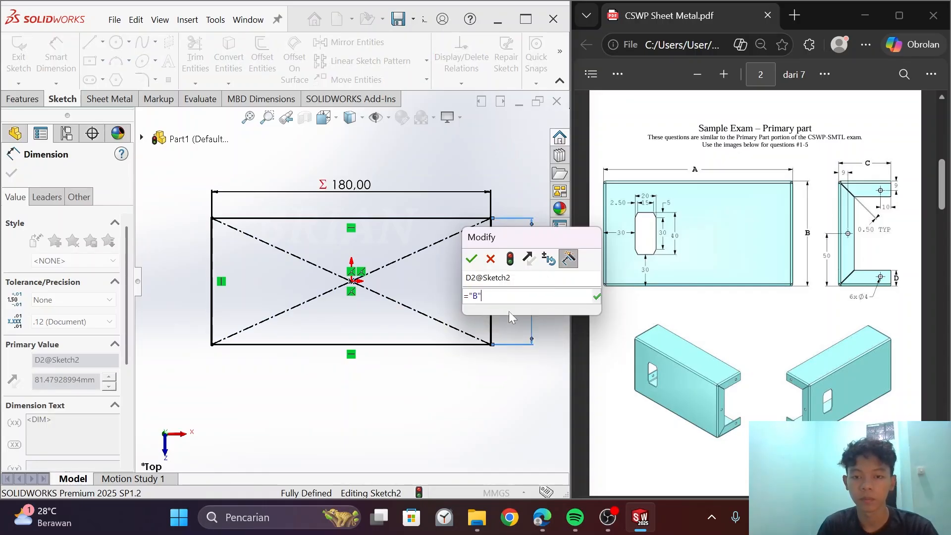
click(470, 257)
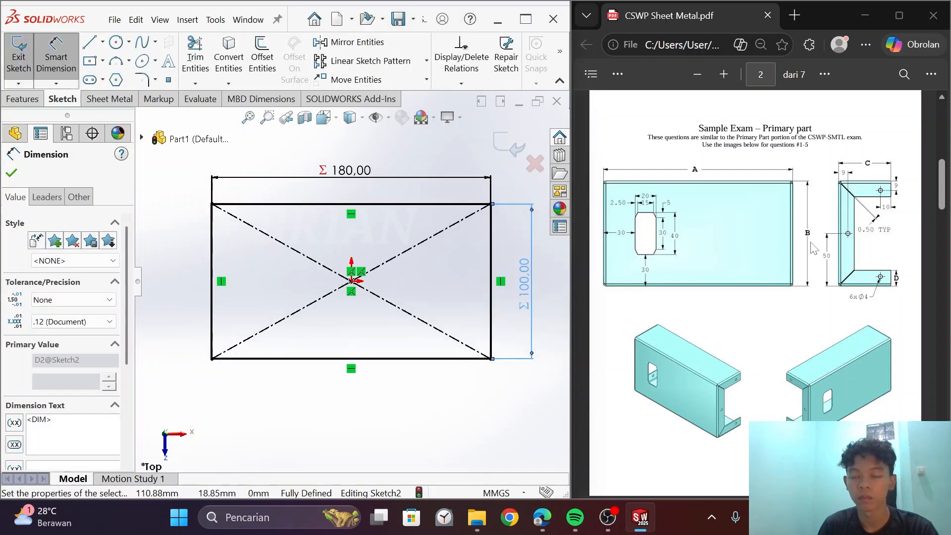
- Check the drawing and Question 1 specifications, and create a 1.20 mm thick base flange from the rectangle sketch
scroll(811, 247, up, 3)
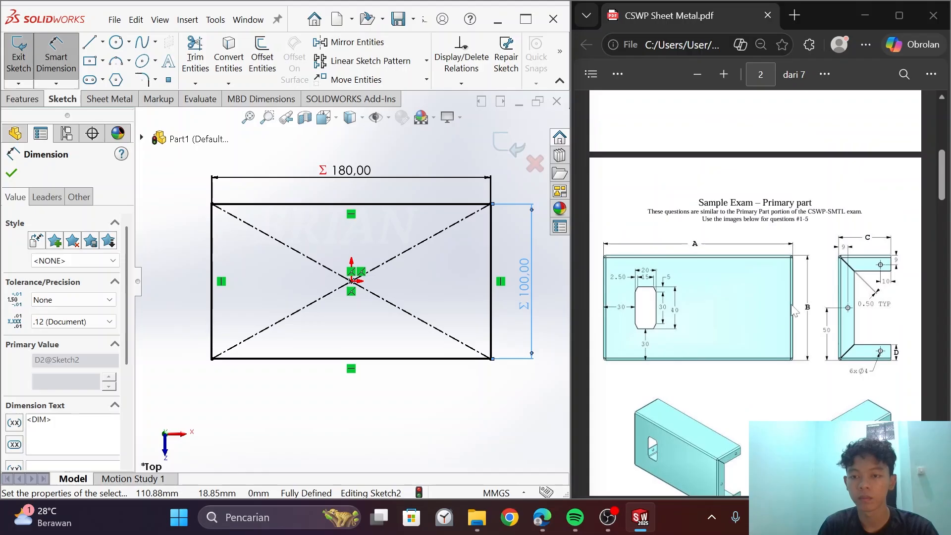
scroll(793, 309, down, 3)
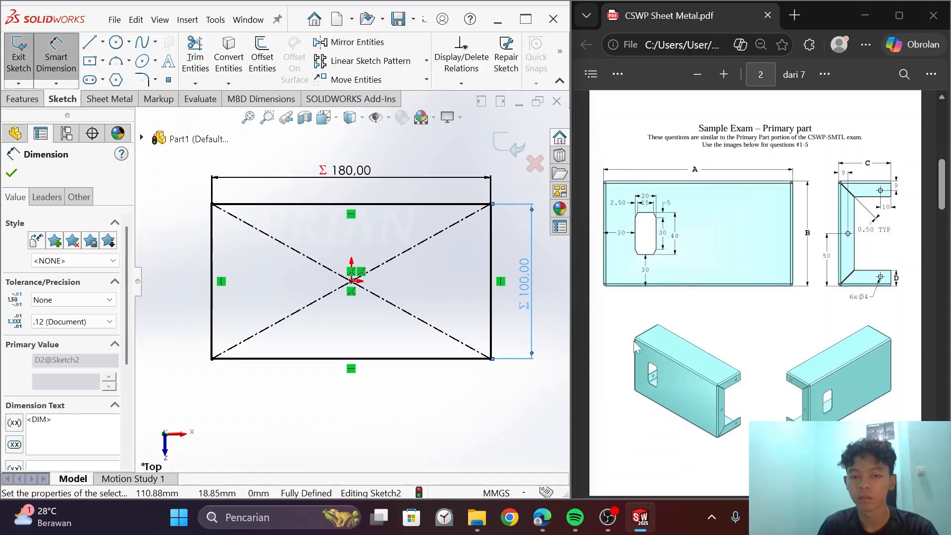
scroll(637, 349, down, 3)
scroll(772, 195, up, 3)
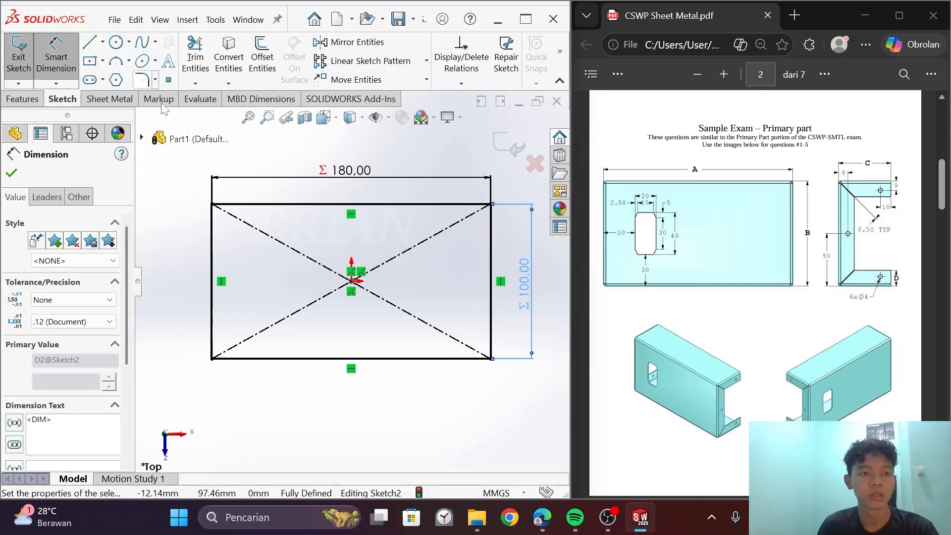
click(109, 101)
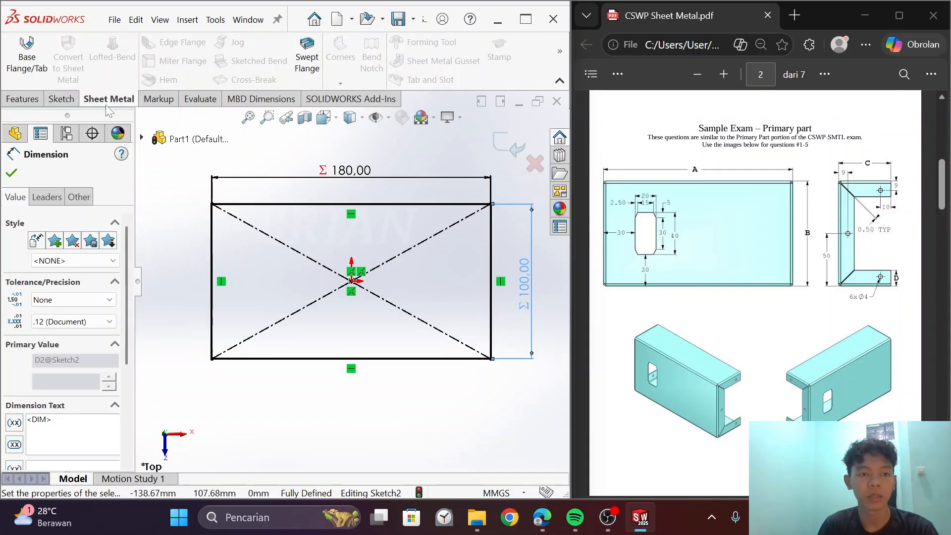
click(11, 173)
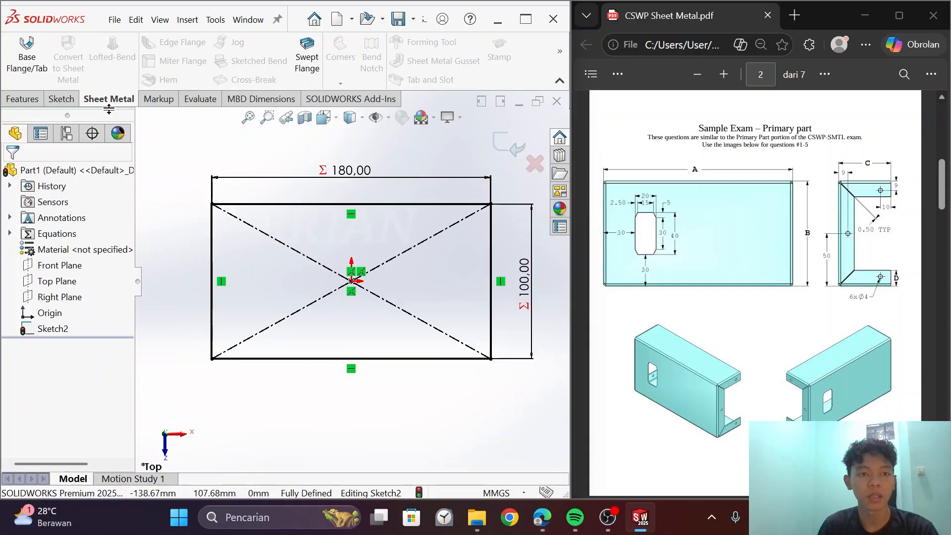
click(23, 42)
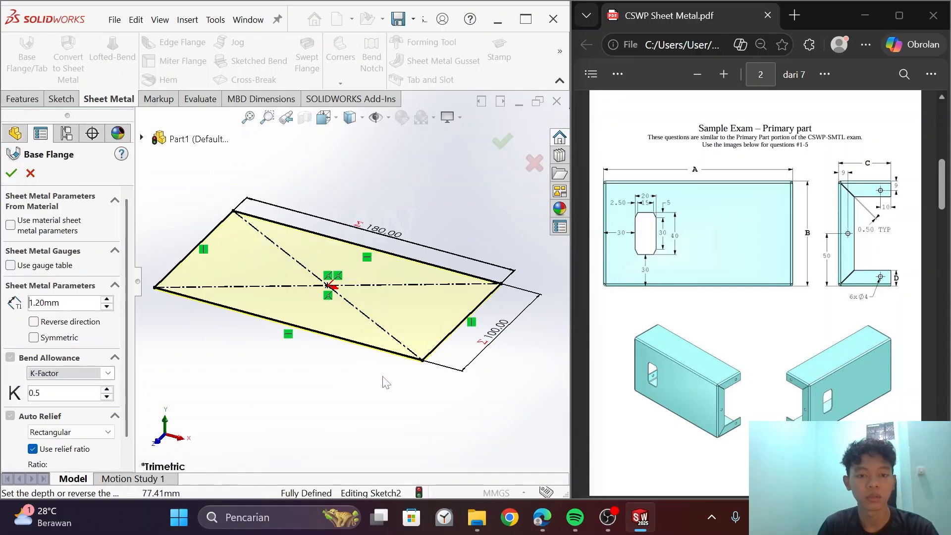
scroll(331, 336, down, 2)
scroll(331, 337, up, 3)
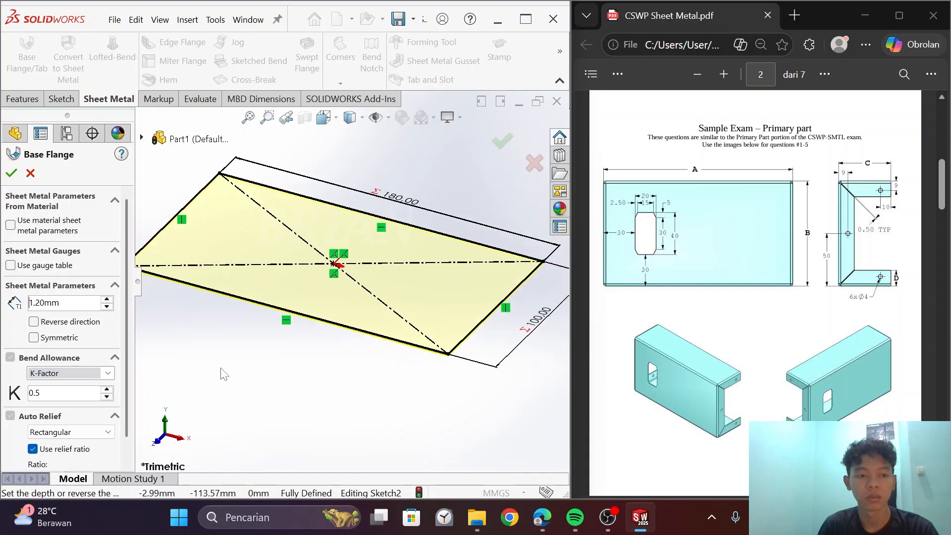
scroll(789, 246, down, 8)
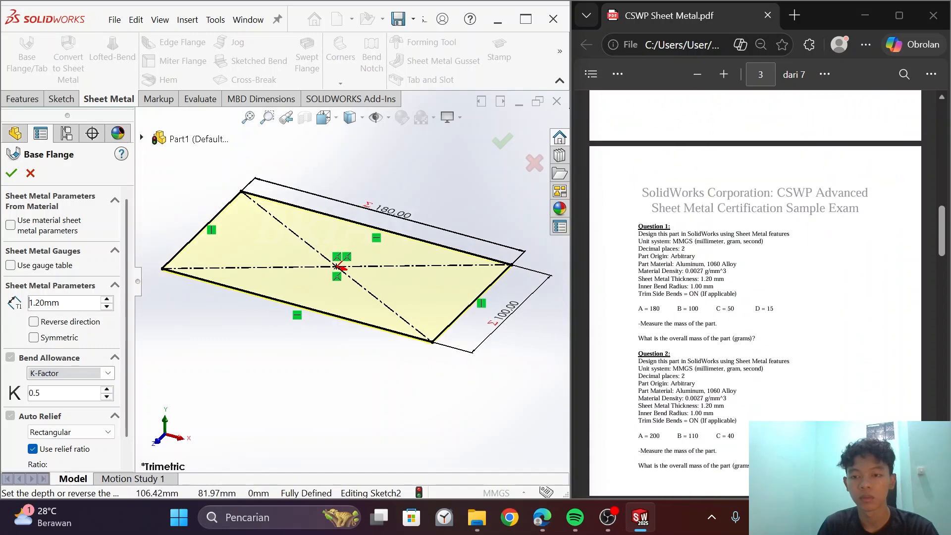
drag(654, 279, 713, 288)
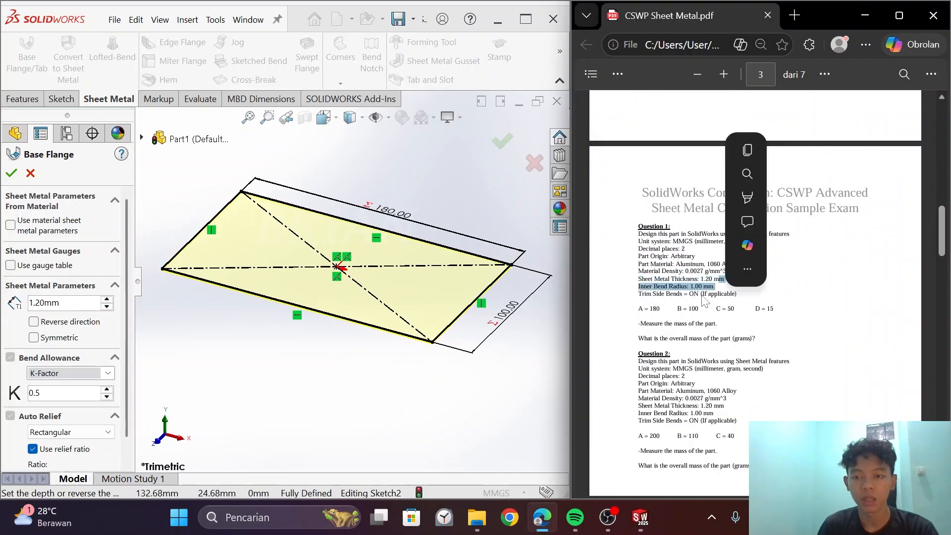
click(31, 303)
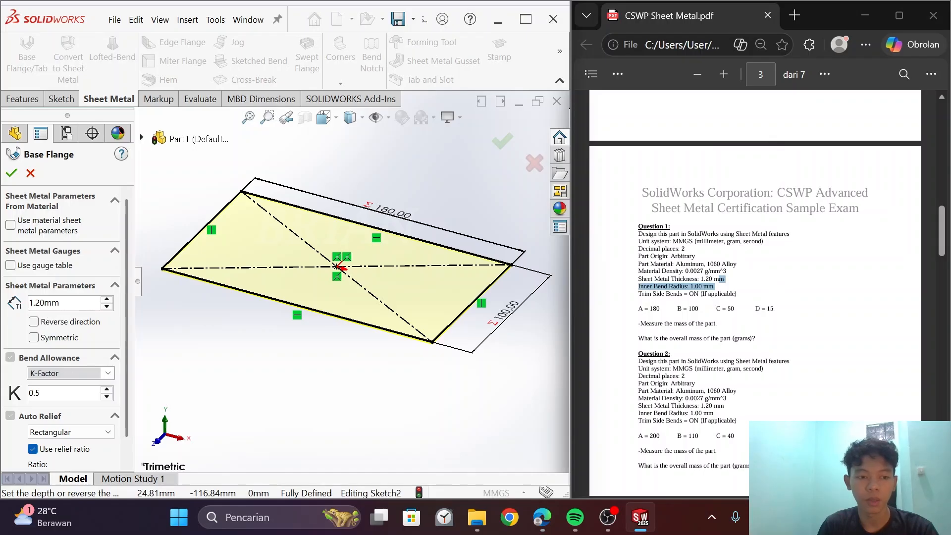
click(7, 178)
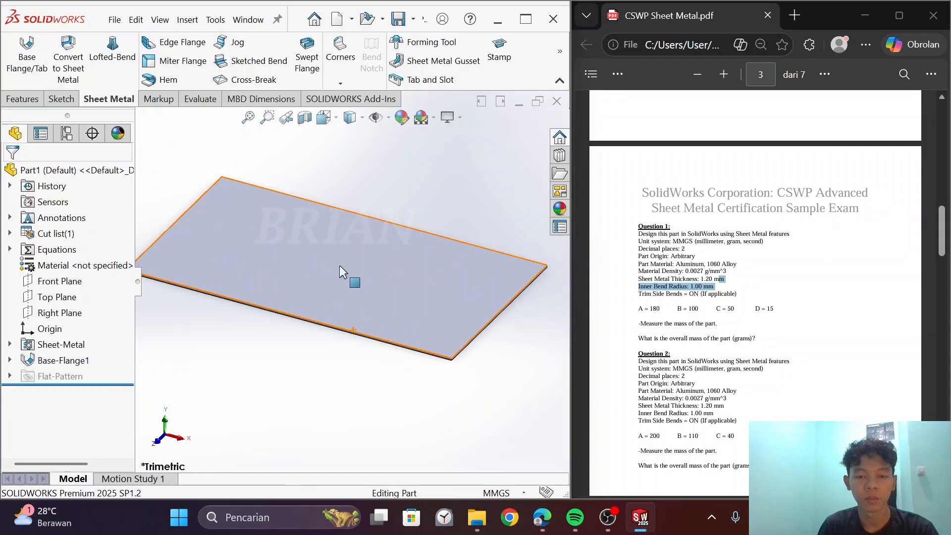
- Consult the part drawing and start an edge flange on the plate's front long edge, pulled upward about 32 mm
scroll(751, 128, up, 6)
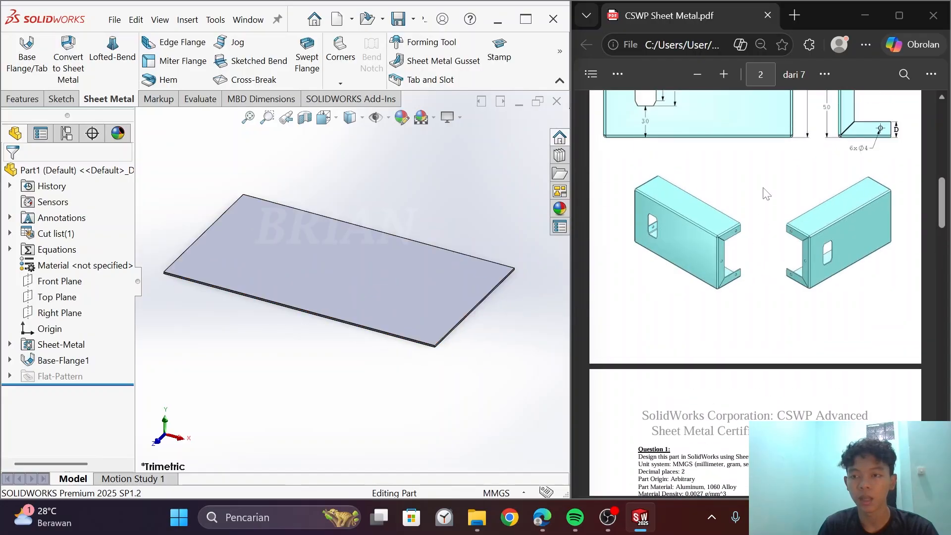
scroll(667, 350, up, 3)
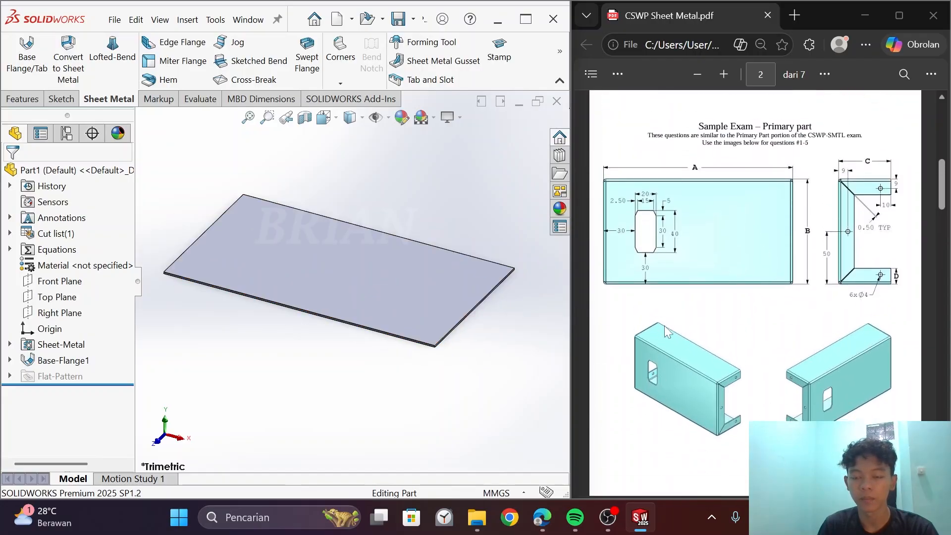
scroll(664, 325, down, 12)
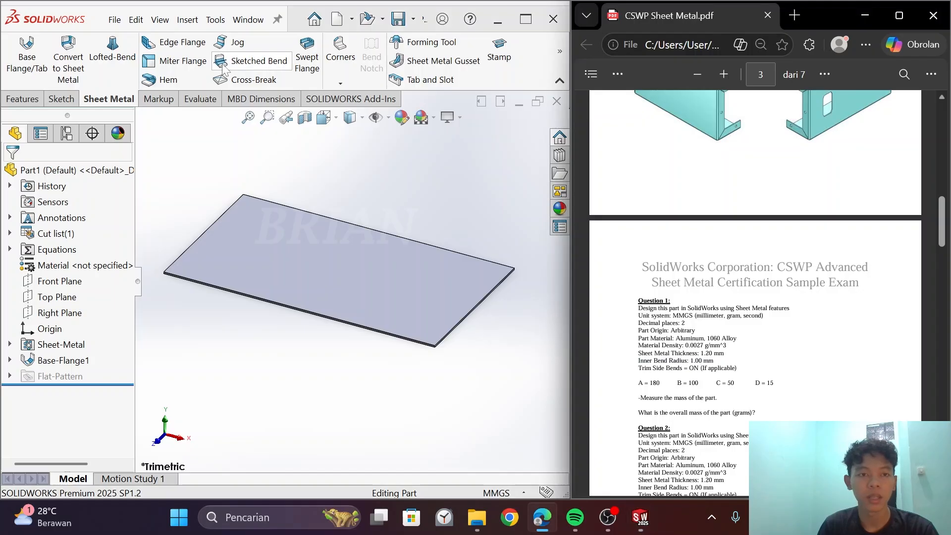
click(166, 49)
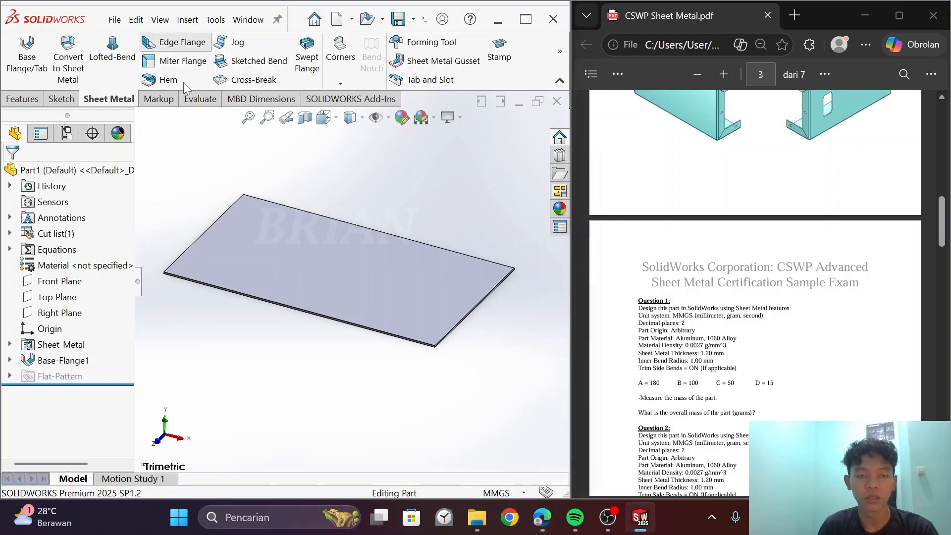
scroll(309, 318, down, 3)
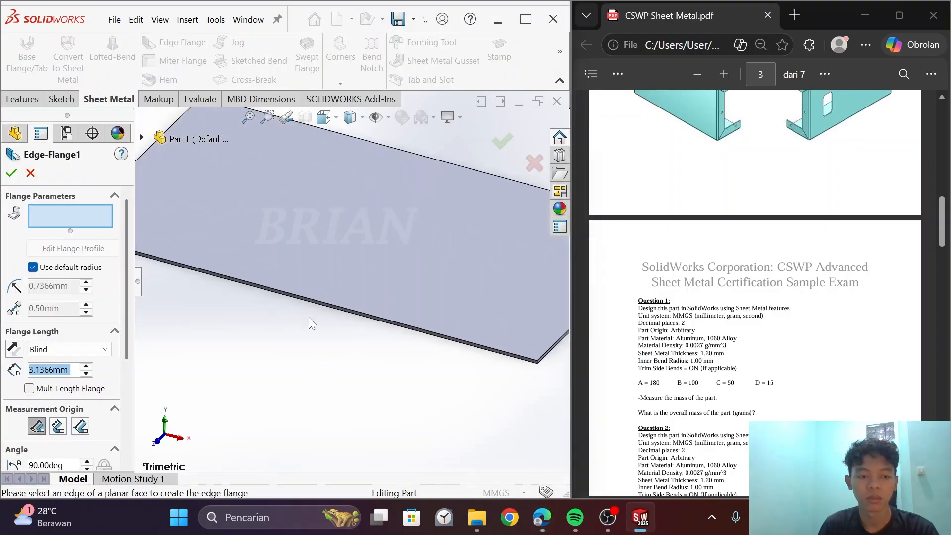
click(282, 296)
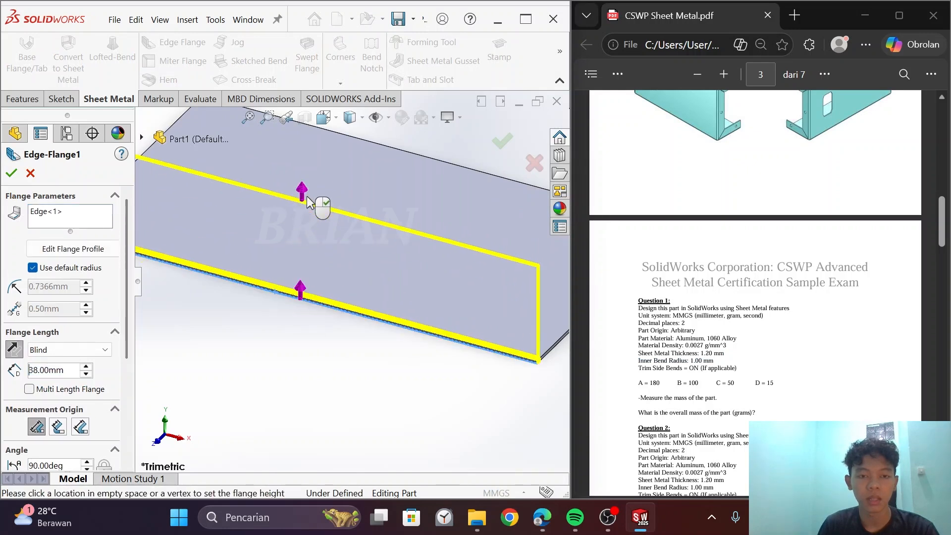
click(303, 212)
- Add the plate's opposite long edge to the edge flange
scroll(411, 215, up, 4)
middle_drag(412, 215, 399, 304)
scroll(389, 277, down, 3)
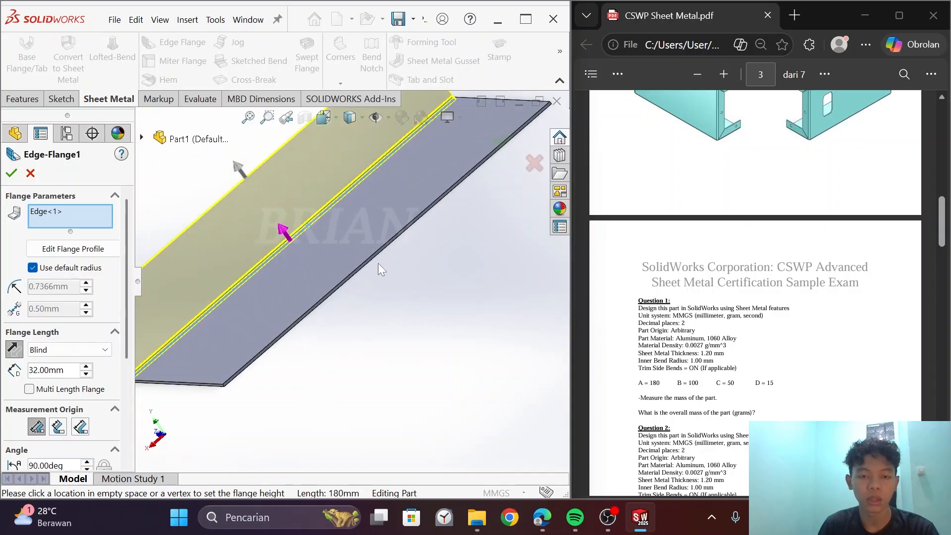
click(319, 200)
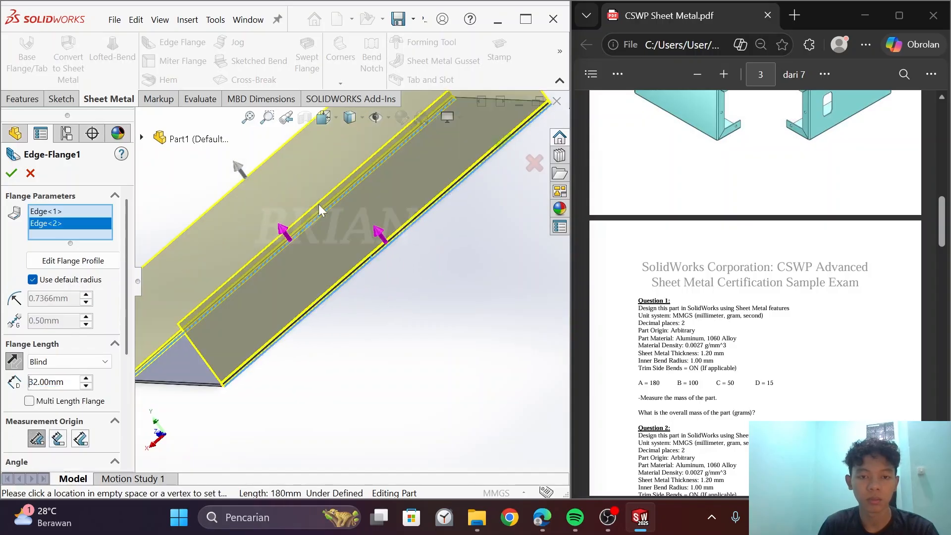
scroll(315, 197, up, 4)
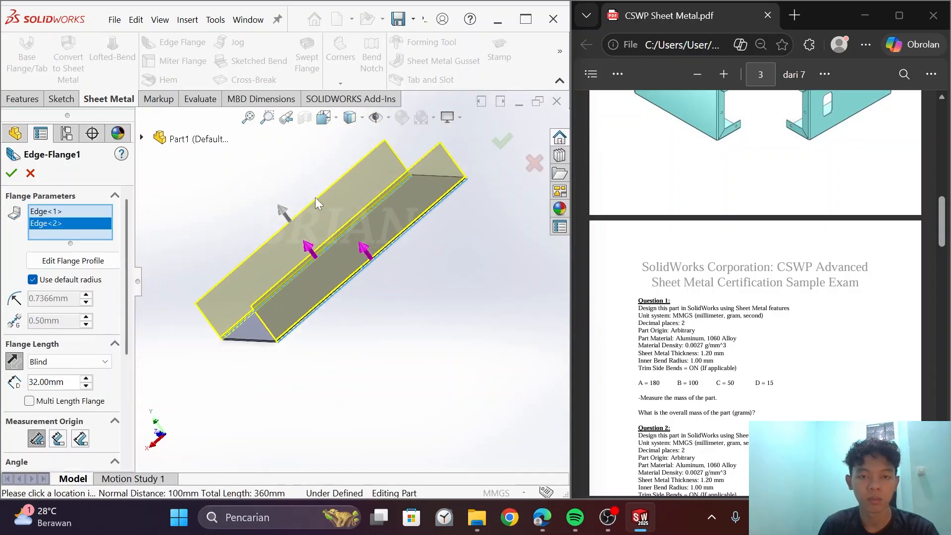
- Check the inner bend radius in Question 1 and override the edge flange's default bend radius with 1 mm
middle_drag(315, 197, 462, 158)
scroll(769, 341, down, 3)
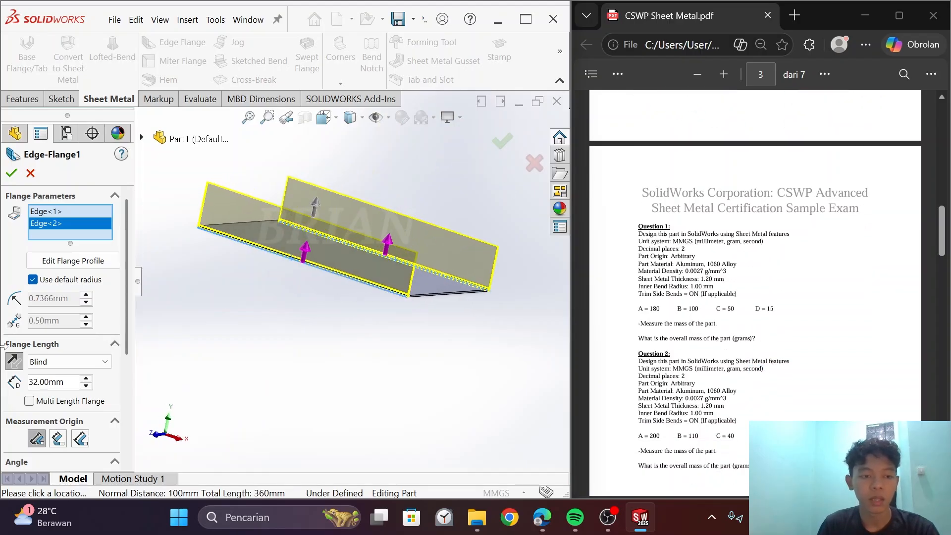
click(40, 282)
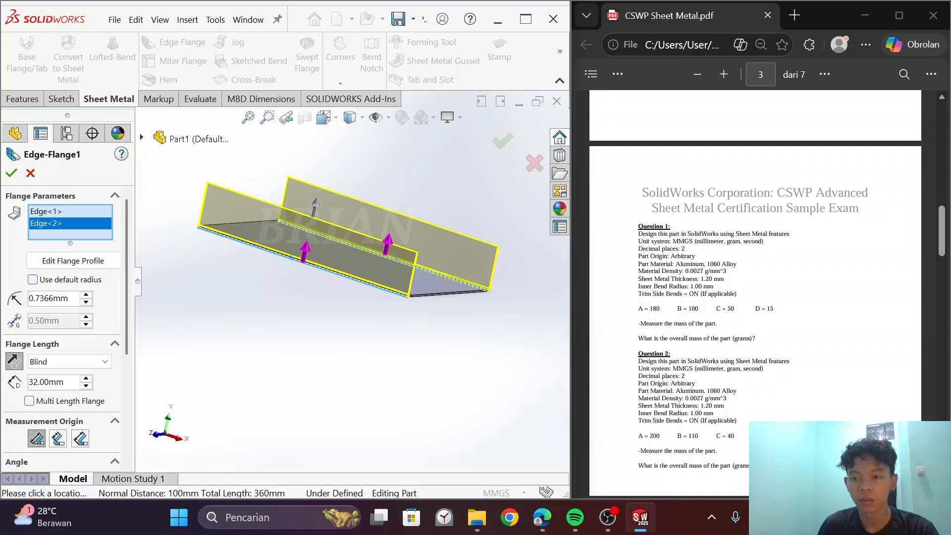
drag(638, 286, 724, 279)
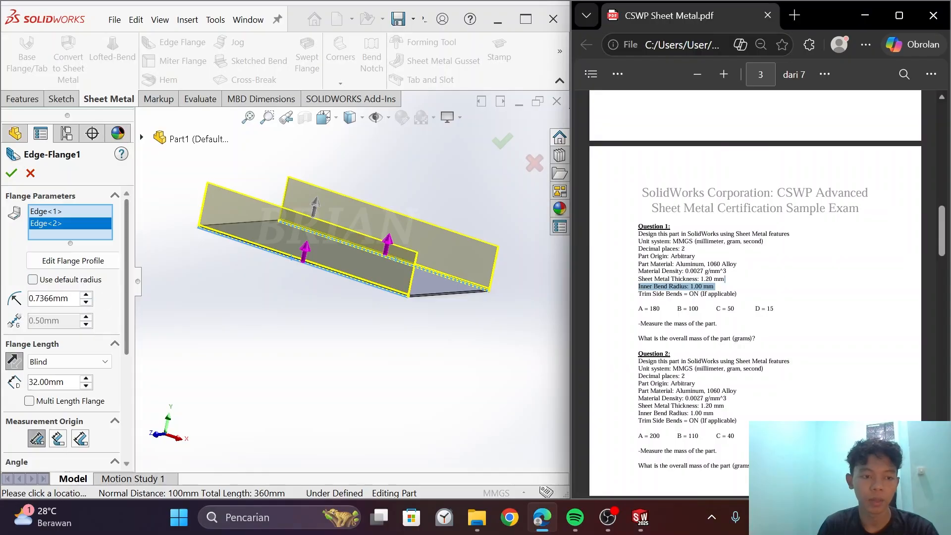
double_click(54, 298)
text(1)
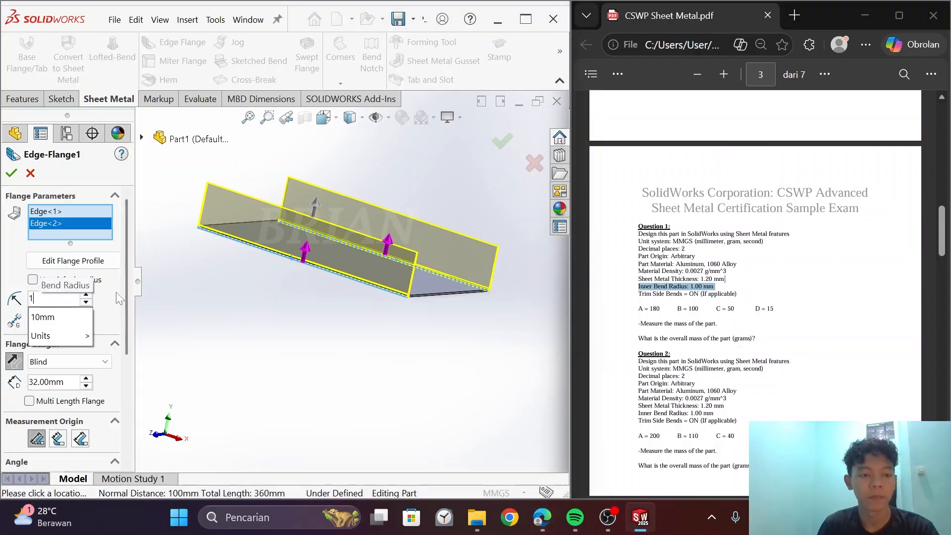
key(Return)
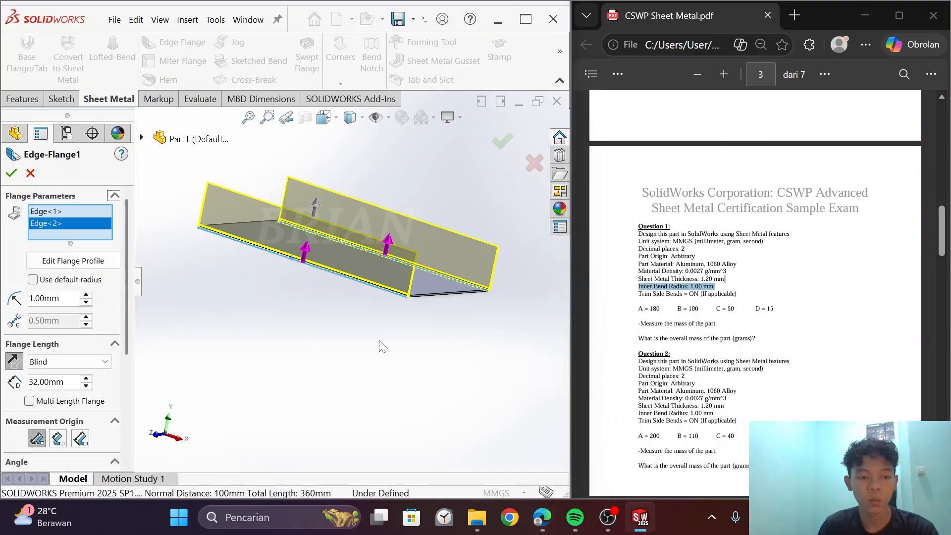
- Link the flange length to global variable C and create the two long side flanges
scroll(691, 293, up, 10)
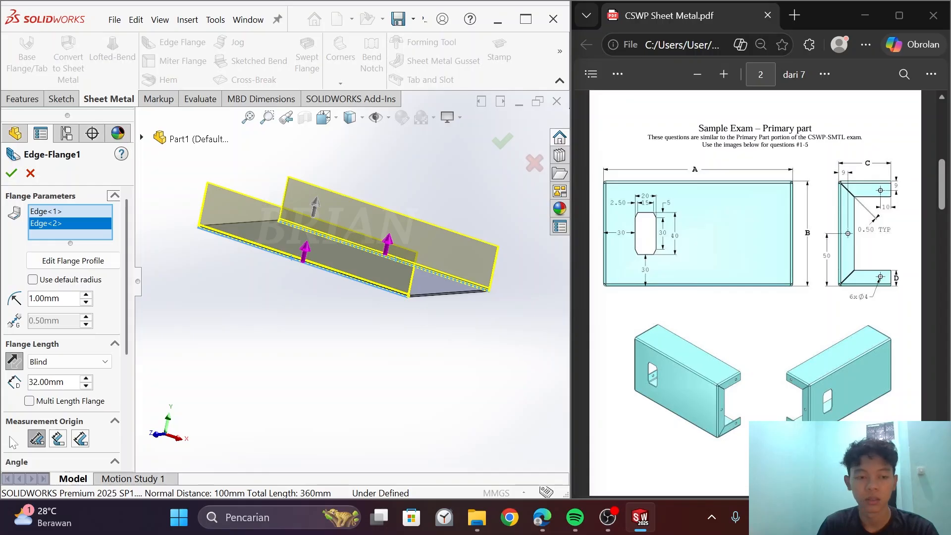
key(ctrl+a)
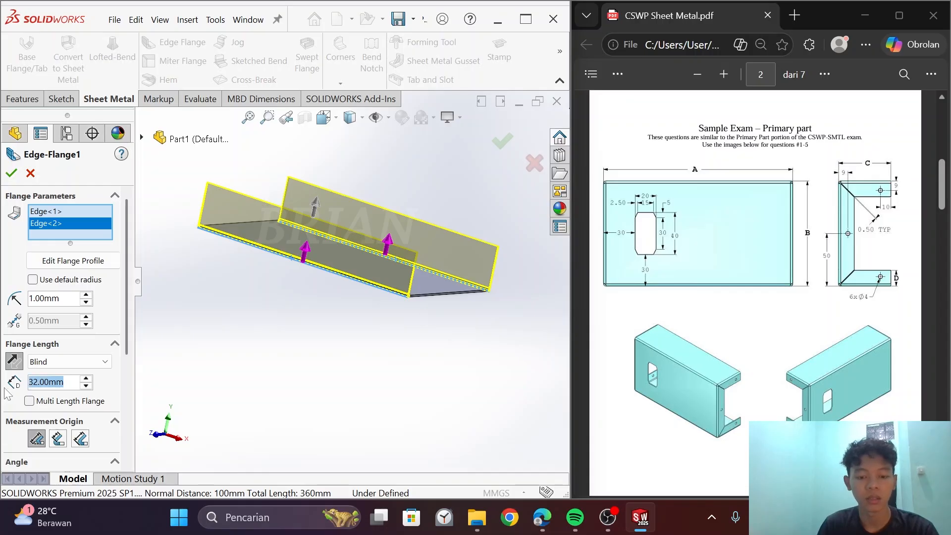
text(=C)
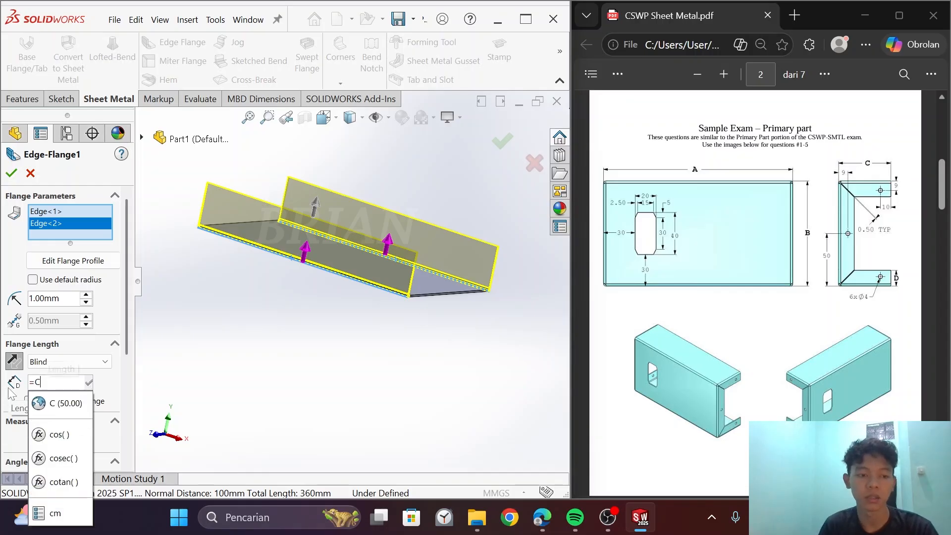
click(87, 401)
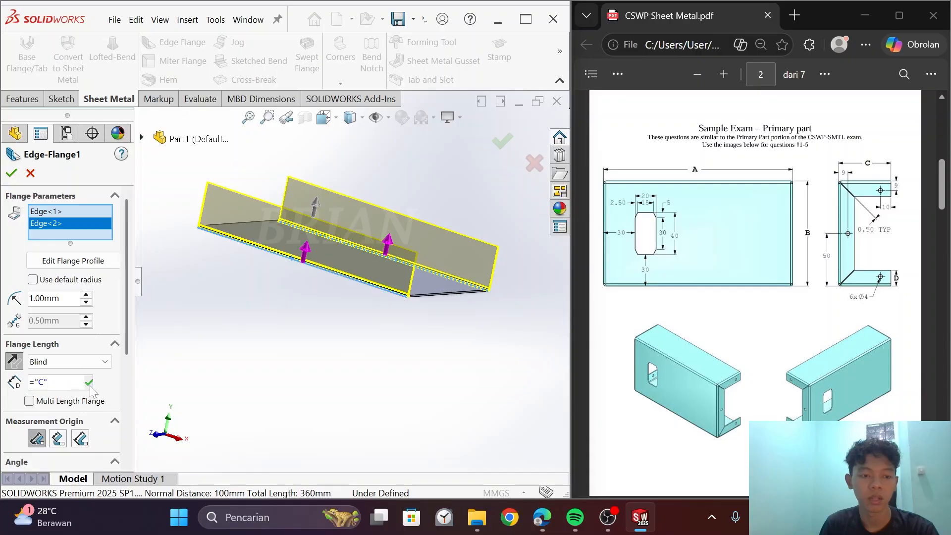
click(89, 383)
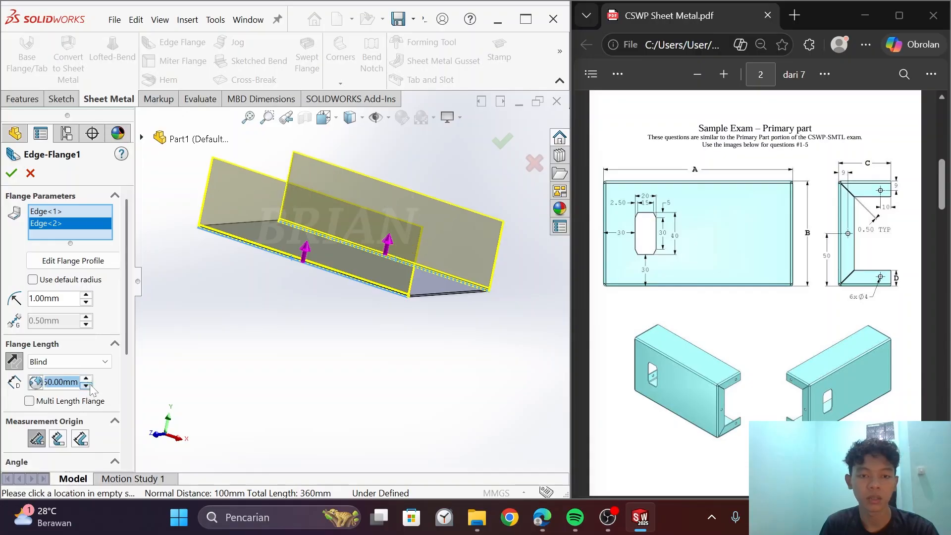
click(10, 174)
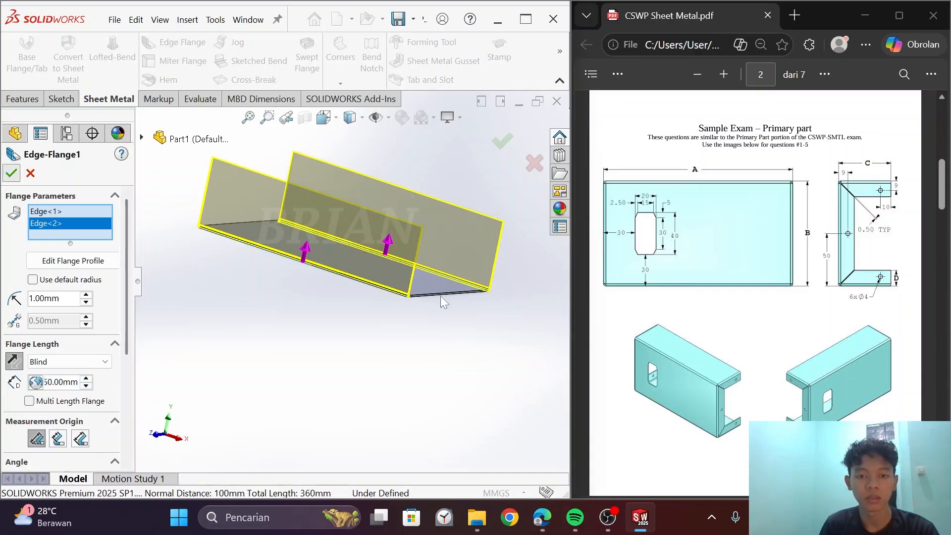
- Consult the part drawing and start an edge flange on one open end's three edges: both side flanges and the plate's short edge
middle_drag(503, 305, 426, 253)
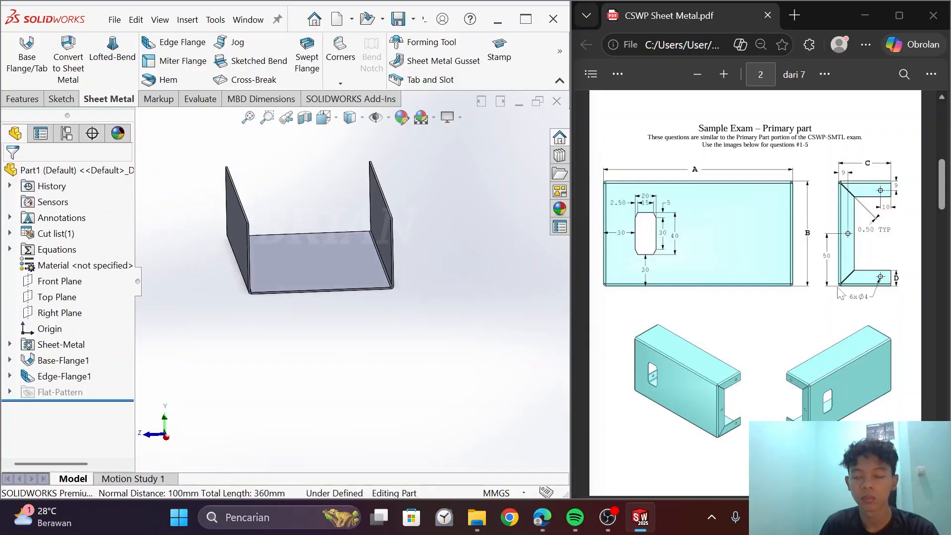
scroll(832, 292, down, 3)
scroll(804, 282, up, 2)
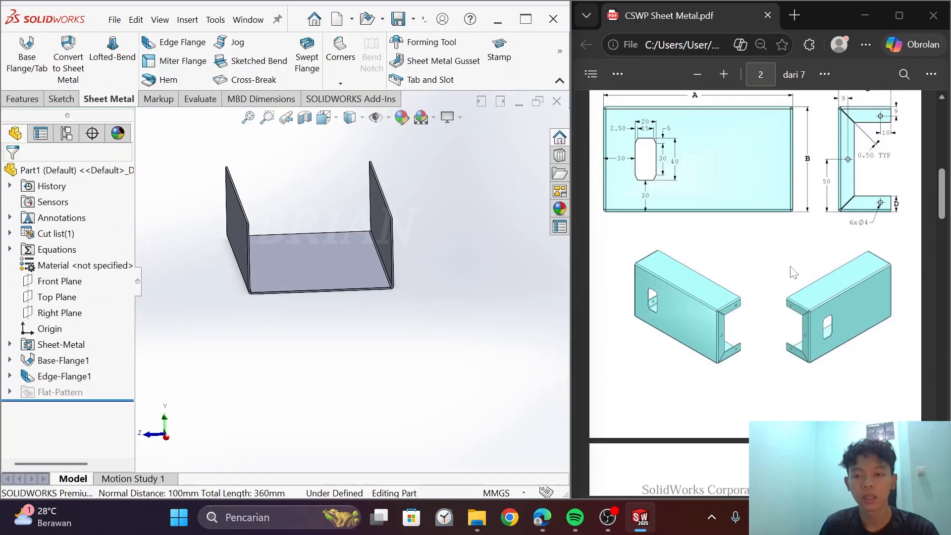
scroll(794, 273, down, 2)
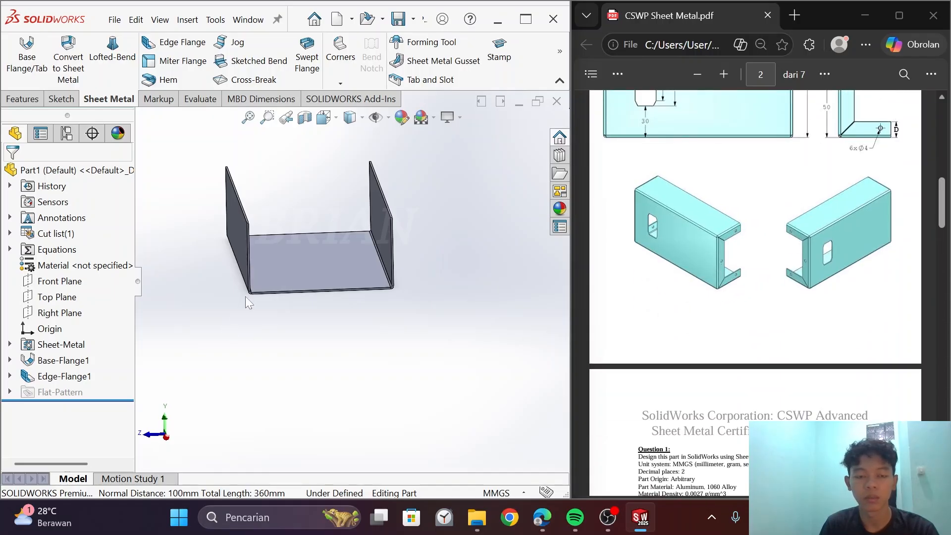
scroll(305, 254, down, 3)
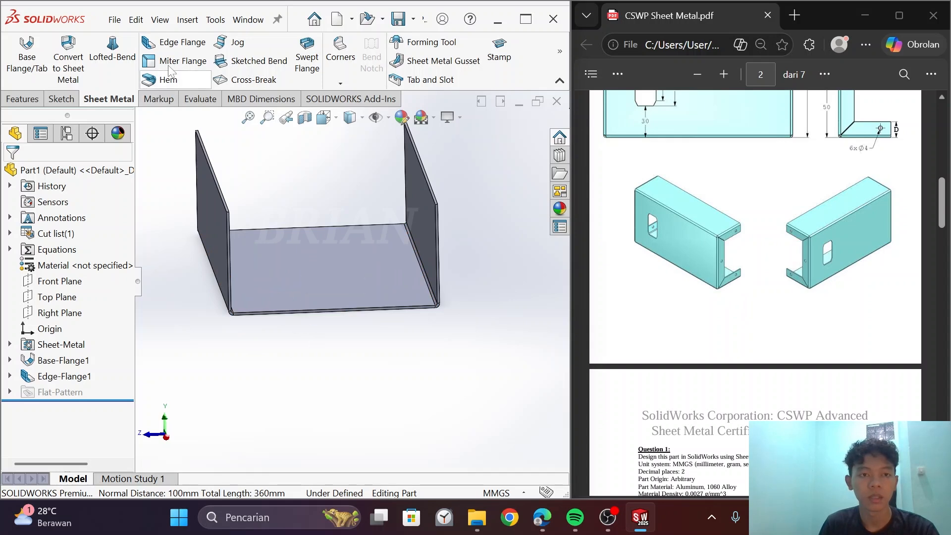
click(175, 45)
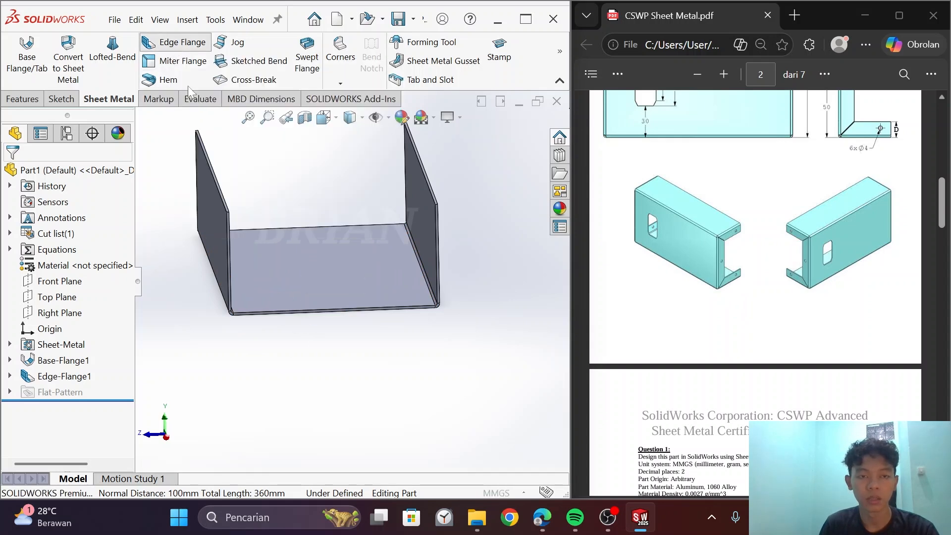
click(439, 228)
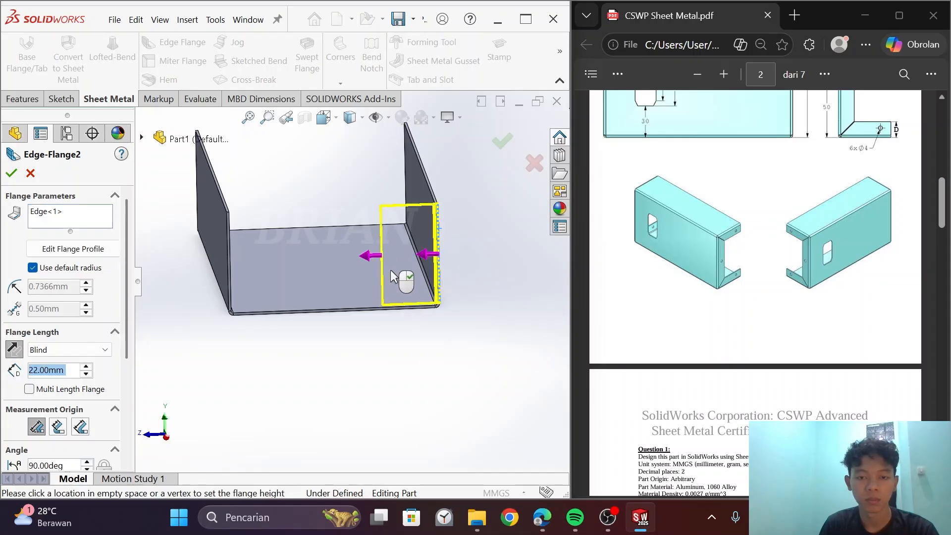
click(331, 314)
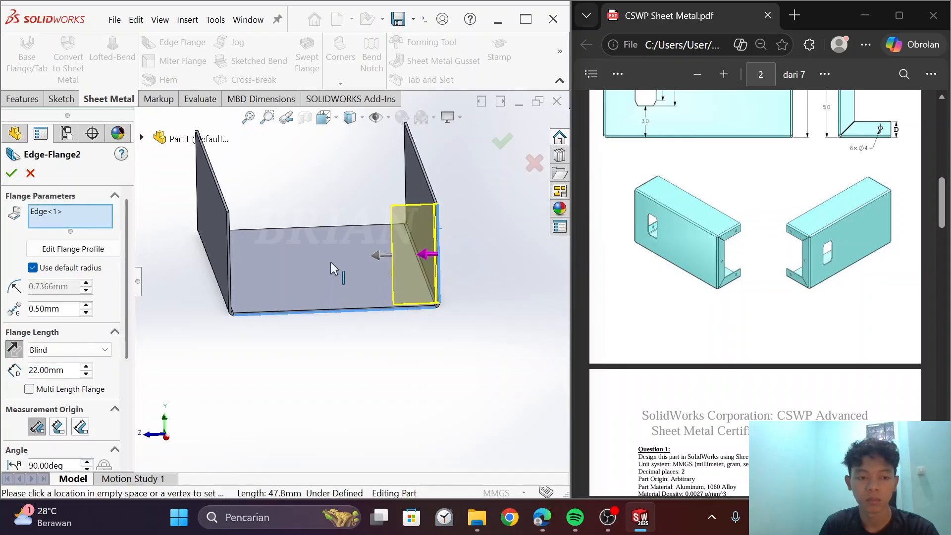
click(228, 245)
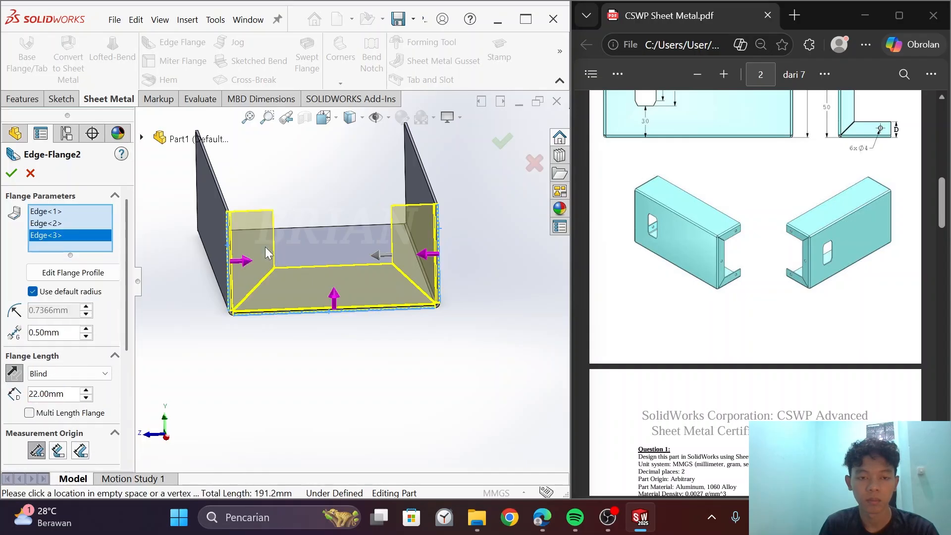
- Override the end flanges' default bend radius with the 1 mm specified in Question 1
scroll(739, 261, down, 5)
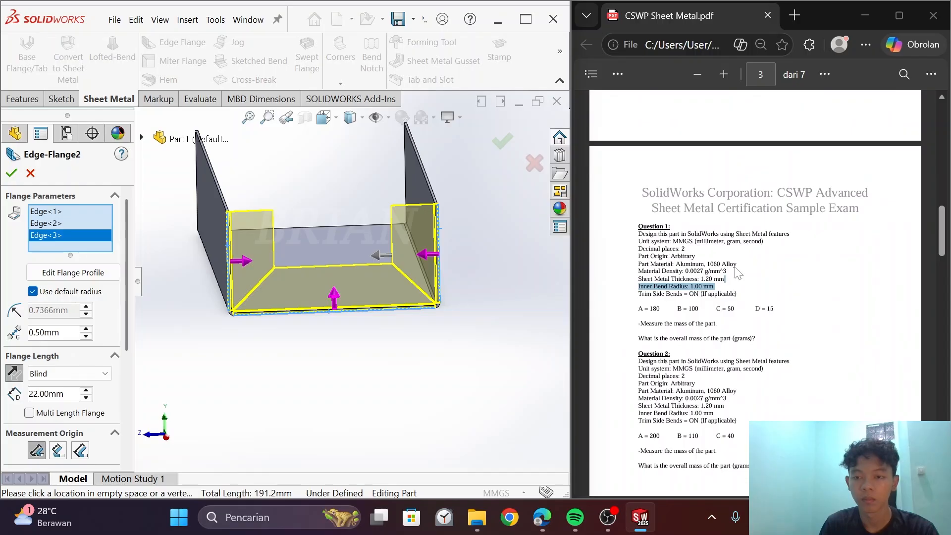
scroll(755, 292, up, 3)
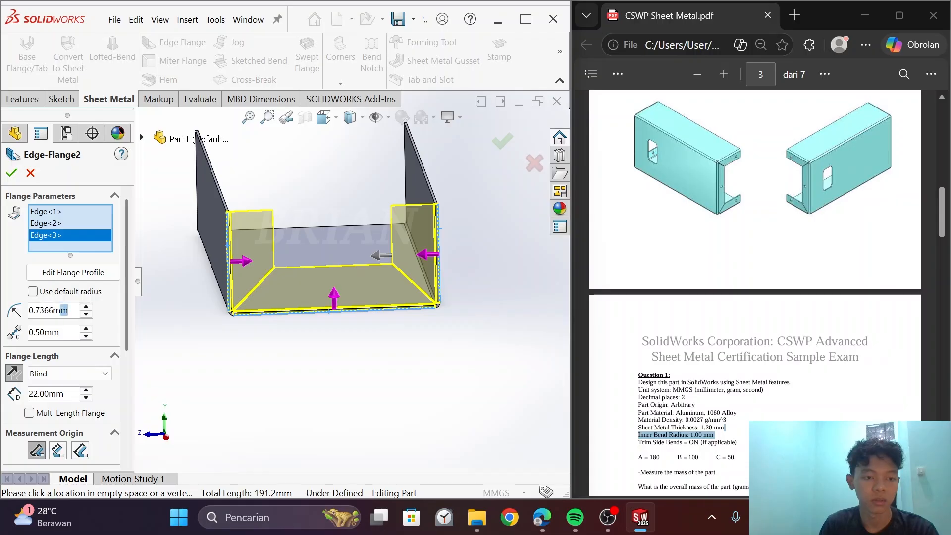
double_click(63, 310)
text(1)
key(Return)
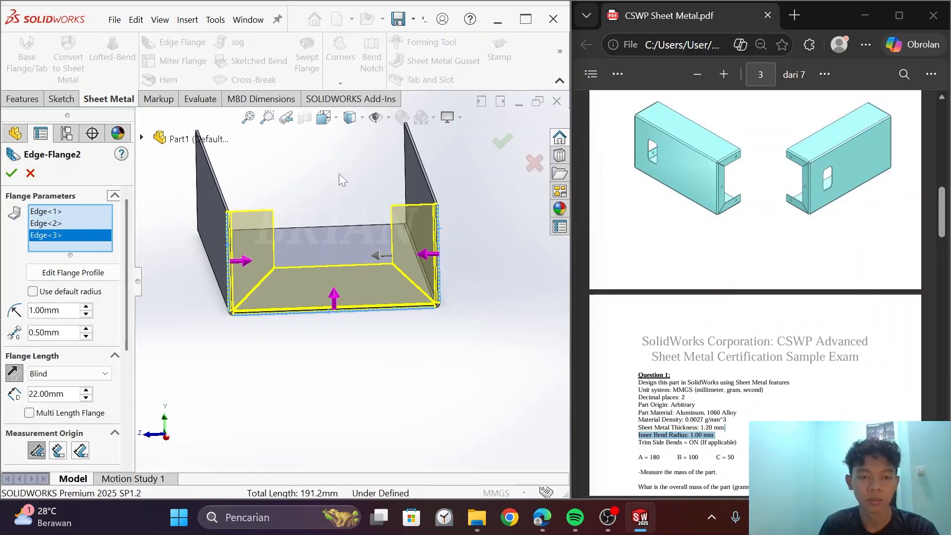
- Consult the drawing's side view and link the end flanges' length to global variable D
scroll(778, 283, up, 5)
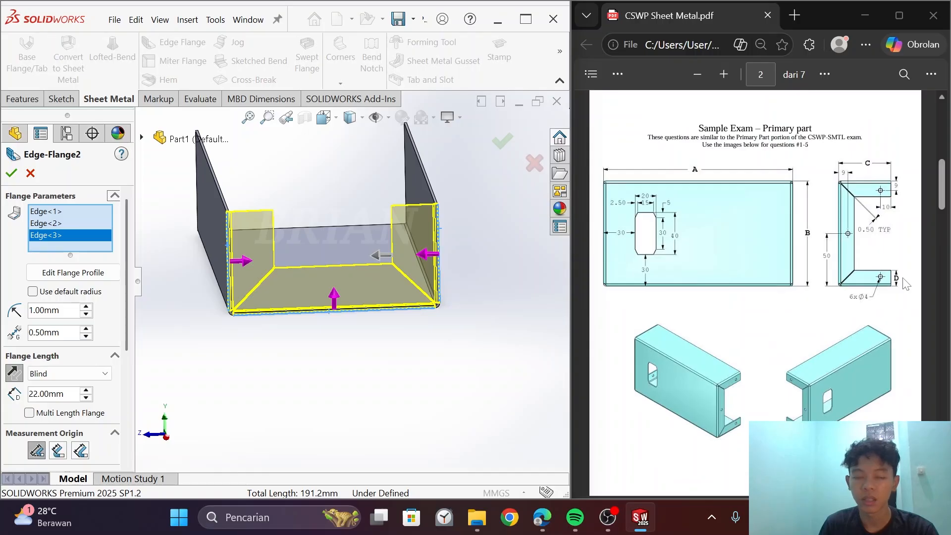
drag(68, 395, 5, 391)
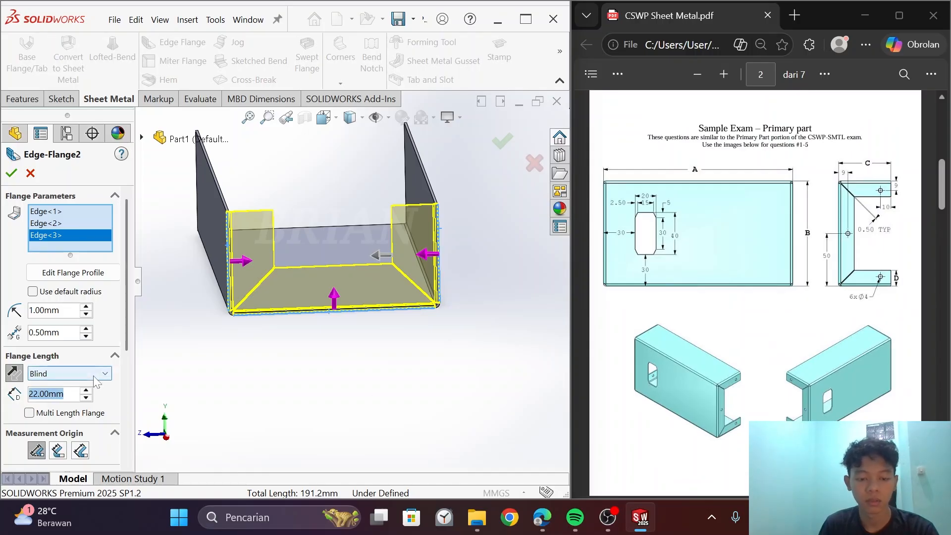
text(=D)
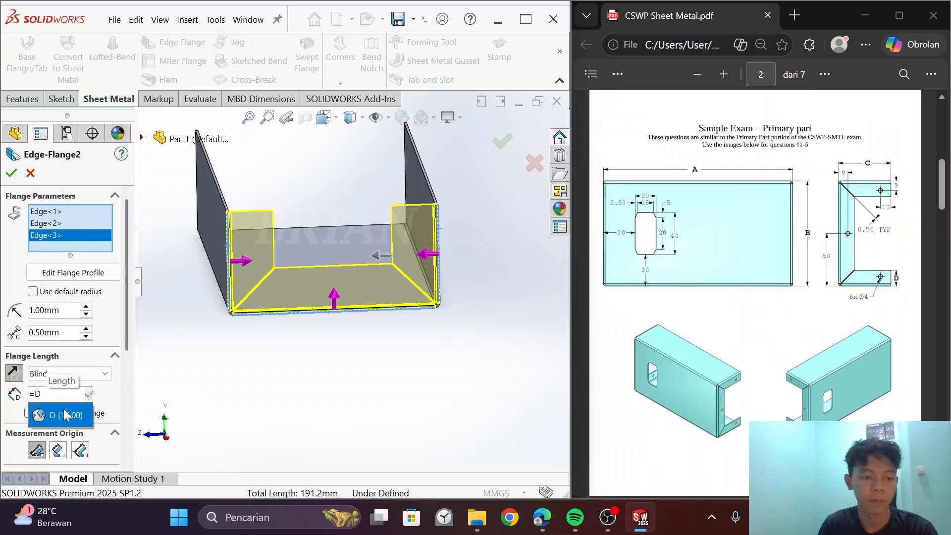
click(66, 416)
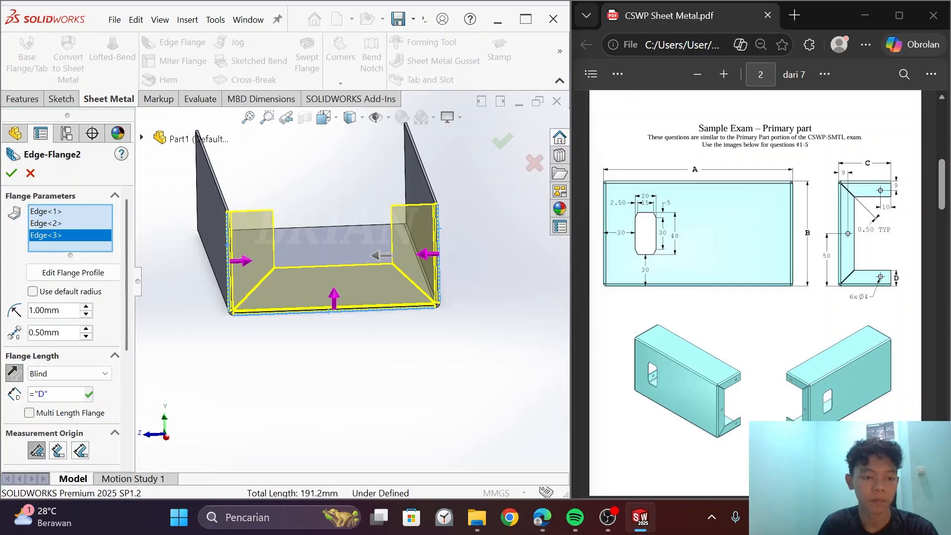
click(89, 395)
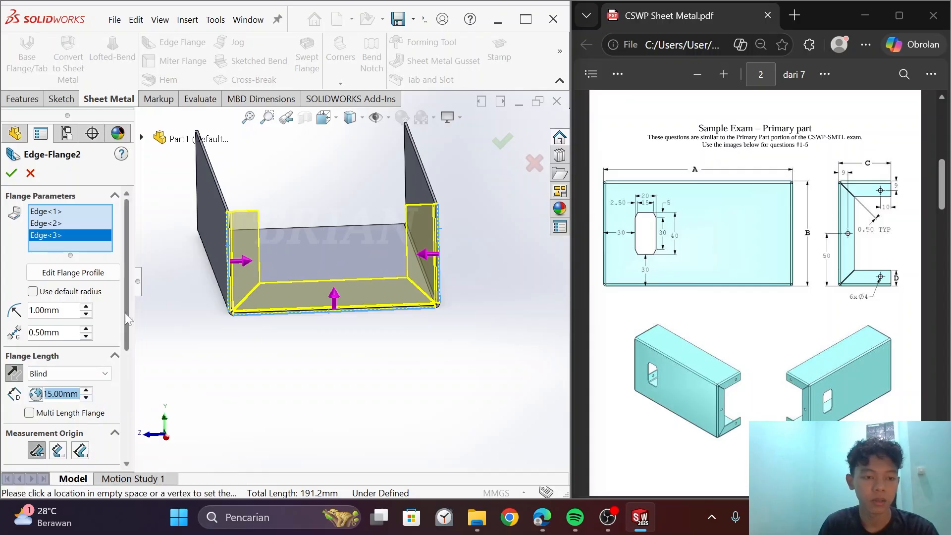
- Add the three edges of the opposite open end to the same edge flange
drag(125, 313, 127, 405)
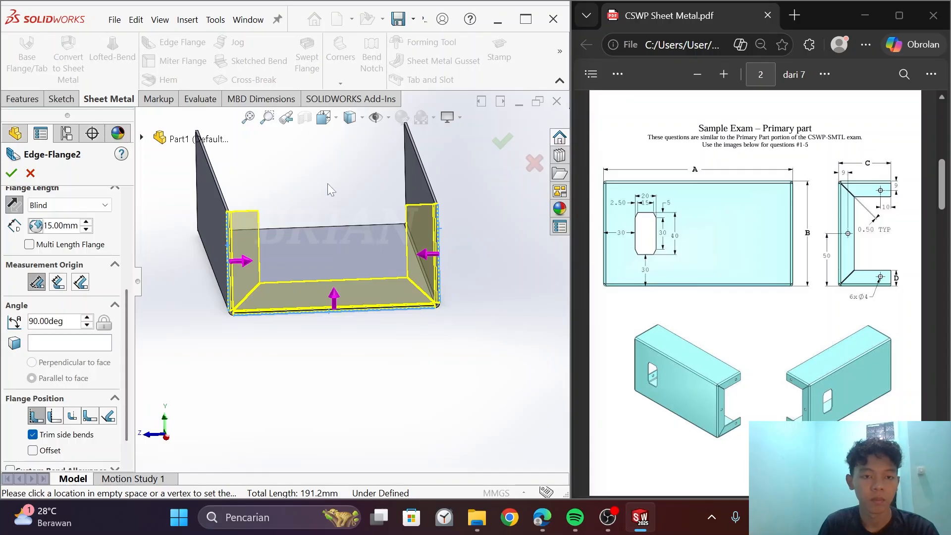
middle_drag(328, 183, 515, 379)
click(464, 295)
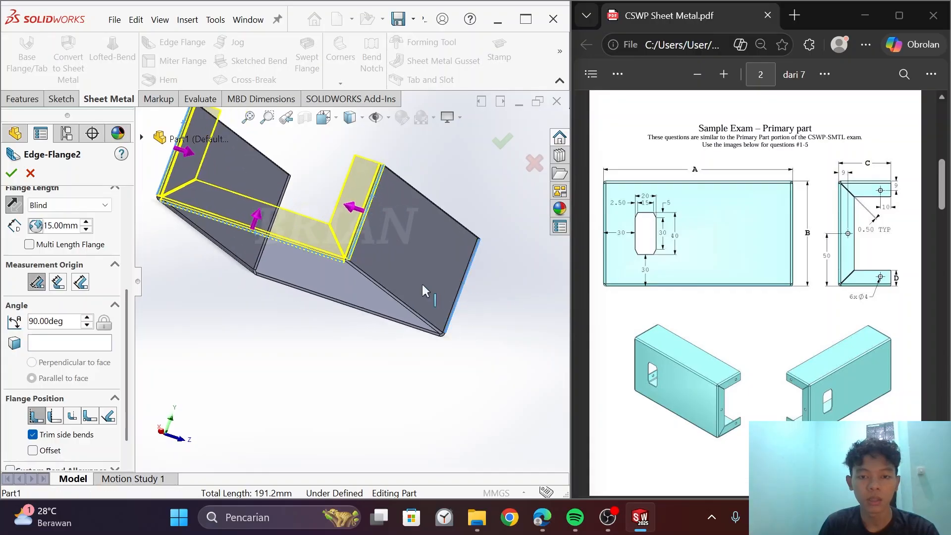
click(340, 299)
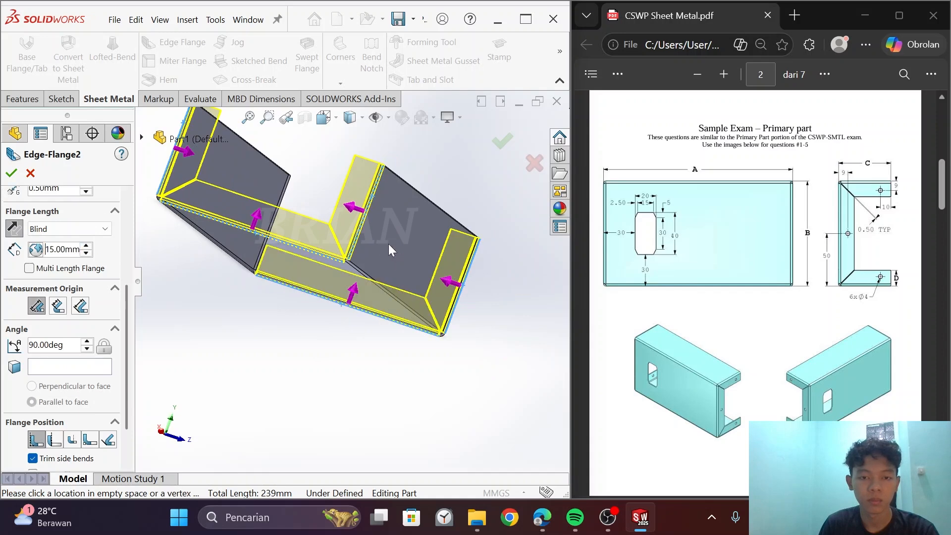
middle_drag(389, 244, 365, 227)
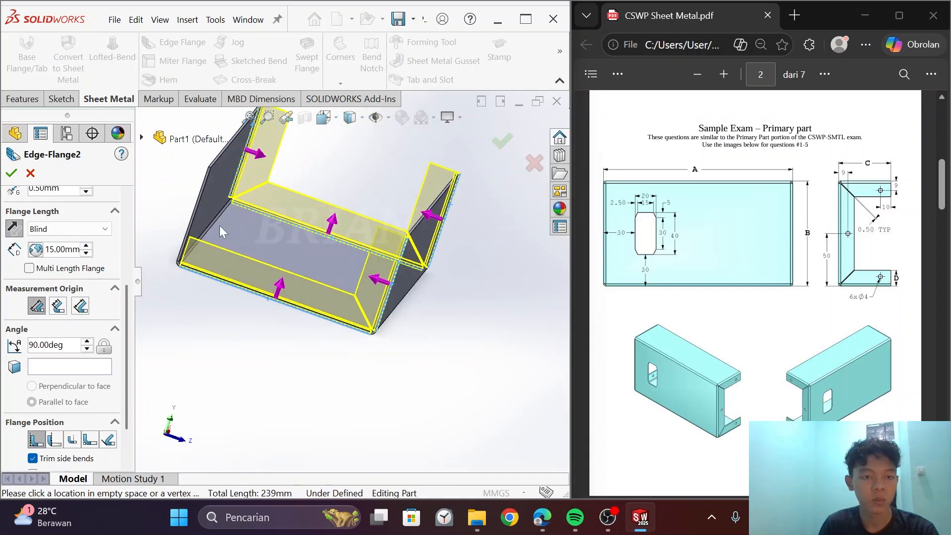
click(195, 206)
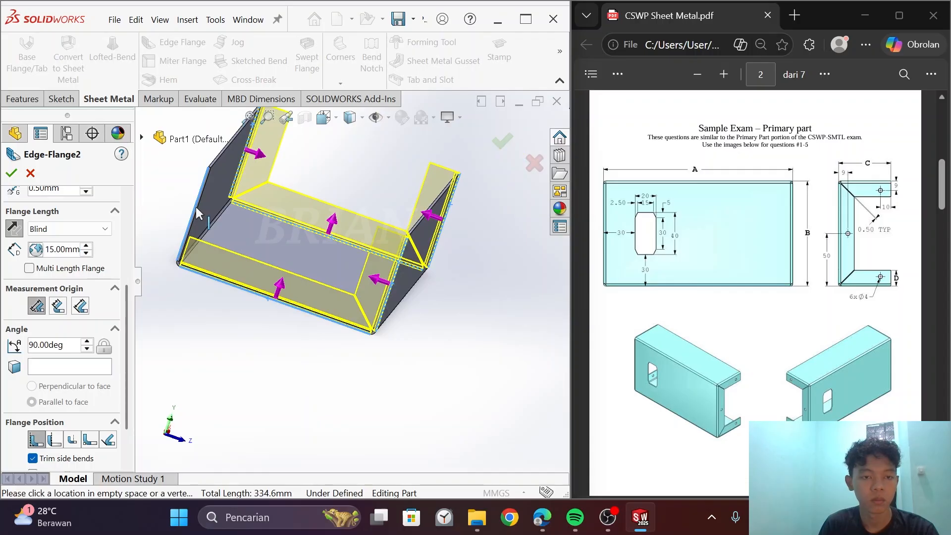
- Consult Question 1's side-bend requirement and finish the end flanges with Trim side bends enabled
scroll(775, 301, down, 4)
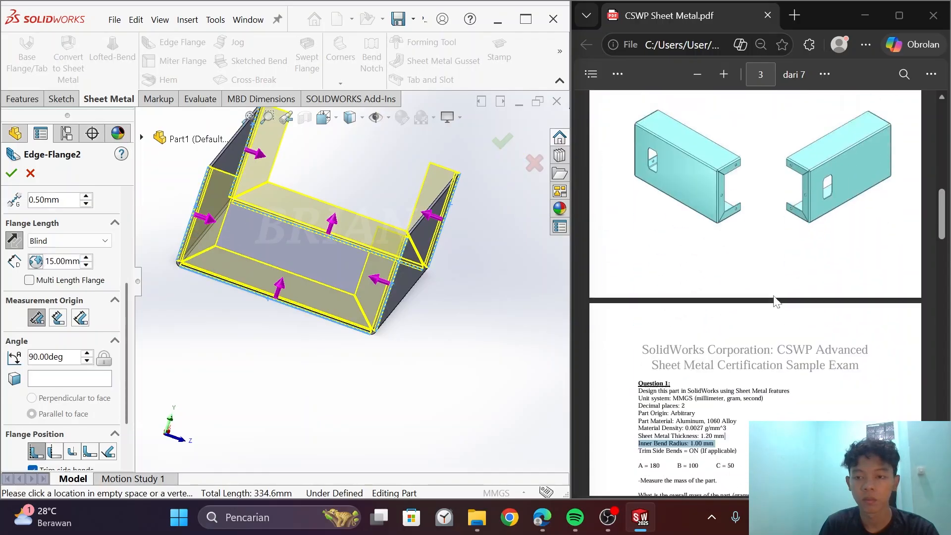
scroll(775, 301, down, 3)
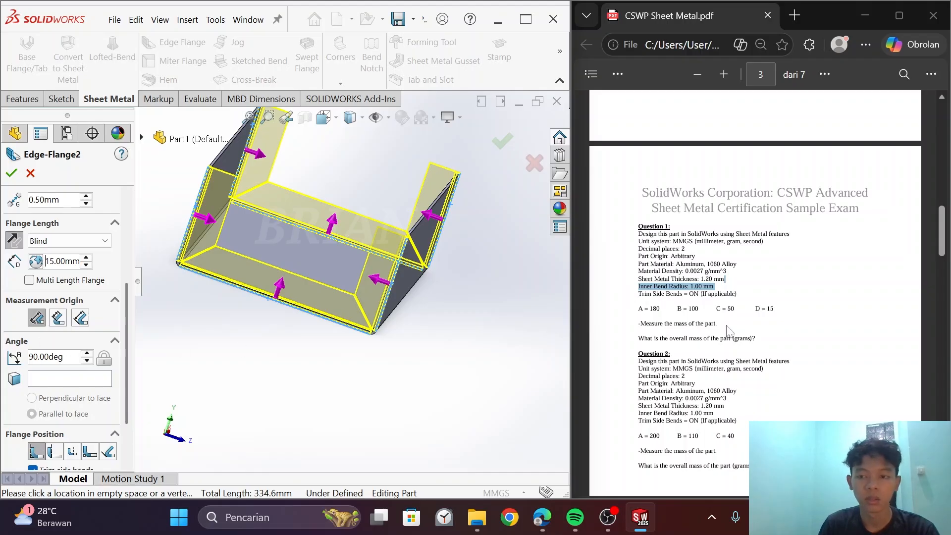
drag(720, 295, 674, 295)
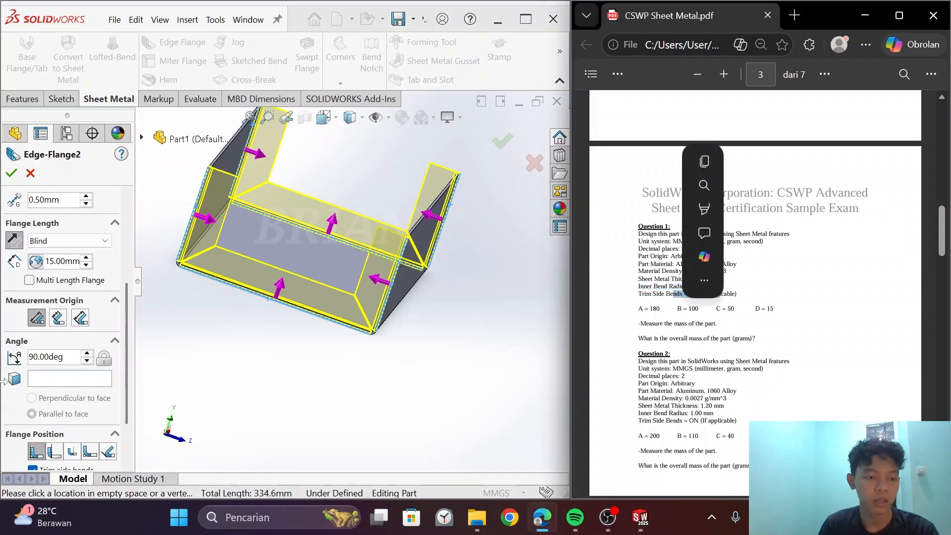
drag(125, 320, 136, 402)
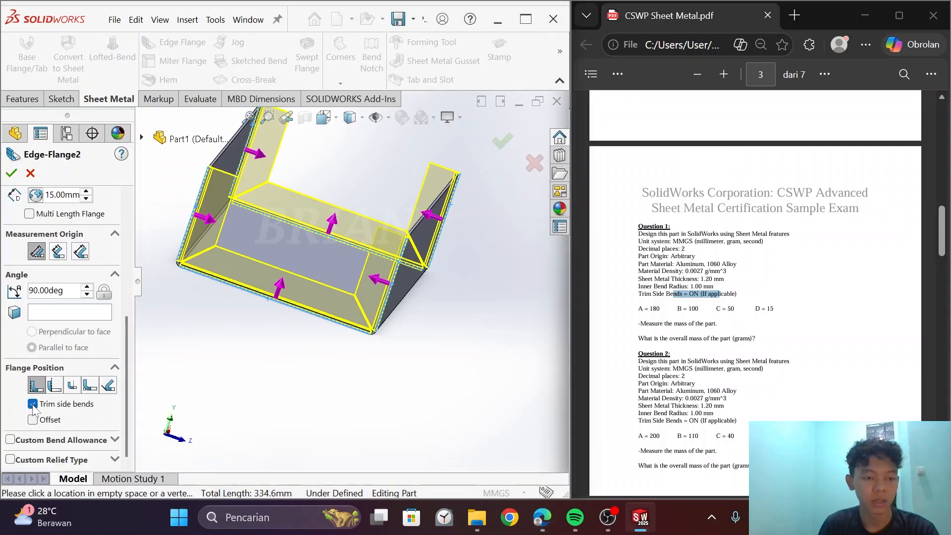
click(11, 173)
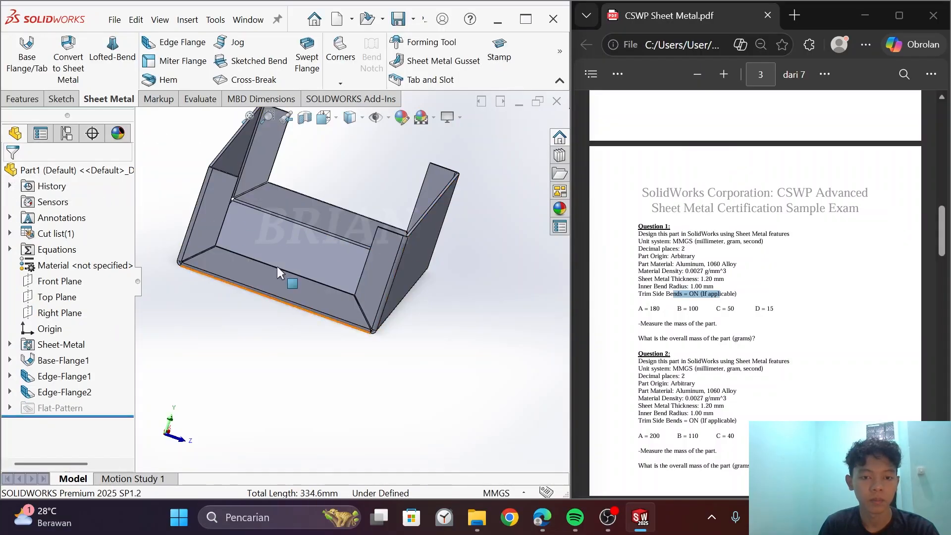
- Reopen the first edge flange feature to check its Trim side bends setting, and accept it as it is
scroll(272, 224, down, 2)
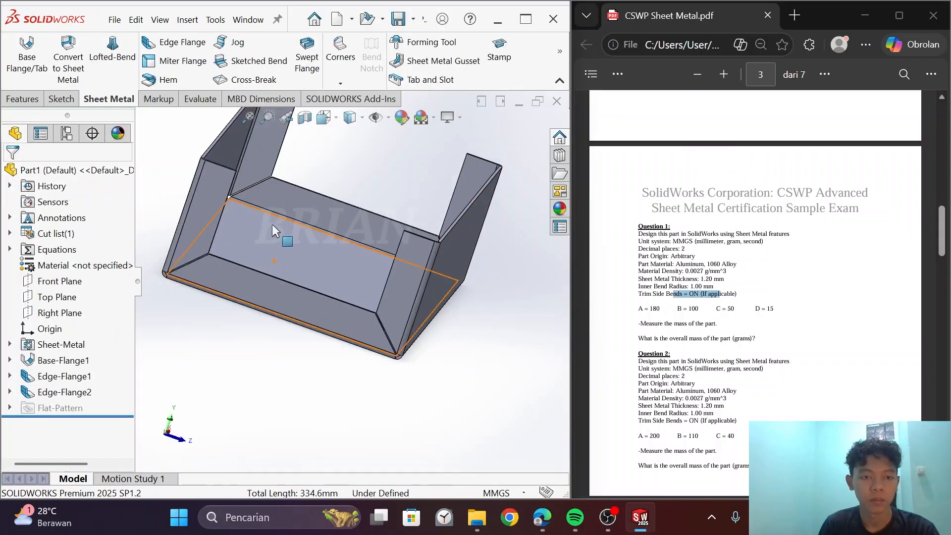
click(9, 376)
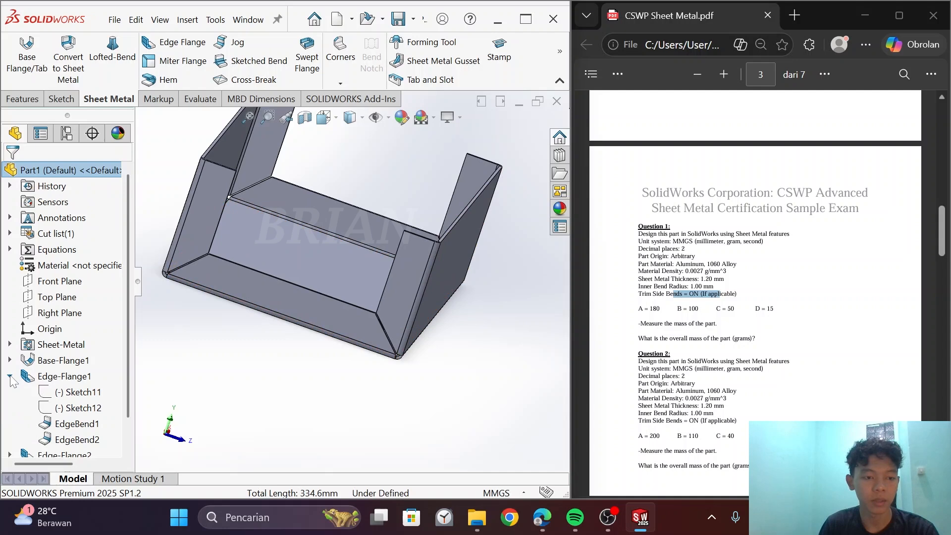
right_click(55, 376)
click(62, 188)
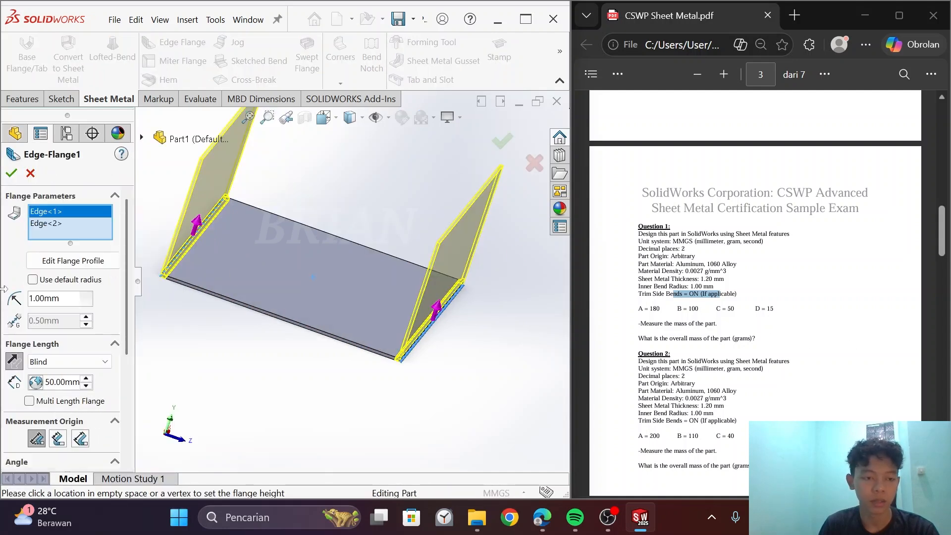
drag(125, 311, 130, 429)
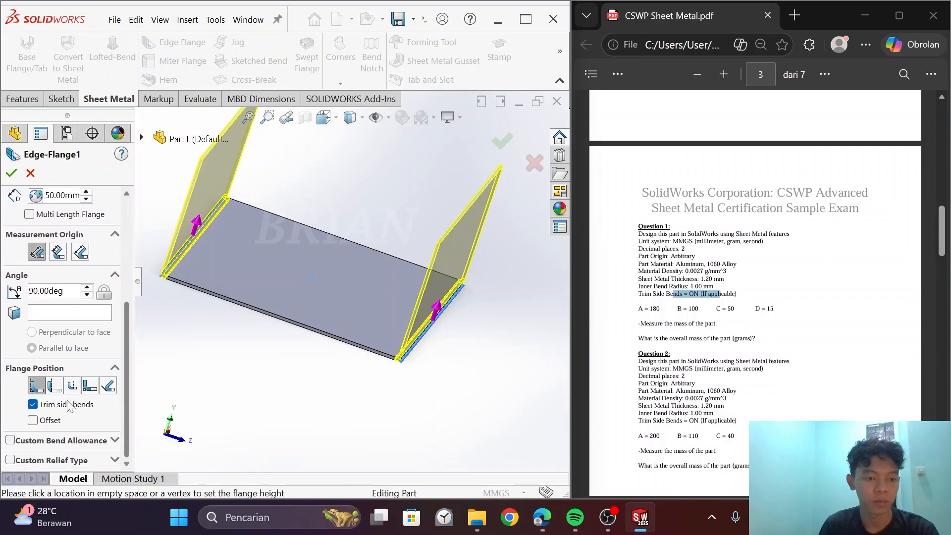
click(13, 173)
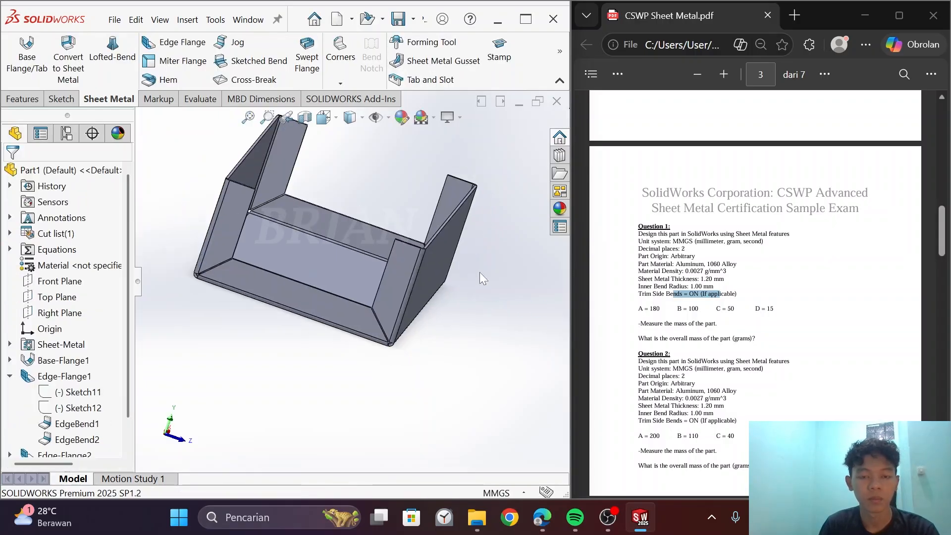
- Consult the drawing's hole layout and start a sketch on the face of the base plate's end flange
scroll(357, 238, down, 2)
scroll(746, 296, up, 5)
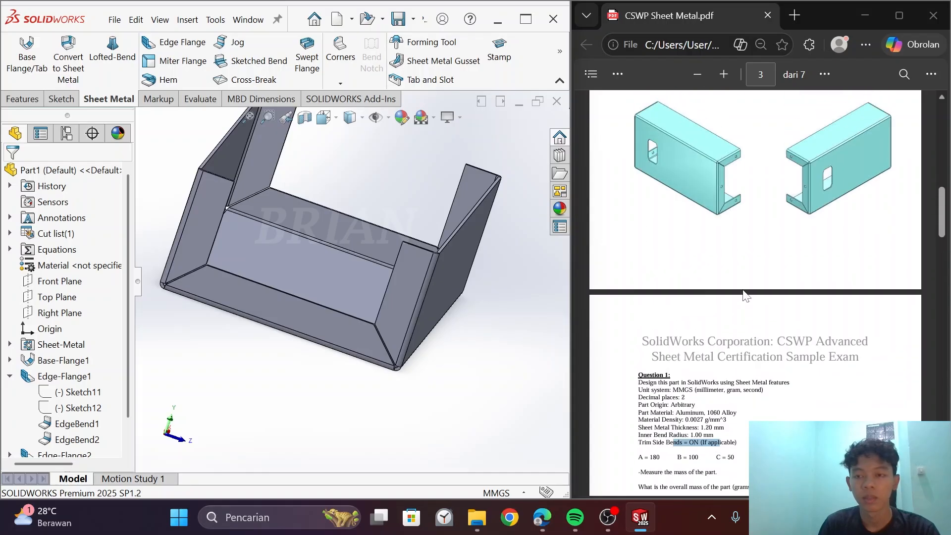
scroll(747, 296, up, 2)
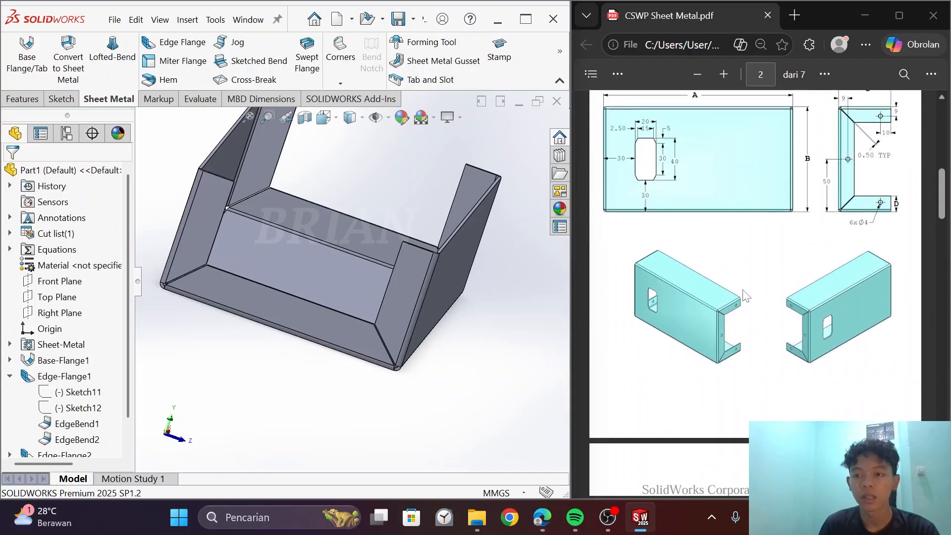
scroll(860, 232, up, 2)
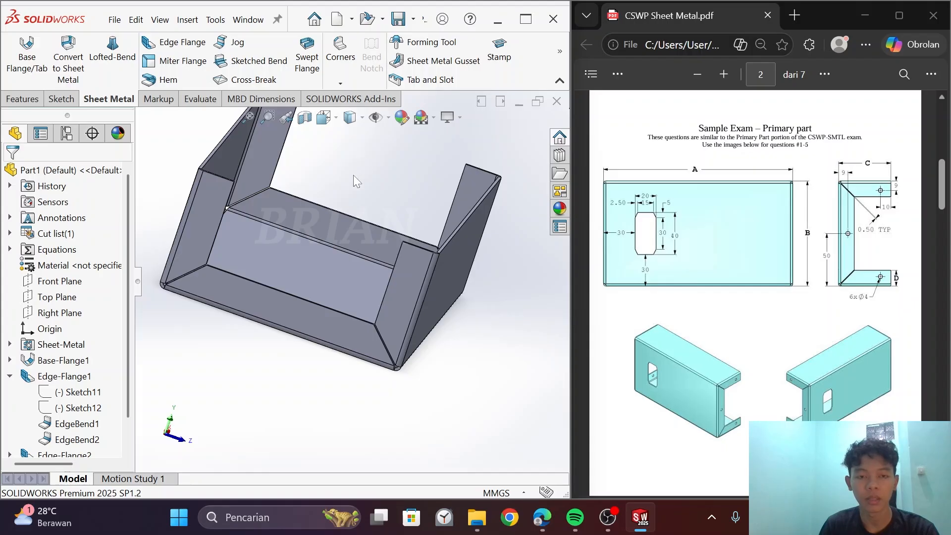
middle_drag(348, 191, 359, 178)
click(315, 292)
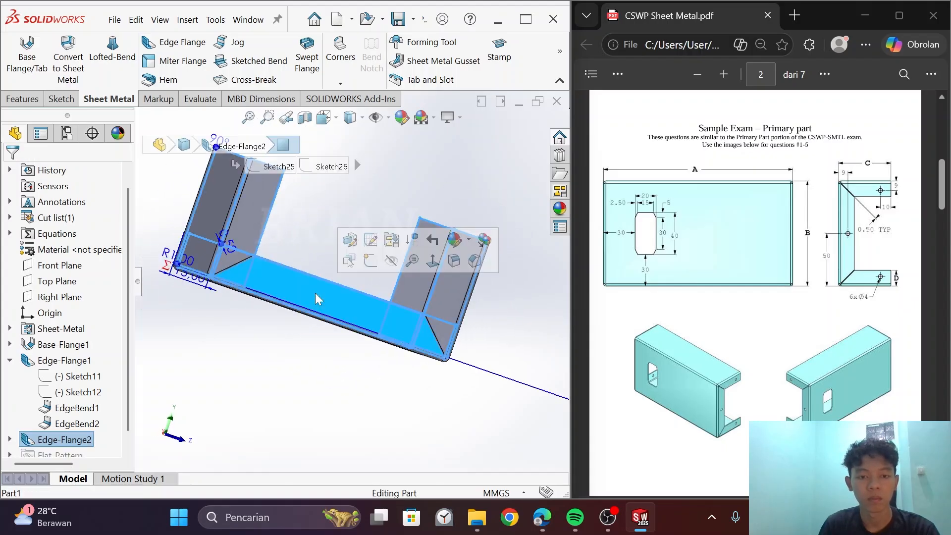
click(375, 268)
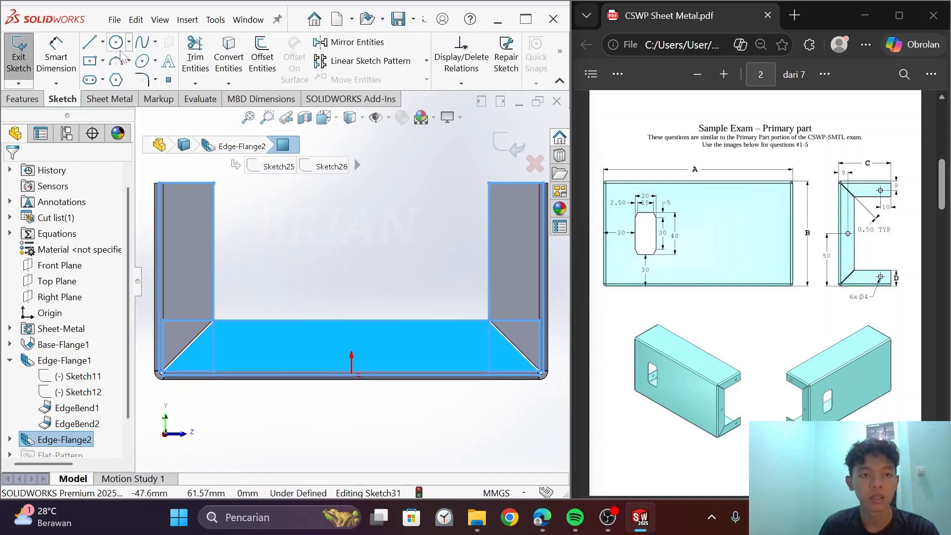
- Sketch two circles about 8 mm in diameter: one near the middle of the base's end flange, one on a side wall's end flange
click(118, 43)
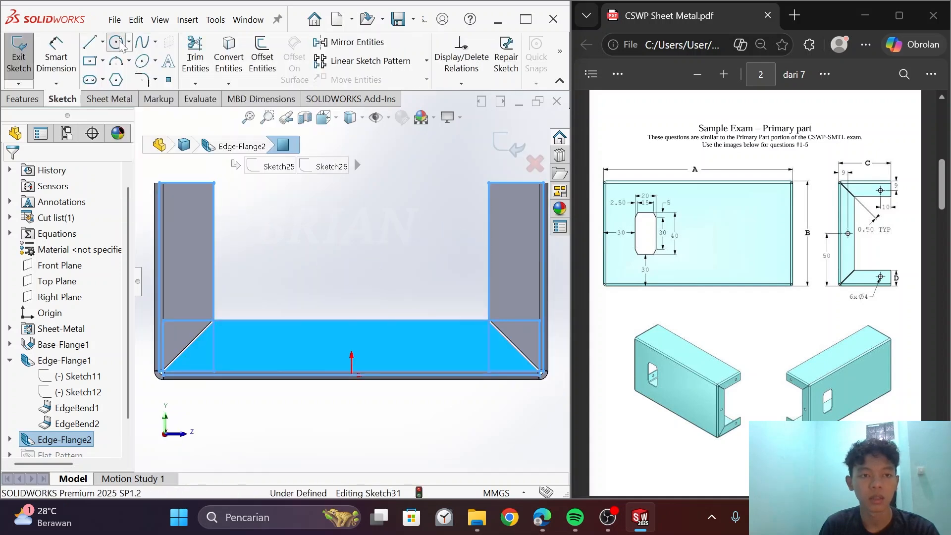
click(362, 342)
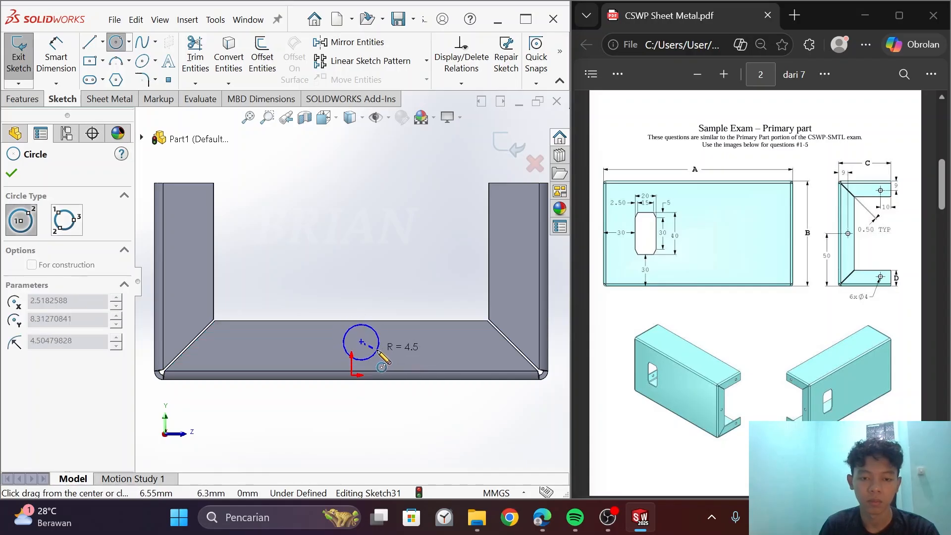
click(373, 351)
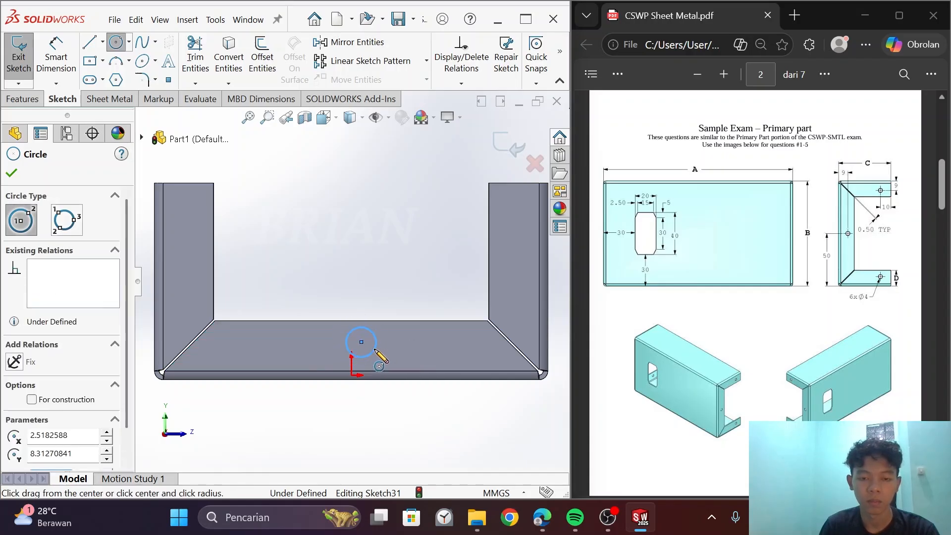
click(511, 233)
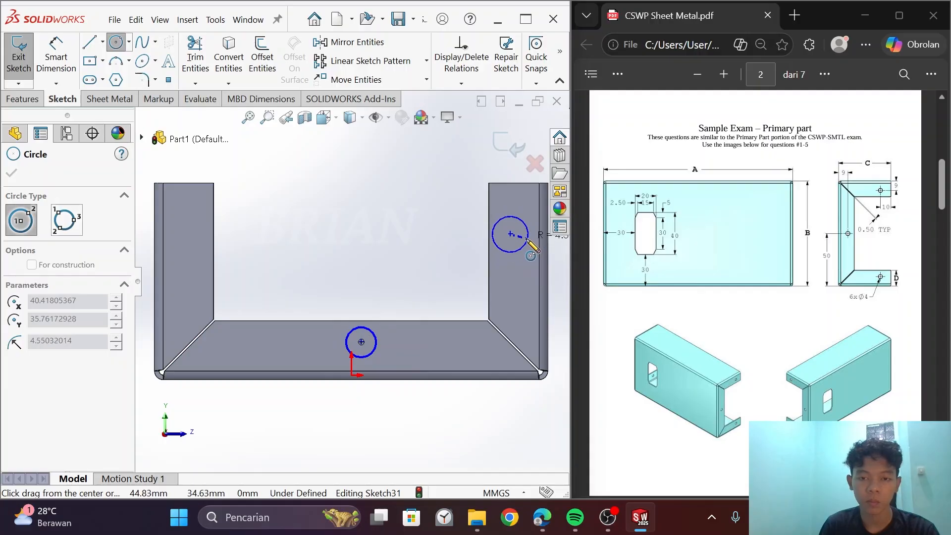
click(532, 249)
right_click(529, 241)
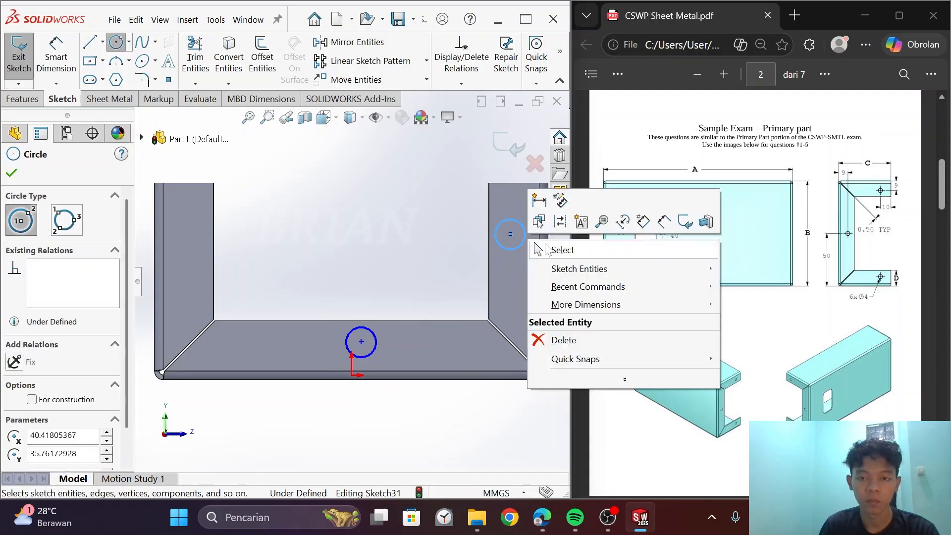
click(562, 251)
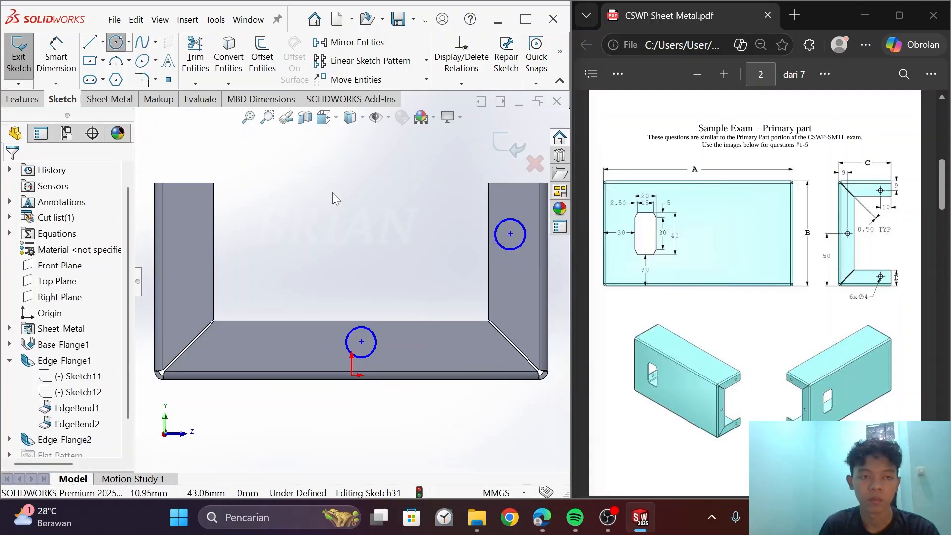
- Draw a vertical construction centerline from the origin up to about the height of the side flanges' free ends
click(103, 42)
click(90, 86)
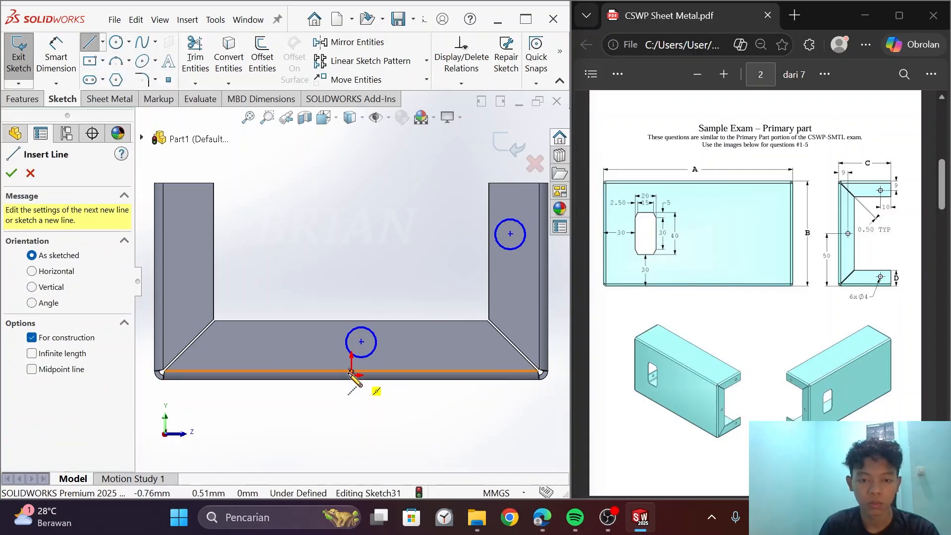
click(352, 375)
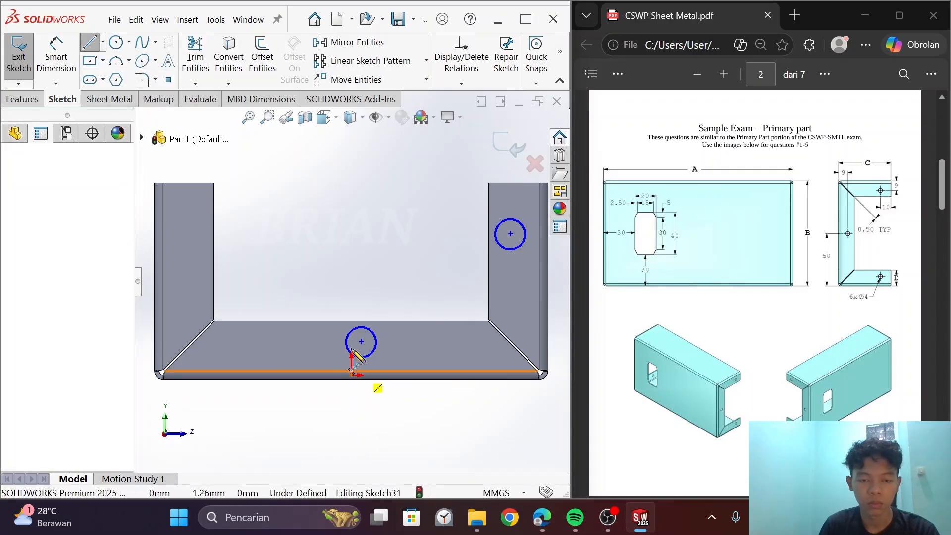
click(351, 183)
right_click(354, 185)
click(379, 193)
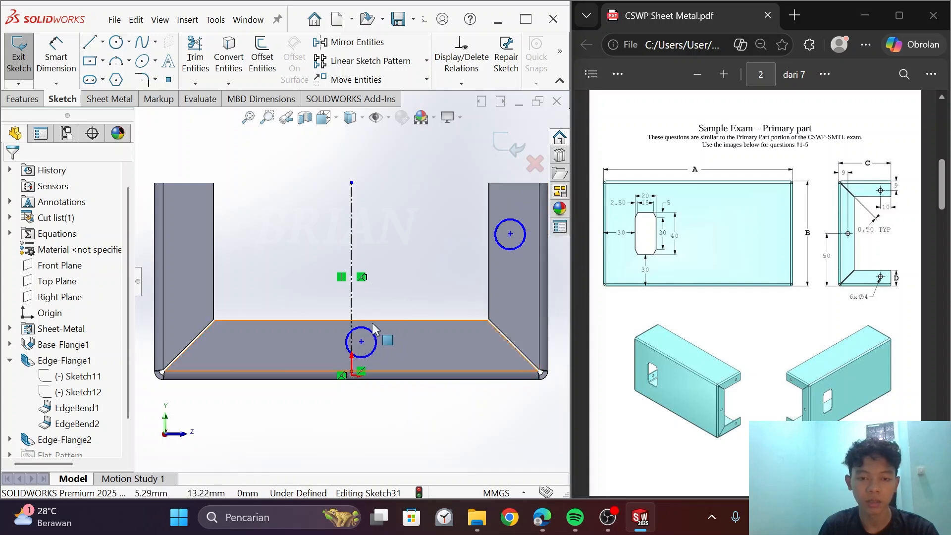
- Select both hole circles and apply an Equal relation to them
scroll(381, 318, down, 2)
scroll(297, 238, up, 3)
mouse_move(292, 202)
mouse_down()
mouse_move(513, 357)
mouse_move(498, 347)
mouse_up()
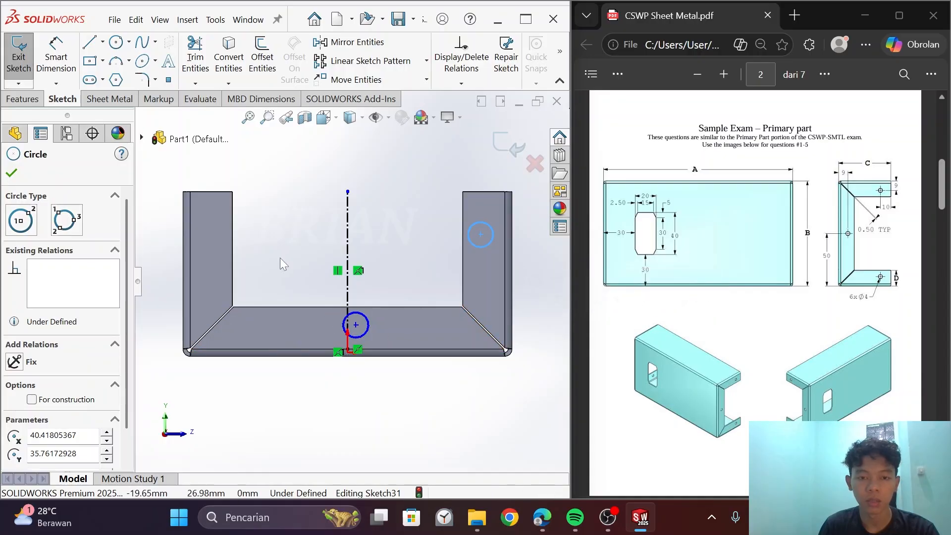
drag(287, 195, 516, 356)
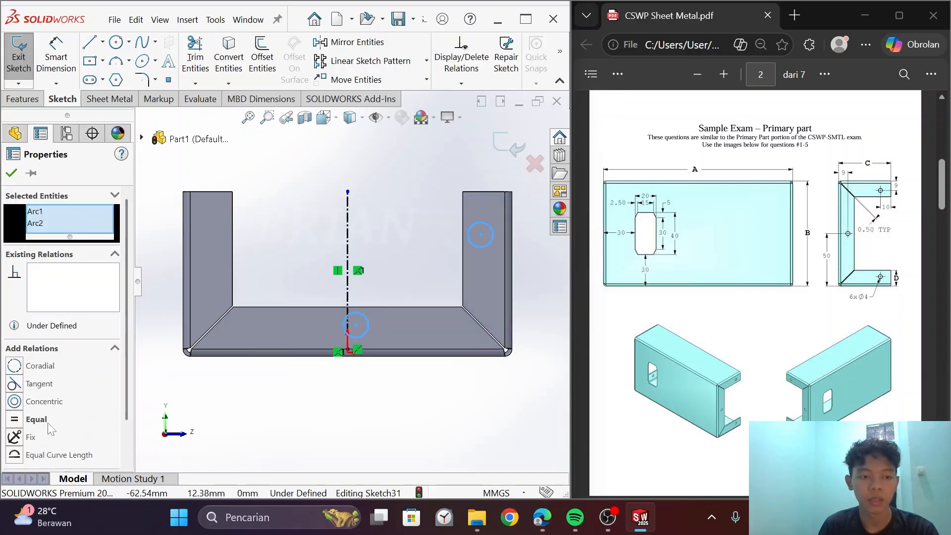
click(14, 420)
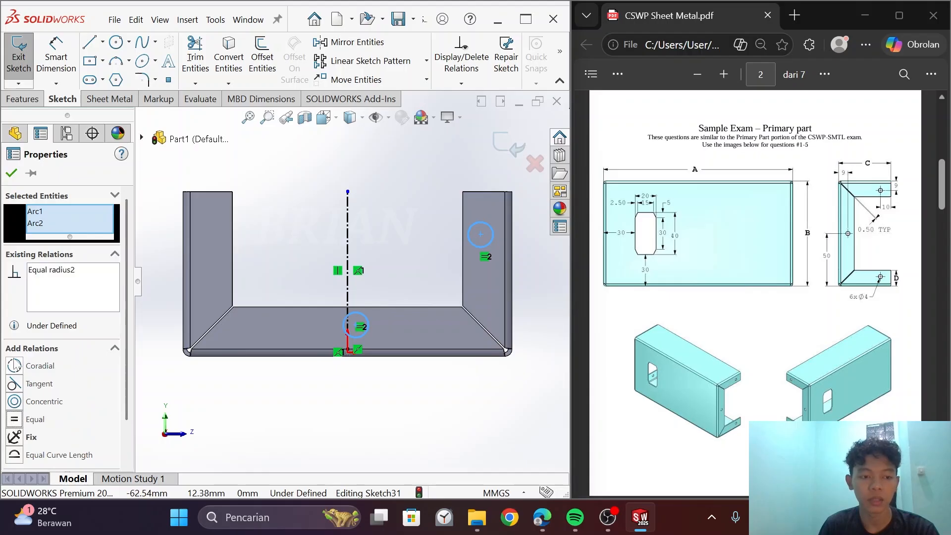
click(12, 172)
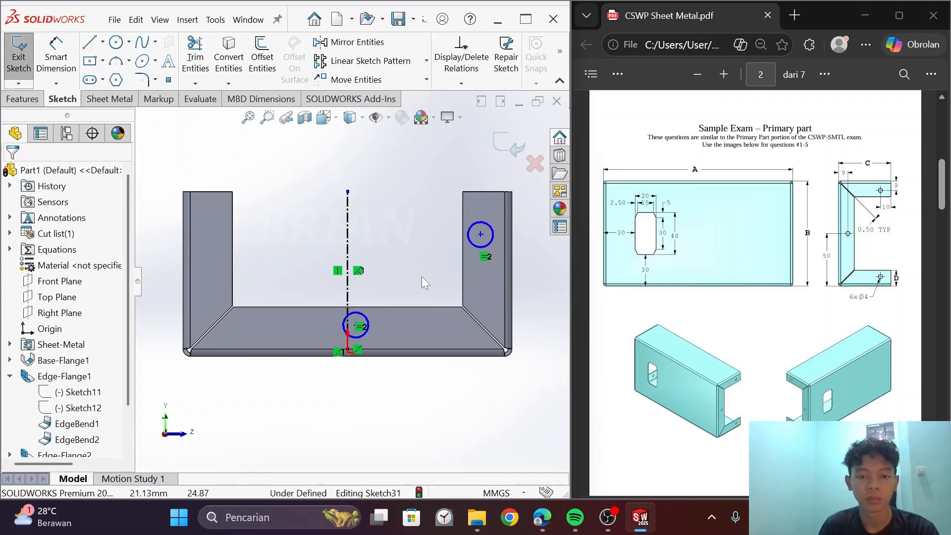
- Dimension the circle on the base's end flange with a diameter of 4 mm
click(367, 324)
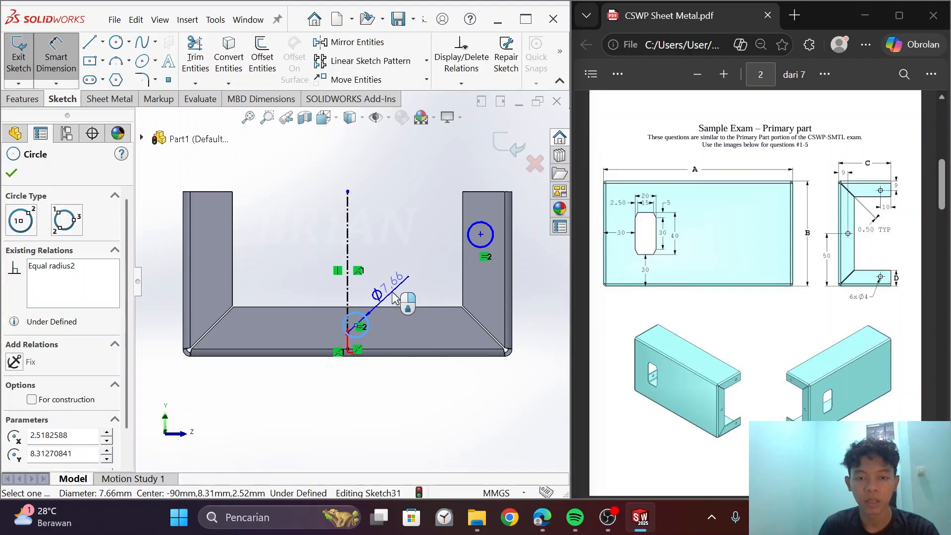
click(393, 297)
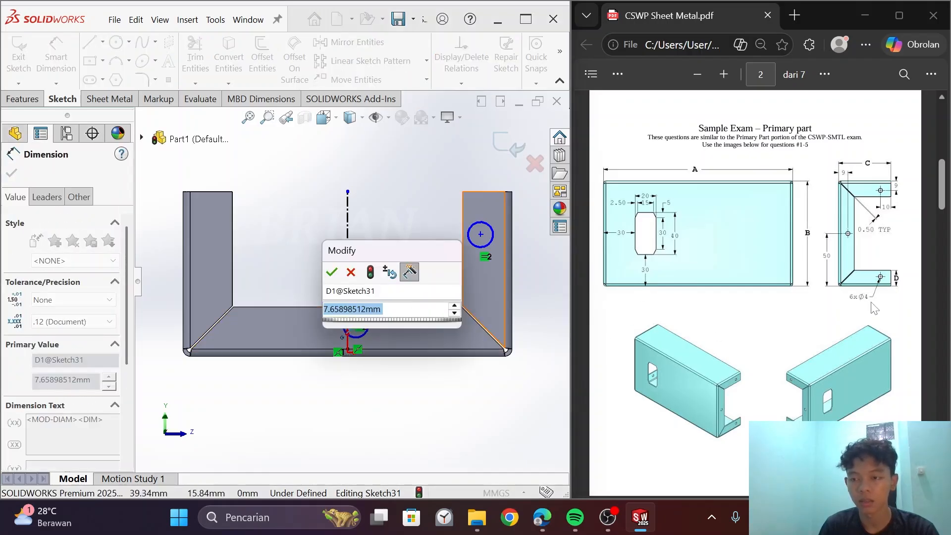
text(4)
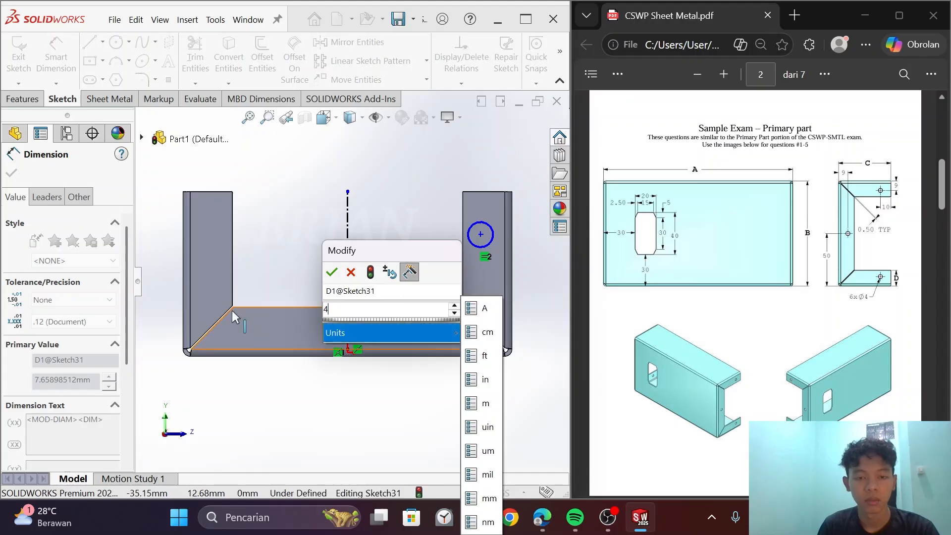
click(333, 276)
click(333, 276)
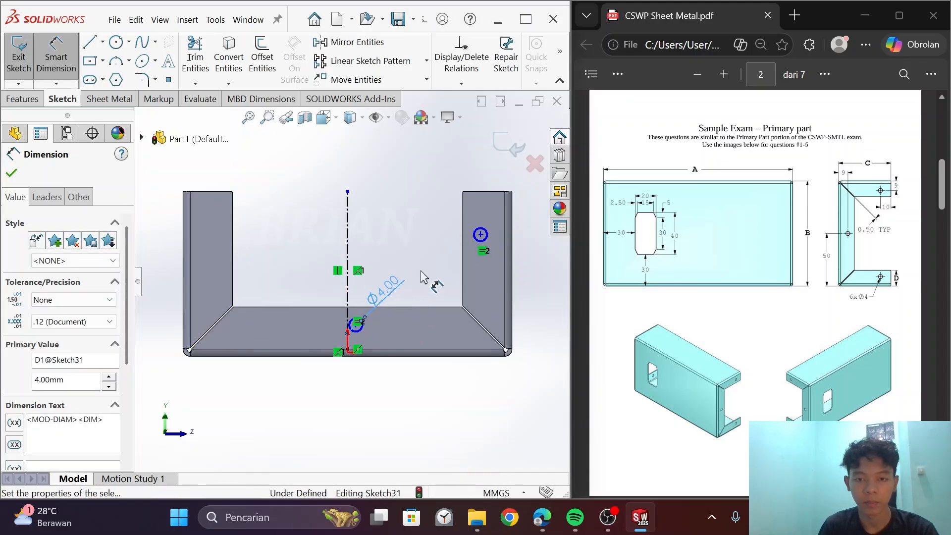
scroll(405, 276, down, 2)
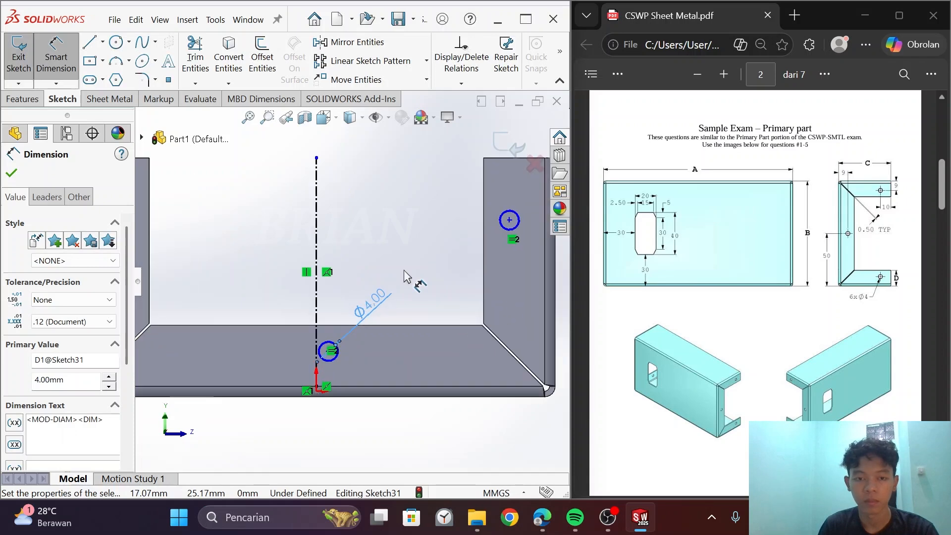
click(11, 174)
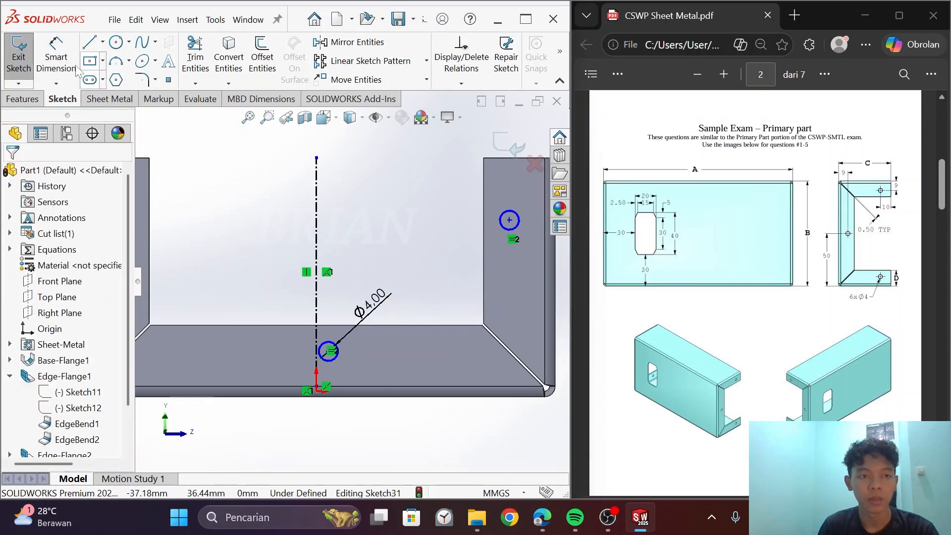
scroll(328, 413, down, 3)
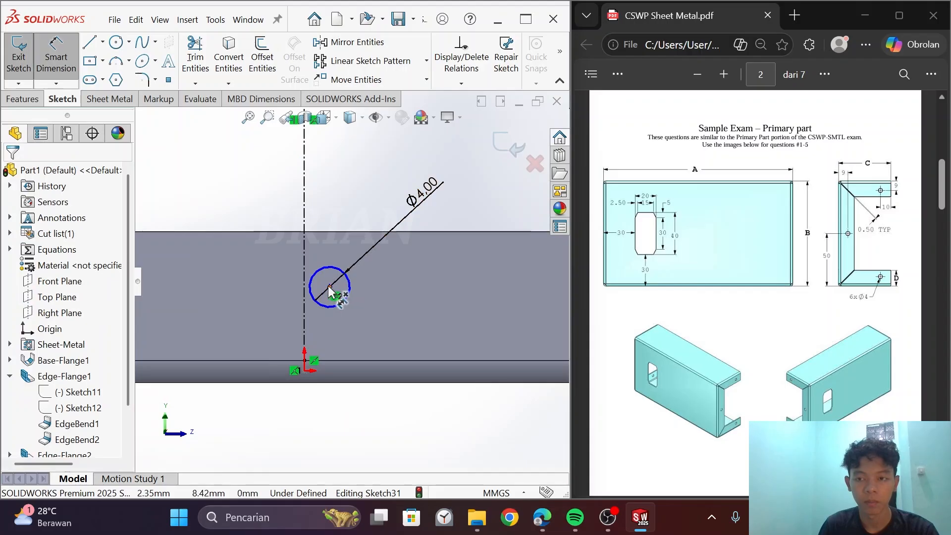
- Dimension the base flange circle's centre 9 mm from the flange's outer bend edge
click(330, 288)
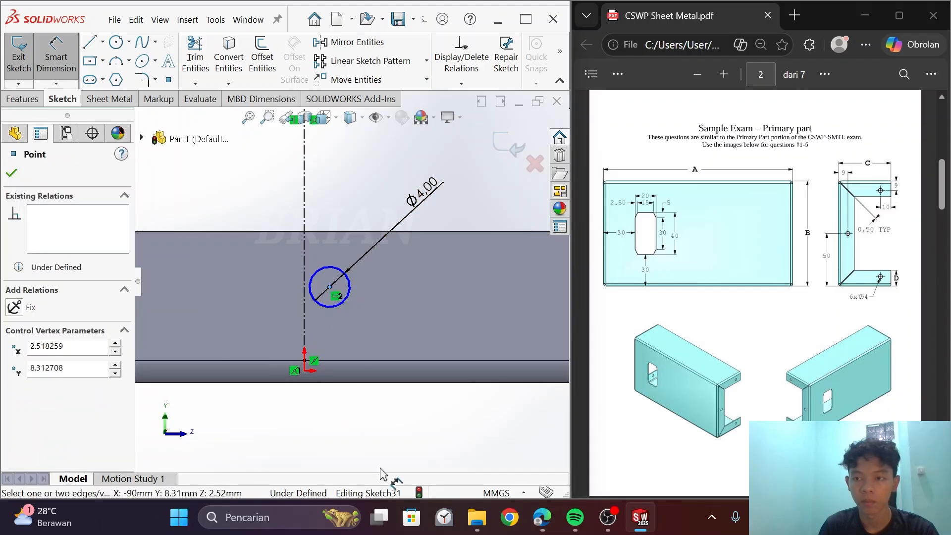
click(325, 382)
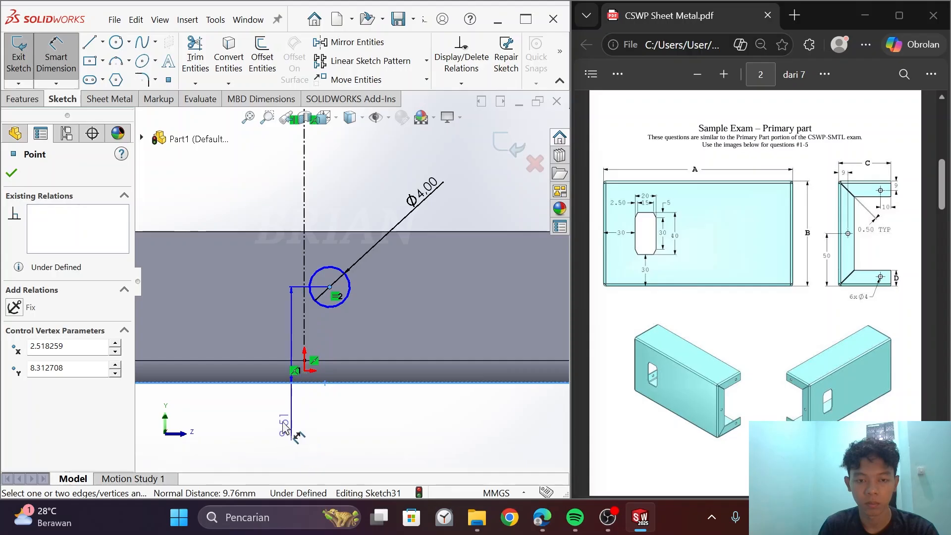
click(261, 415)
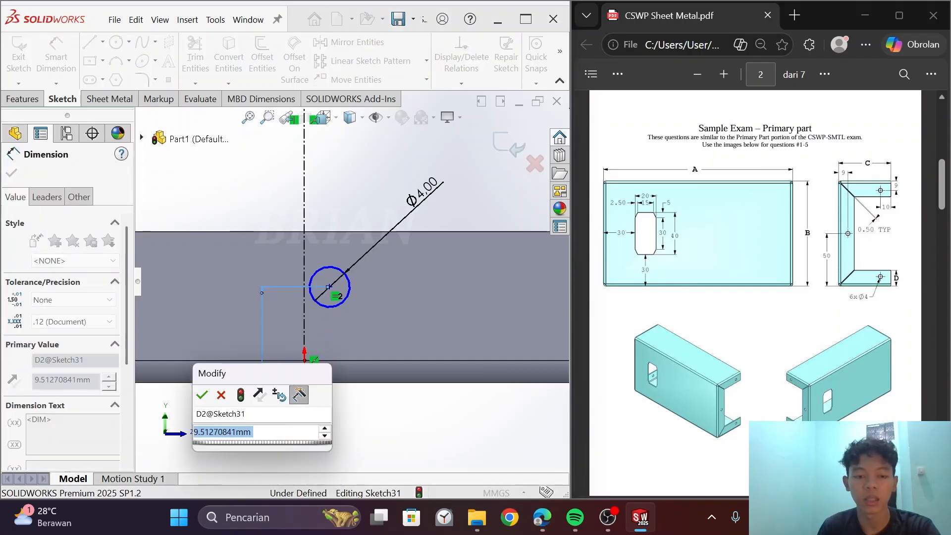
key(Return)
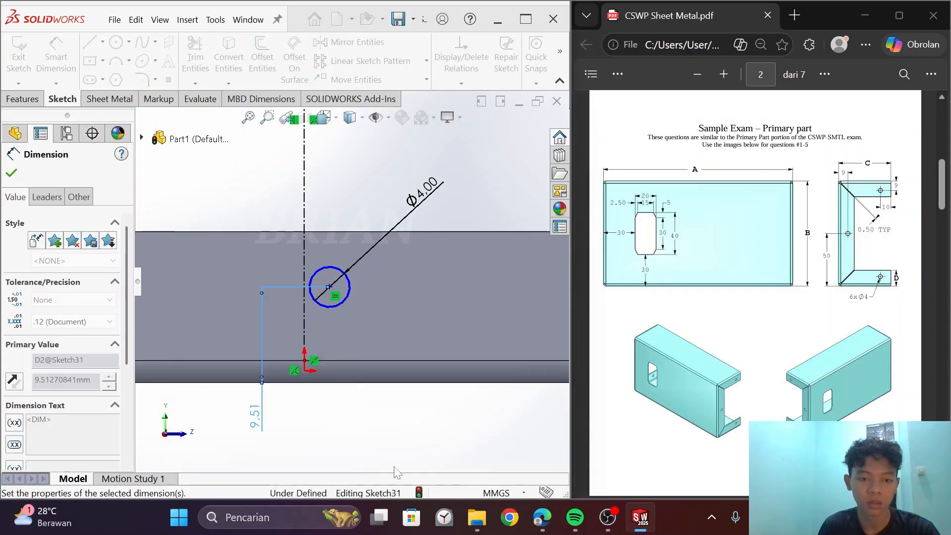
- Dimension the base flange circle's centre 50 mm horizontally from the outer edge of the side wall carrying the other circle
scroll(448, 322, up, 2)
scroll(359, 295, down, 1)
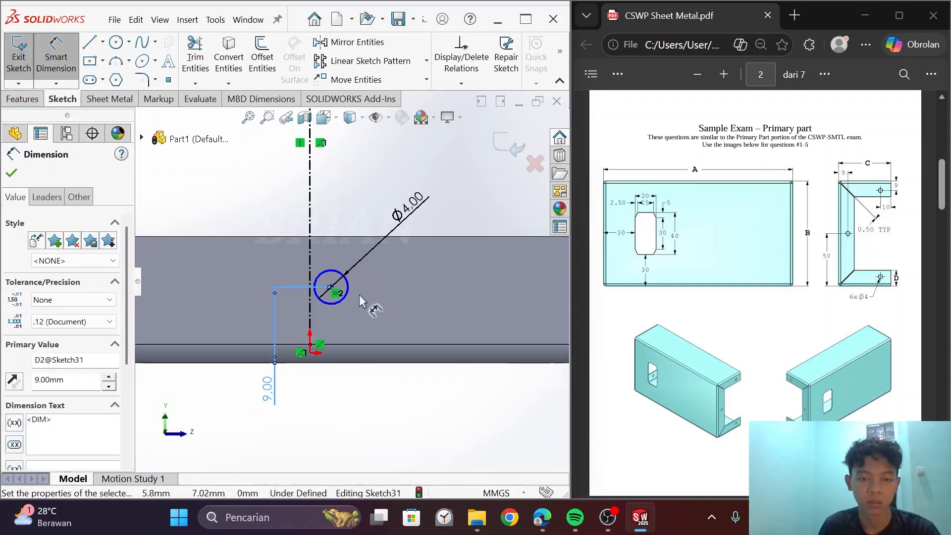
scroll(361, 295, down, 1)
click(327, 286)
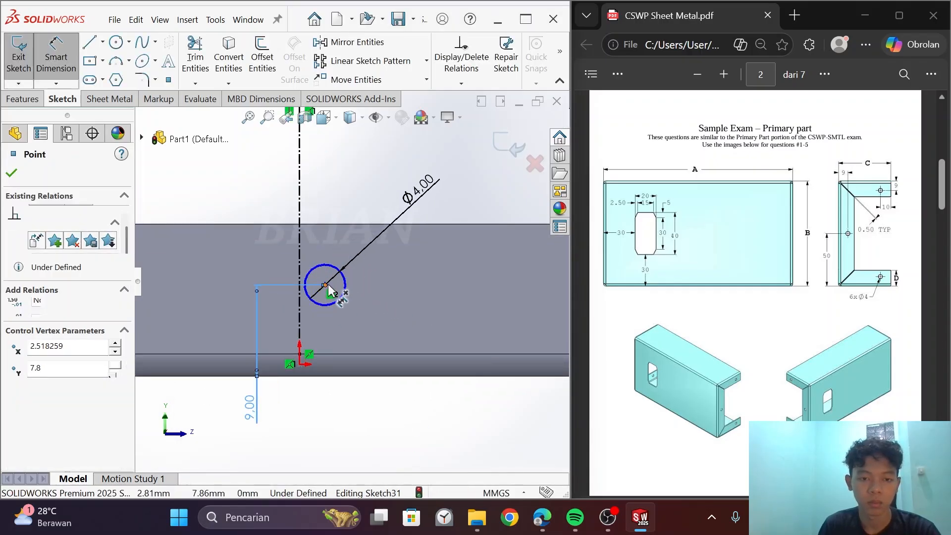
scroll(478, 335, up, 2)
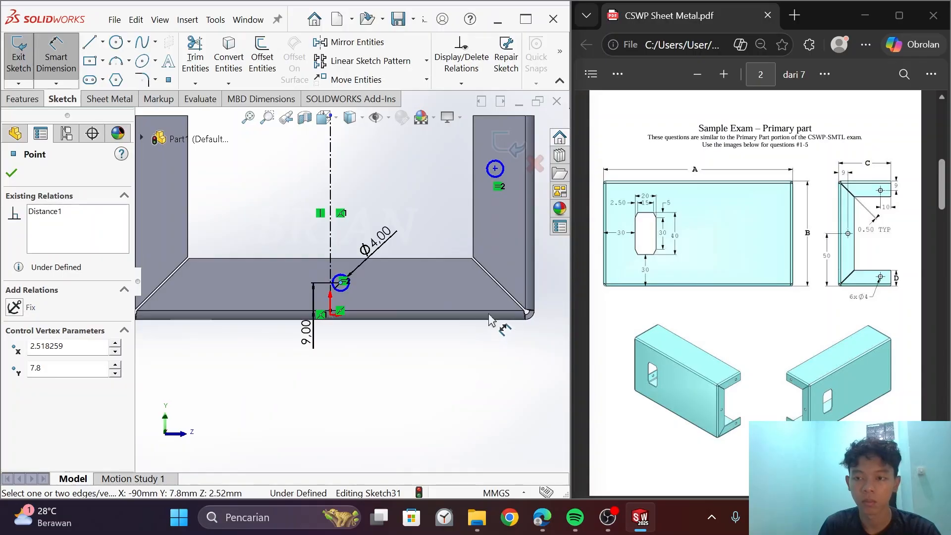
click(534, 289)
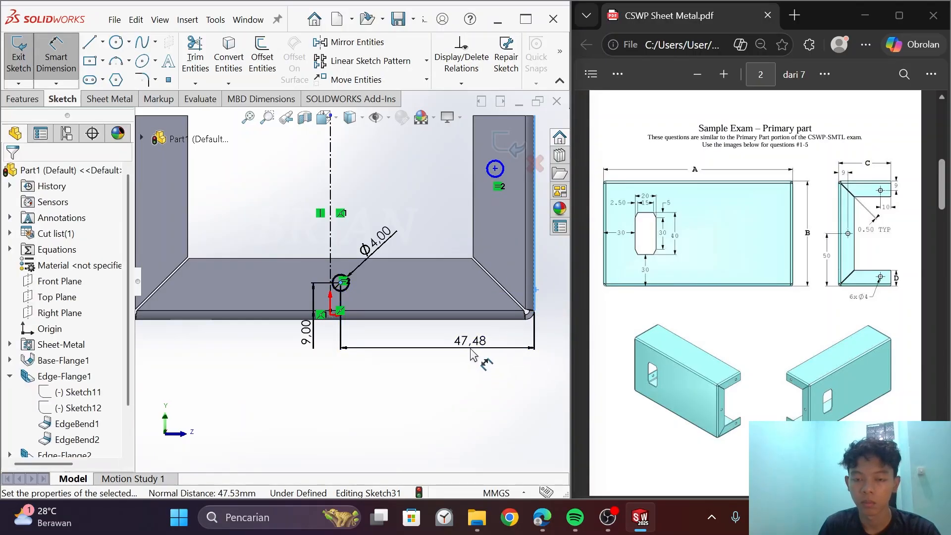
click(485, 366)
text(50)
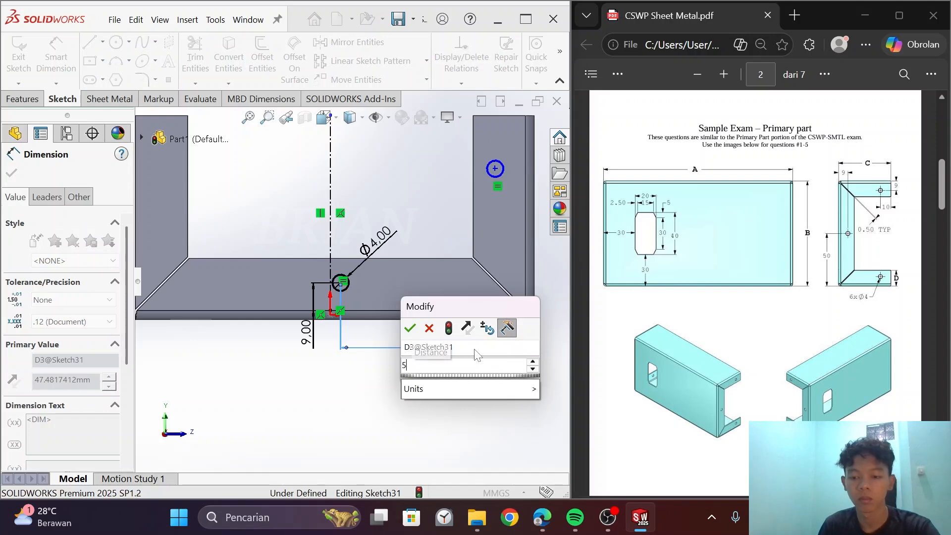
click(414, 336)
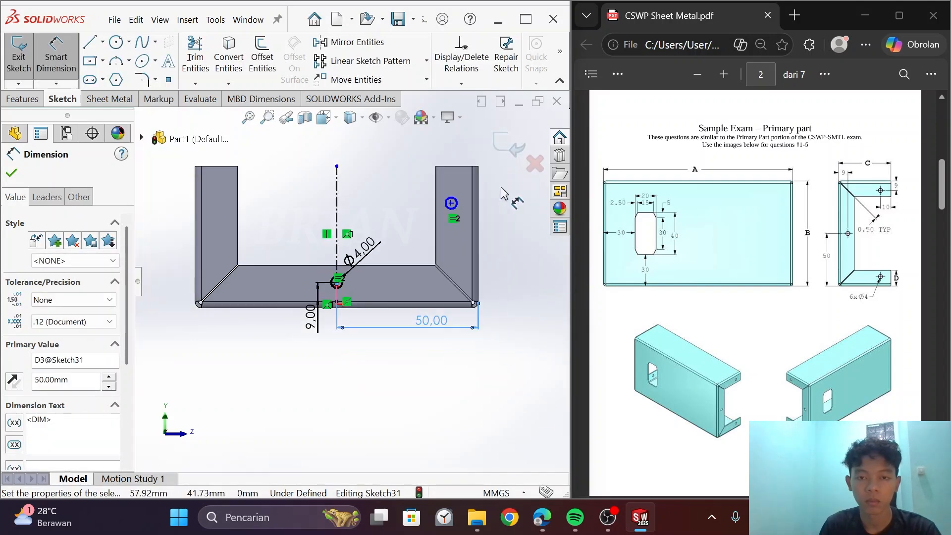
- Dimension the side flange circle's centre 9 mm from the side wall's outer edge
scroll(482, 192, down, 3)
scroll(405, 224, down, 1)
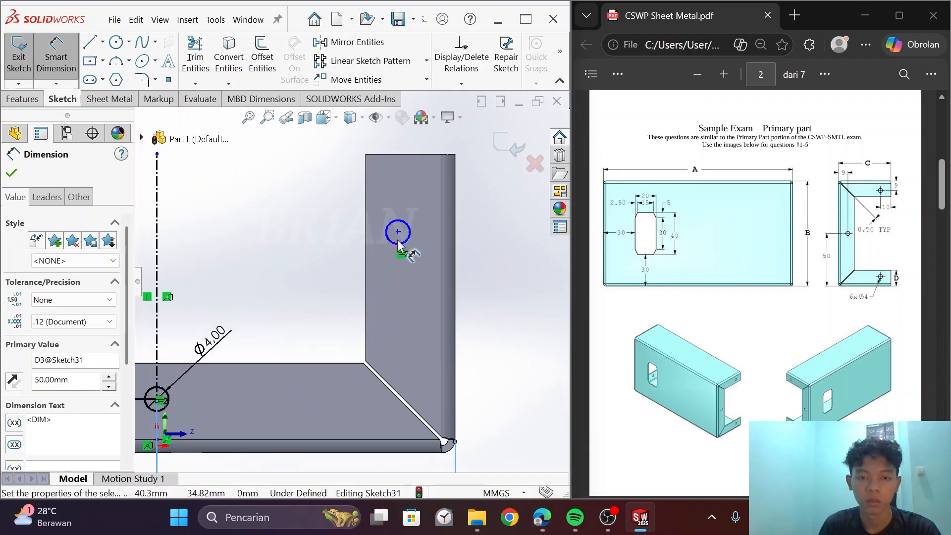
click(398, 232)
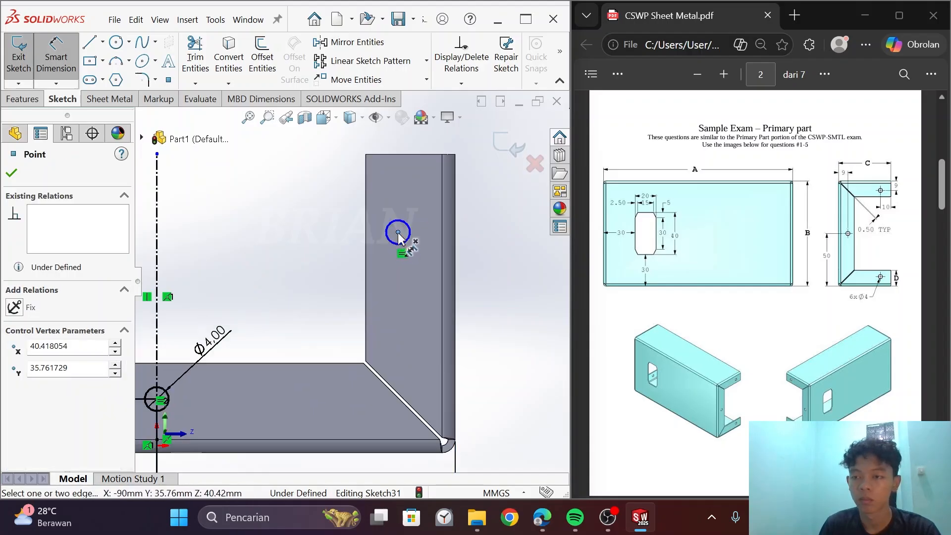
click(454, 234)
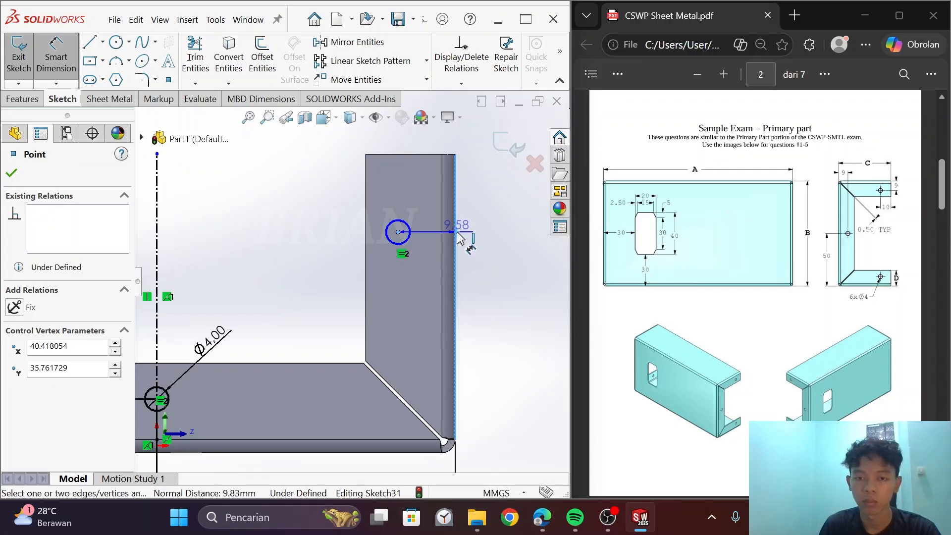
click(489, 212)
text(9)
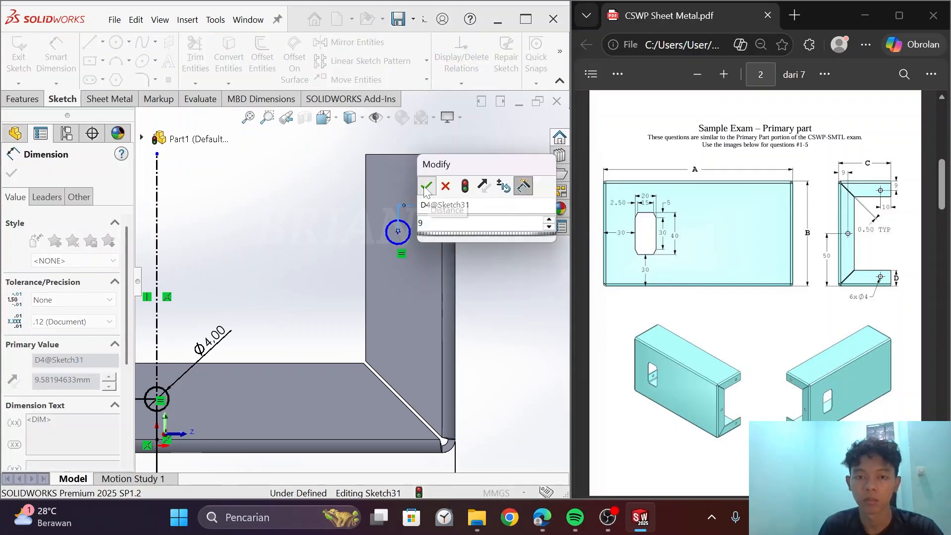
click(426, 187)
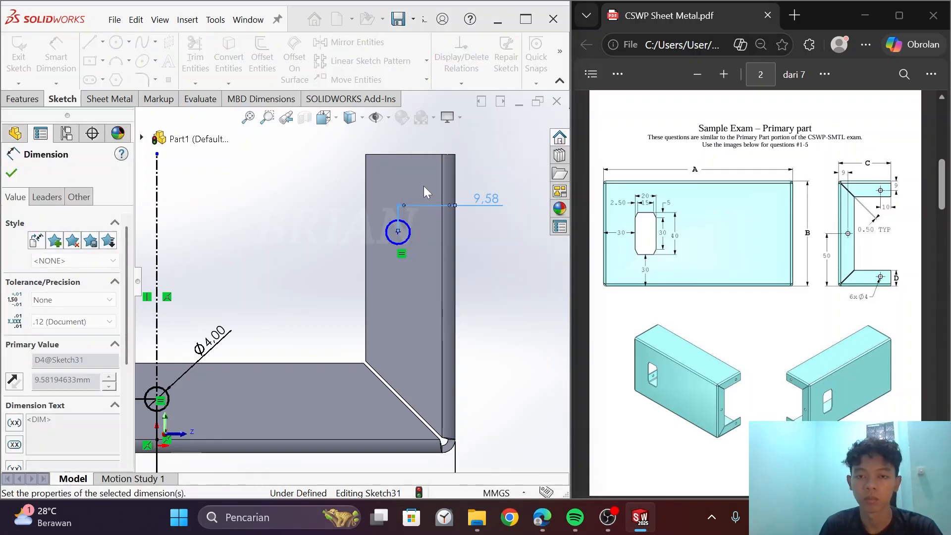
- Dimension the side flange circle's centre 10 mm from the flange's free end and finish dimensioning
click(402, 232)
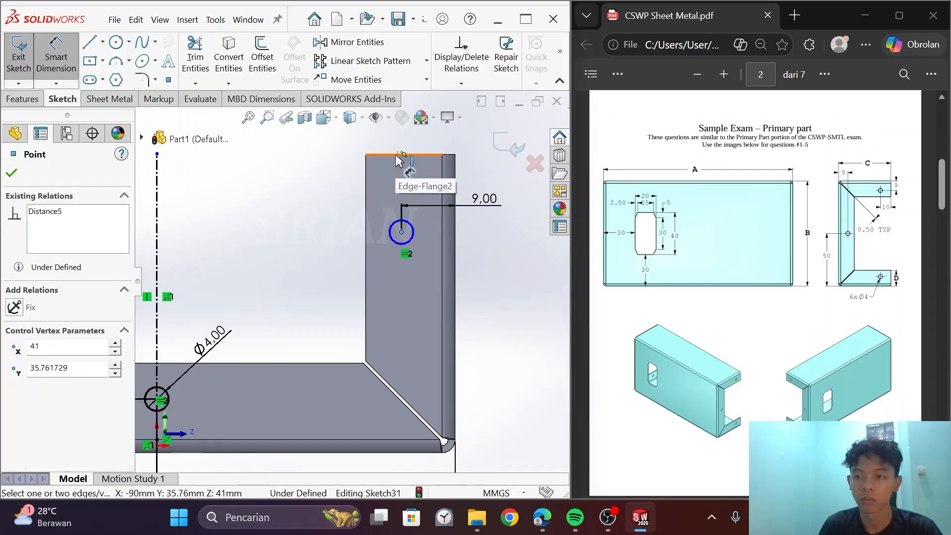
click(399, 155)
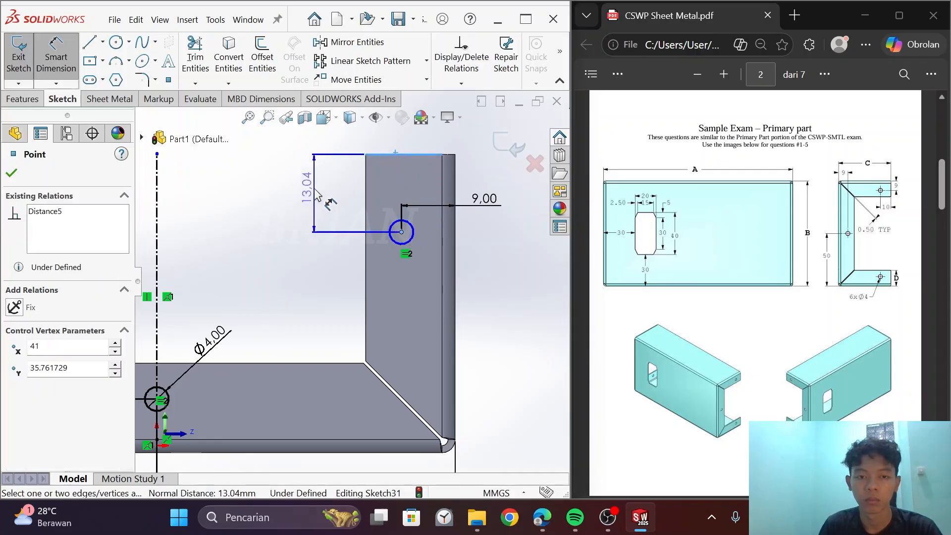
click(320, 195)
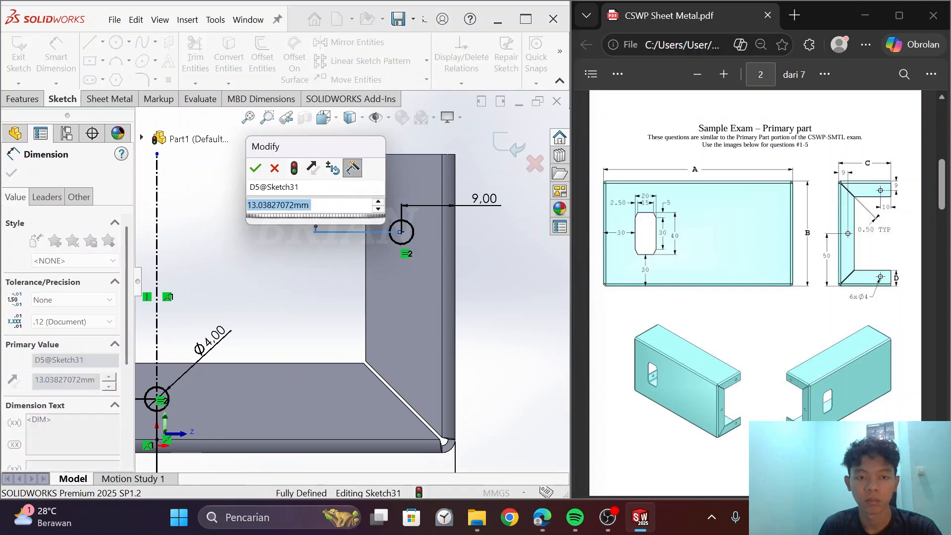
text(10)
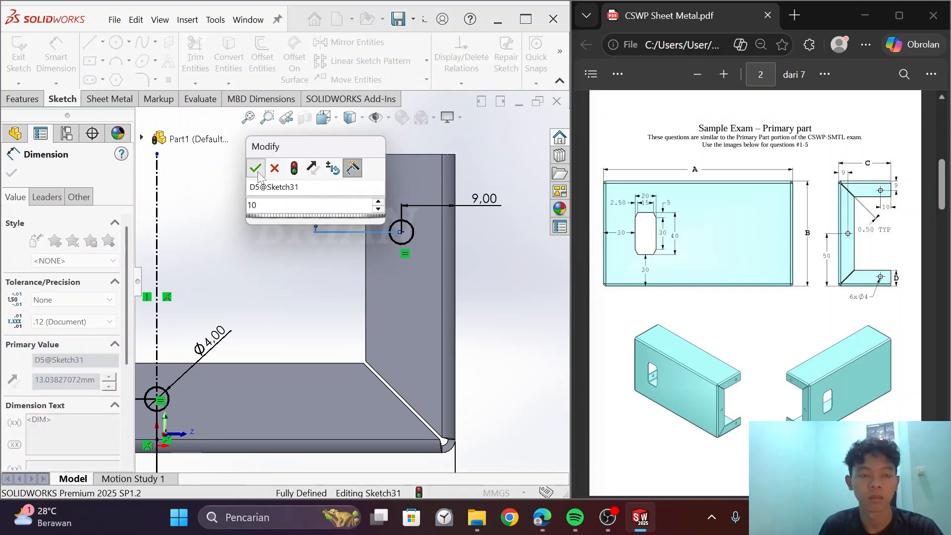
click(255, 168)
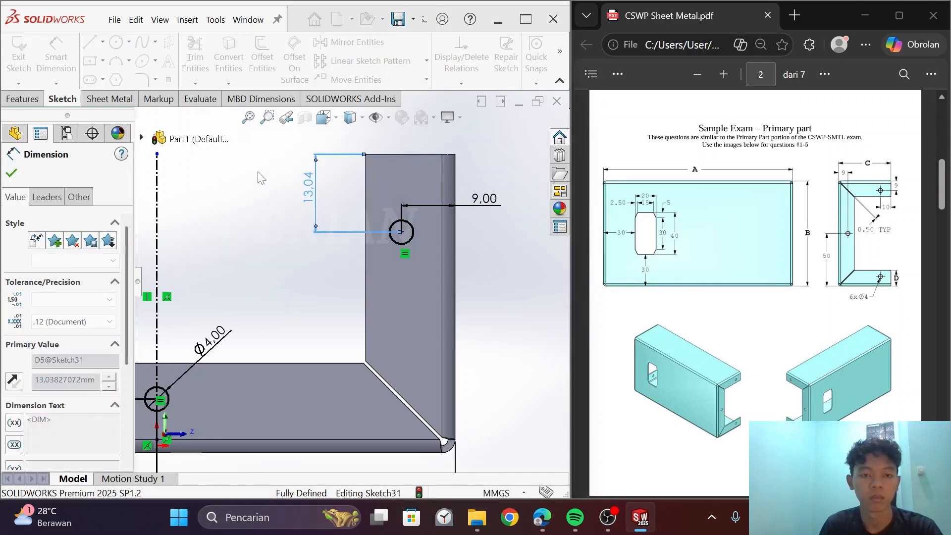
click(10, 172)
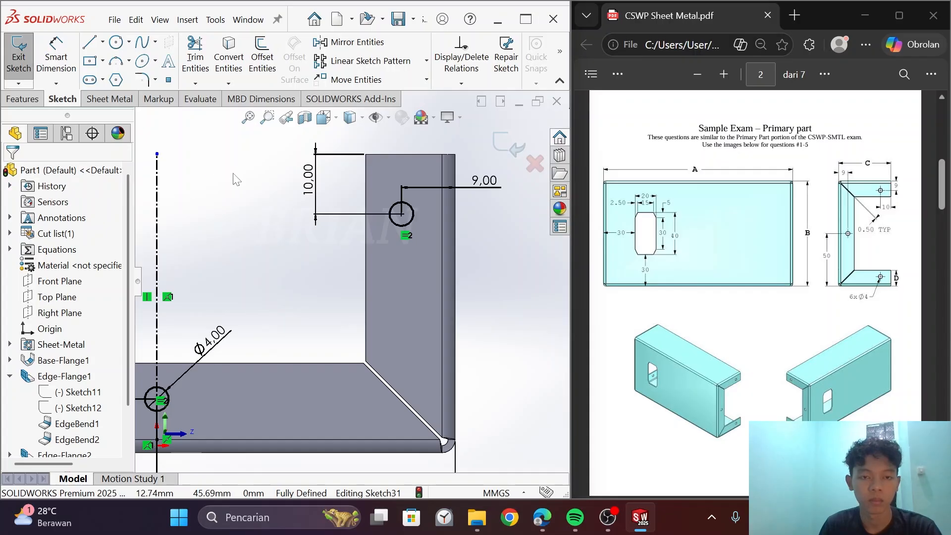
- Mirror the side flange circle about the vertical centerline onto the opposite side flange, keeping the original
scroll(292, 290, up, 2)
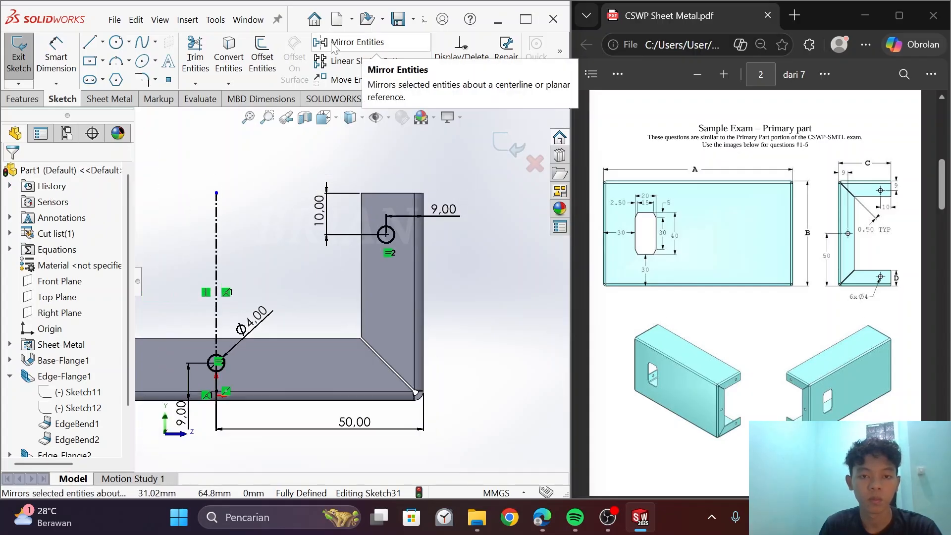
click(380, 233)
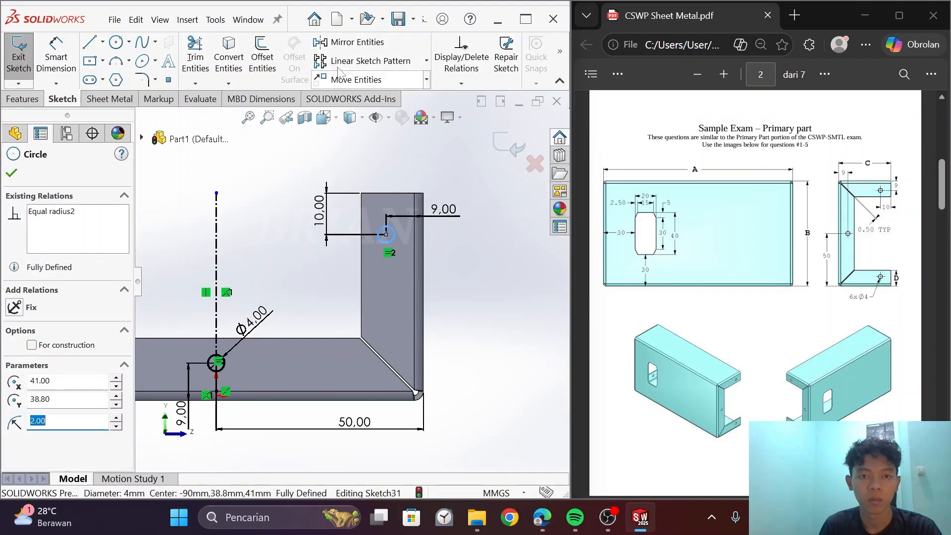
click(329, 42)
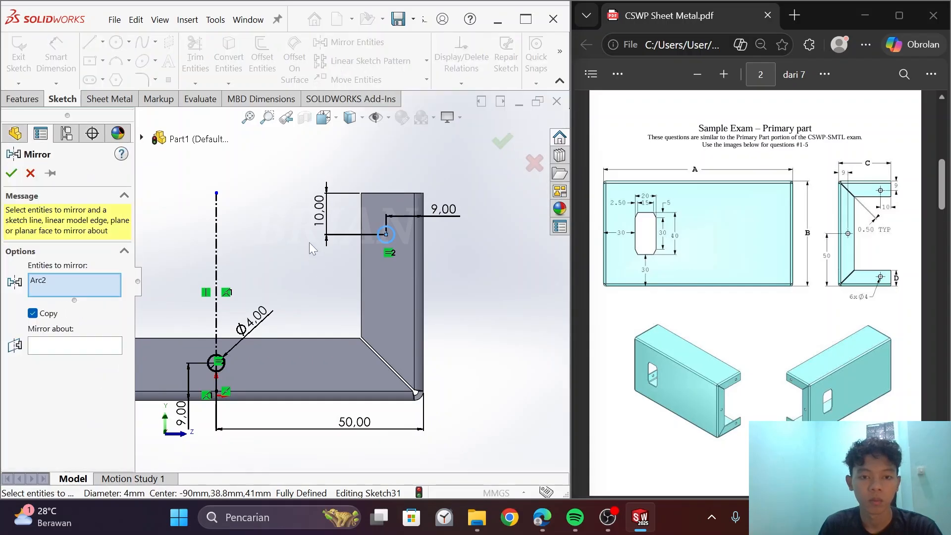
scroll(310, 242, up, 1)
scroll(247, 218, up, 2)
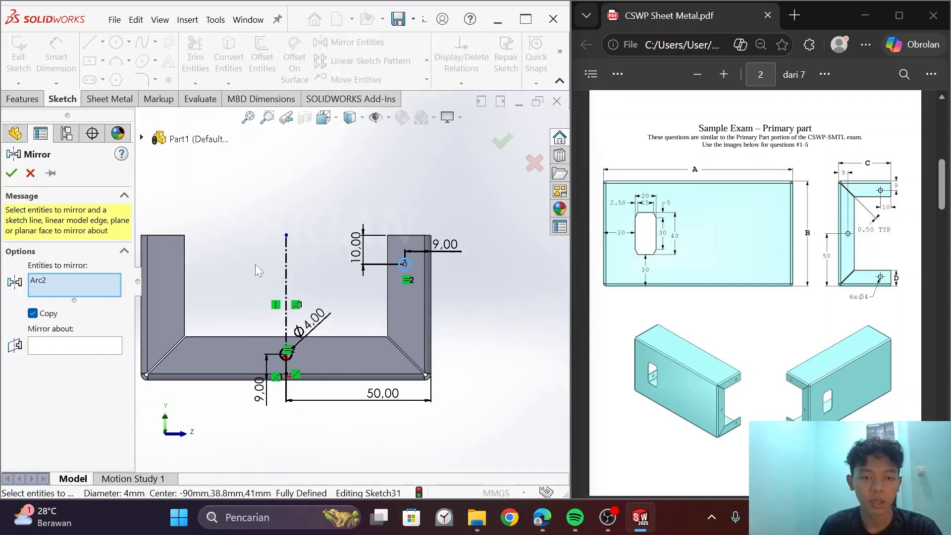
scroll(262, 264, down, 2)
scroll(264, 263, down, 1)
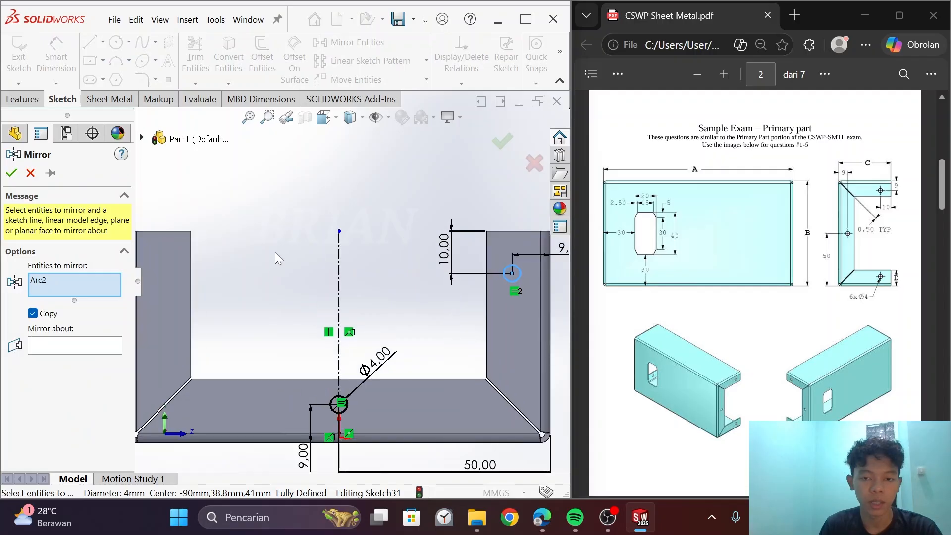
click(63, 349)
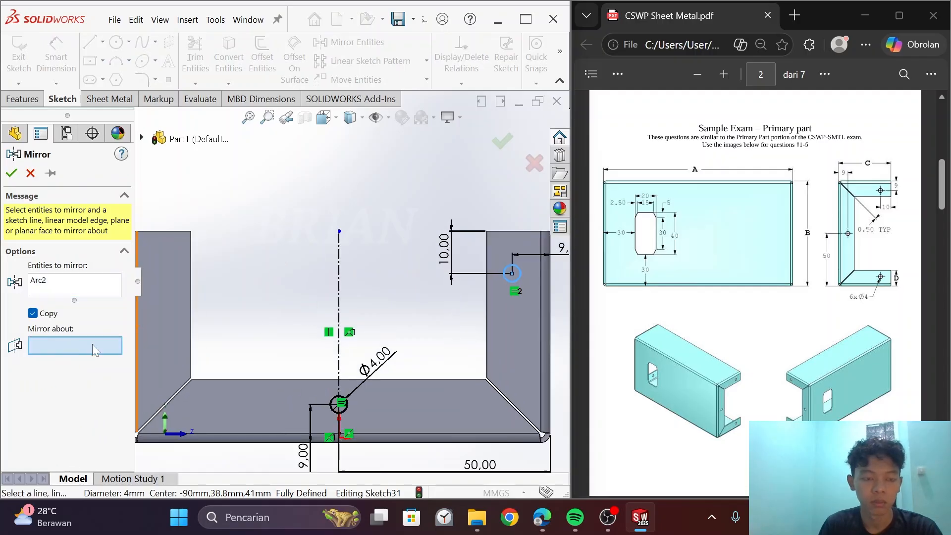
click(344, 284)
click(9, 174)
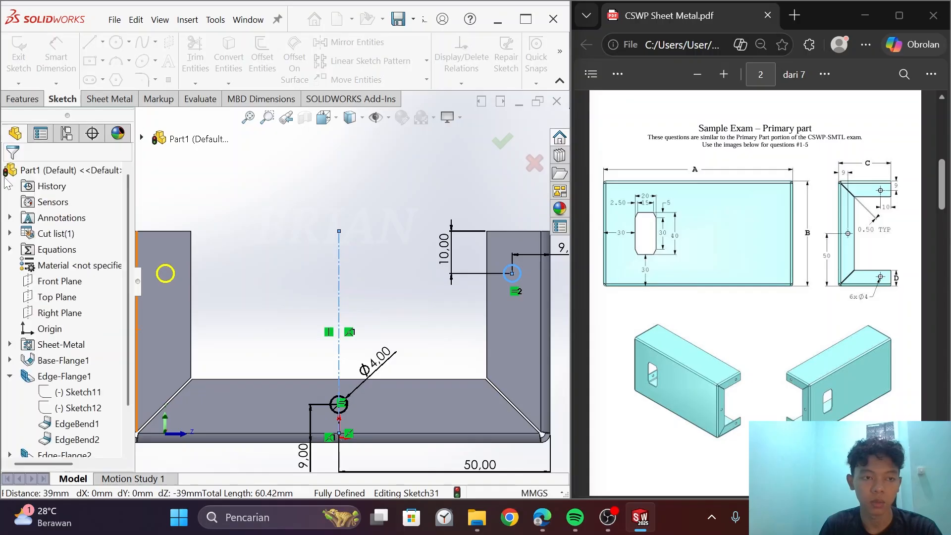
- Extrude-cut the three hole circles with a Through All end condition so they pierce the flanges at both ends
click(19, 101)
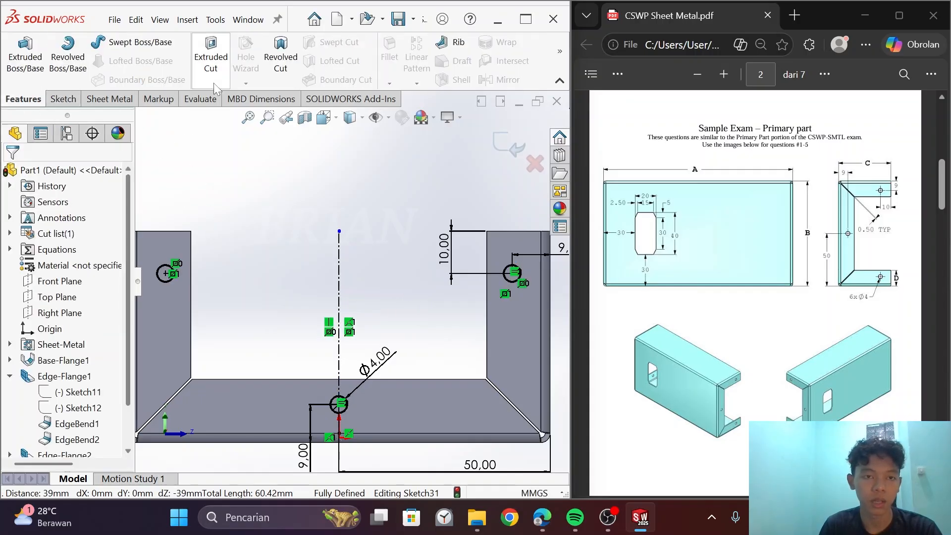
click(201, 65)
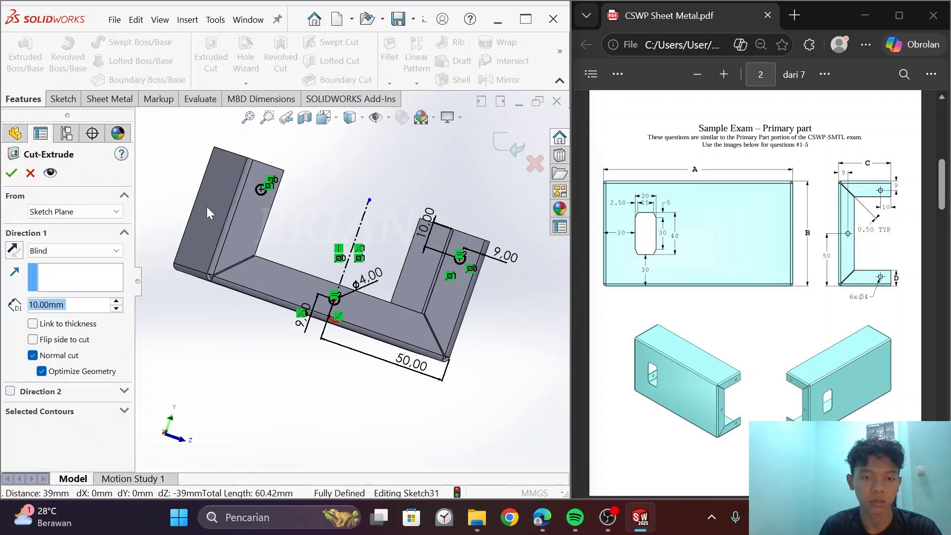
middle_drag(403, 192, 385, 199)
click(104, 252)
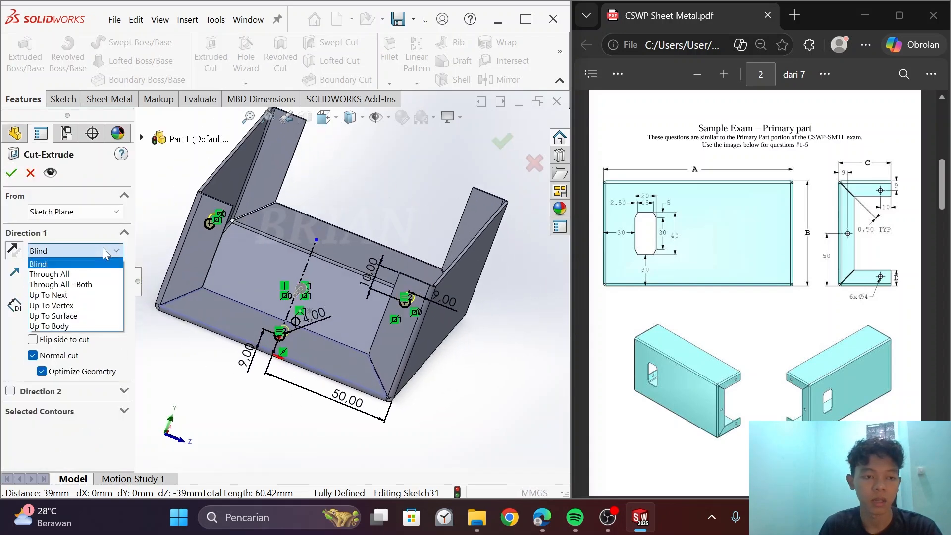
click(59, 274)
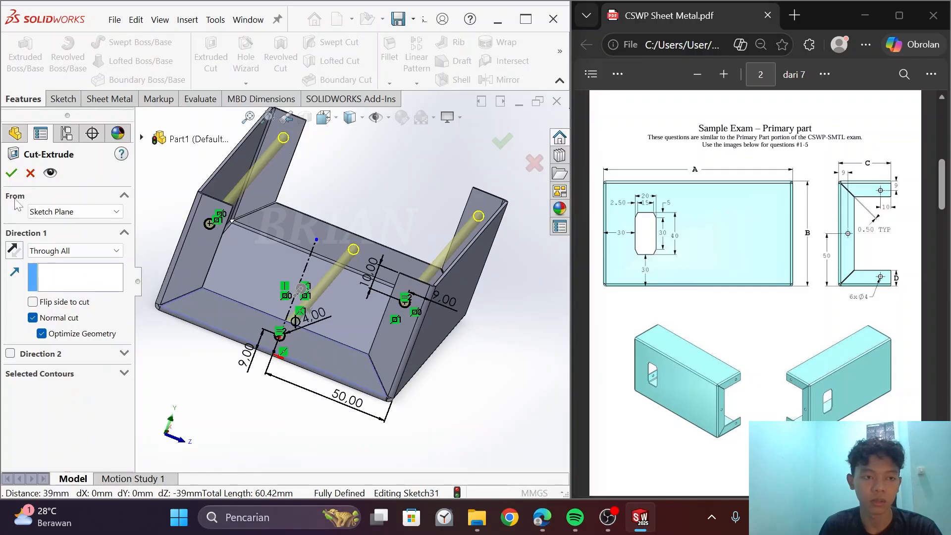
click(12, 174)
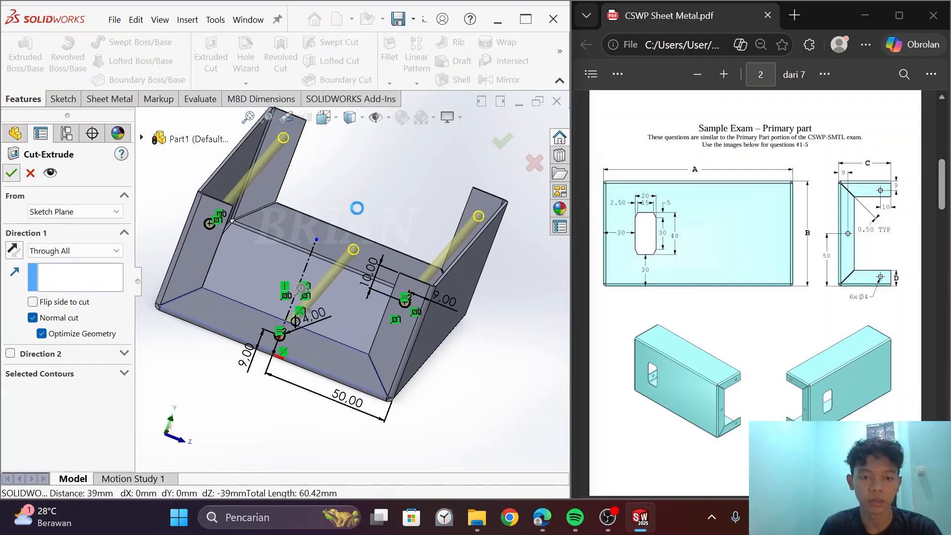
click(399, 202)
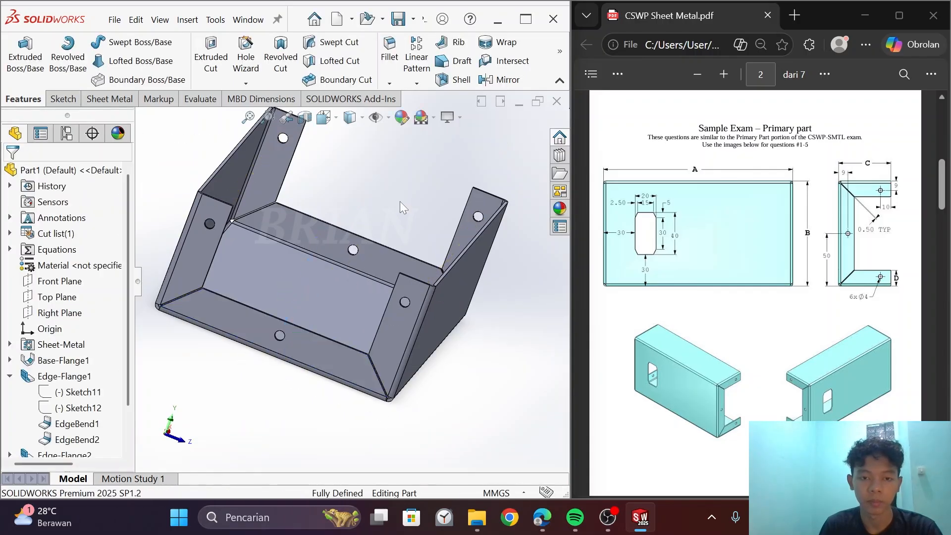
- Start a new sketch on the outer face of the base flange
scroll(400, 201, up, 1)
middle_drag(475, 353, 435, 213)
scroll(325, 282, up, 1)
scroll(303, 251, down, 2)
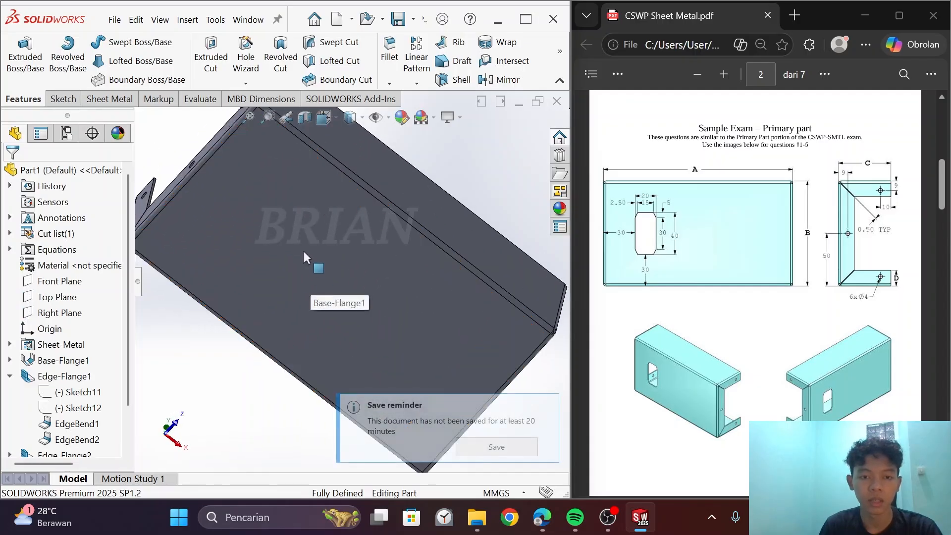
right_click(276, 211)
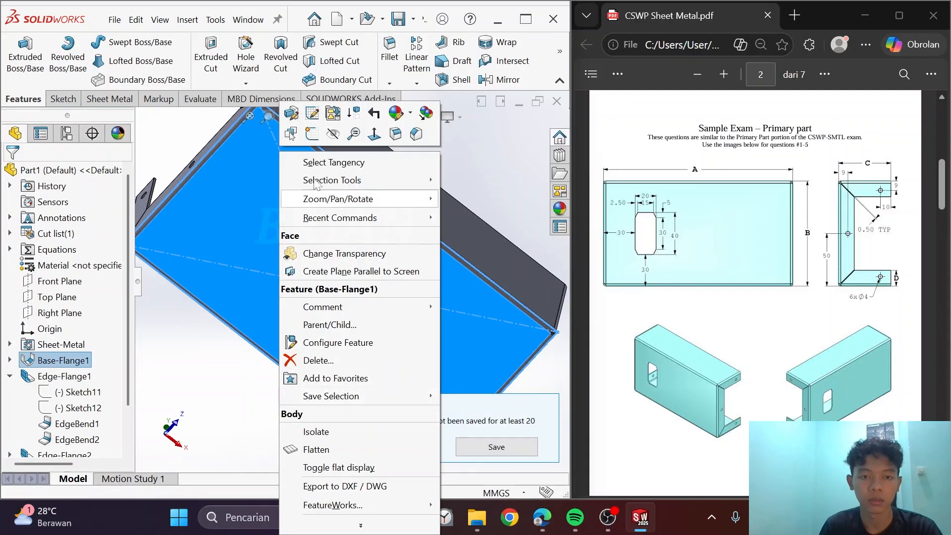
click(313, 135)
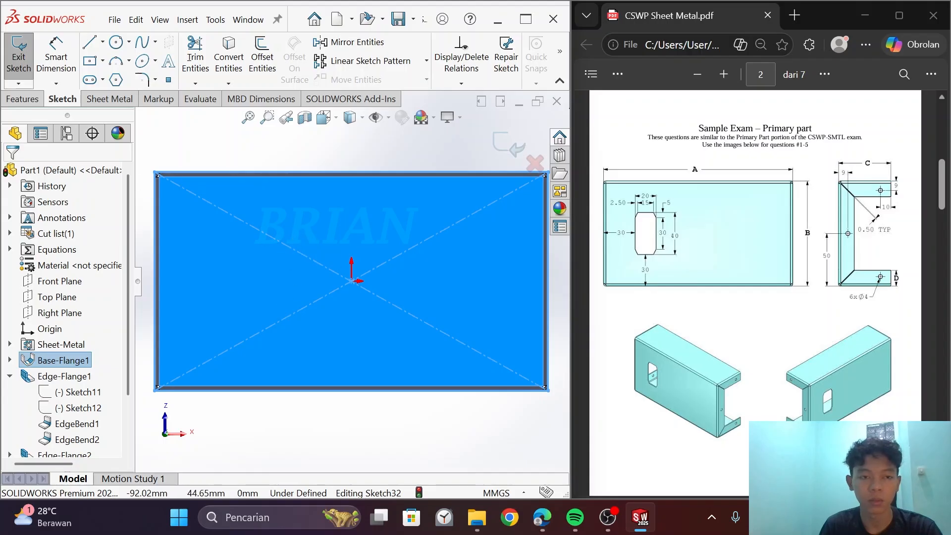
- Sketch an upright corner rectangle about 22 mm wide and 40 mm high on the left part of the base face
click(102, 61)
click(99, 77)
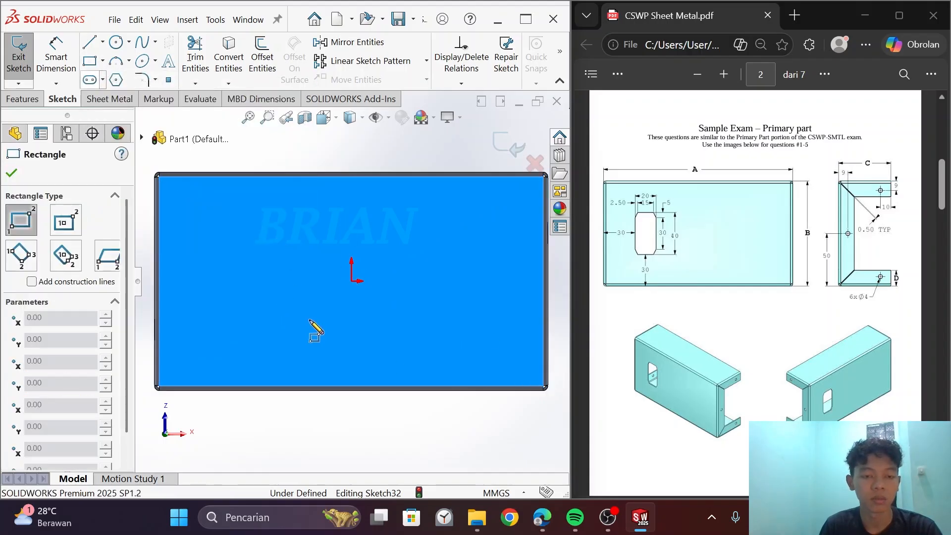
click(212, 229)
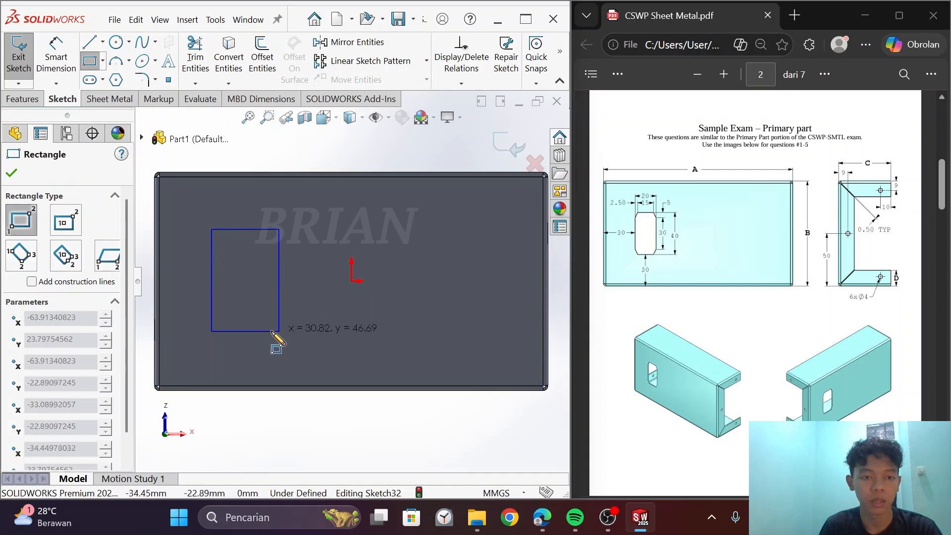
click(261, 317)
- Dimension the rectangle 20 mm wide and 40 mm high
right_click(263, 319)
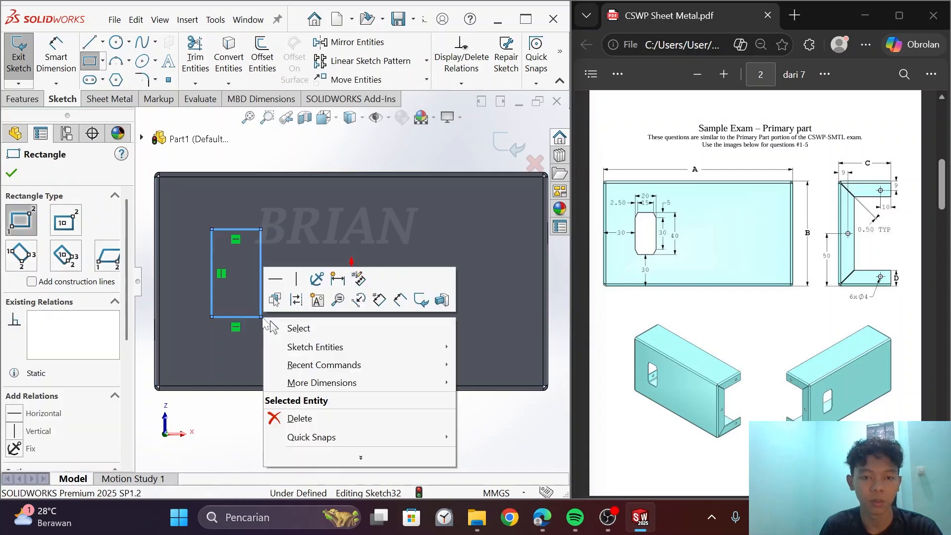
click(400, 299)
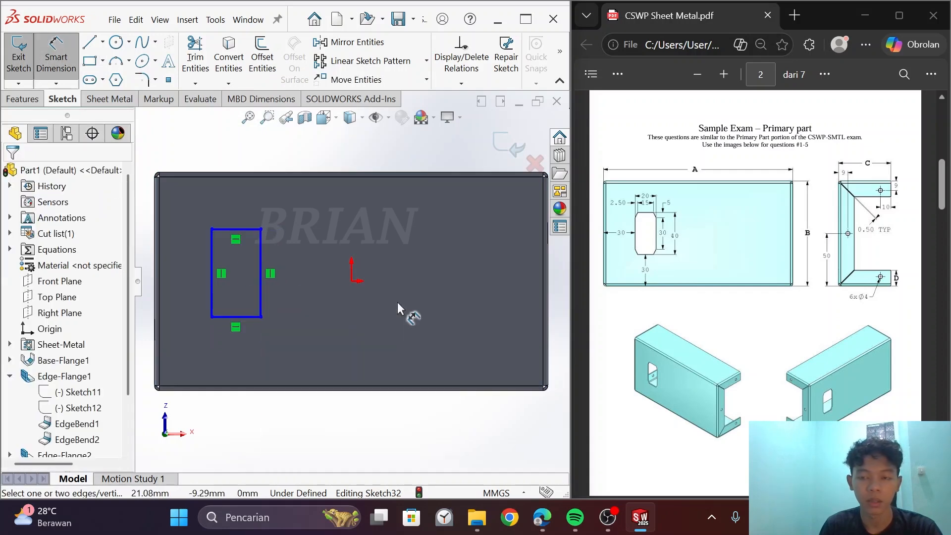
click(232, 228)
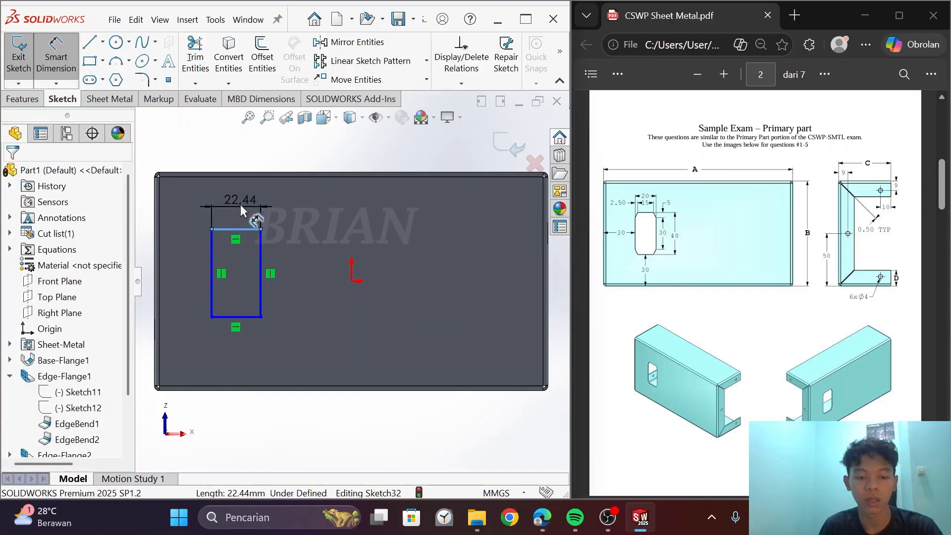
click(240, 204)
text(20)
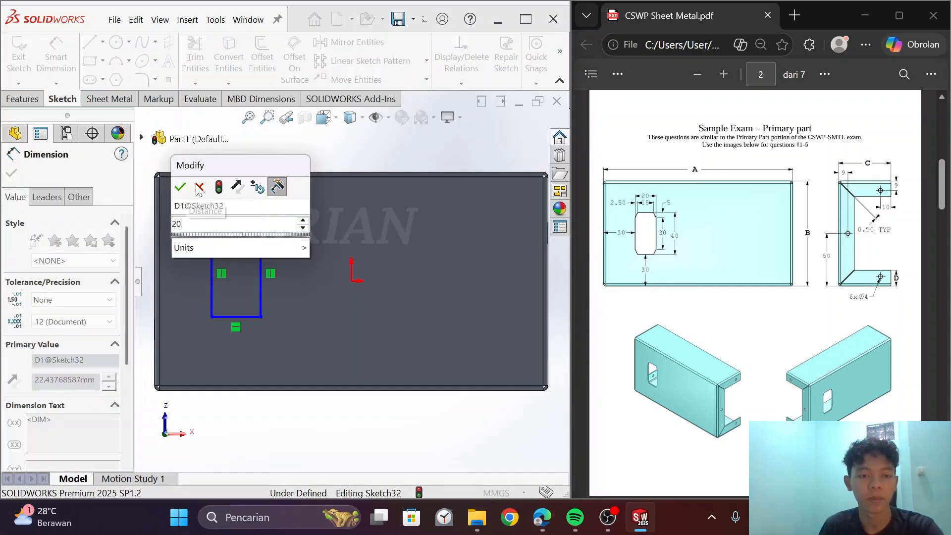
click(181, 186)
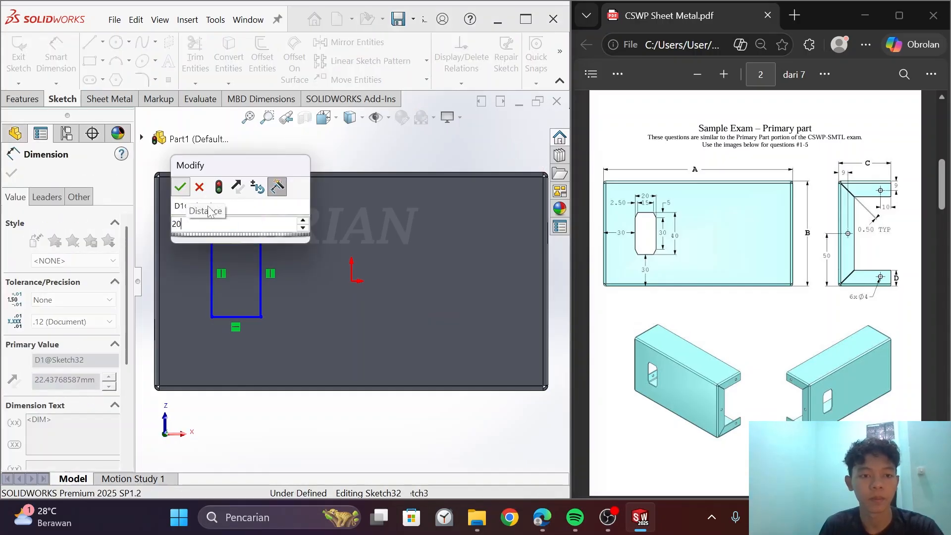
click(256, 256)
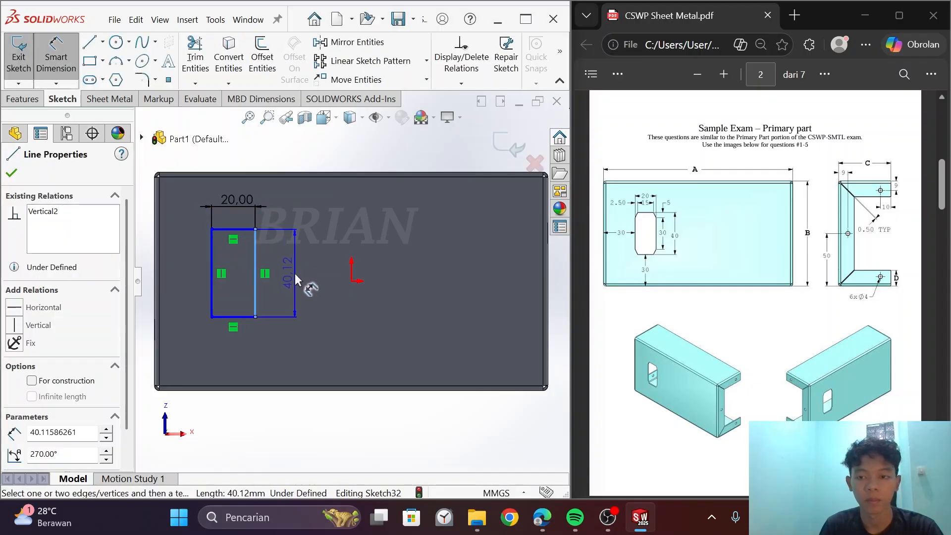
click(295, 280)
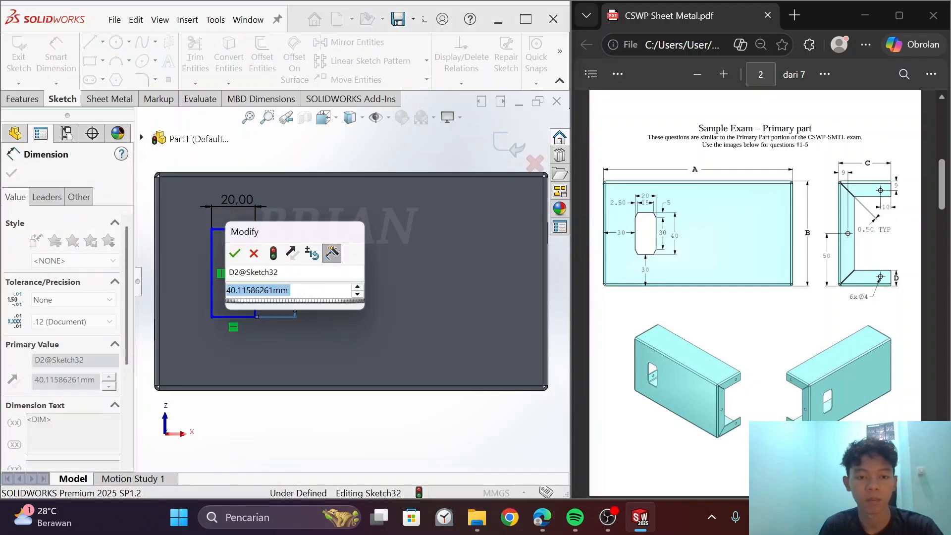
text(40)
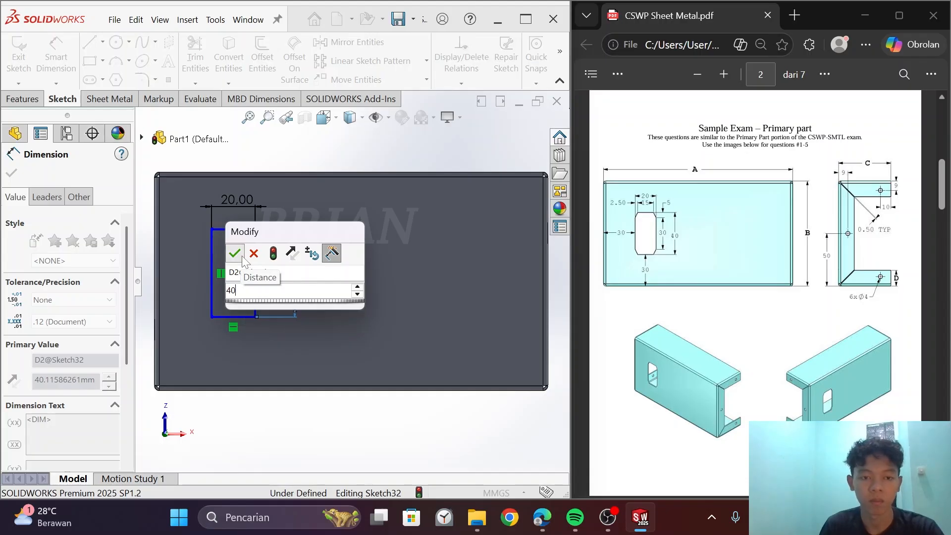
click(236, 254)
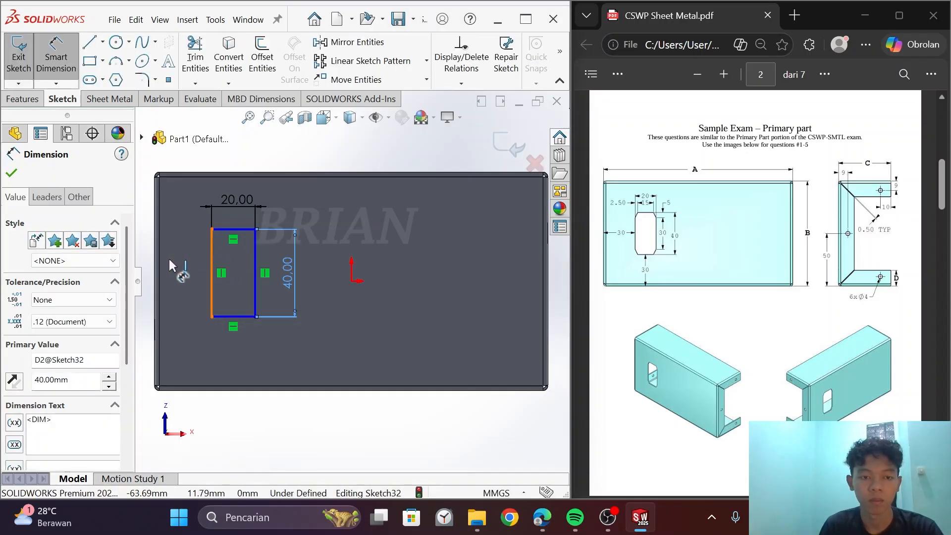
- Dimension the rectangle's left side 30 mm from the part's left outer edge
click(213, 256)
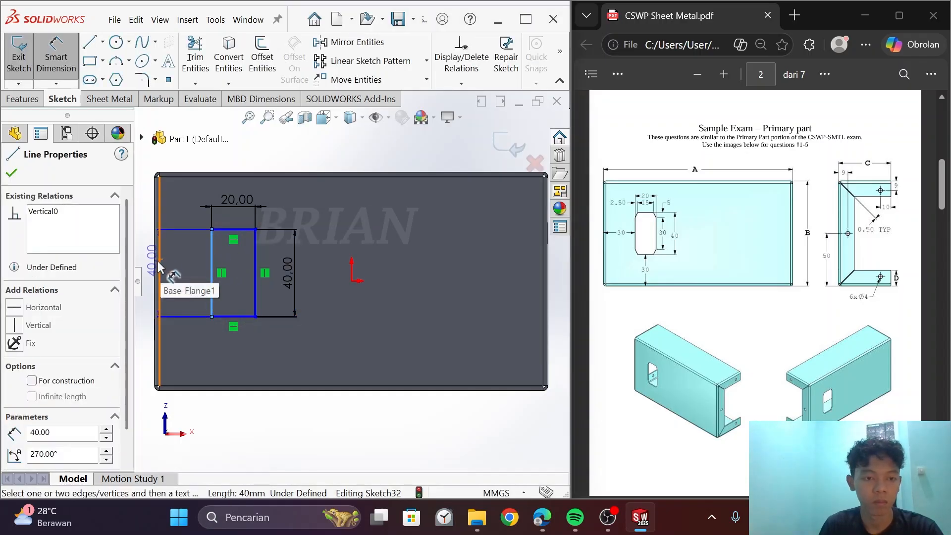
click(159, 268)
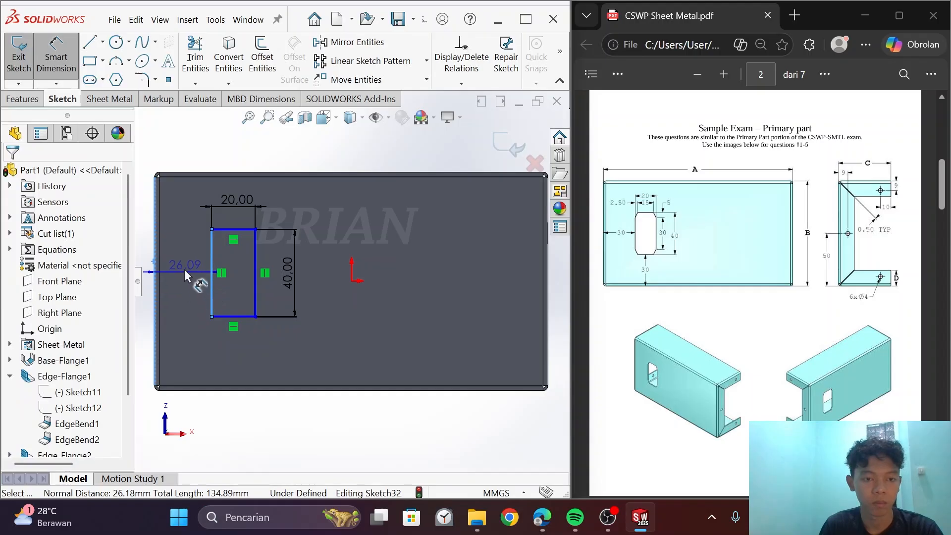
click(188, 254)
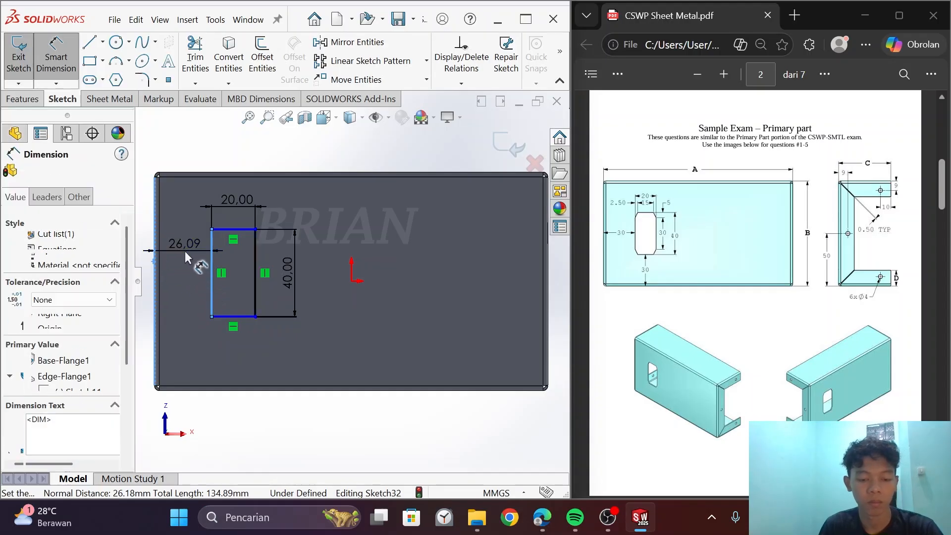
text(30)
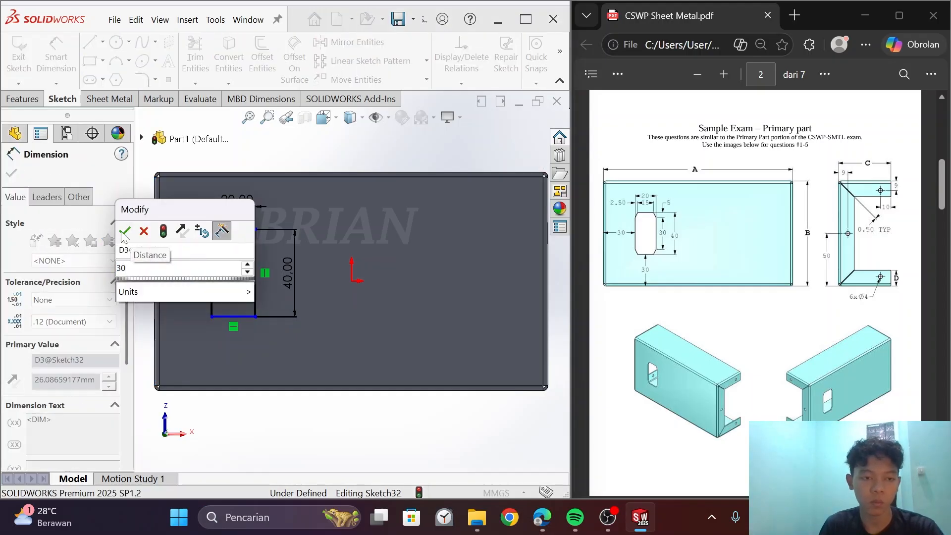
click(124, 232)
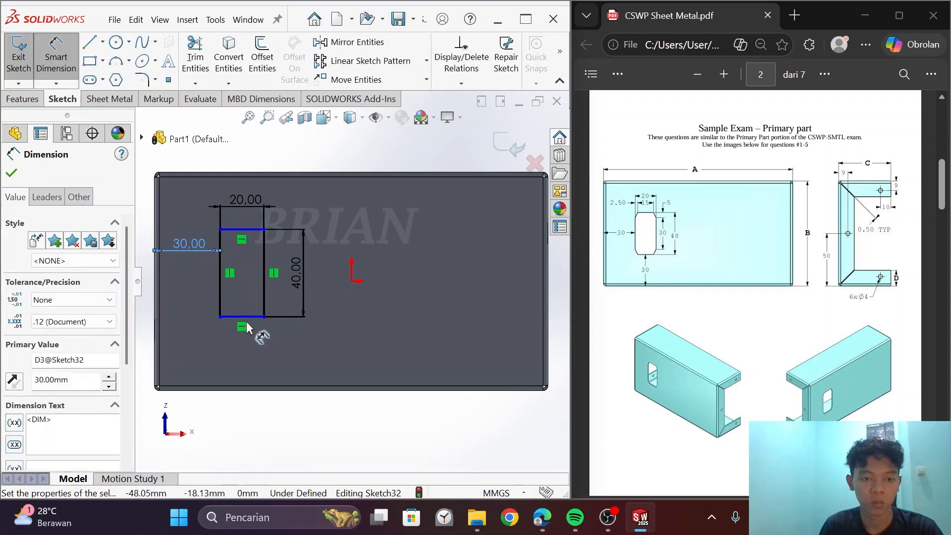
- Dimension the rectangle's bottom side 30 mm from the part's lower outer edge and finish dimensioning
click(267, 378)
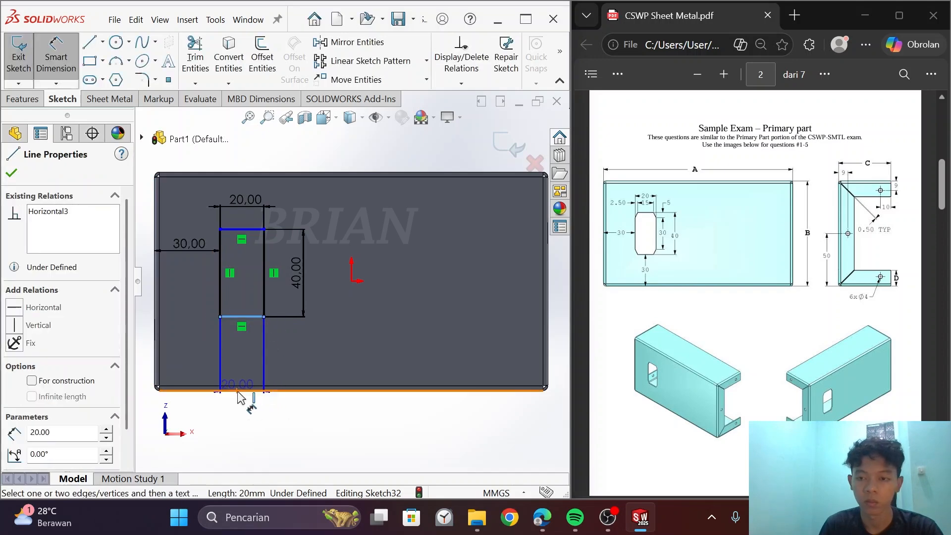
click(237, 391)
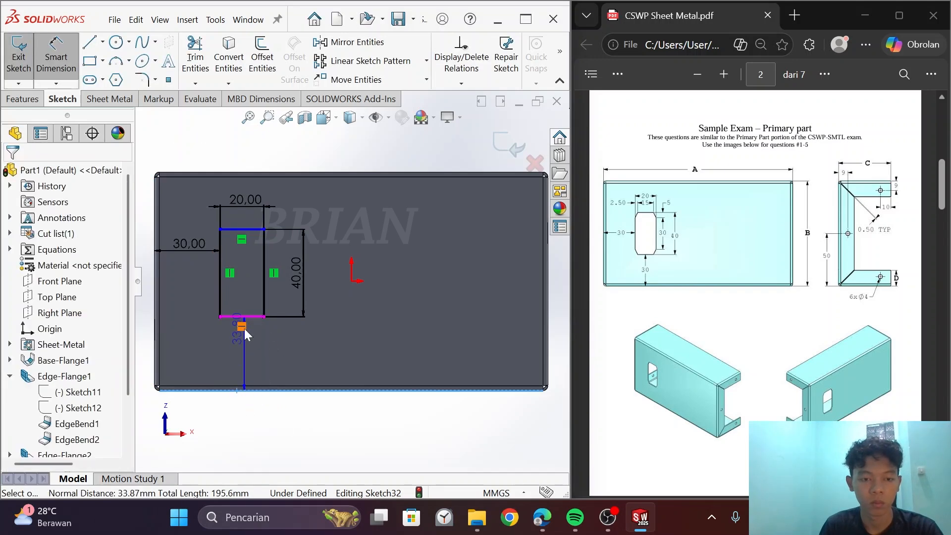
click(253, 354)
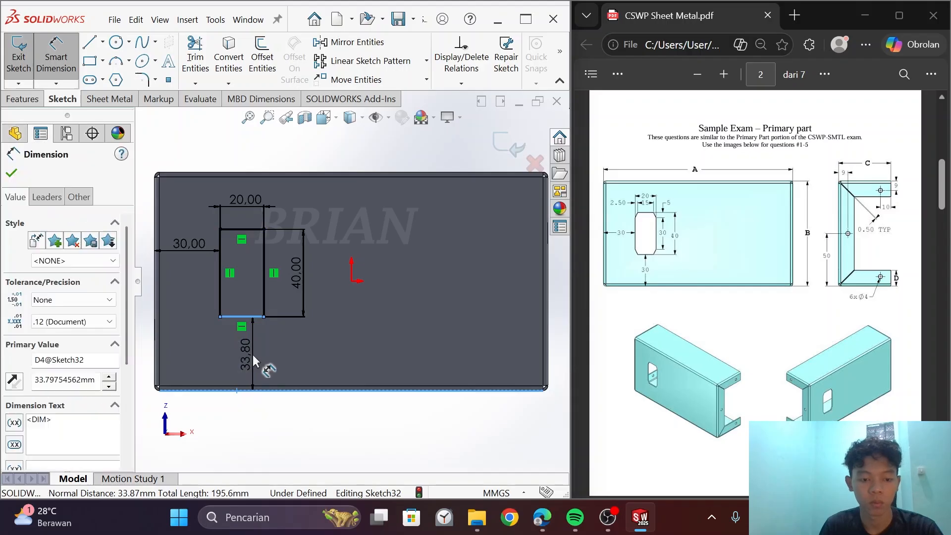
text(30)
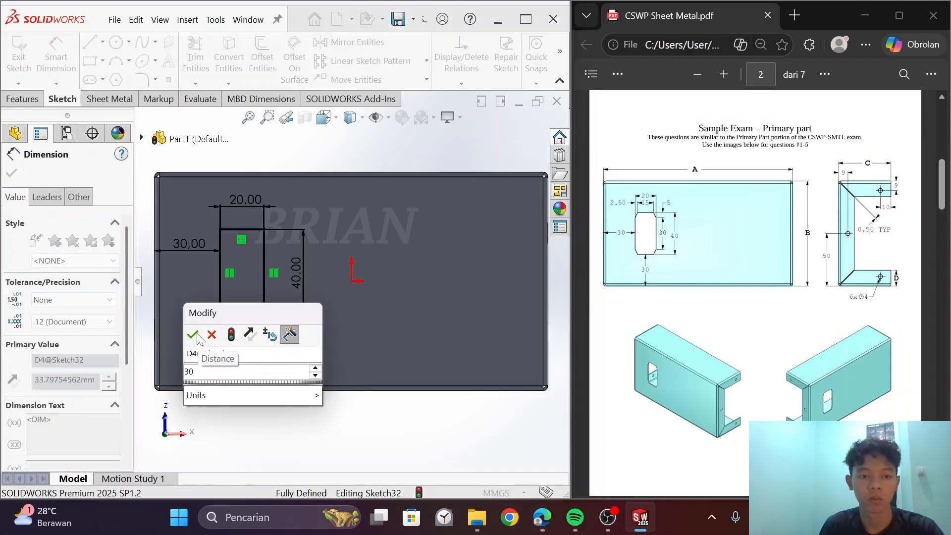
click(193, 335)
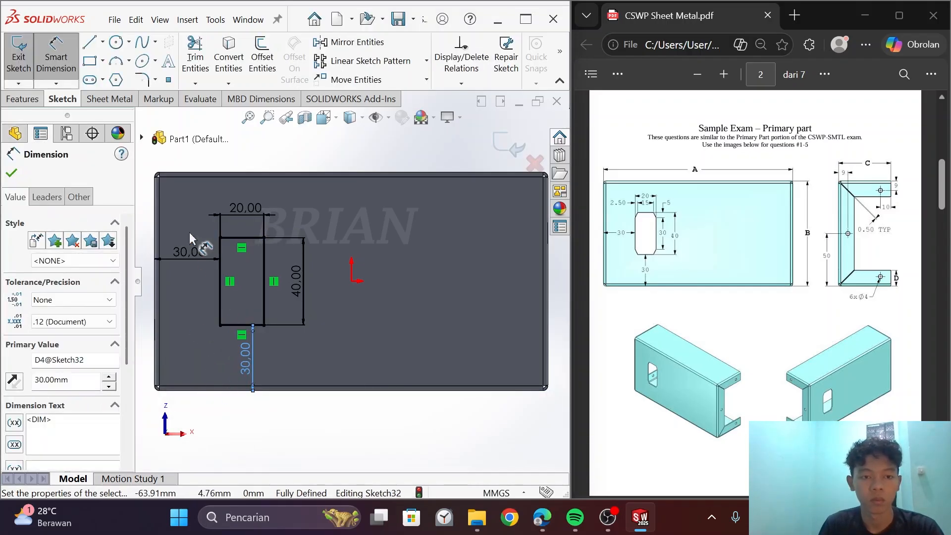
click(12, 174)
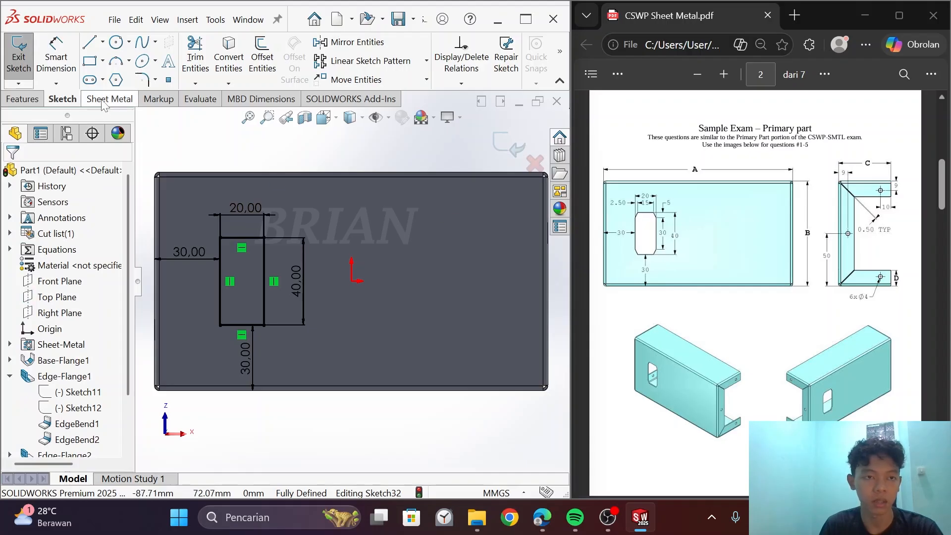
- Chamfer the cutout rectangle's two upper corners and lower-right corner with unequal distances of 2.5 mm and 5 mm, undoing the attempt at the lower-left corner
click(155, 80)
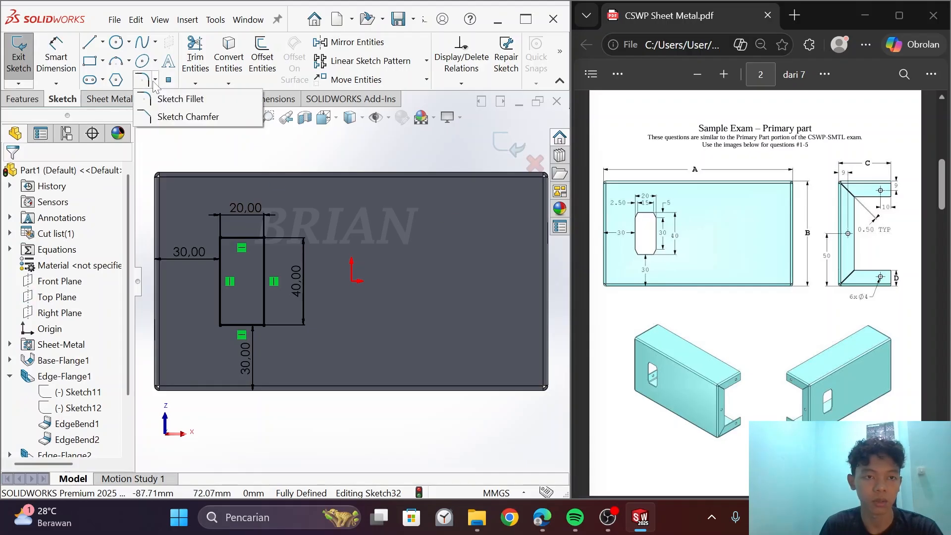
click(188, 117)
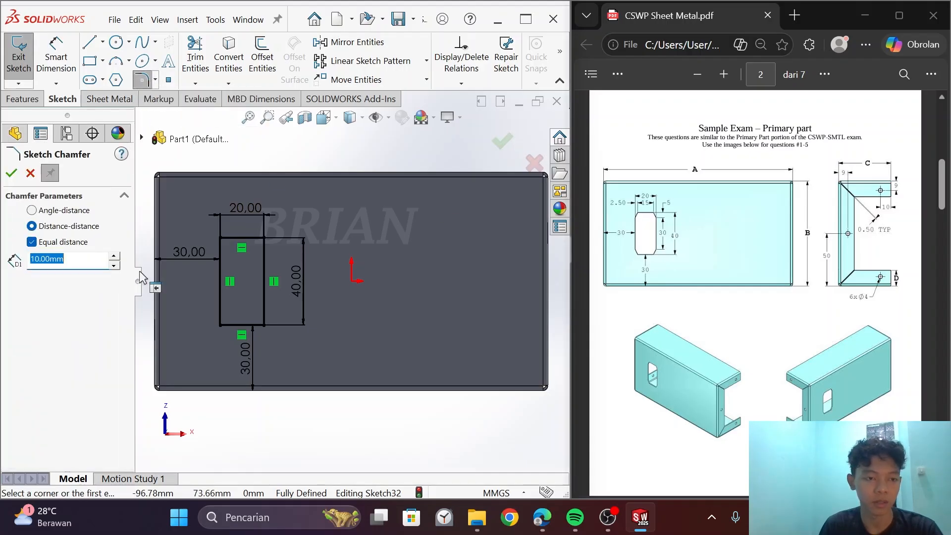
click(32, 243)
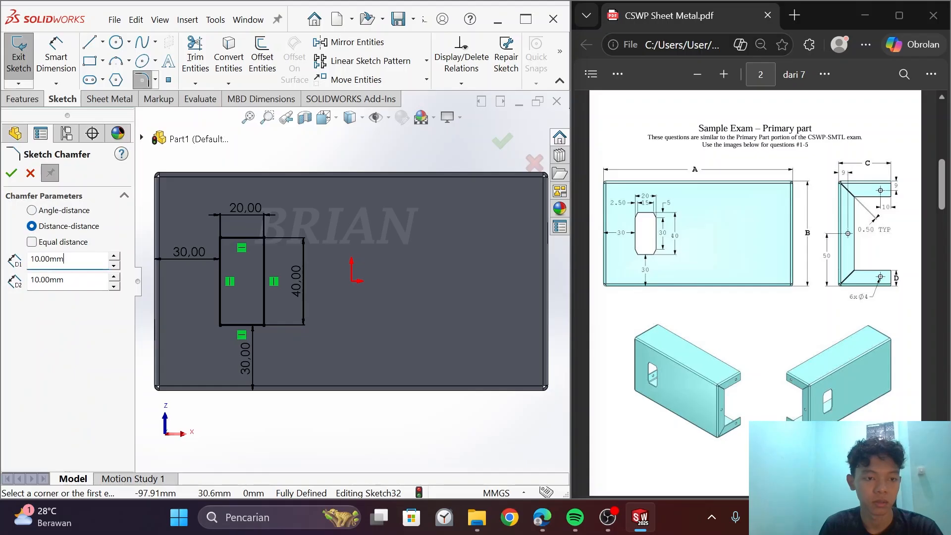
drag(67, 260, 18, 268)
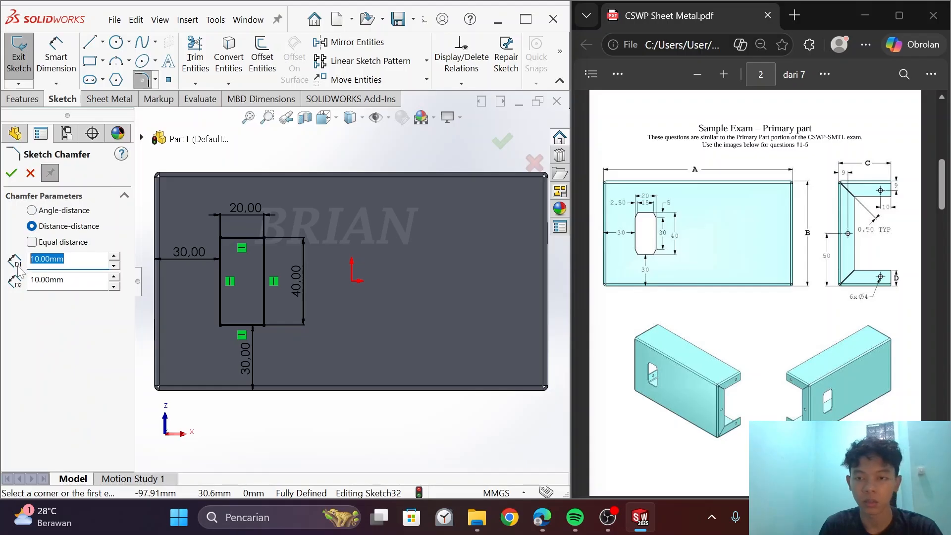
text(2)
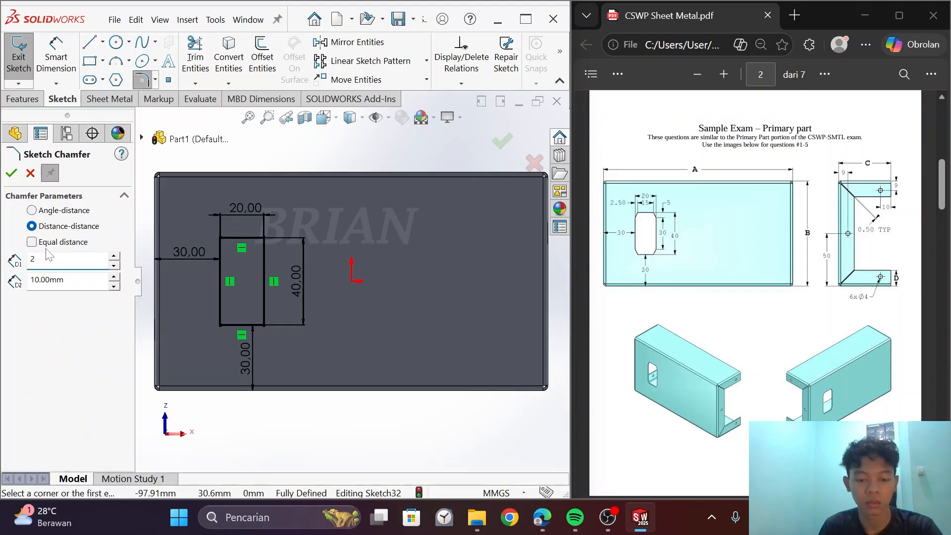
text(.5)
key(Tab)
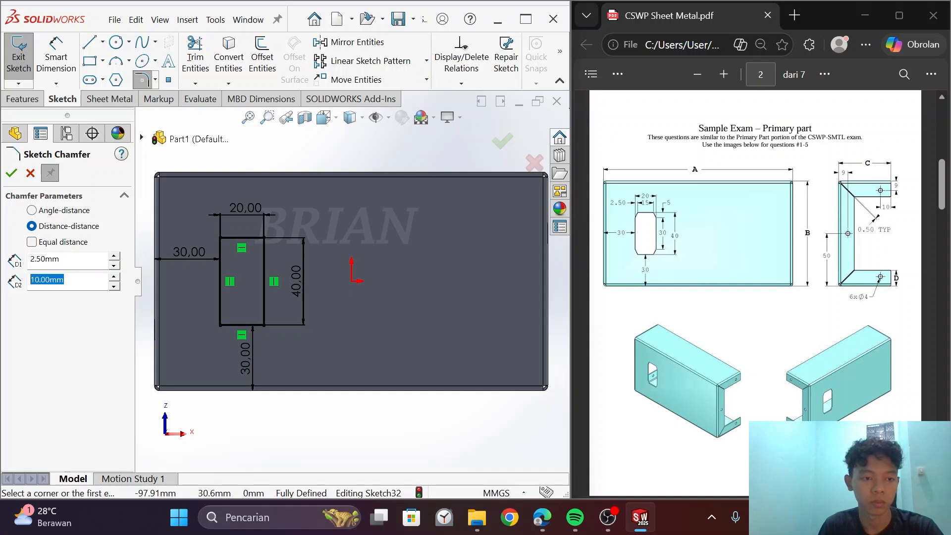
text(5)
key(Tab)
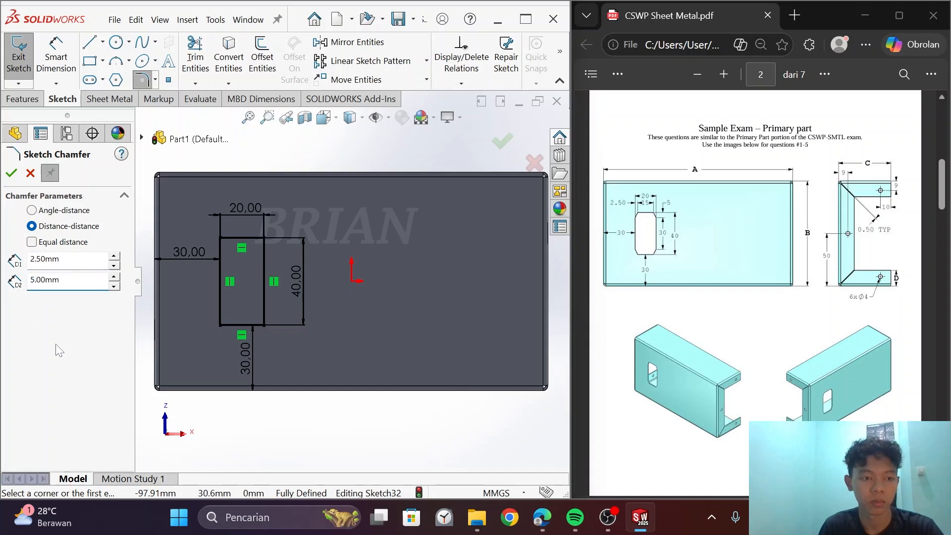
click(219, 238)
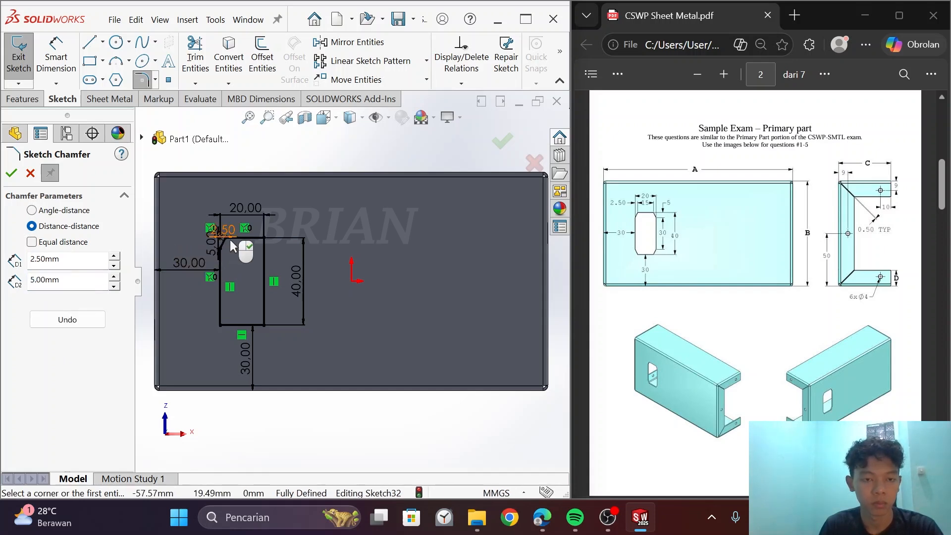
click(264, 238)
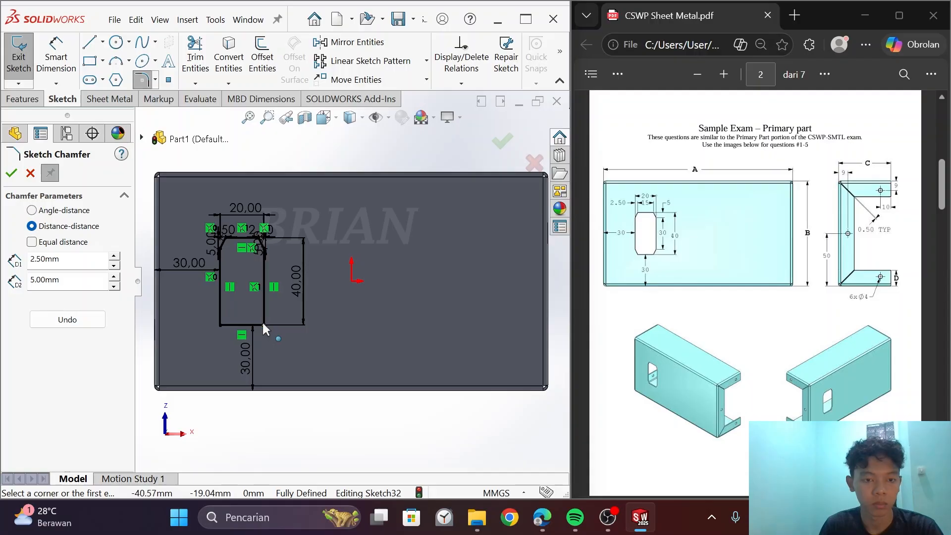
click(263, 325)
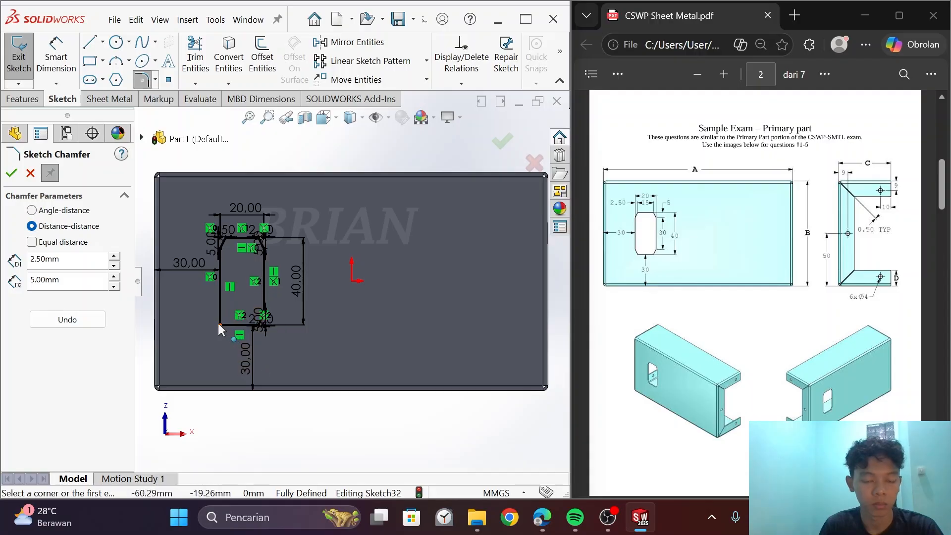
click(218, 325)
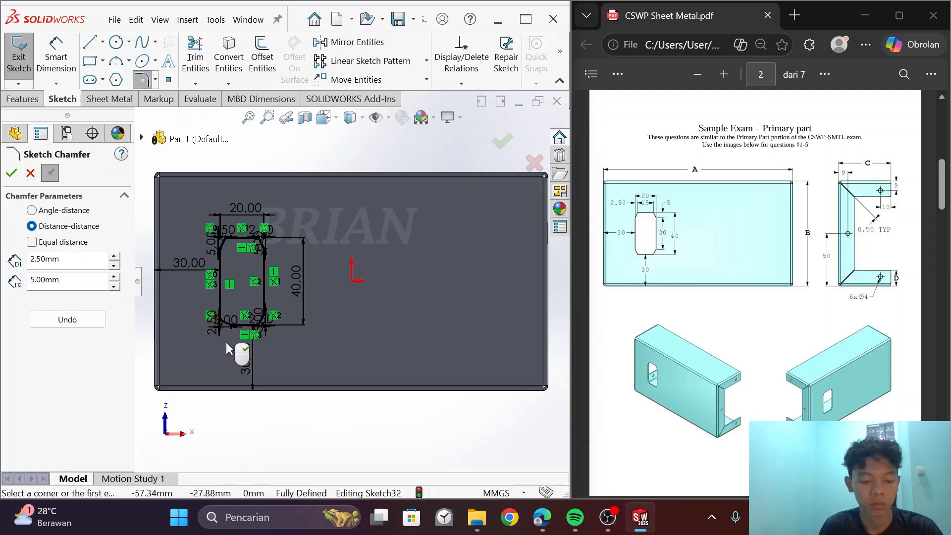
key(ctrl+z)
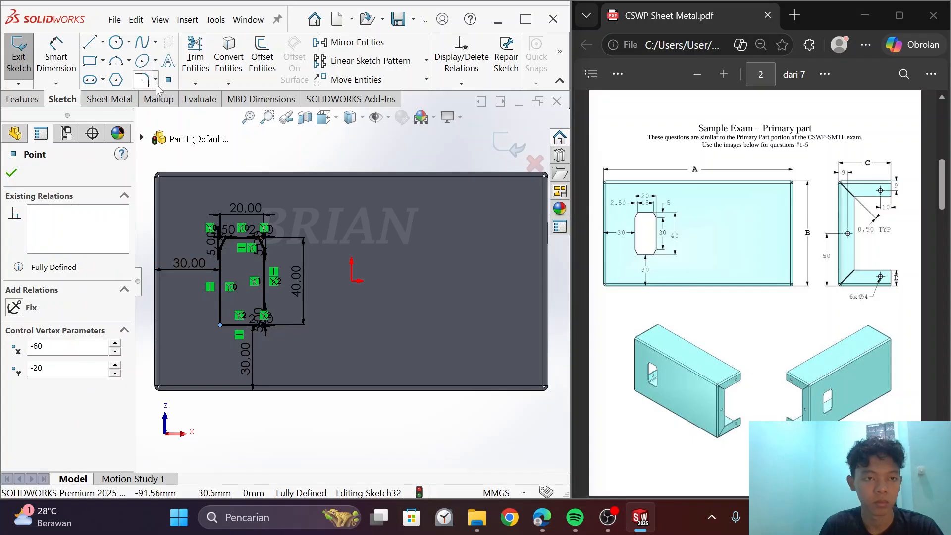
- Chamfer the rectangle's lower-left corner with distances of 5 mm and 2.5 mm and finish the sketch chamfers
click(155, 79)
click(151, 118)
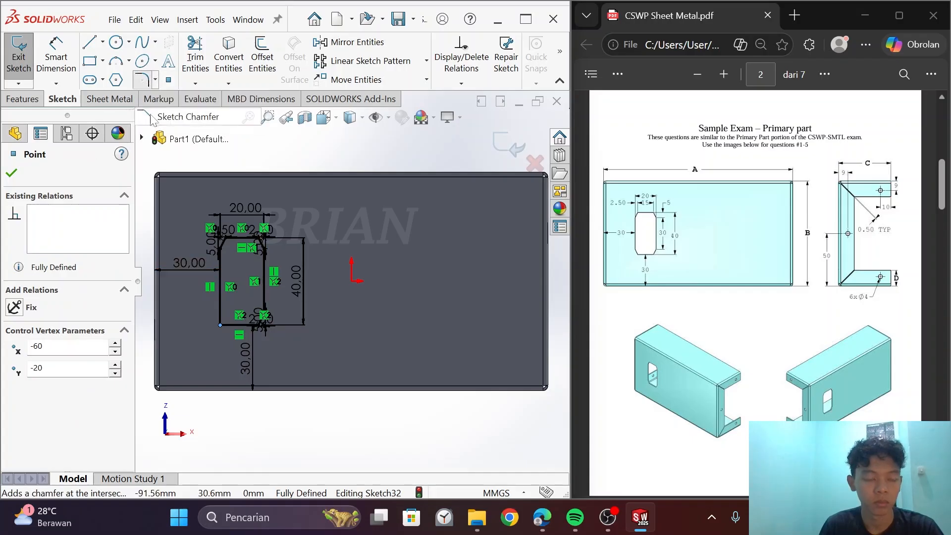
click(63, 243)
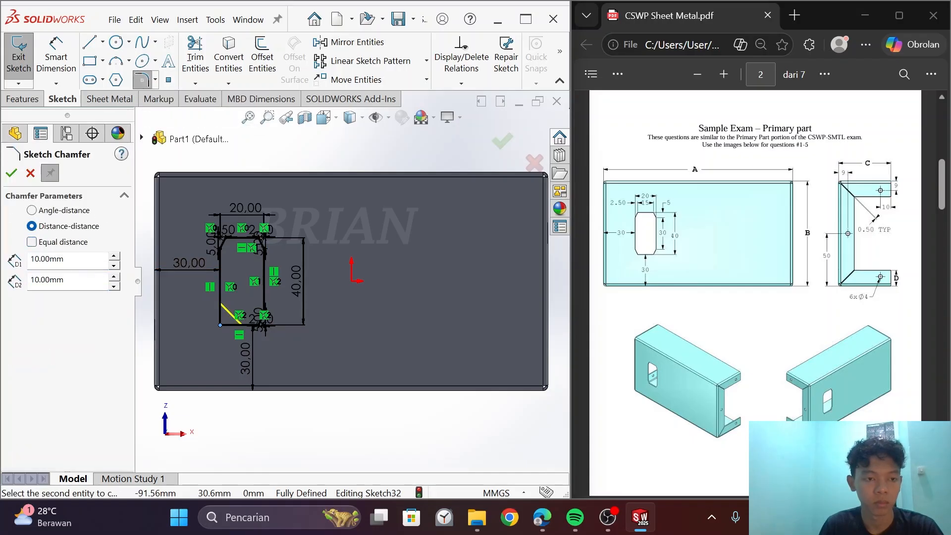
key(Tab)
text(5)
key(Tab)
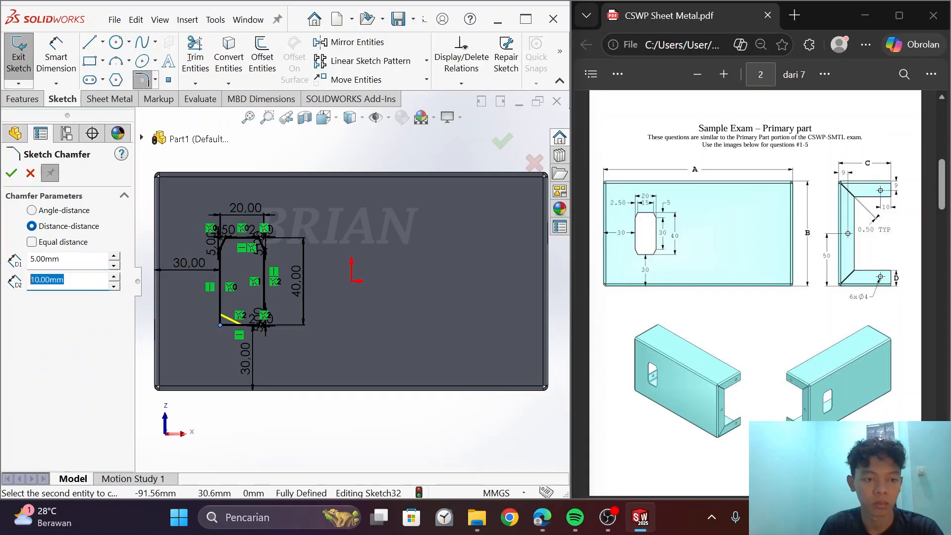
text(2.)
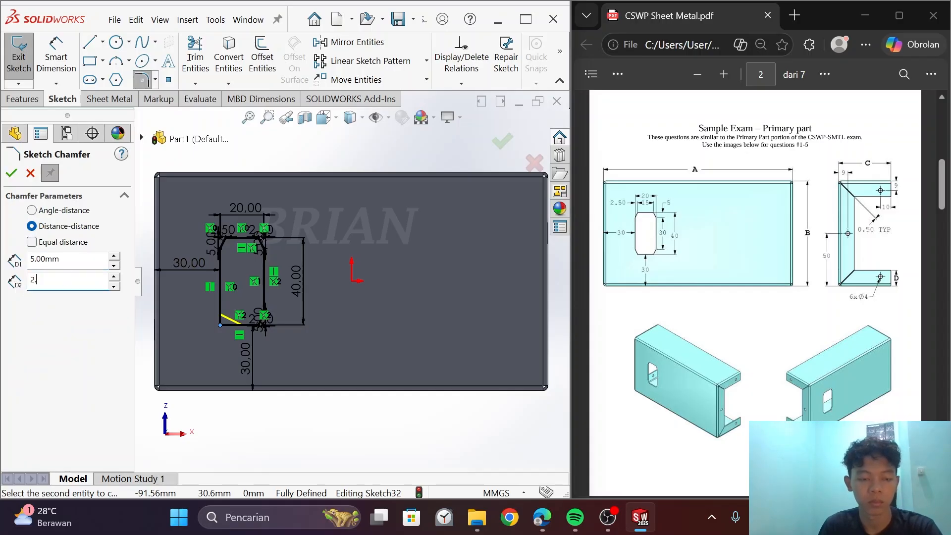
text(5)
key(Tab)
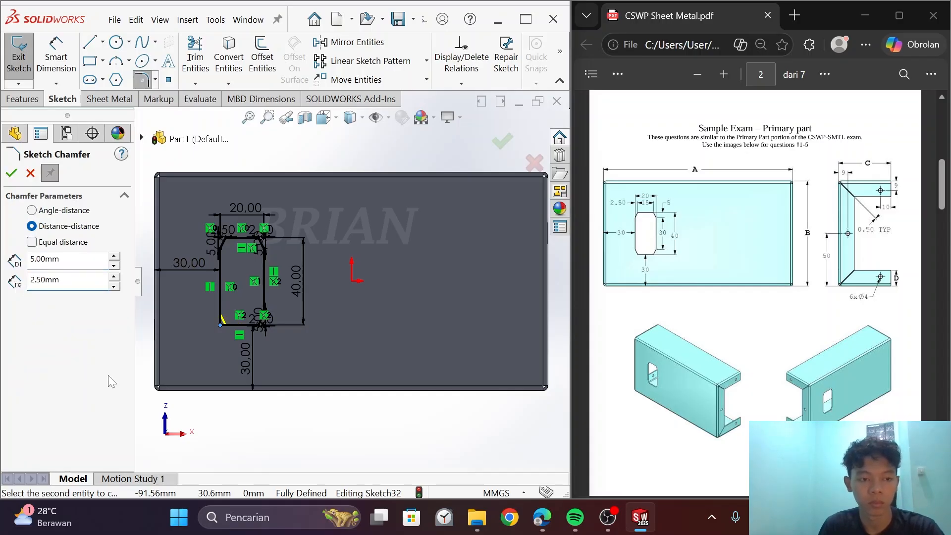
click(221, 334)
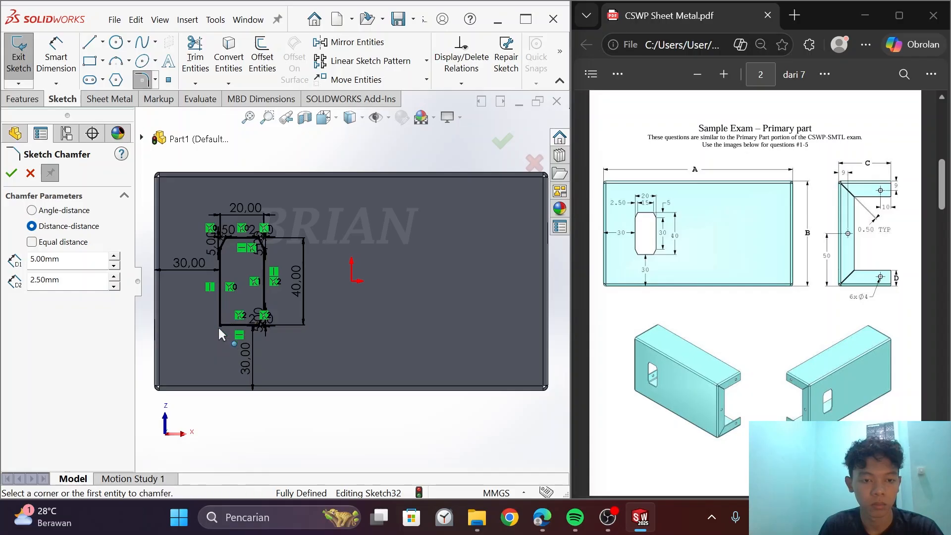
click(221, 328)
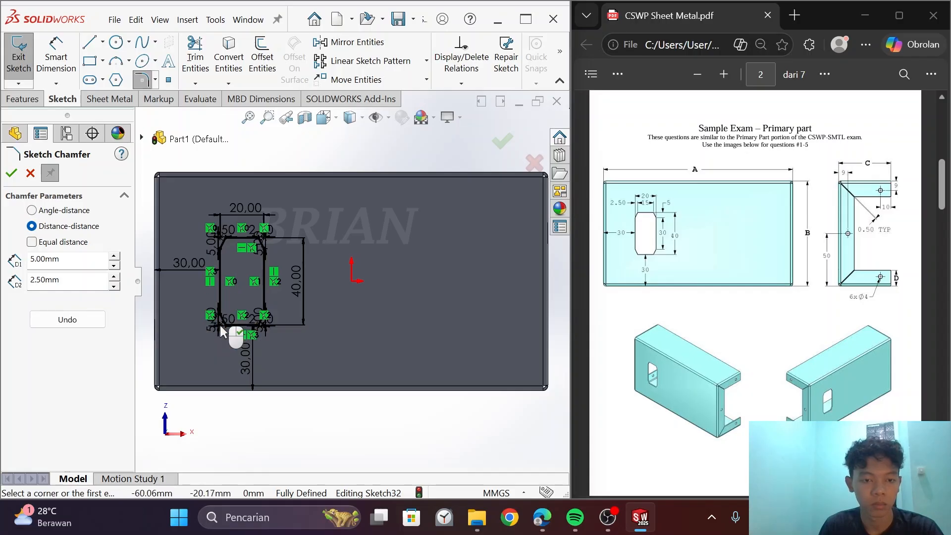
click(11, 173)
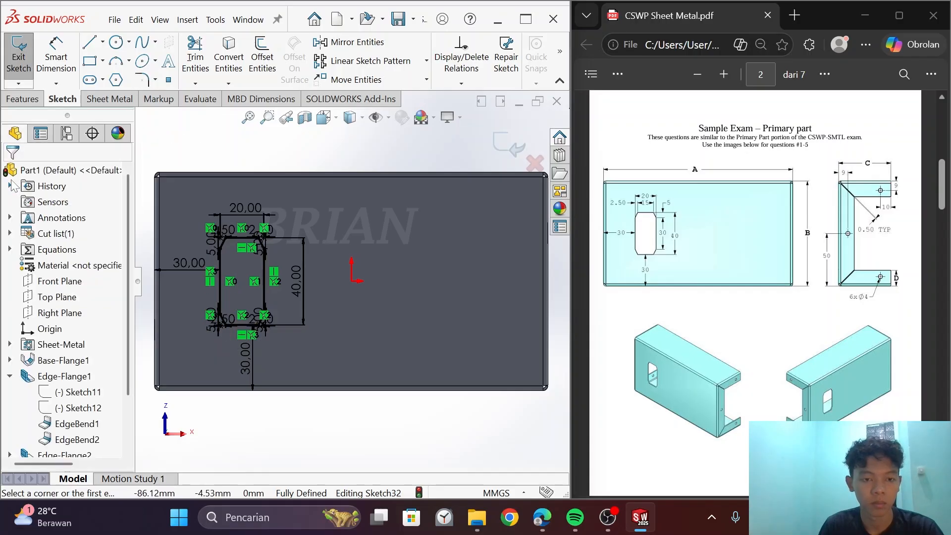
- Cut-extrude the chamfered rectangle sketch through the base of the sheet metal part
click(22, 99)
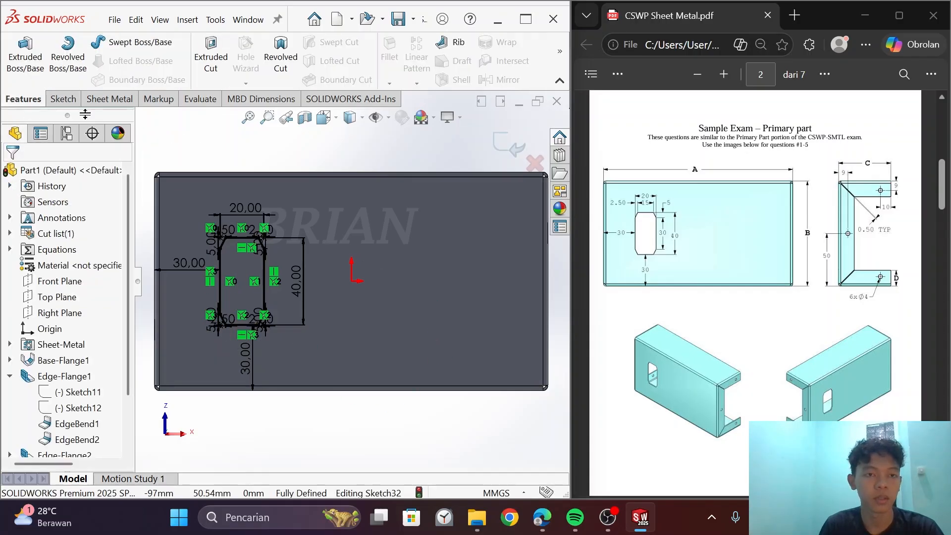
click(211, 59)
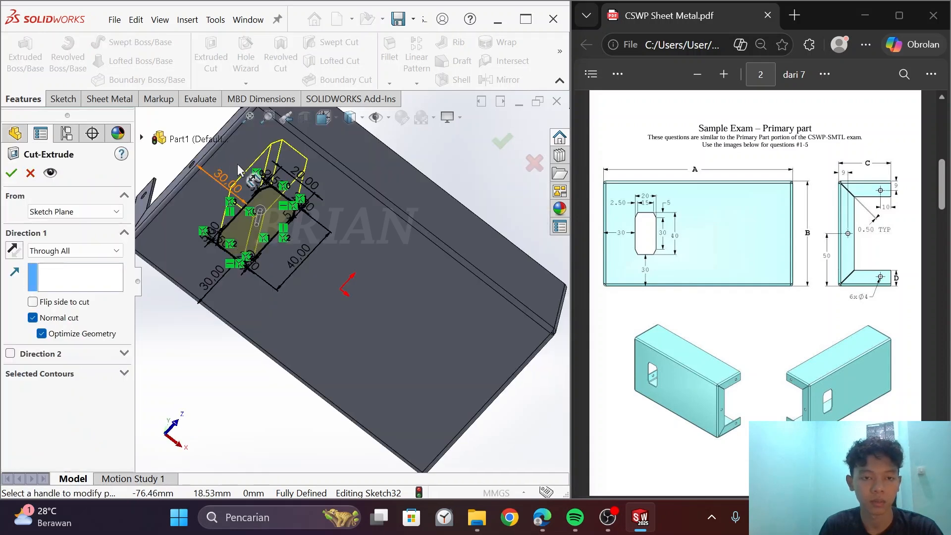
click(30, 250)
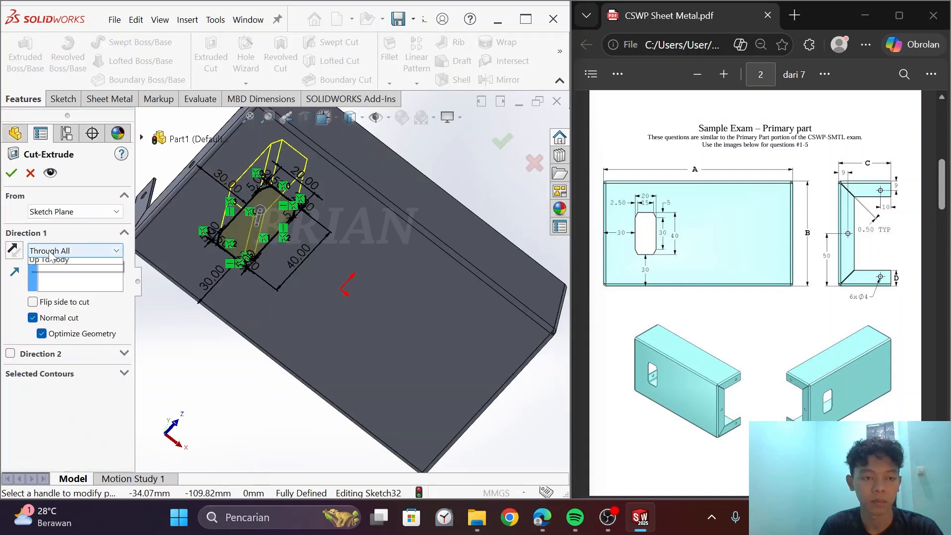
click(41, 258)
click(11, 172)
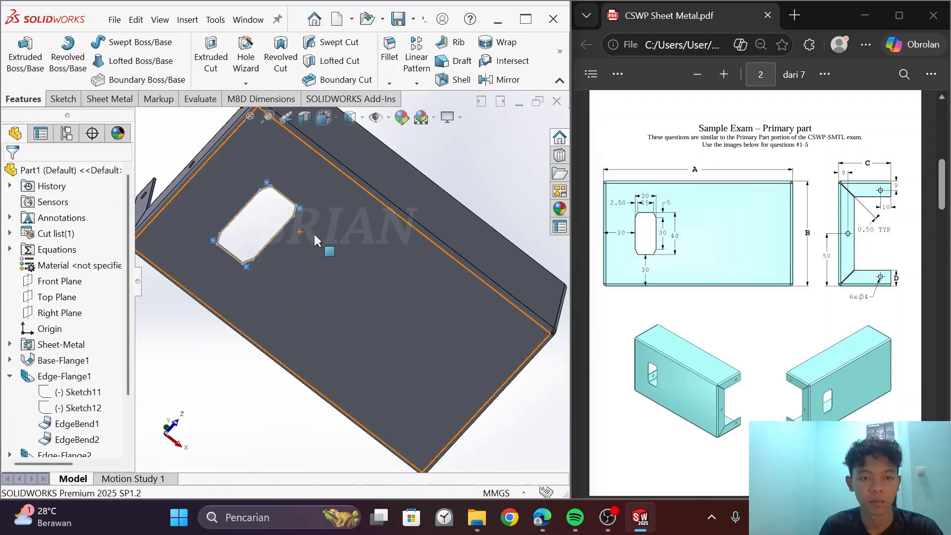
scroll(406, 230, up, 2)
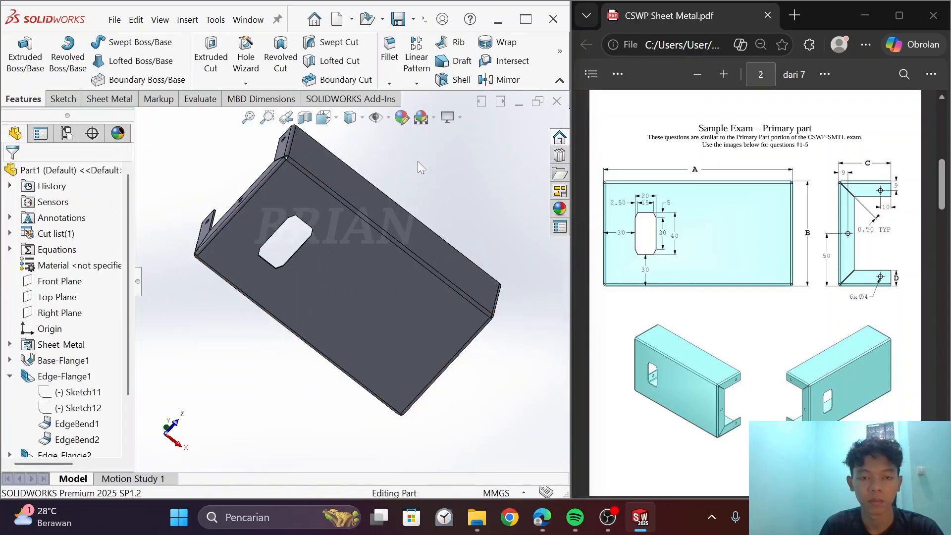
middle_drag(418, 161, 515, 245)
- Check the material required by Question 1 in the exam PDF and apply 1060 Alloy from the aluminium alloys to the part
scroll(771, 239, down, 10)
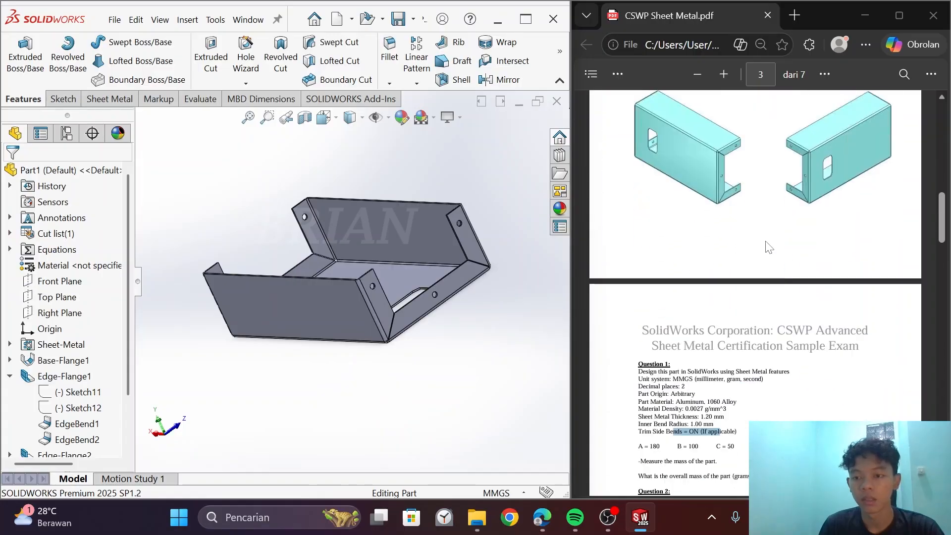
click(770, 248)
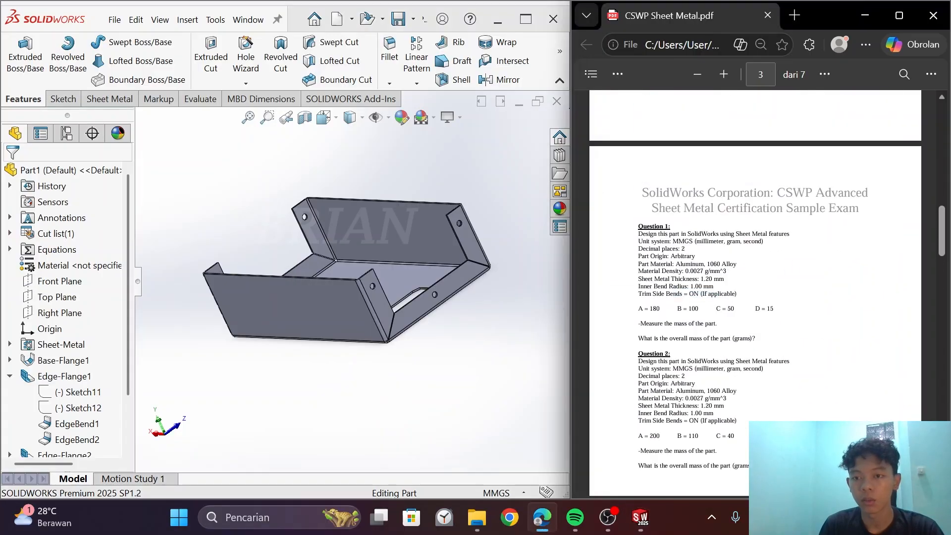
drag(644, 271, 730, 267)
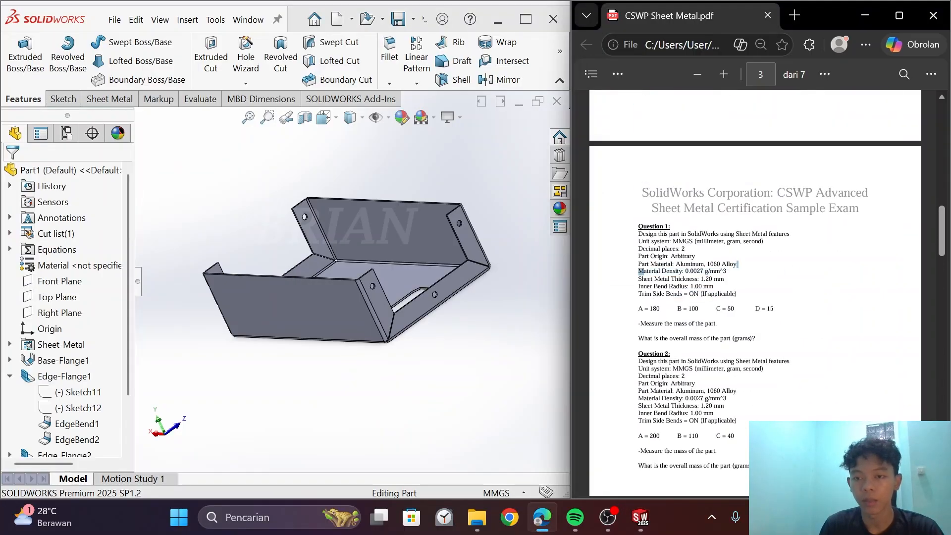
click(63, 266)
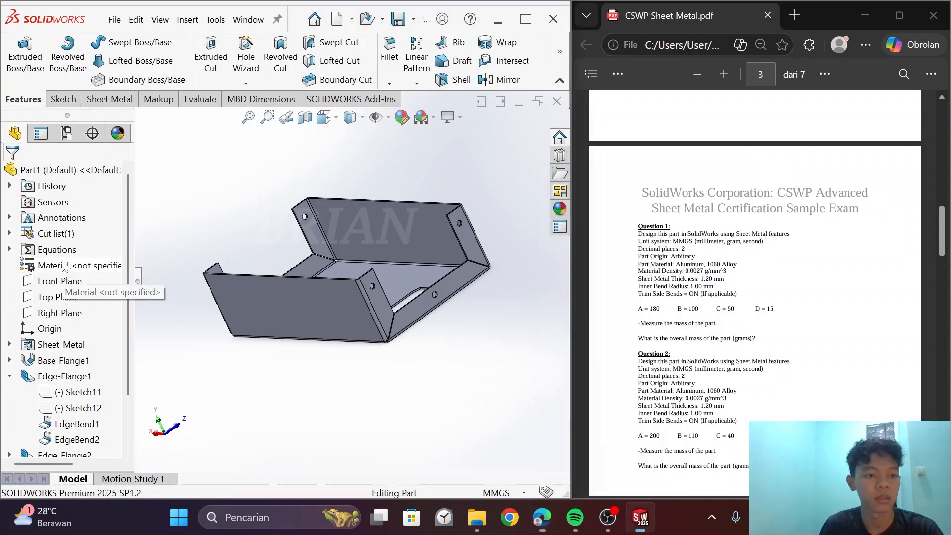
right_click(62, 266)
click(119, 182)
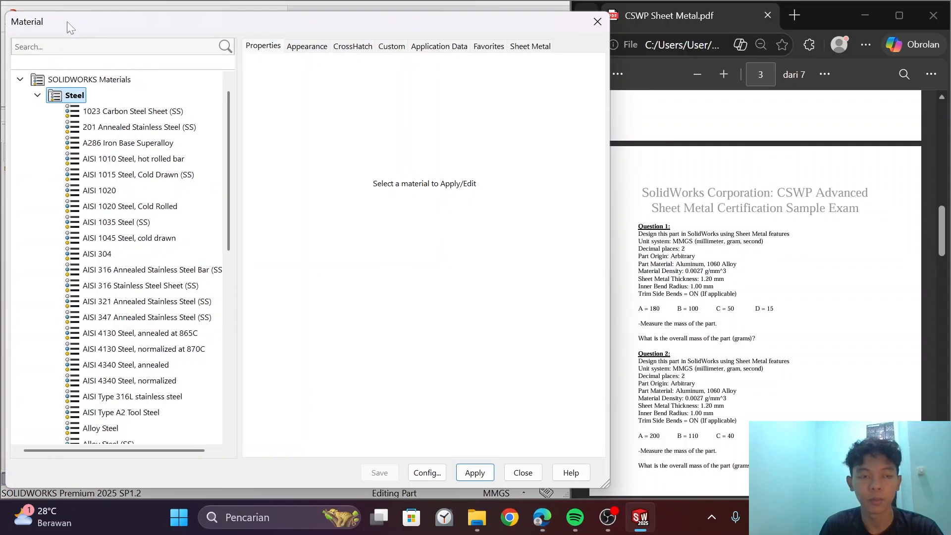
click(83, 47)
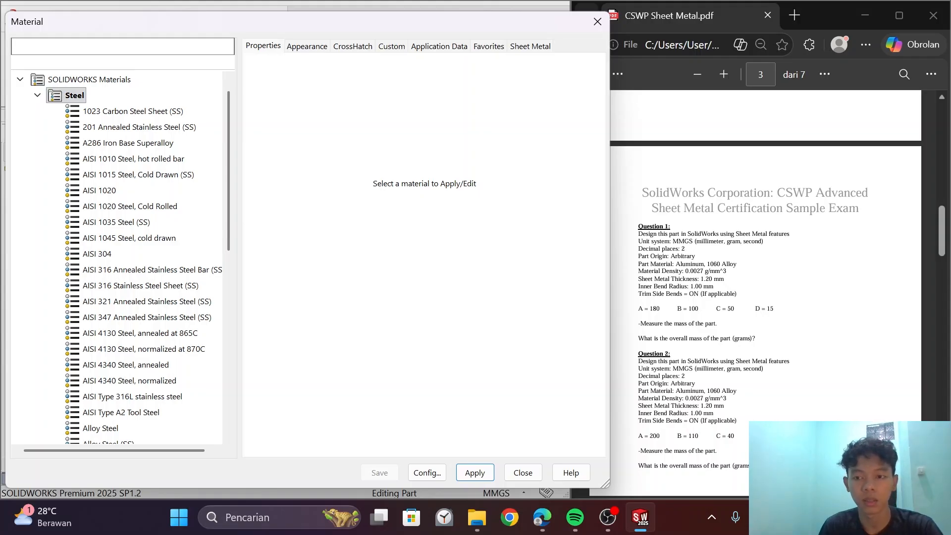
text(1)
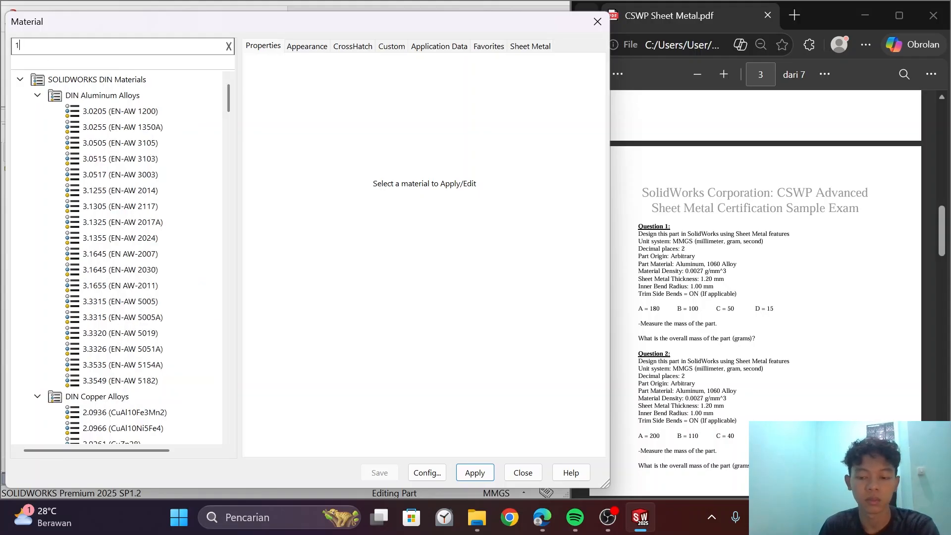
text(060)
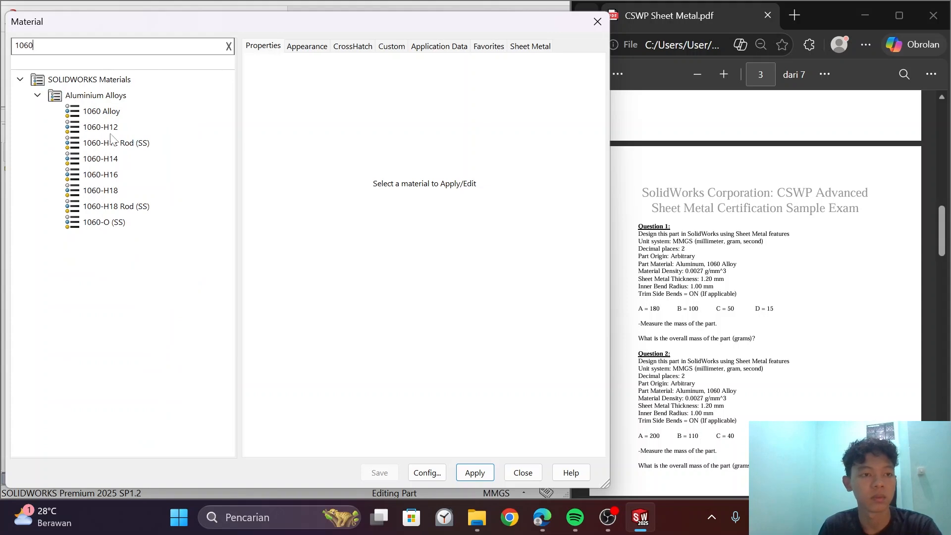
click(86, 113)
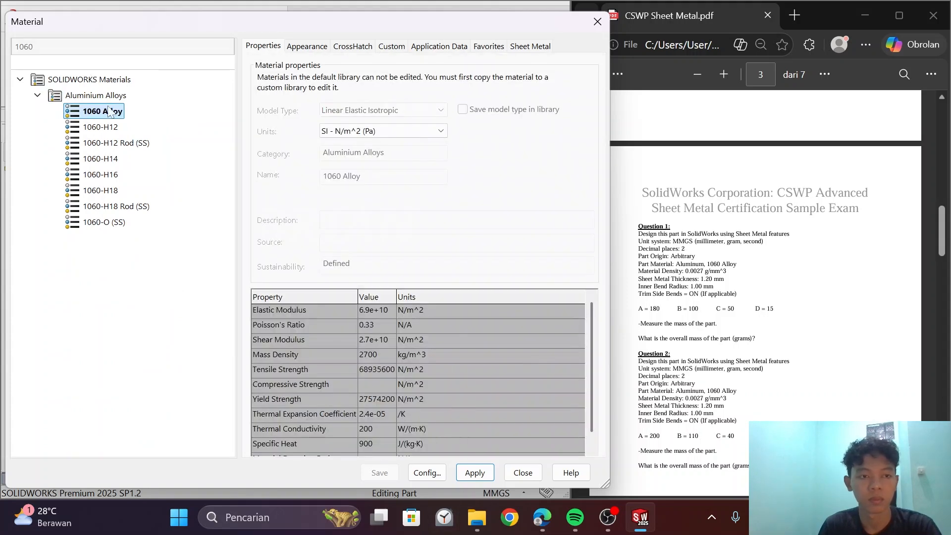
double_click(113, 115)
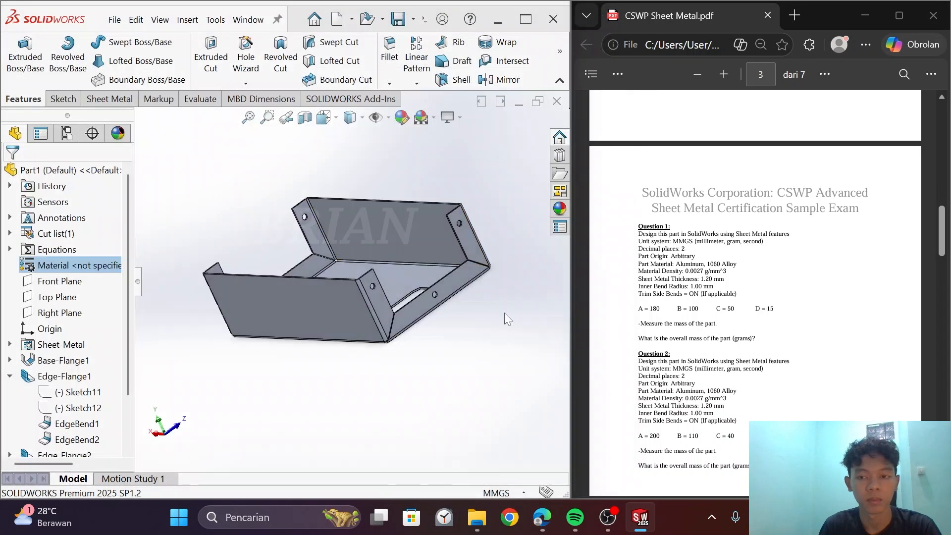
- Check what Question 1 asks to be measured and evaluate the sheet metal part's mass properties, highlighting the mass
middle_drag(506, 253, 369, 268)
middle_drag(303, 216, 431, 250)
scroll(755, 297, down, 3)
drag(646, 249, 718, 249)
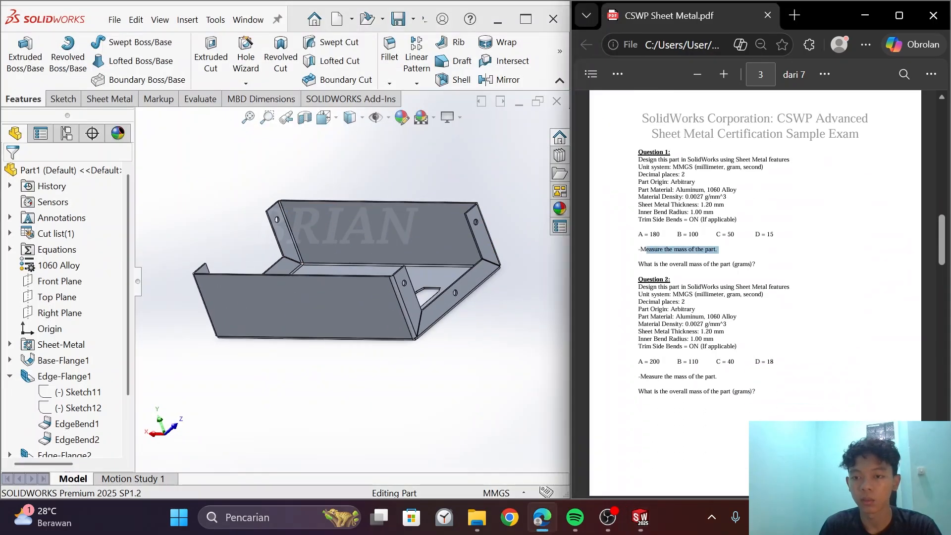
click(343, 156)
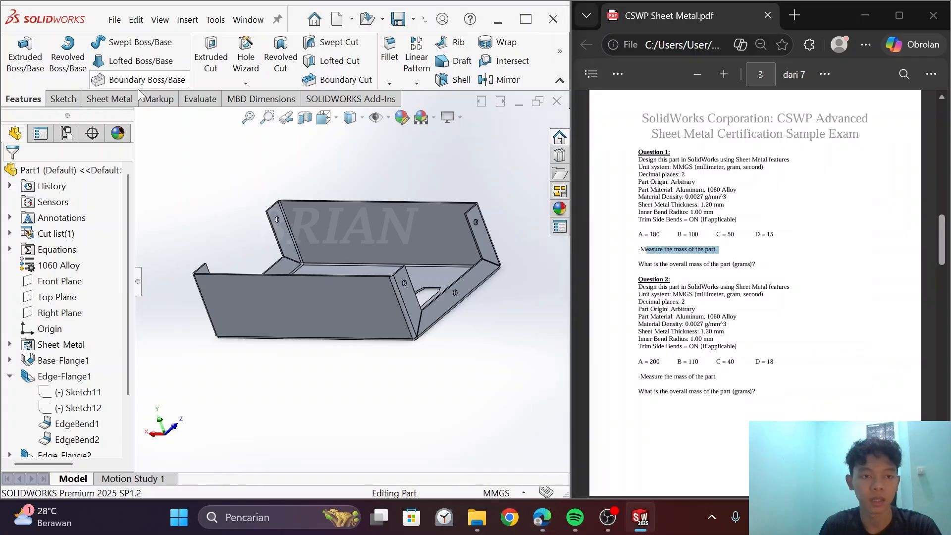
click(200, 99)
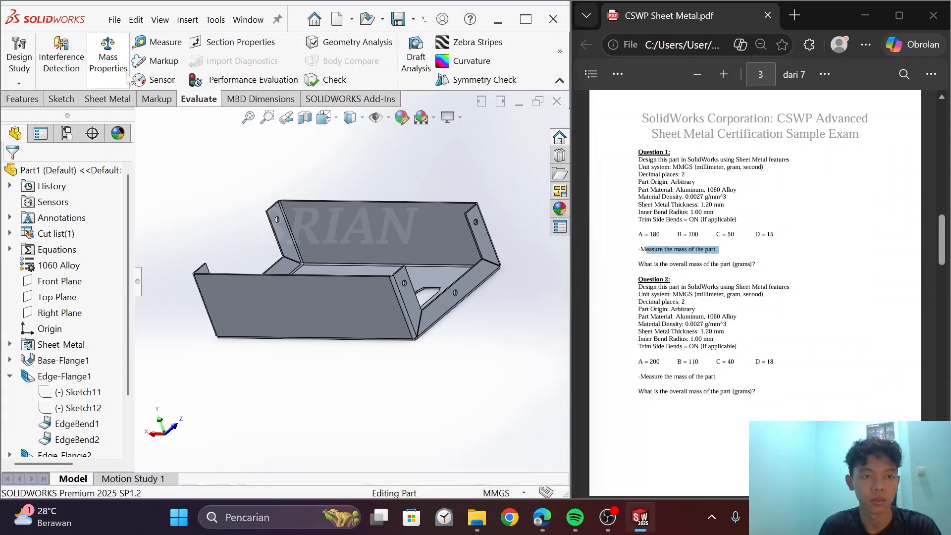
click(109, 64)
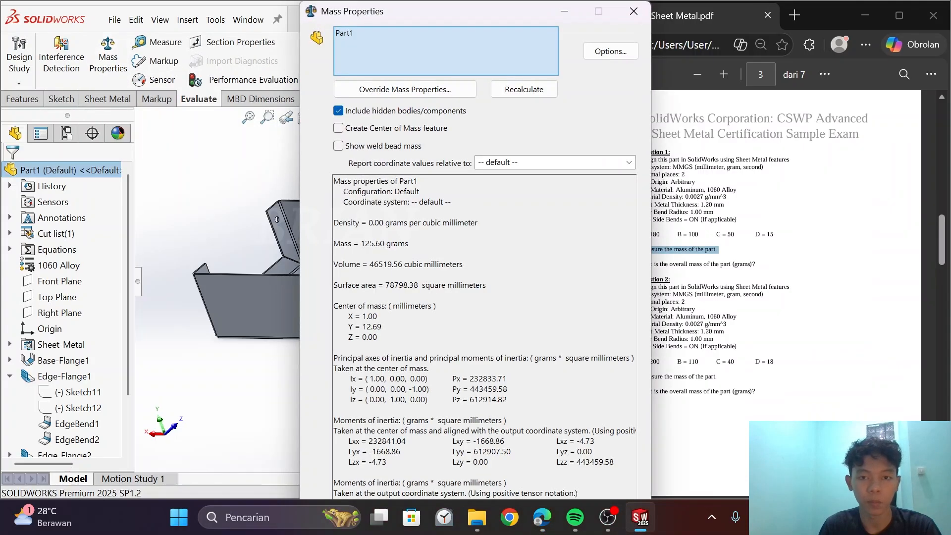
drag(520, 11, 378, 22)
drag(269, 254, 193, 254)
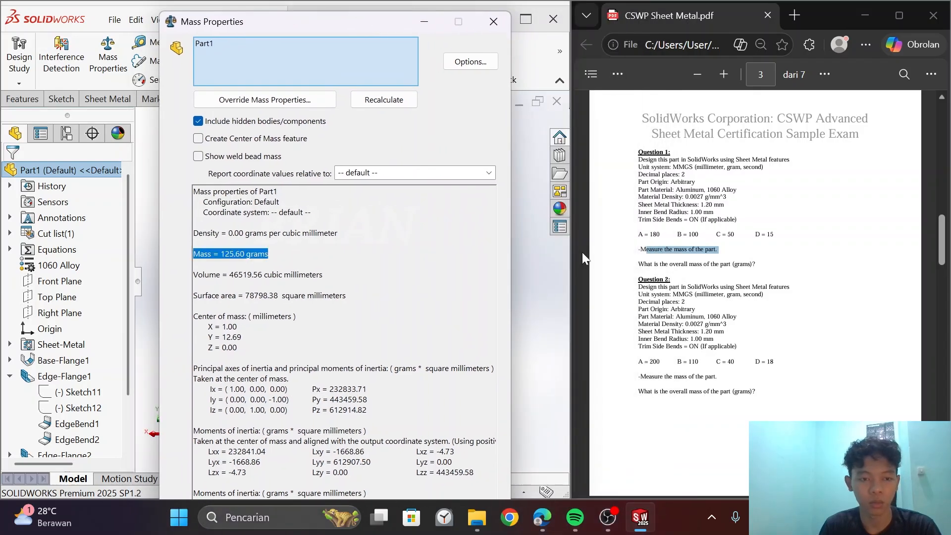
- Compare the part's mass with the Question 1 entry under Answers and Hints on the exam PDF's last page
click(763, 233)
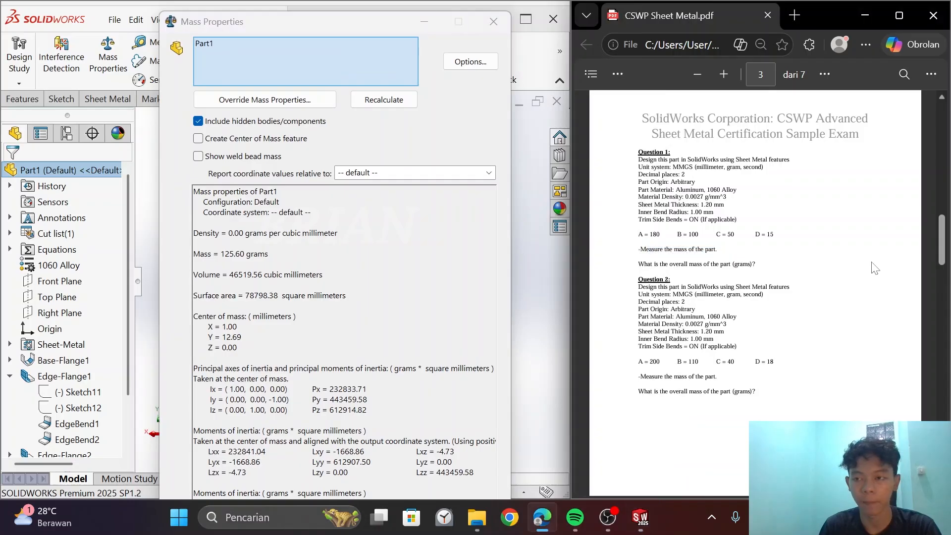
drag(943, 240, 945, 418)
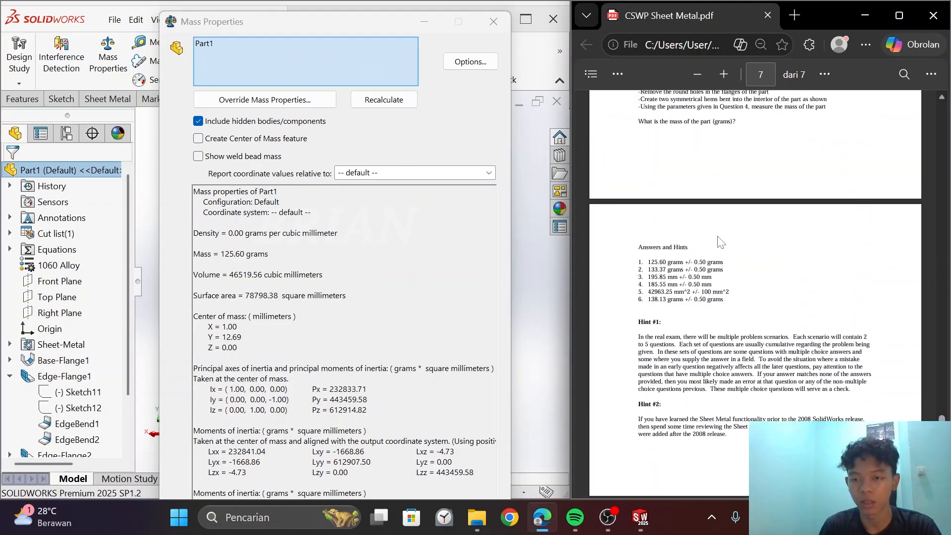
scroll(721, 242, down, 2)
drag(639, 188, 723, 189)
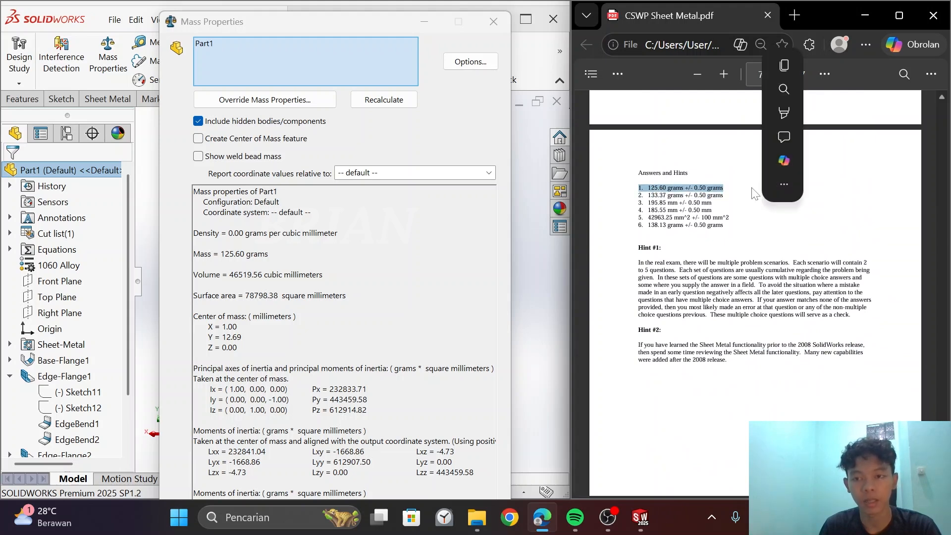
- Check the part's mass against the first answer in the PDF's Answers and Hints list
click(738, 190)
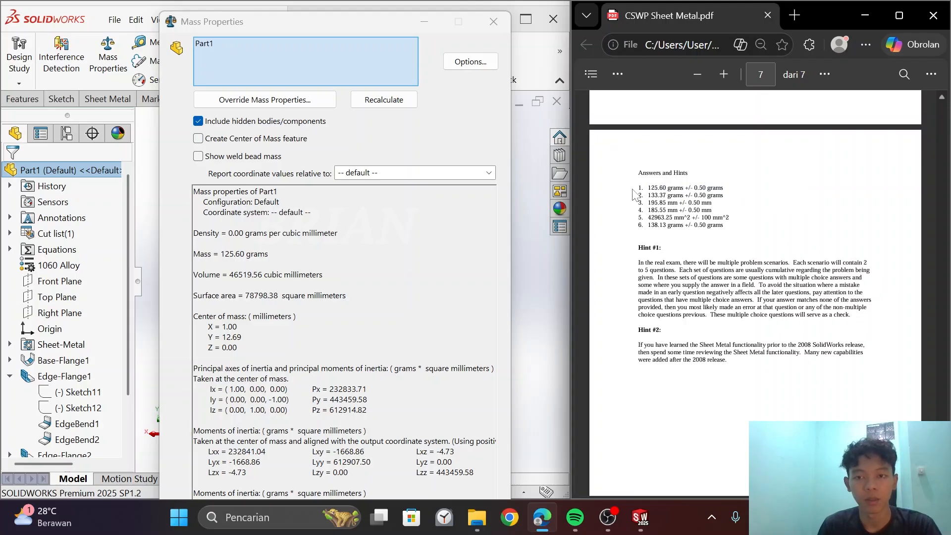
drag(639, 188, 738, 190)
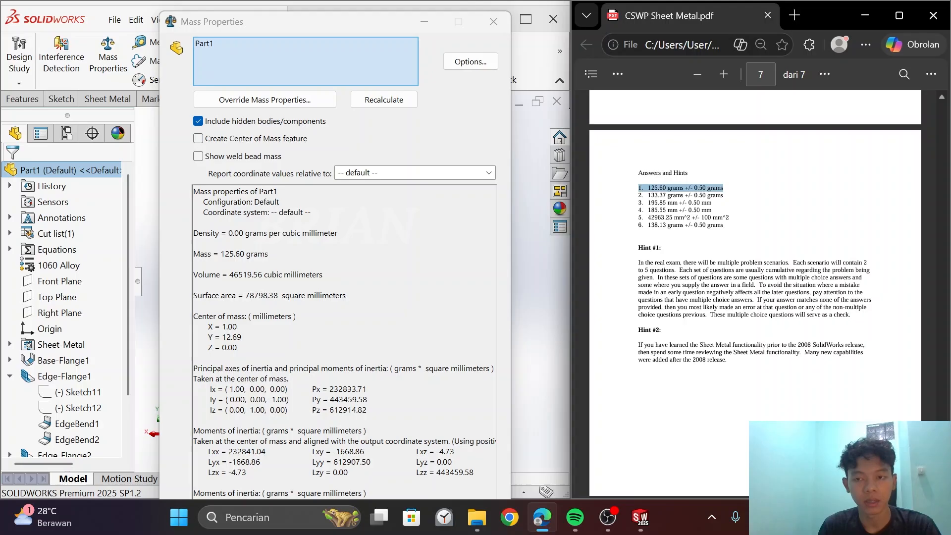
click(763, 213)
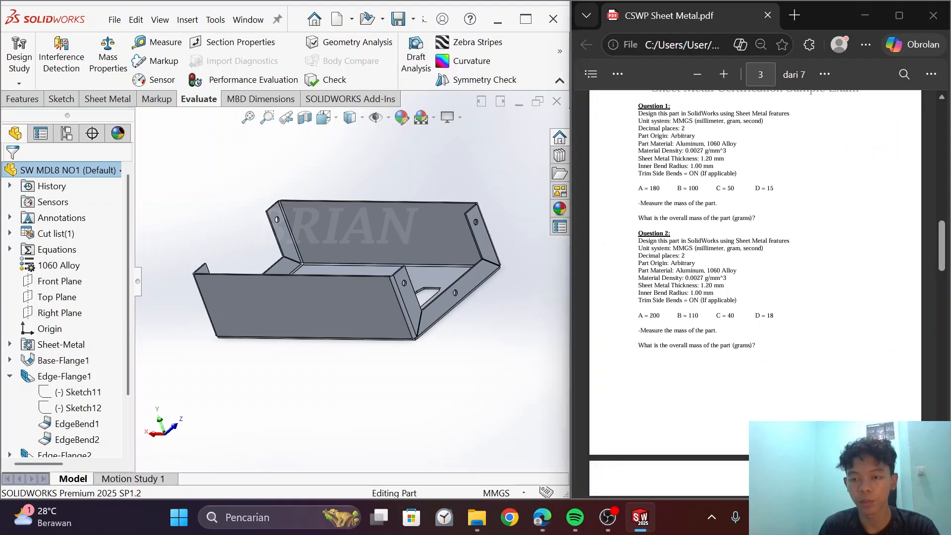
- Following the Question 2 values in the PDF, open the part's equations and set global variable A to 200
drag(638, 316, 737, 330)
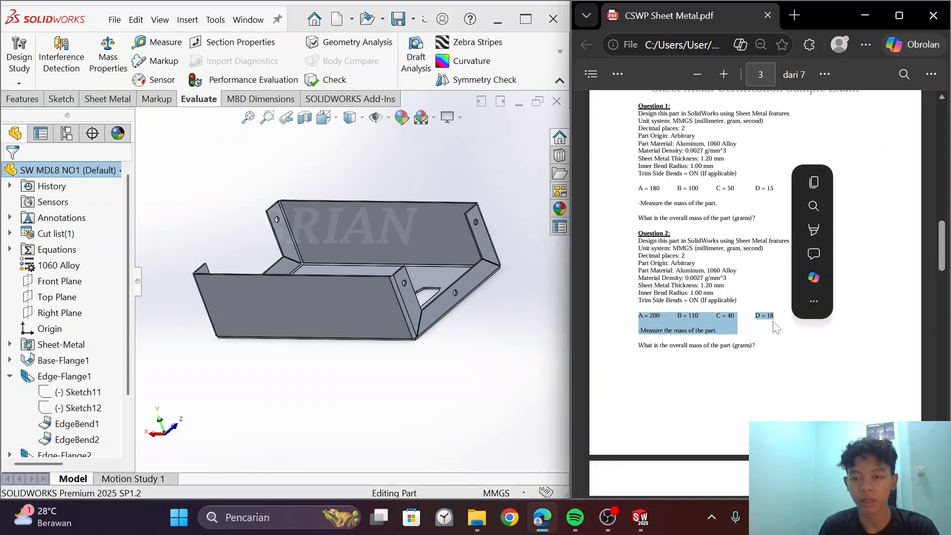
click(215, 19)
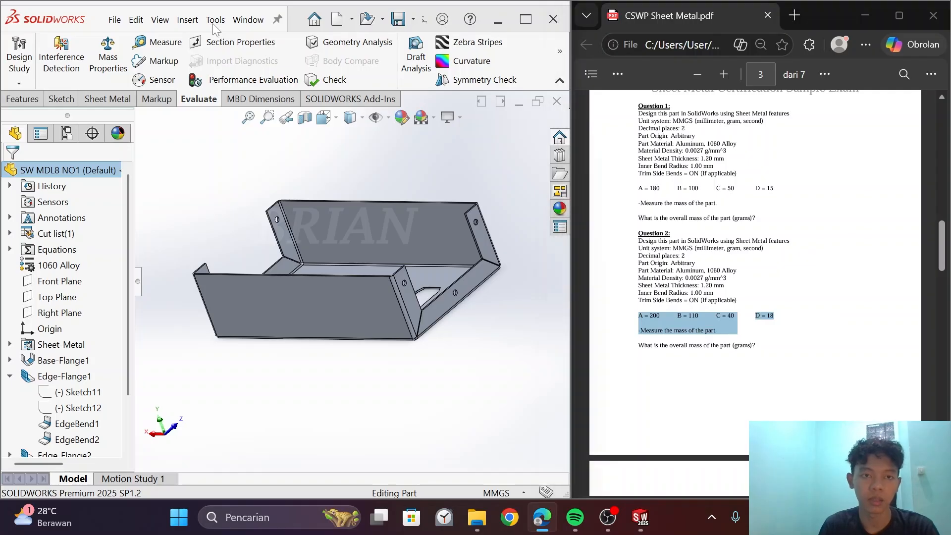
click(233, 442)
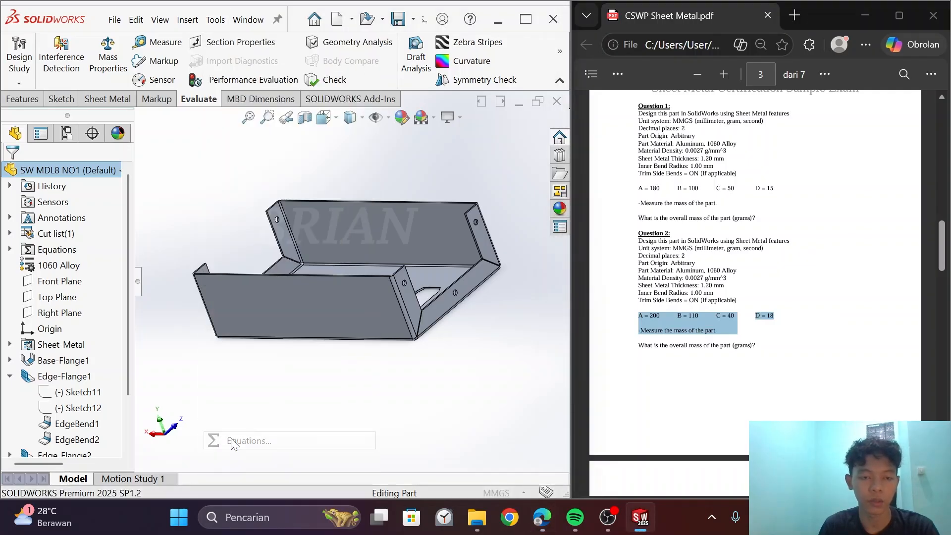
click(223, 154)
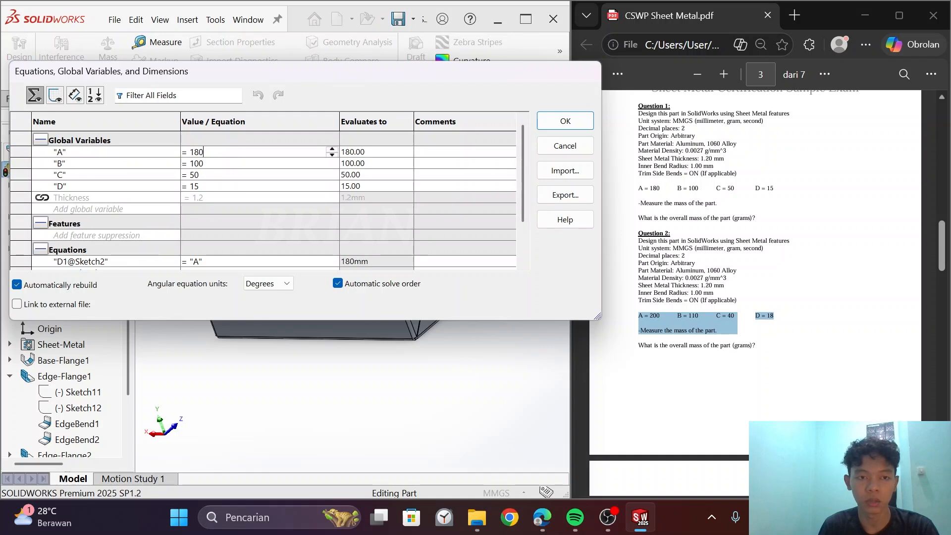
click(226, 141)
double_click(194, 152)
text(20)
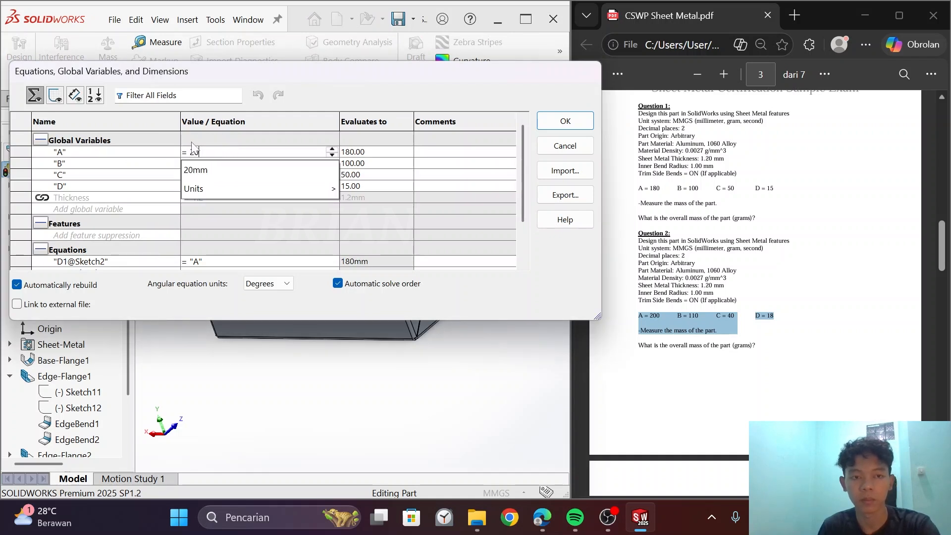
text(0)
key(Return)
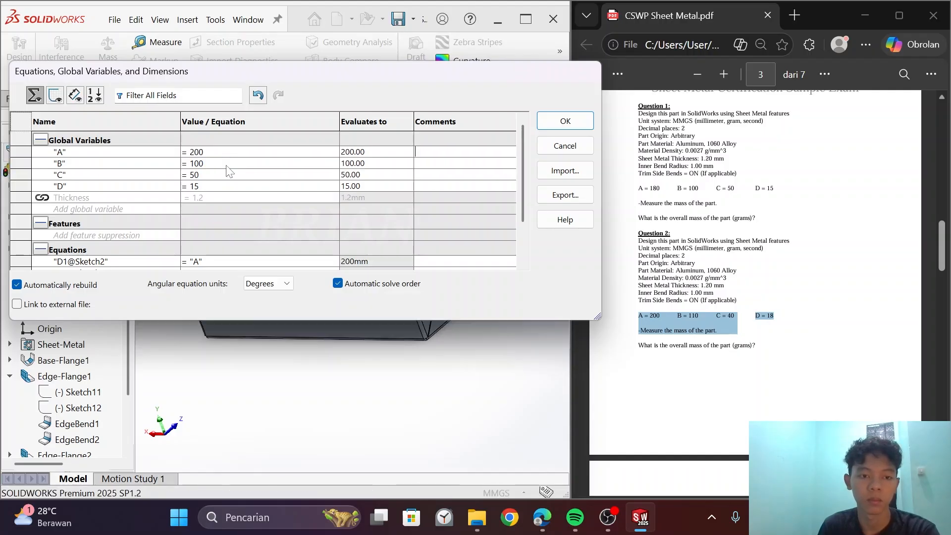
- Set global variable B to 110 and global variable C to 40
click(229, 166)
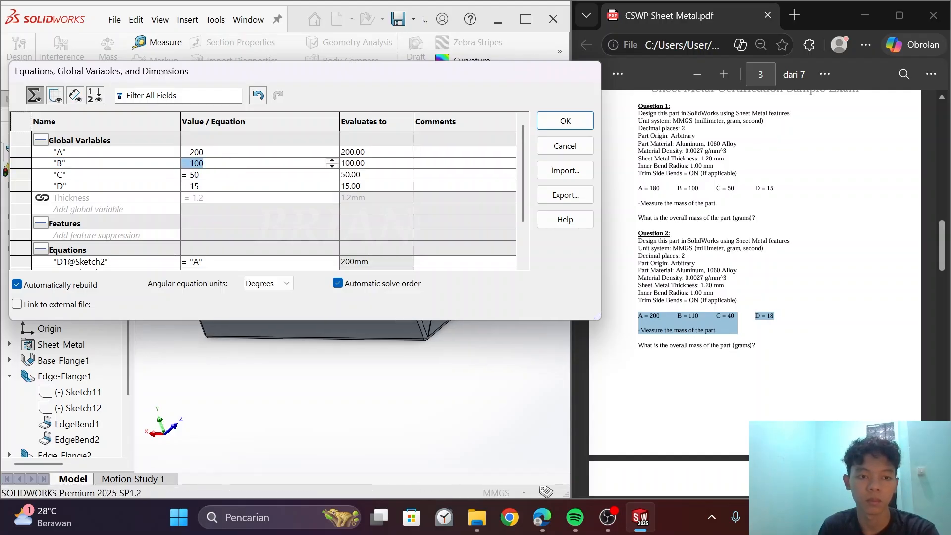
double_click(229, 166)
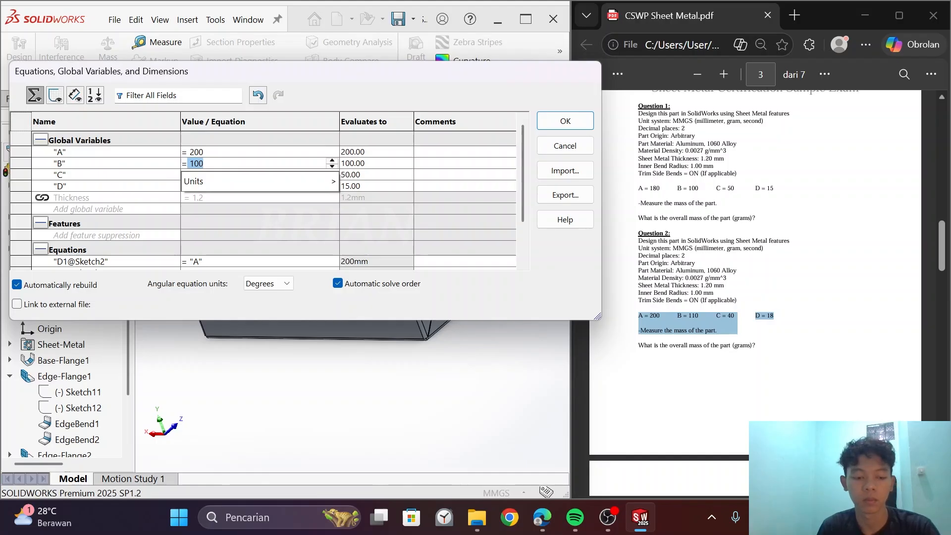
text(110)
click(192, 164)
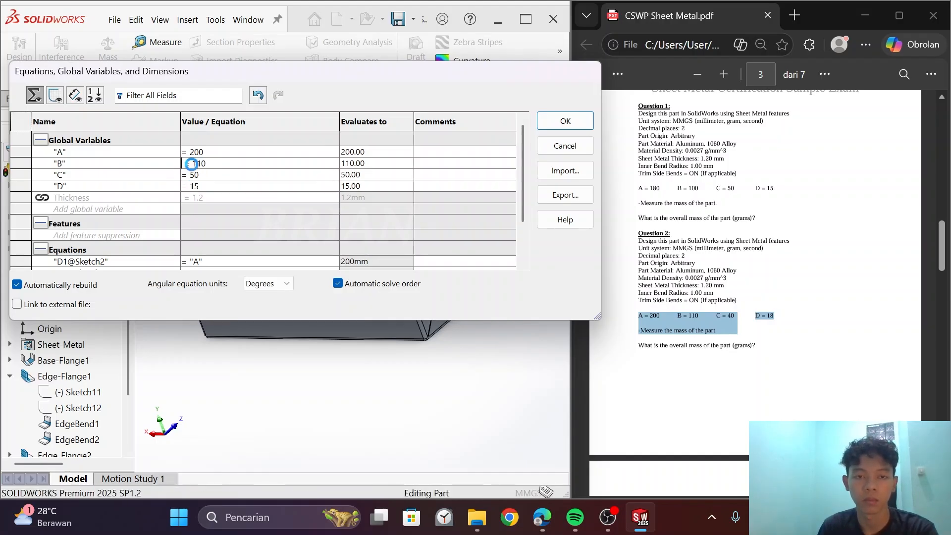
click(193, 174)
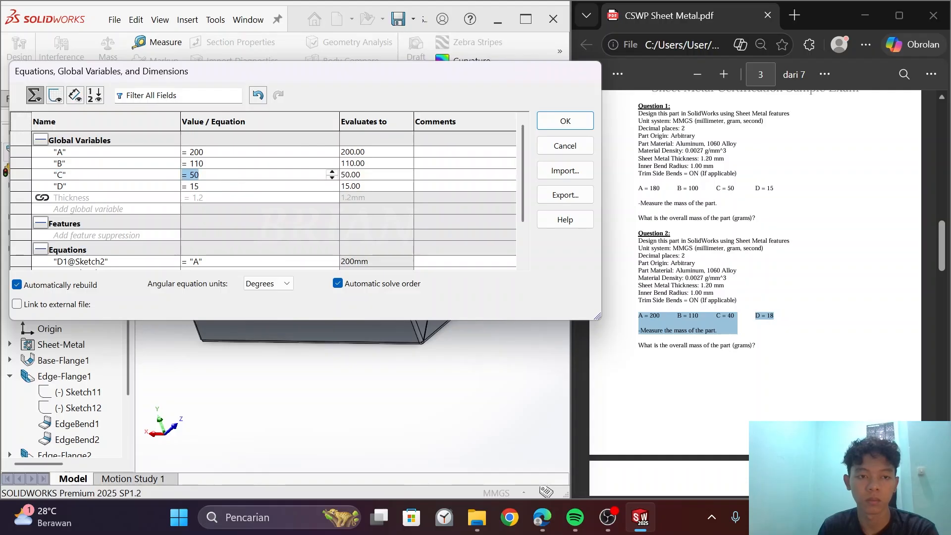
click(193, 174)
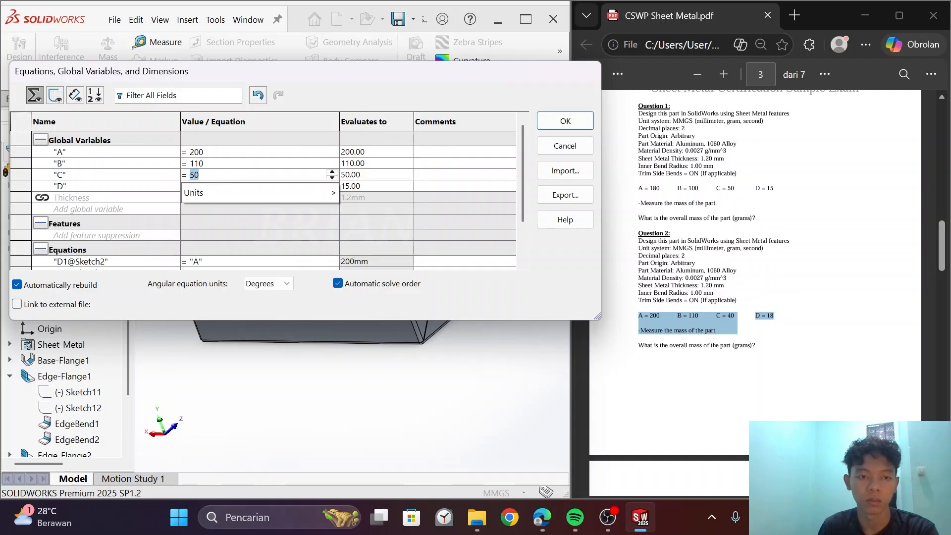
text(40)
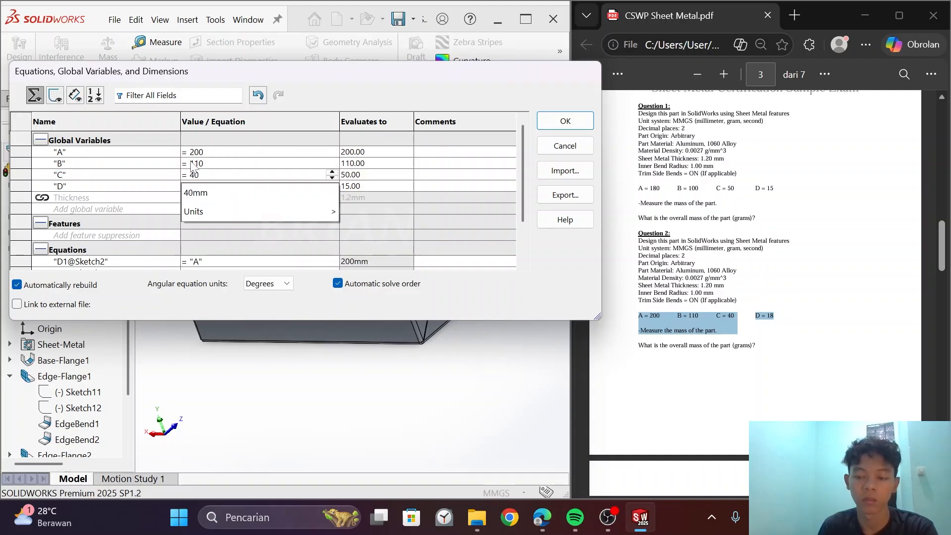
click(189, 162)
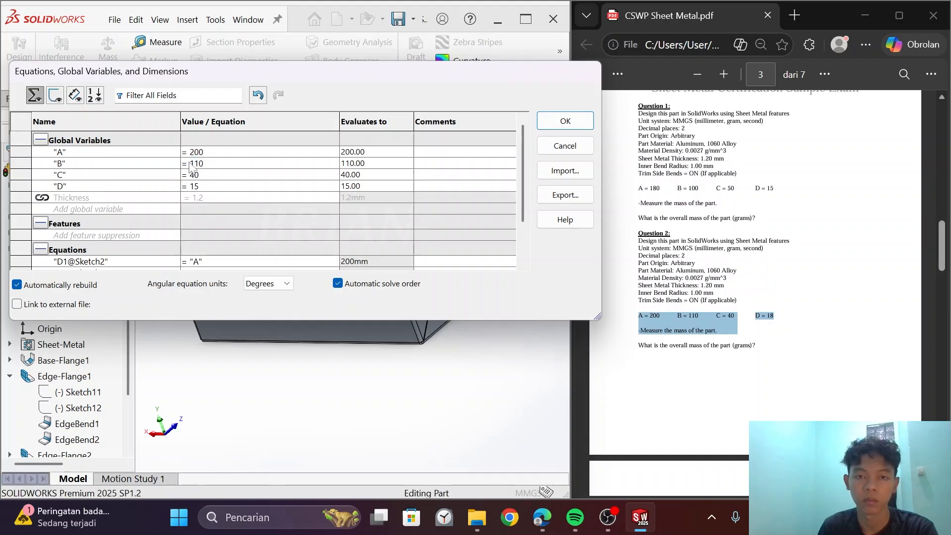
- Set global variable D to 18mm and apply the equation changes to the part
click(195, 186)
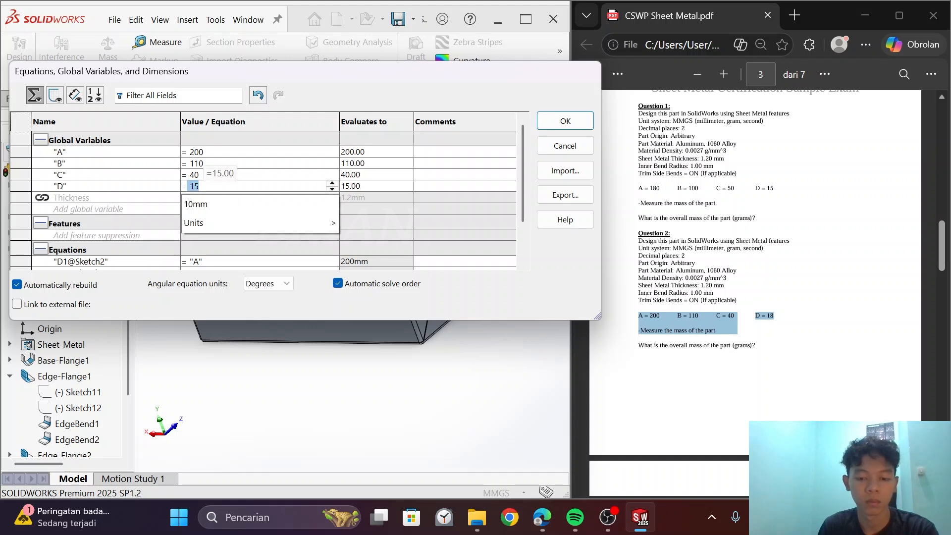
text(18)
mouse_move(317, 204)
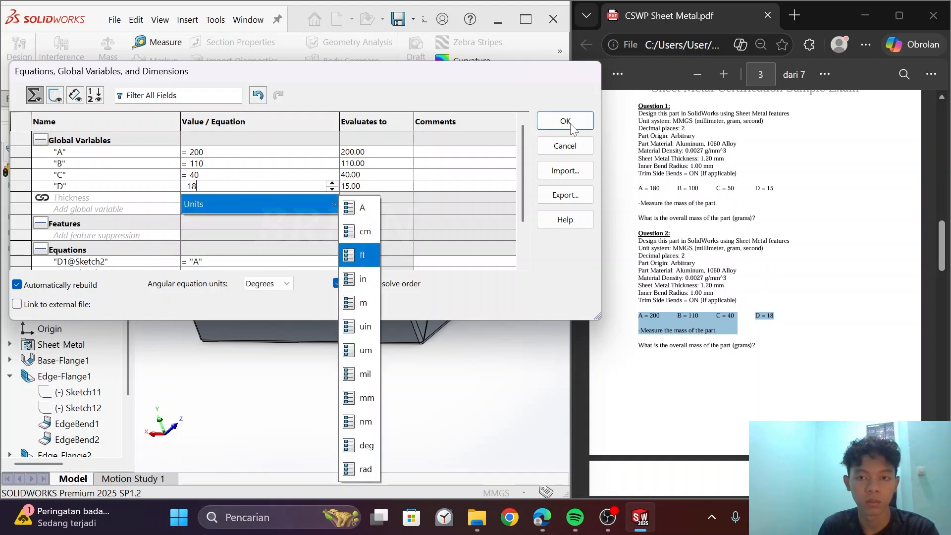
key(Return)
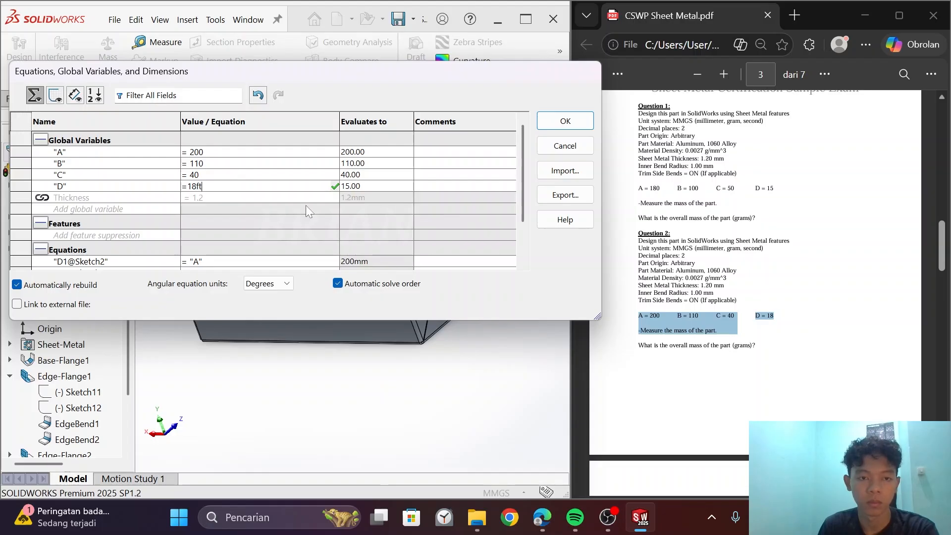
key(BackSpace)
key(BackSpace)
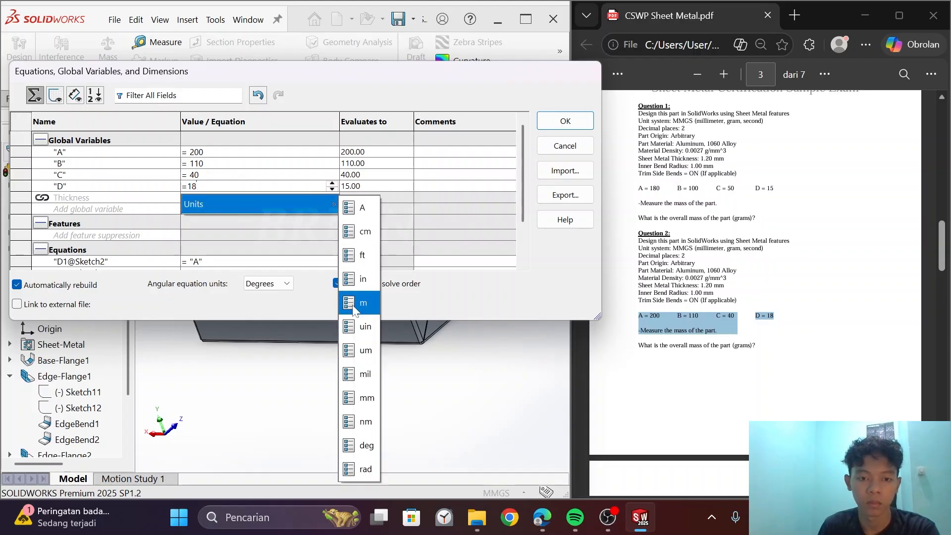
click(349, 399)
click(335, 187)
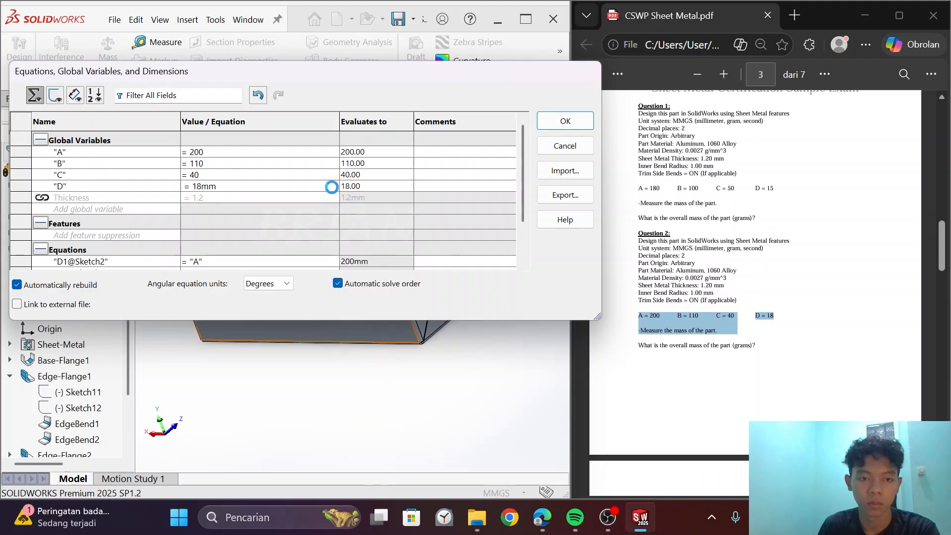
click(557, 122)
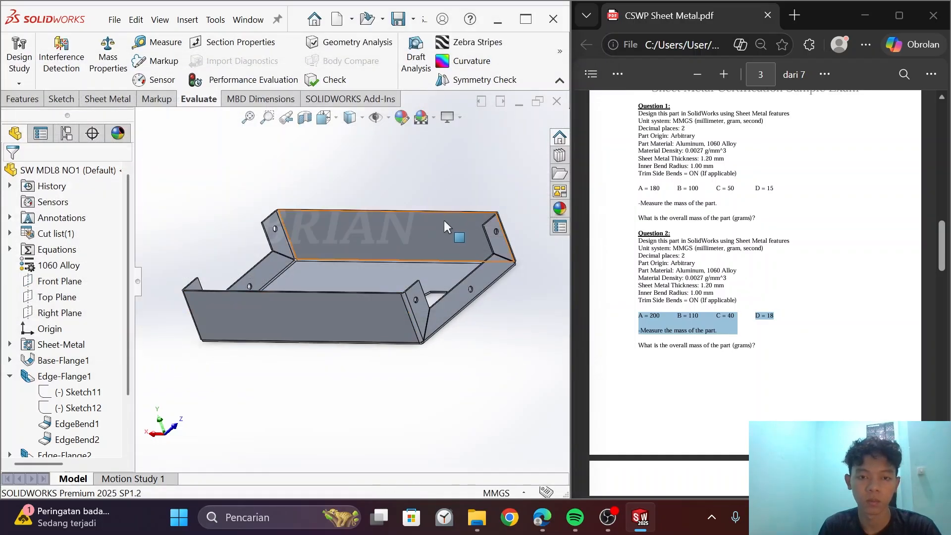
- Inspect the resized sheet metal part and evaluate its mass properties, keeping the PDF in view
scroll(442, 224, down, 1)
scroll(442, 224, up, 1)
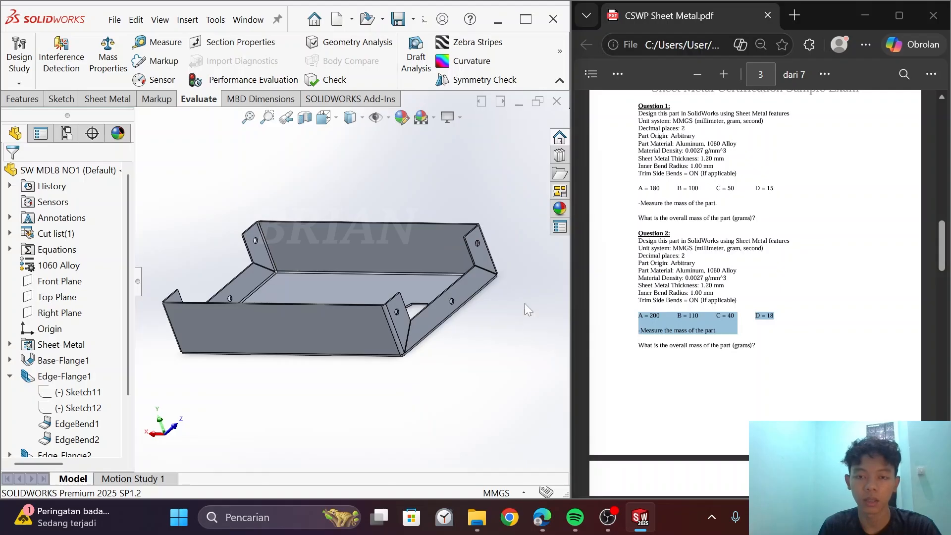
middle_drag(525, 303, 483, 312)
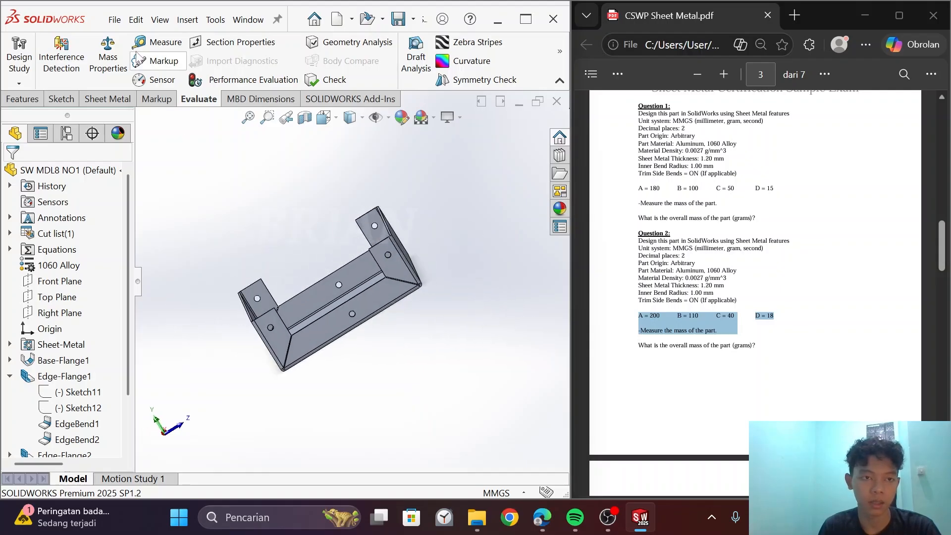
click(108, 56)
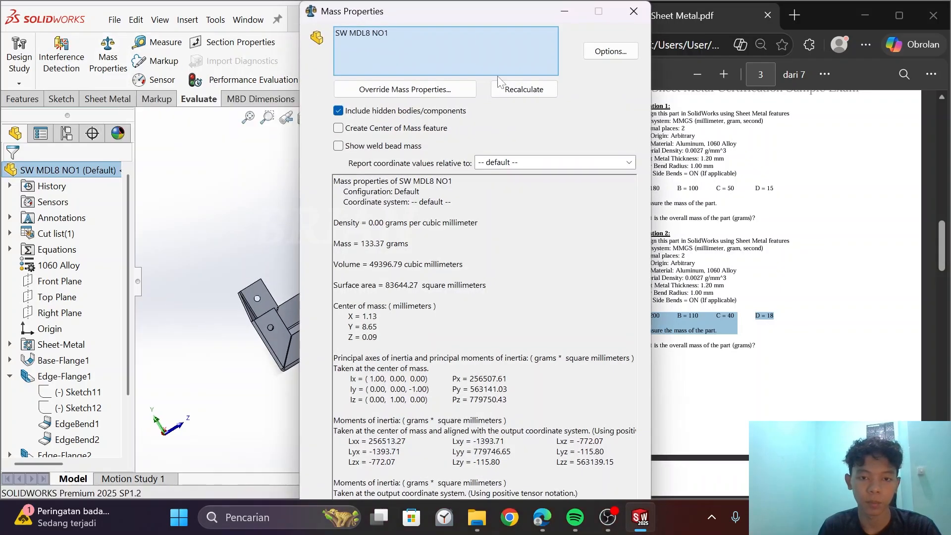
drag(485, 16, 357, 33)
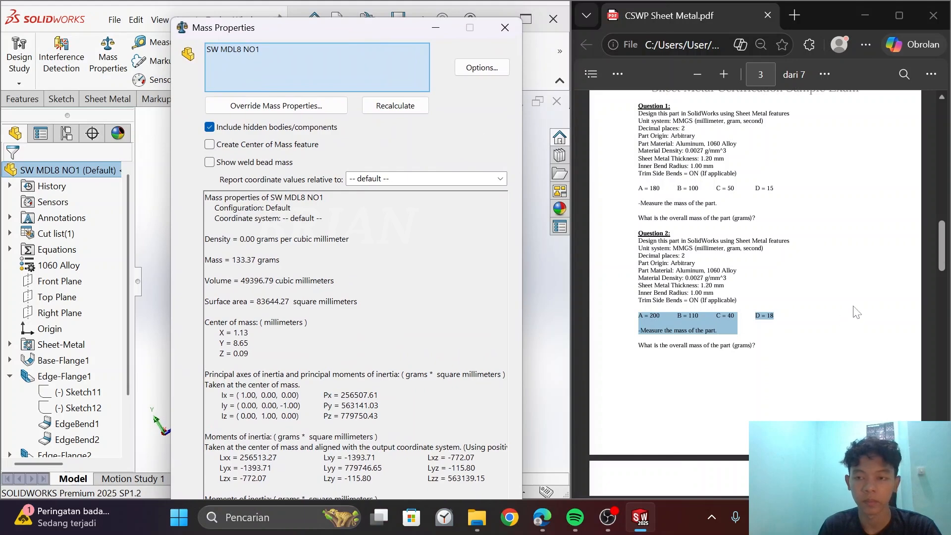
- Compare the part's reported mass with the second answer in the PDF's Answers and Hints list
scroll(909, 307, down, 5)
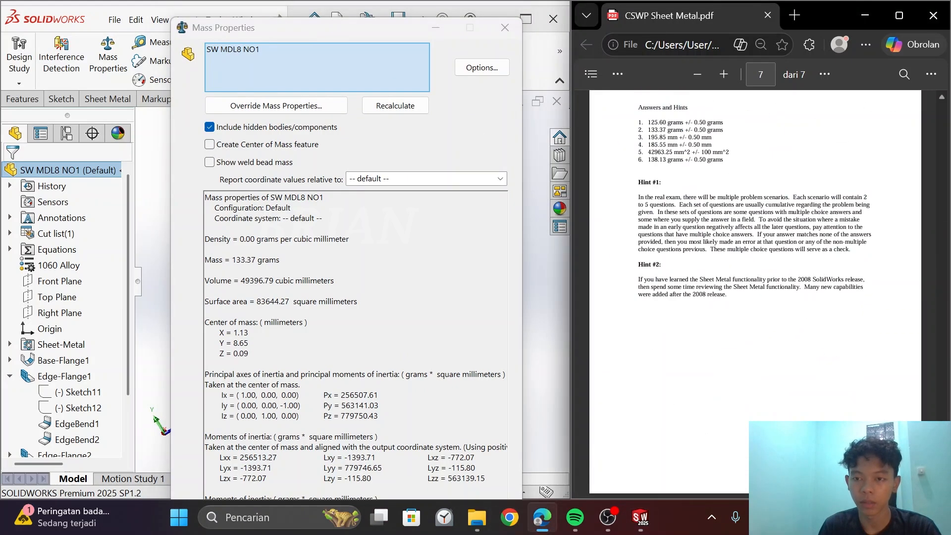
scroll(755, 292, up, 3)
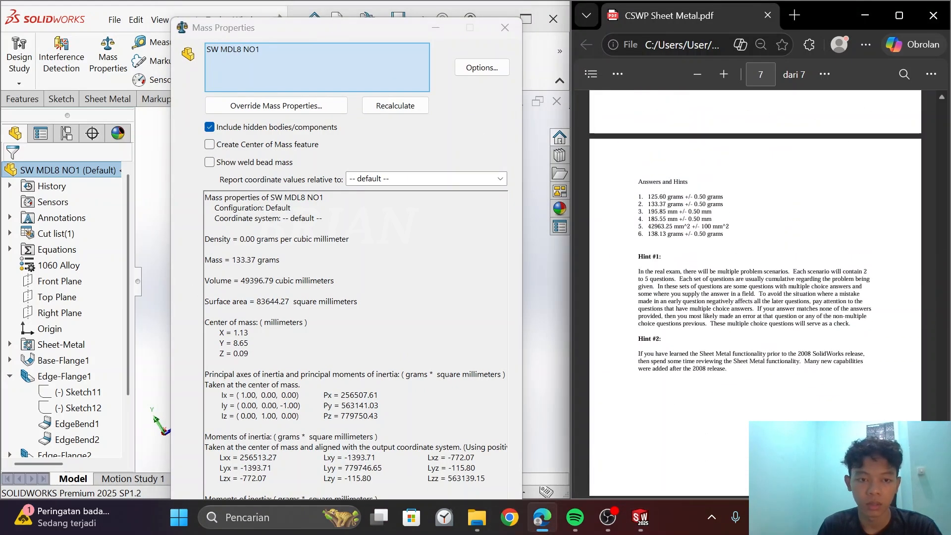
click(205, 197)
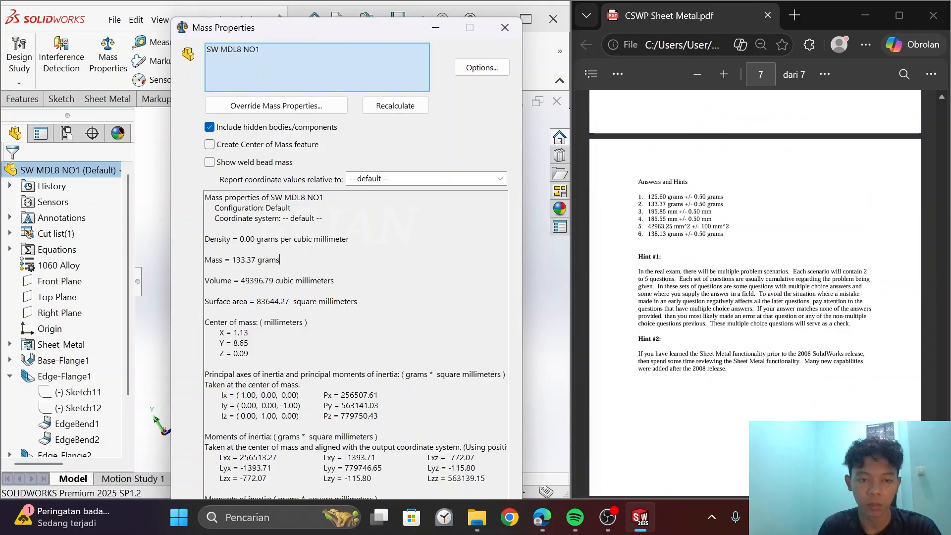
drag(205, 270, 205, 259)
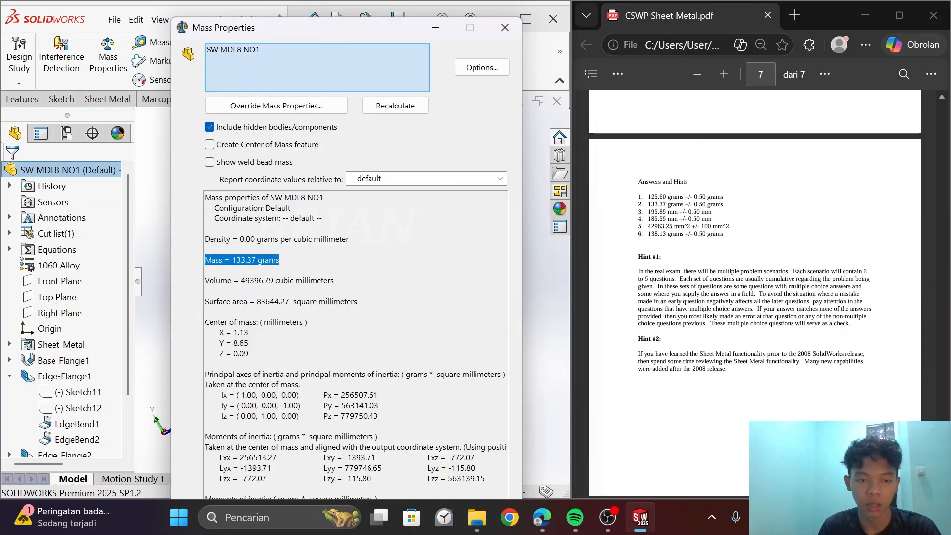
click(648, 204)
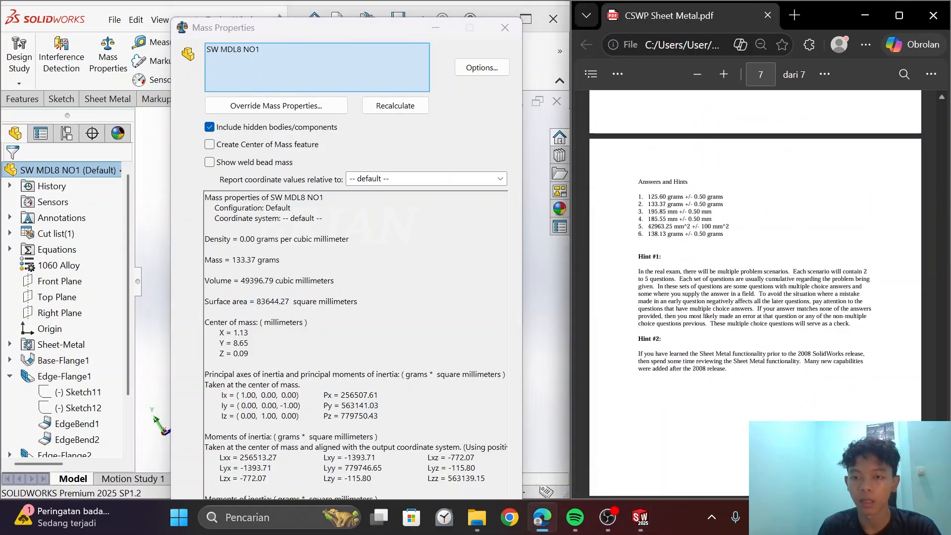
drag(639, 196, 724, 205)
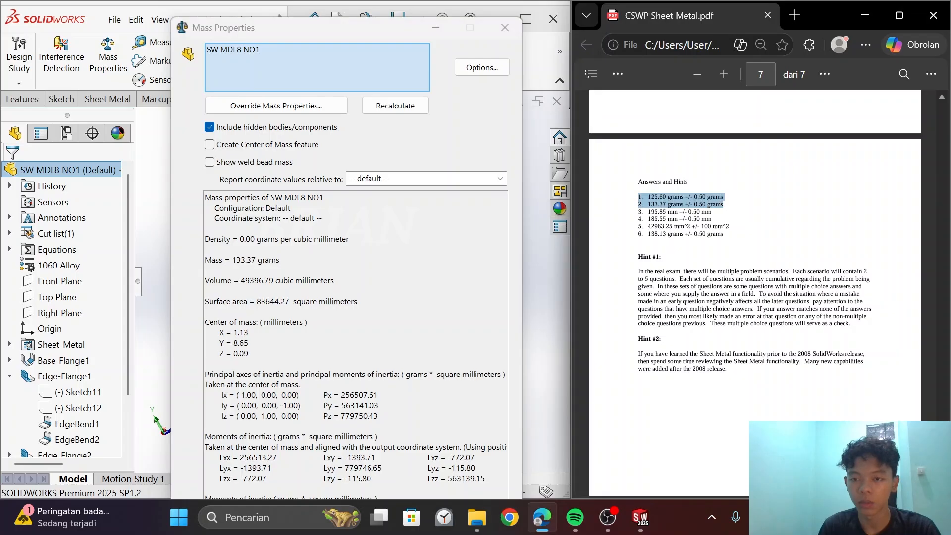
click(678, 231)
drag(639, 197, 722, 204)
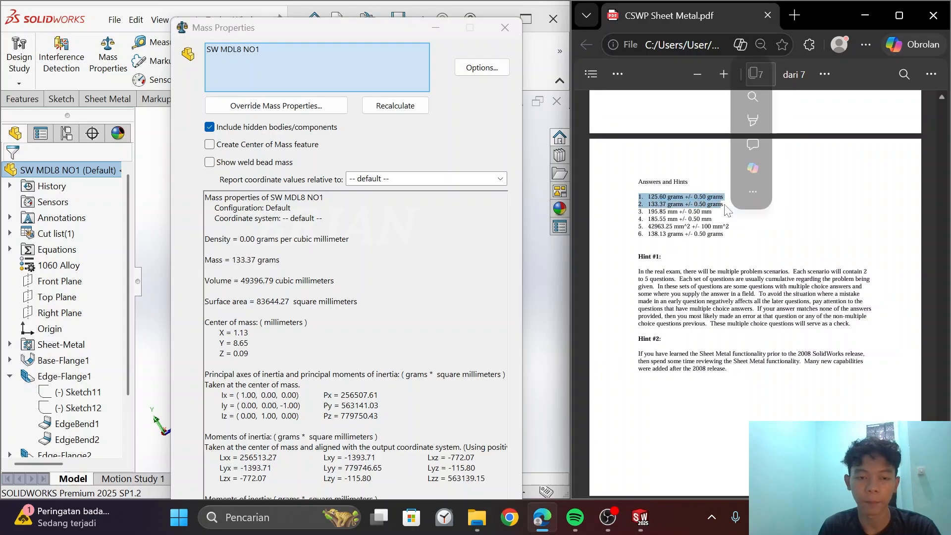
click(727, 211)
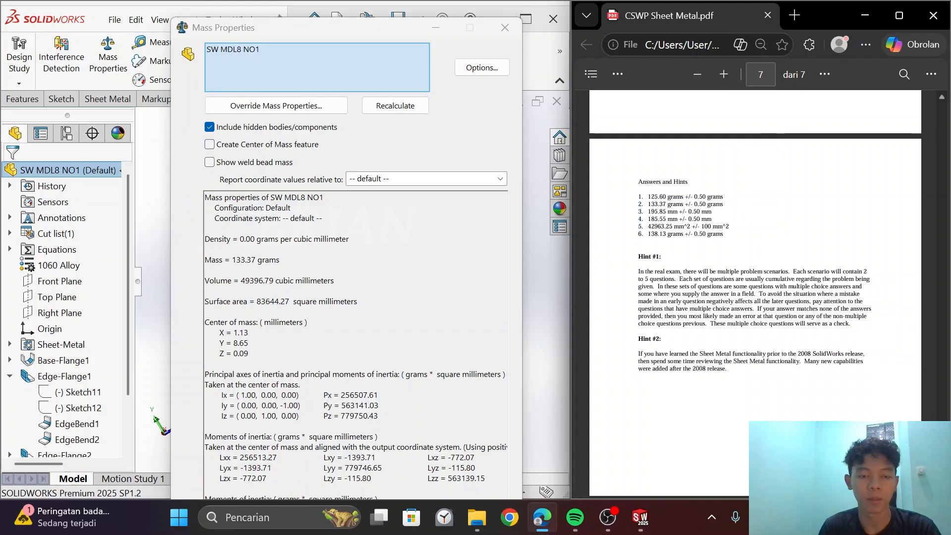
drag(280, 260, 205, 260)
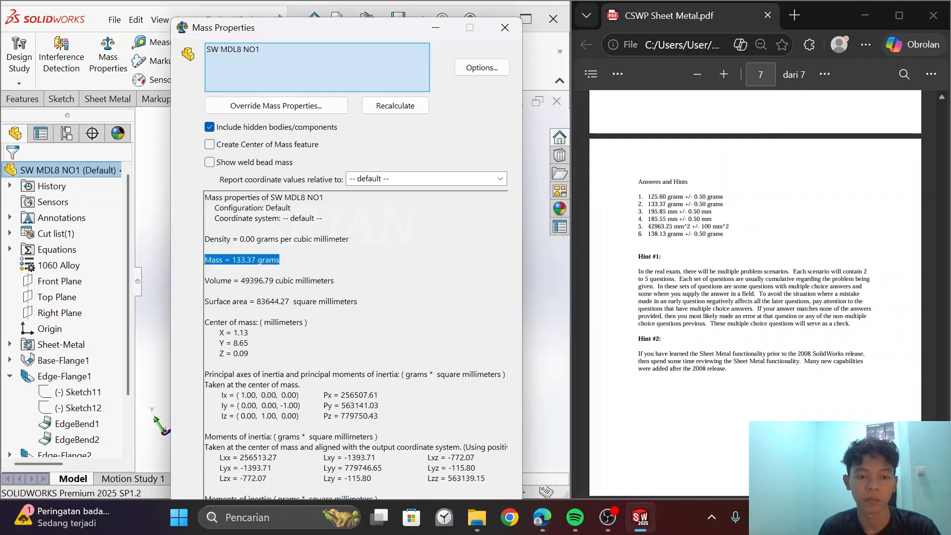
- Set global variable A to 180 and global variable B to 100, following the values given for Question 3
click(351, 239)
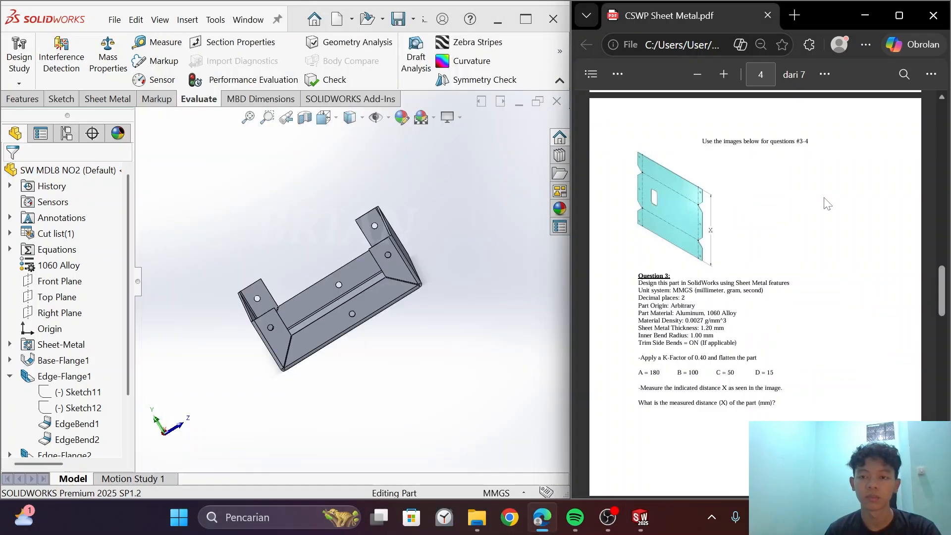
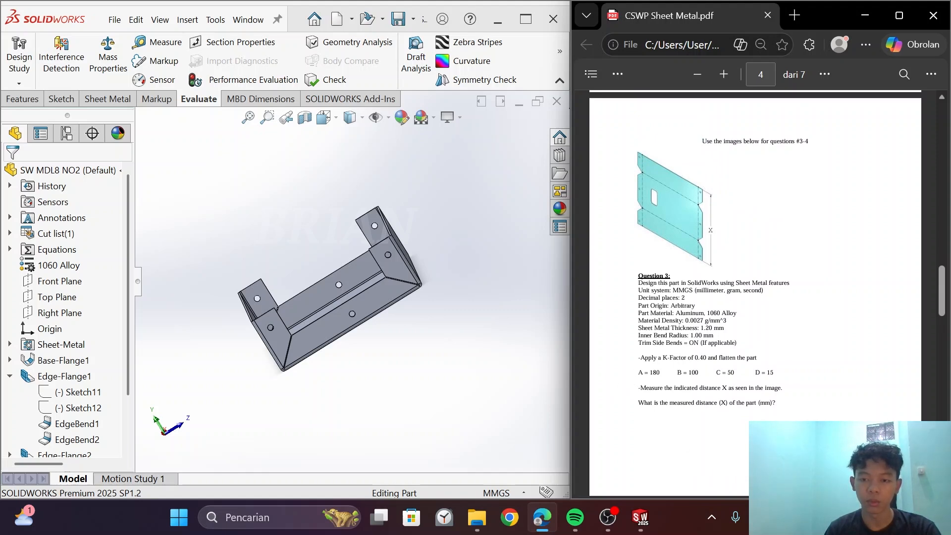
drag(638, 372, 816, 375)
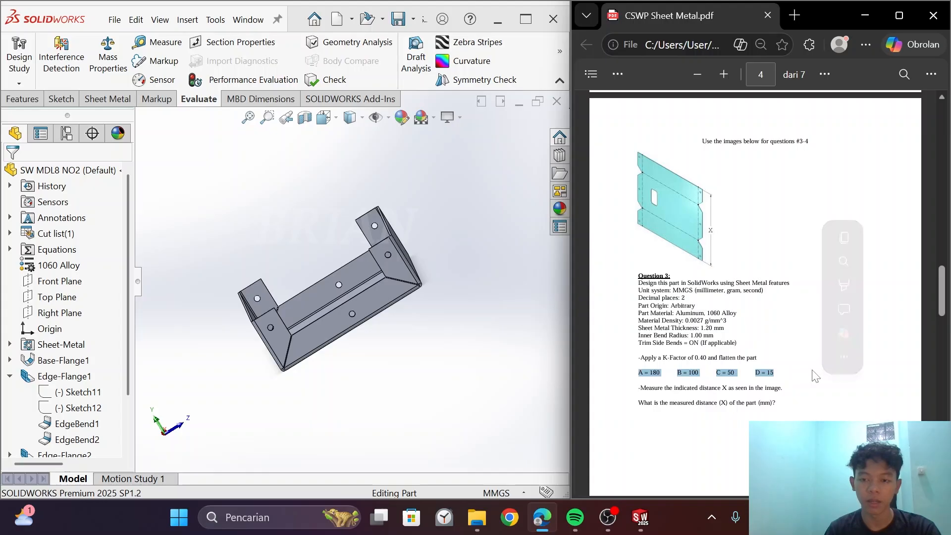
click(216, 19)
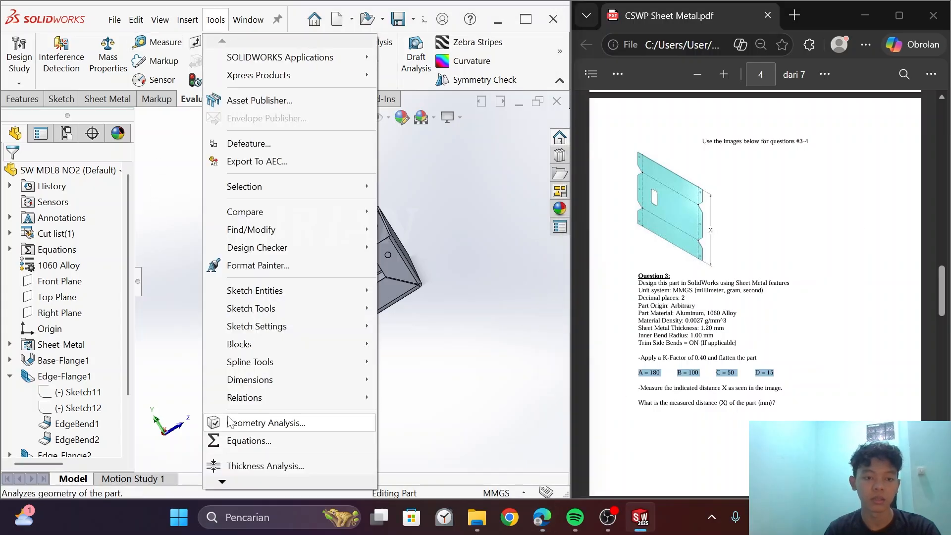
click(242, 441)
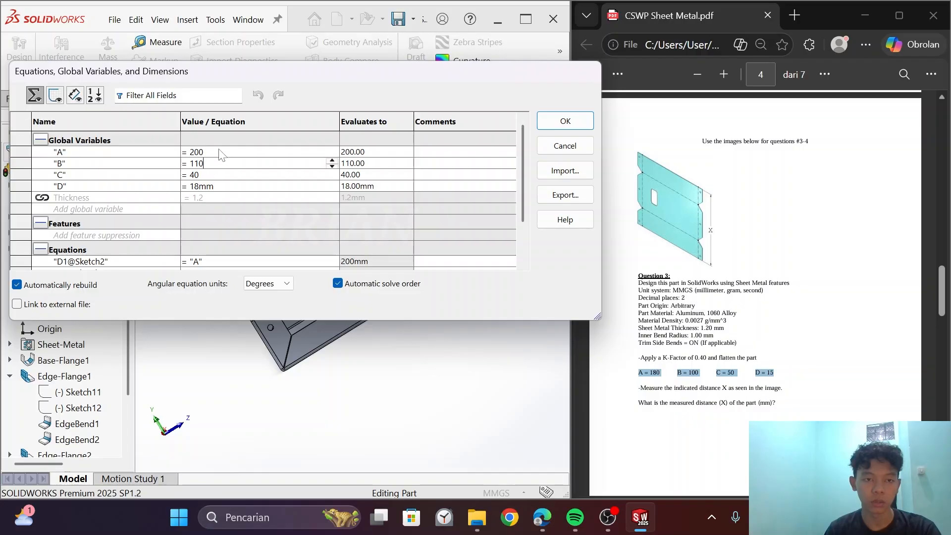
click(197, 152)
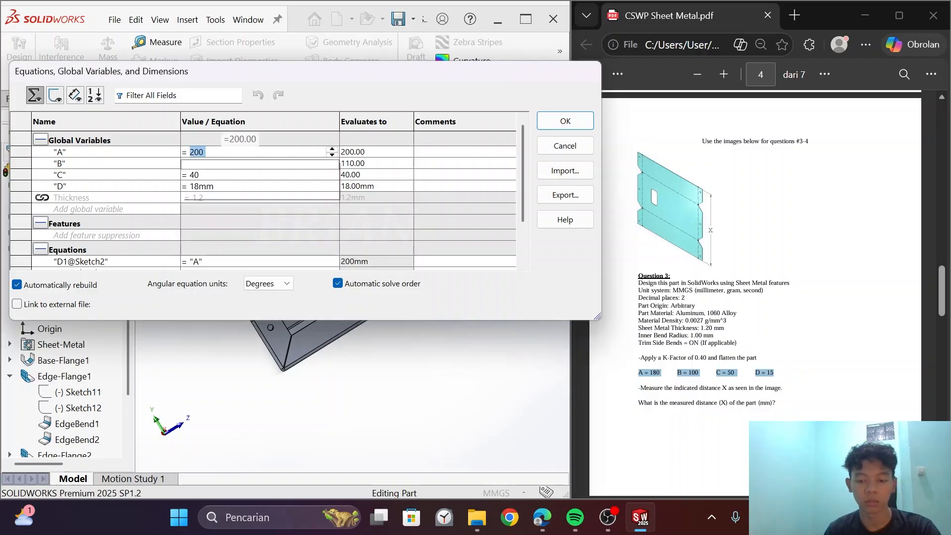
text(180)
mouse_move(216, 170)
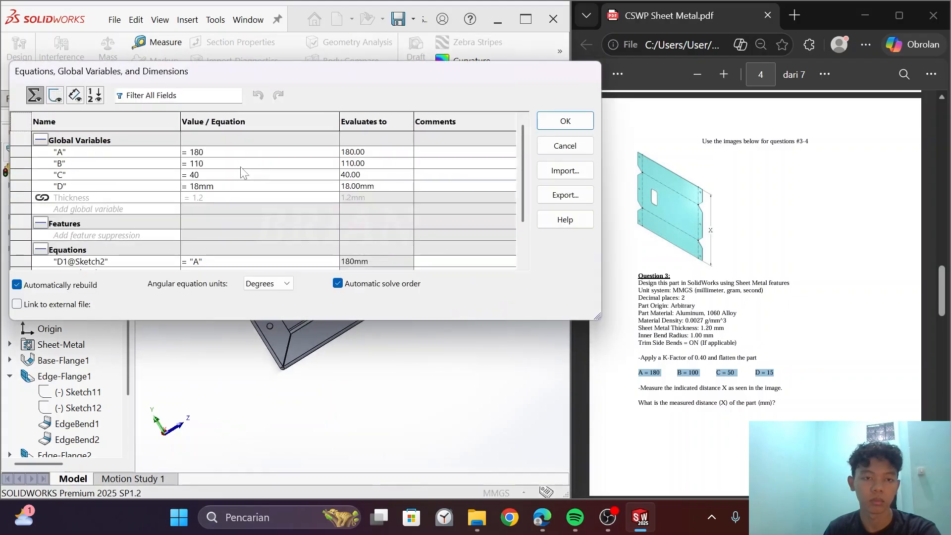
click(236, 166)
drag(234, 166, 194, 165)
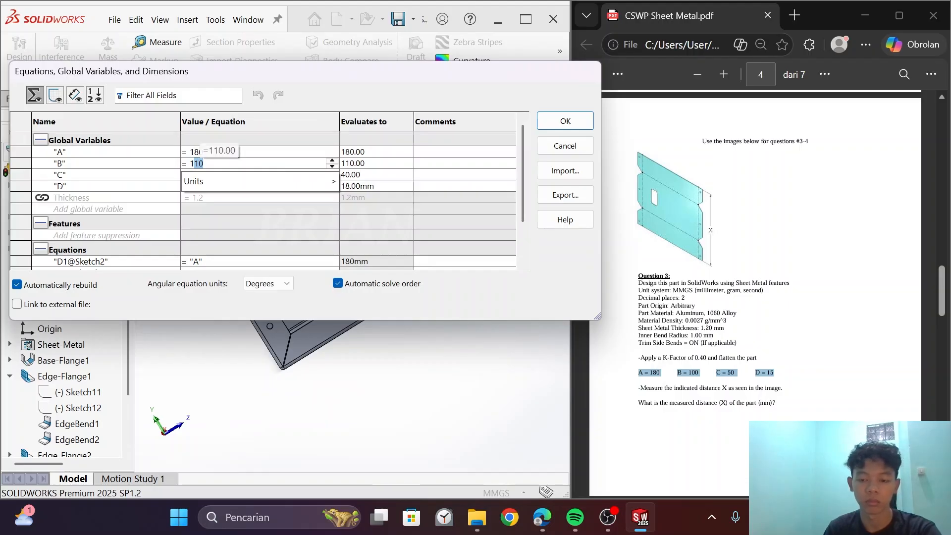
text(00)
key(Return)
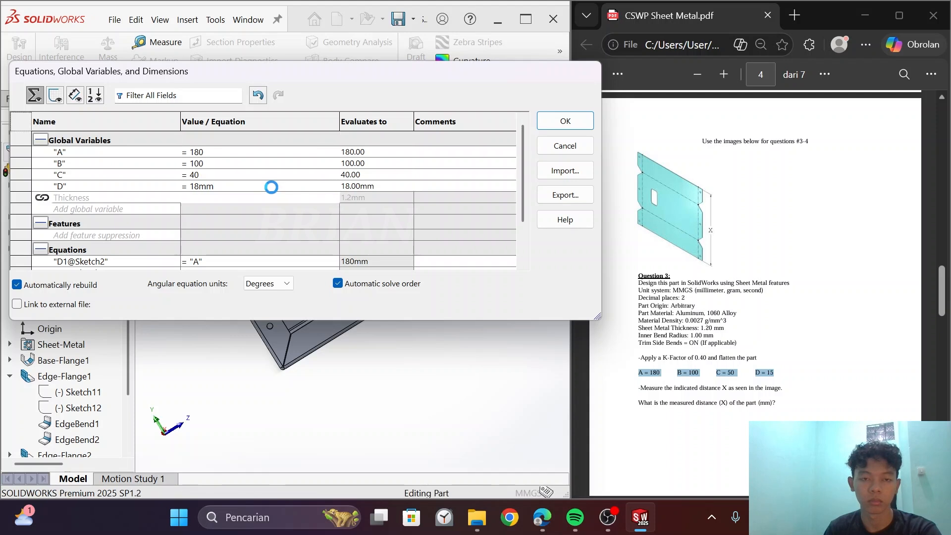
- Set global variable C to 50 in the part's equations
click(261, 174)
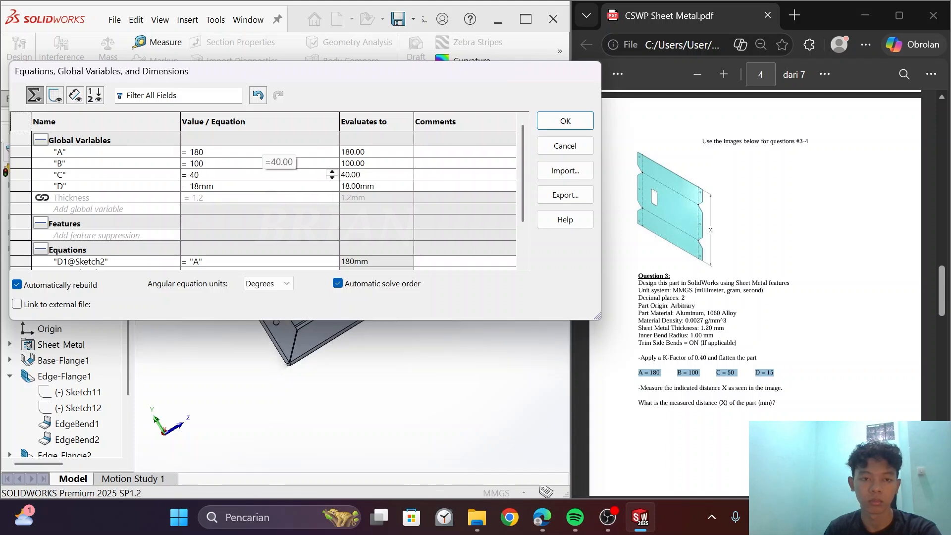
key(BackSpace)
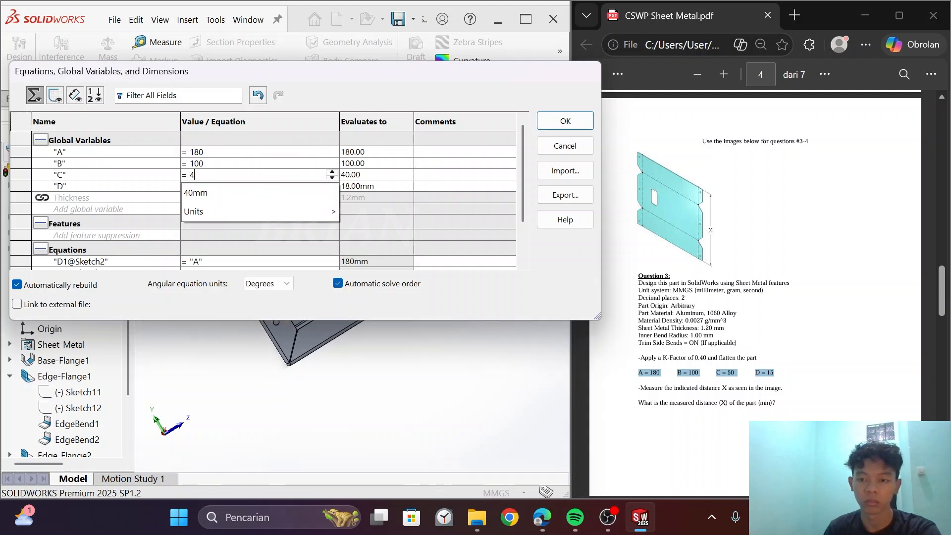
key(BackSpace)
text(50)
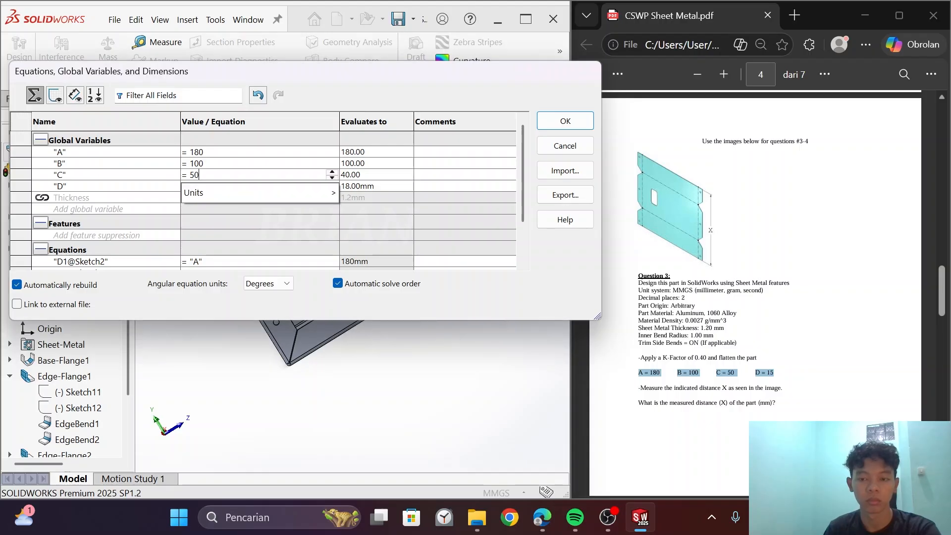
key(Return)
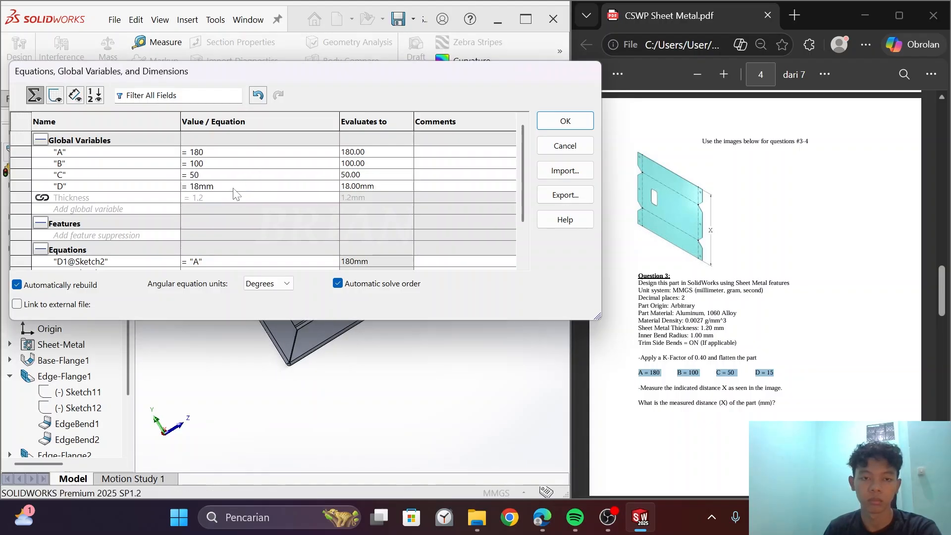
- Set global variable D to 15 and apply the equation changes to the part
click(233, 187)
key(BackSpace)
key(BackSpace)
key(BackSpace)
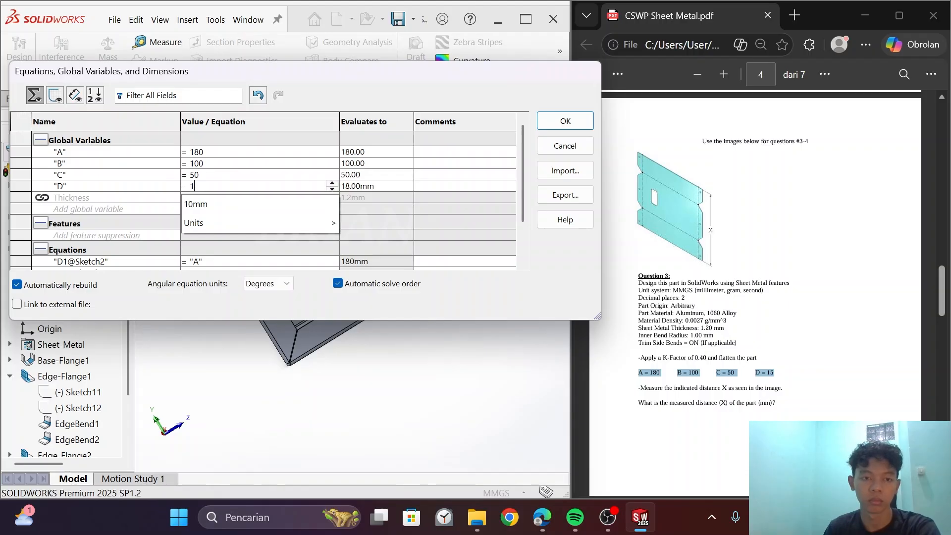
key(BackSpace)
text(15)
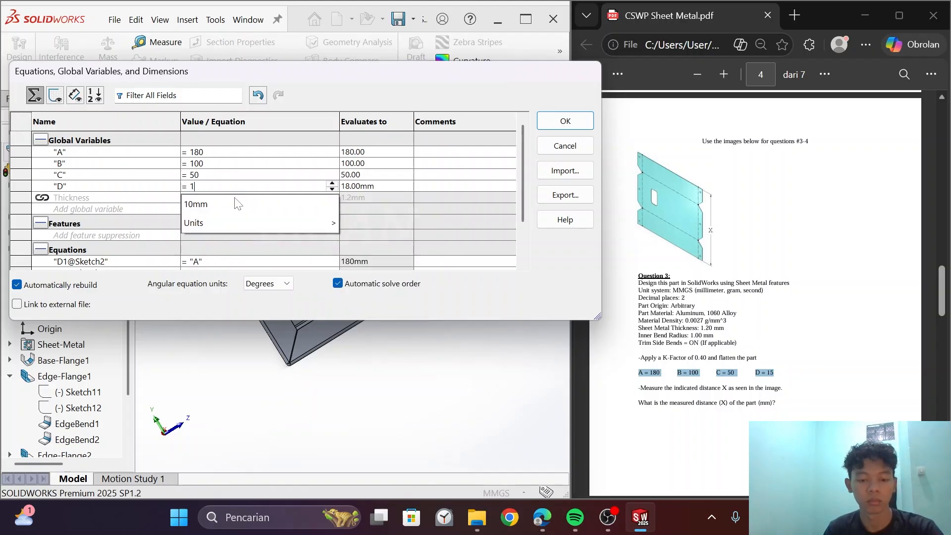
key(Return)
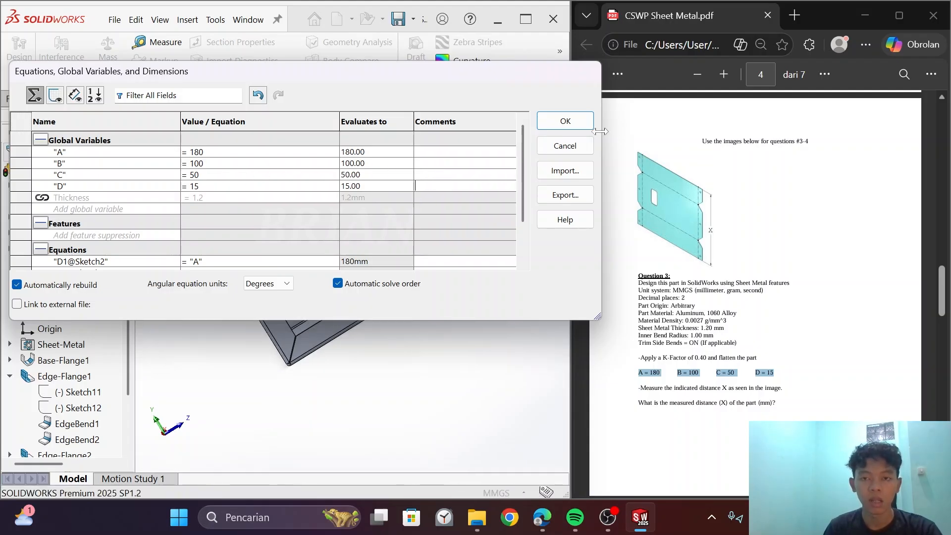
click(570, 124)
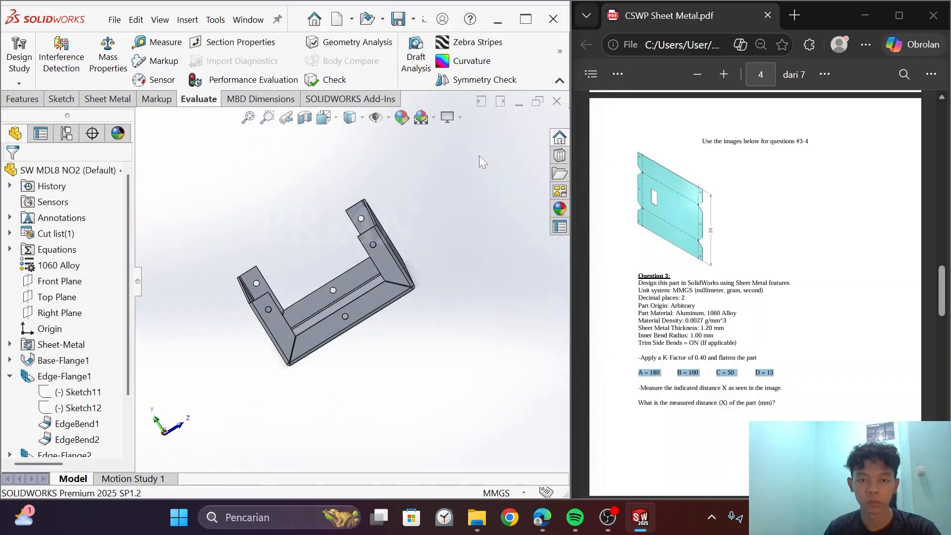
- Edit the Sheet-Metal1 feature to override its default bend allowance with a K-Factor of 0.4, as Question 3 requires
click(803, 396)
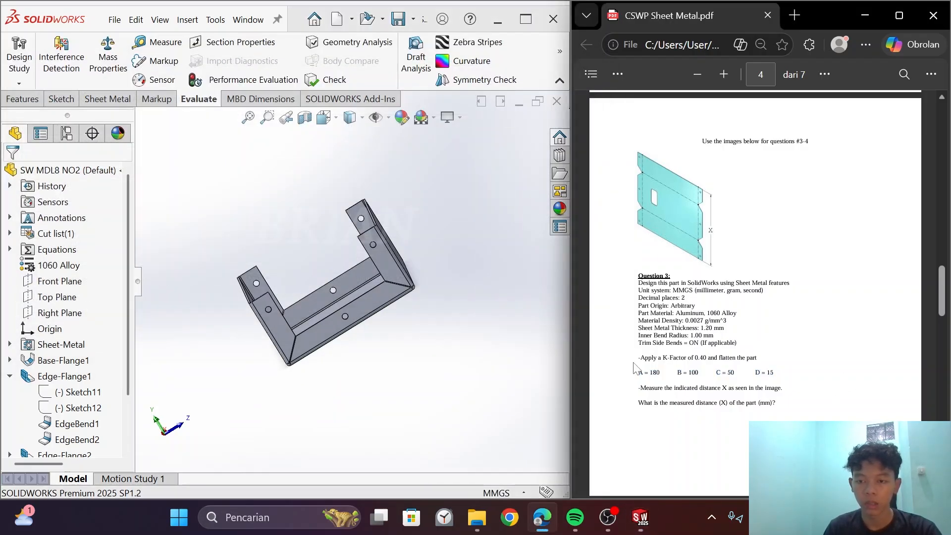
drag(648, 358, 756, 357)
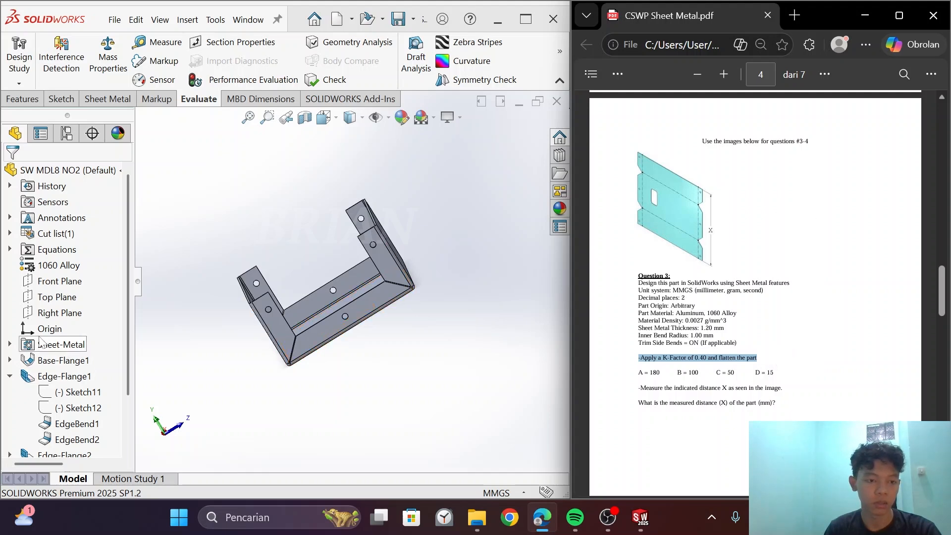
click(10, 344)
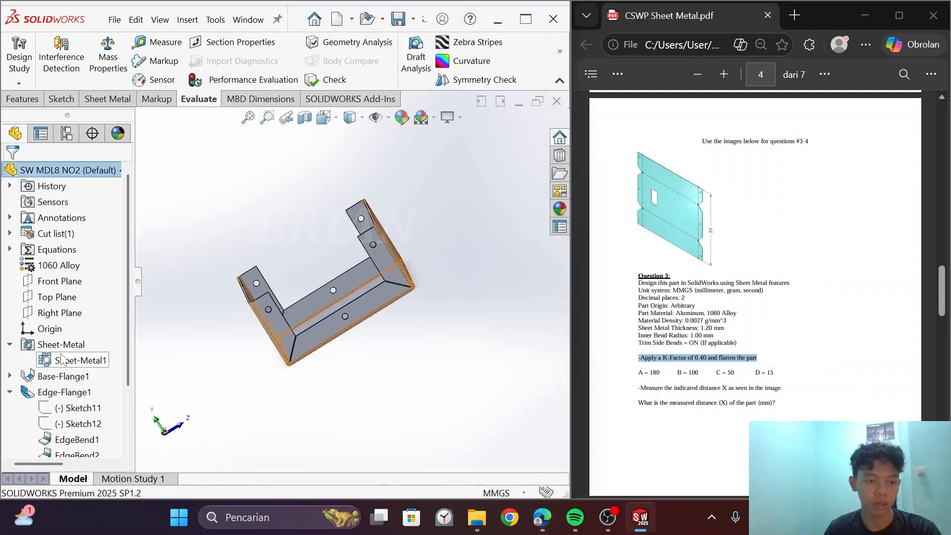
click(80, 361)
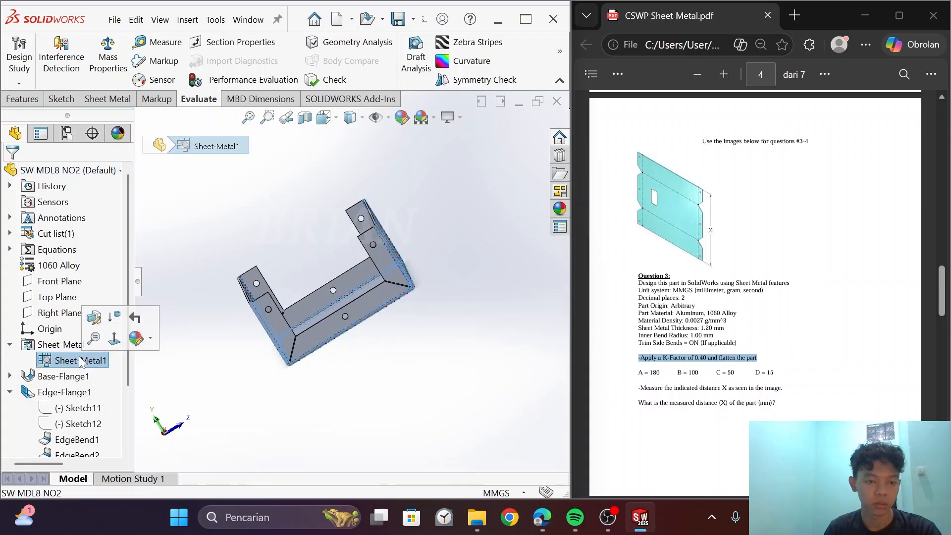
click(95, 317)
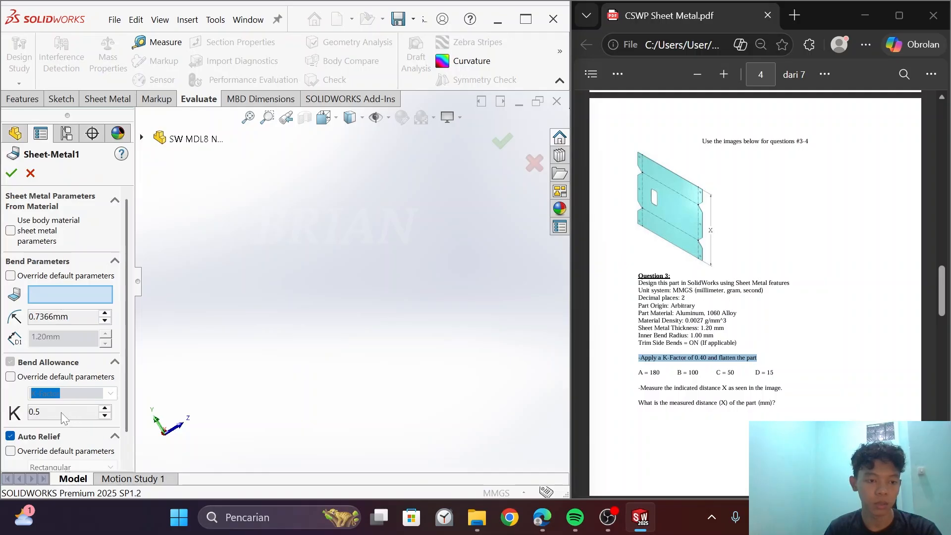
scroll(132, 340, down, 2)
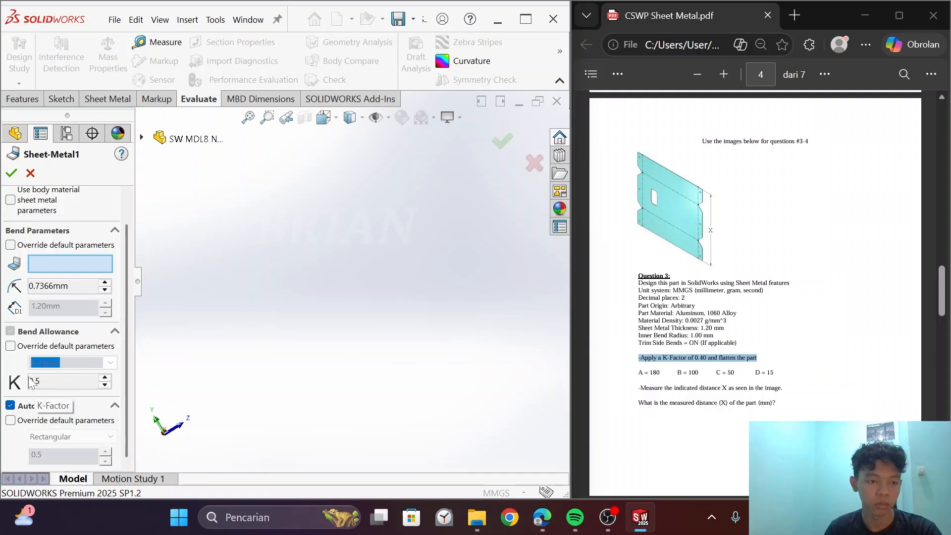
click(10, 346)
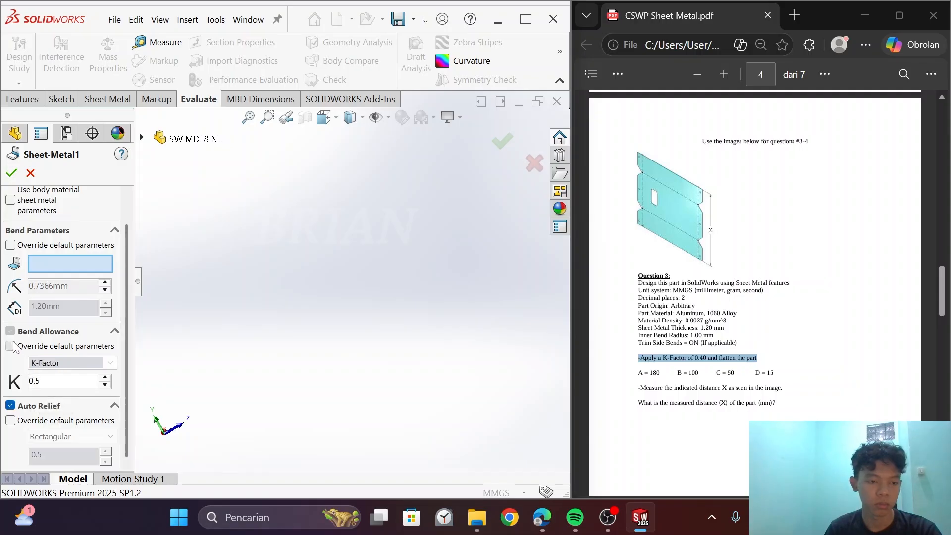
click(42, 382)
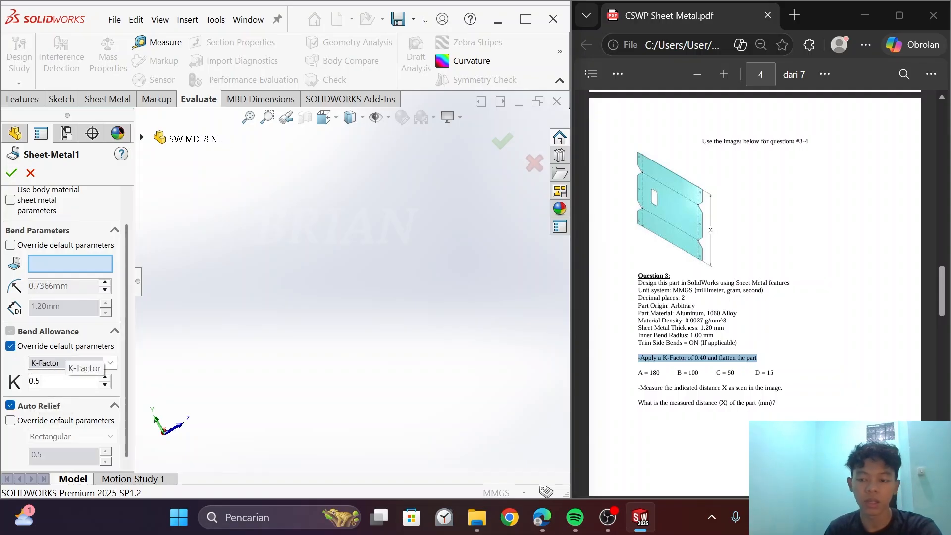
key(BackSpace)
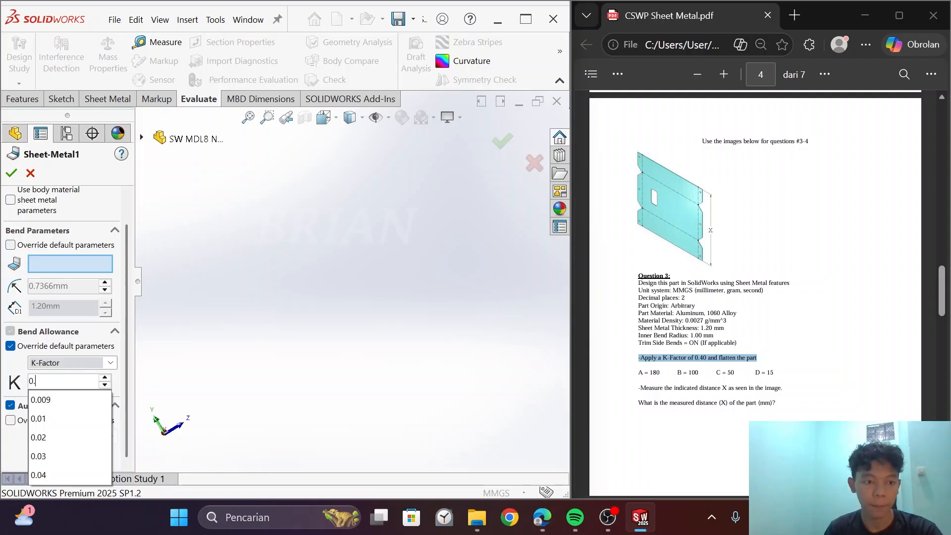
text(4)
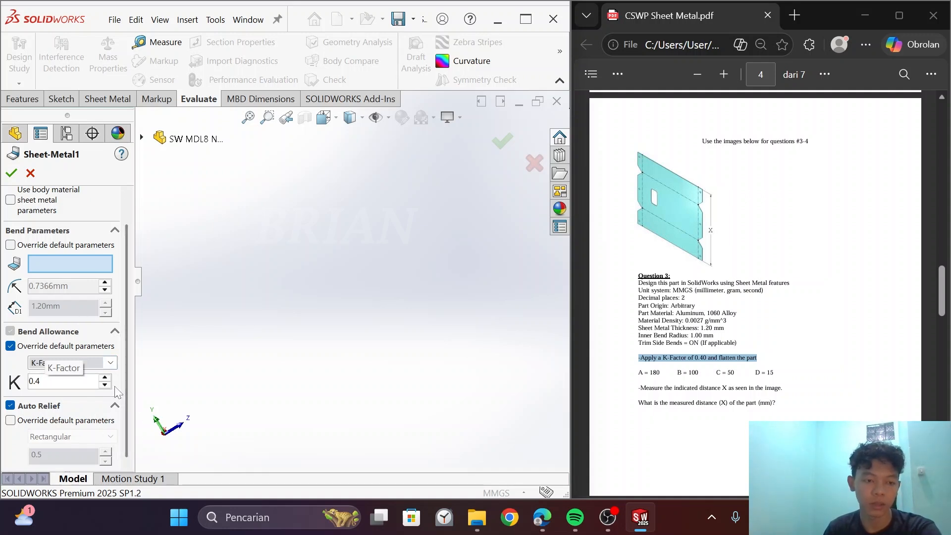
drag(87, 381, 15, 385)
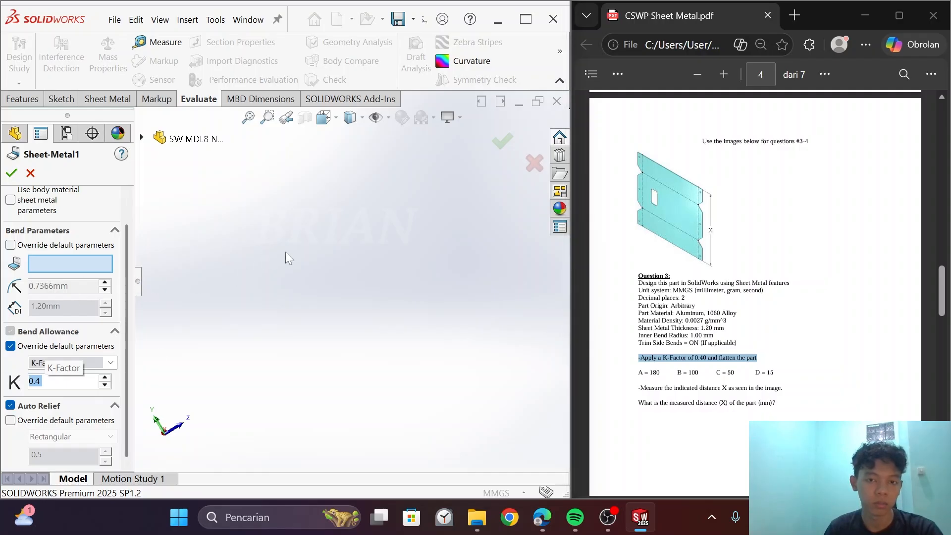
click(12, 173)
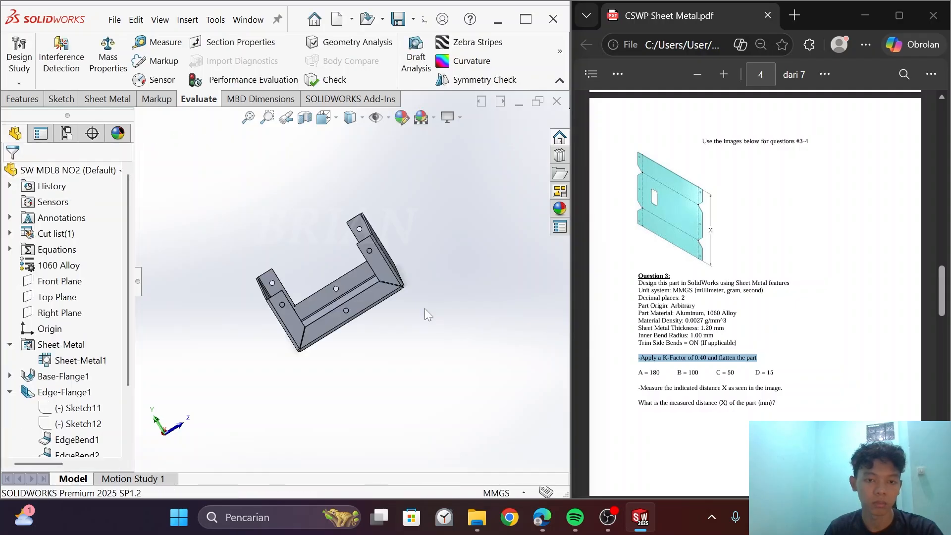
- Flatten the sheet metal part with the Flatten command
scroll(337, 251, up, 1)
scroll(337, 251, down, 1)
scroll(337, 251, down, 1)
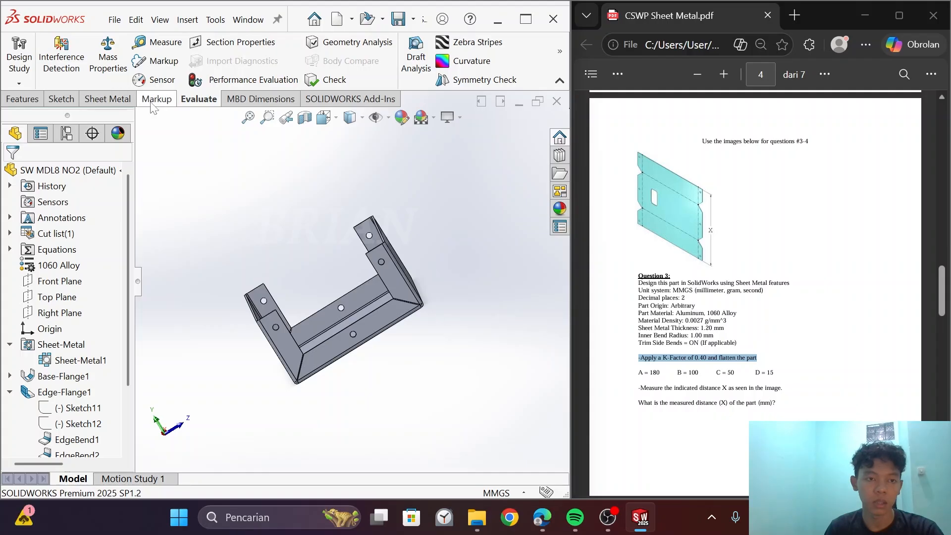
click(125, 104)
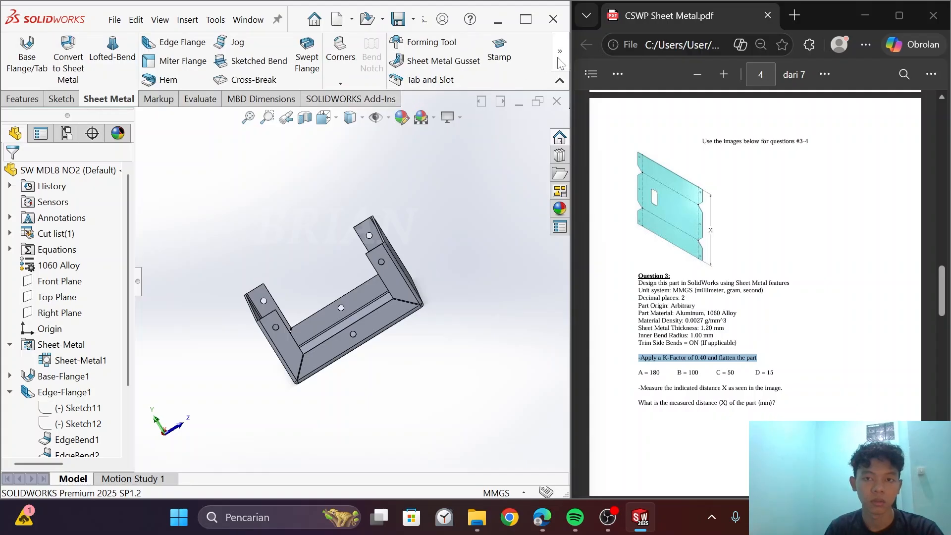
mouse_move(561, 58)
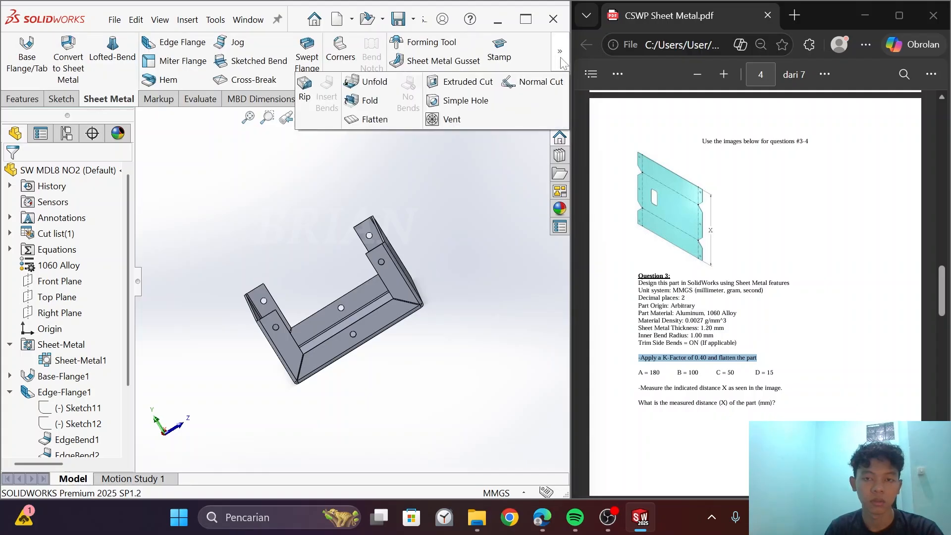
click(352, 119)
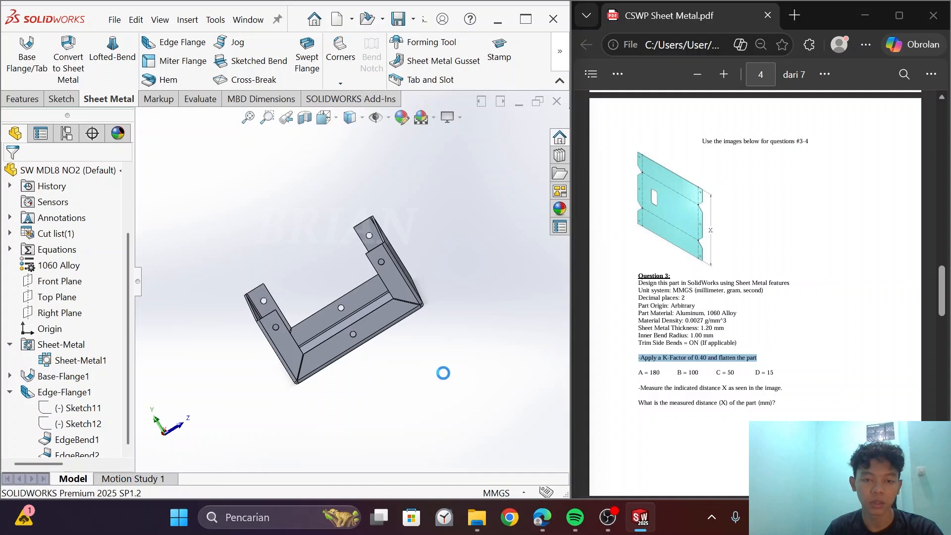
- Measure the flattened part's distance X along its bounding edge, as indicated in the Question 3 image
middle_drag(385, 354, 188, 389)
scroll(451, 402, up, 3)
middle_drag(484, 369, 464, 266)
scroll(486, 367, up, 2)
scroll(423, 324, down, 3)
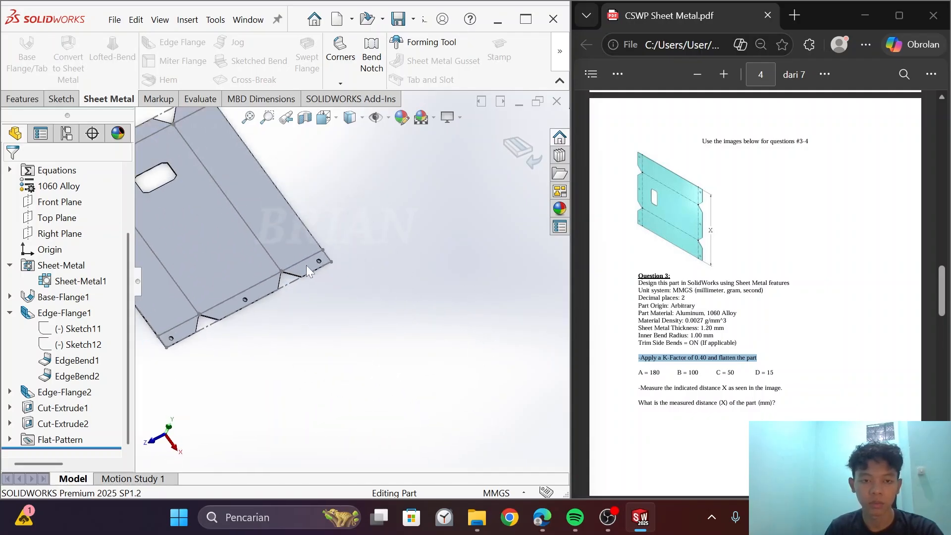
scroll(306, 265, up, 3)
click(337, 119)
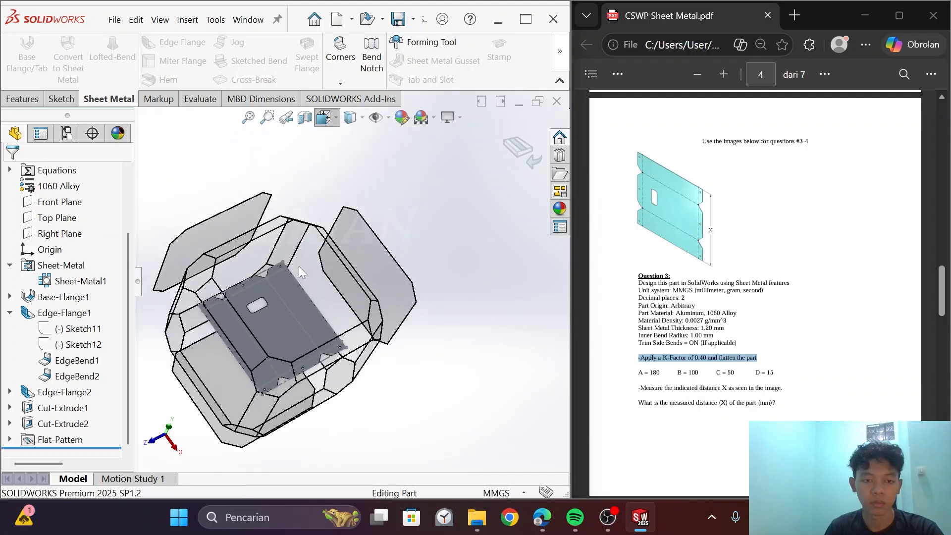
click(299, 266)
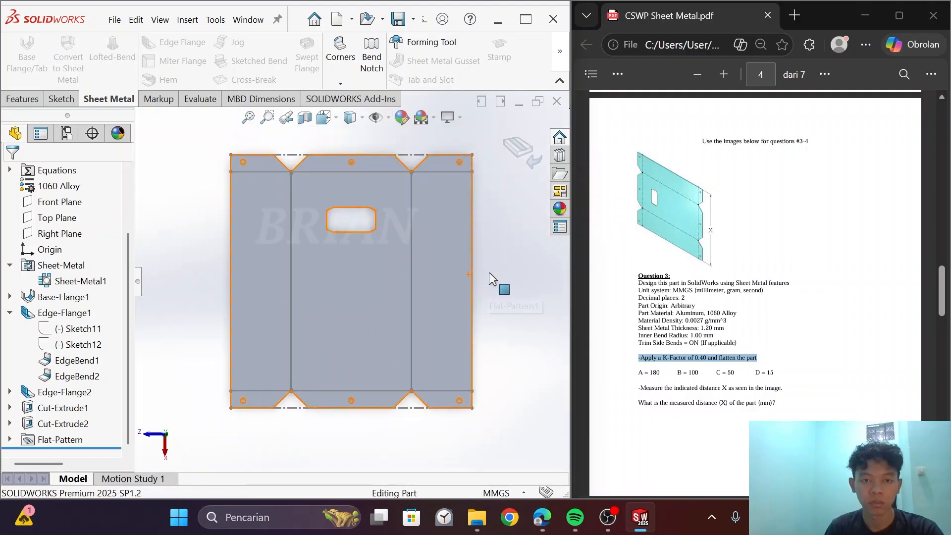
middle_drag(489, 268, 499, 296)
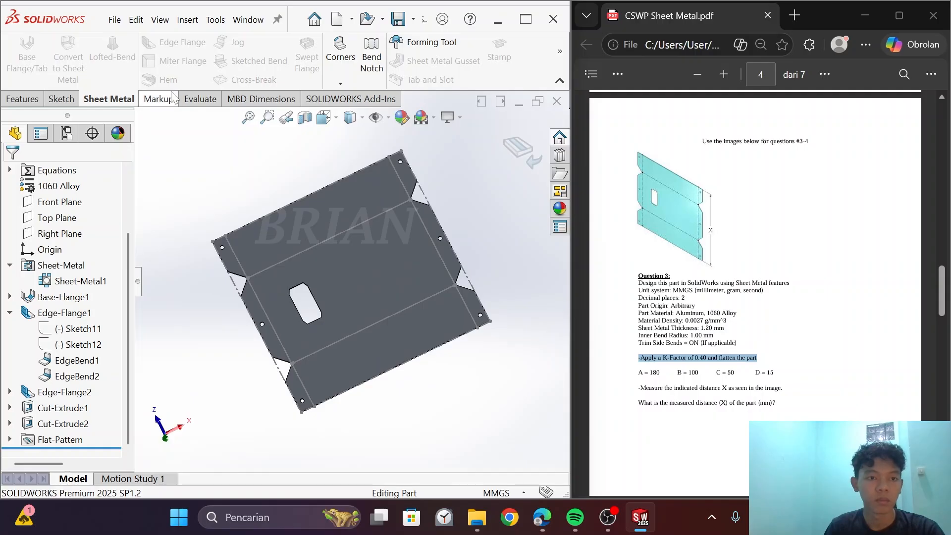
click(200, 99)
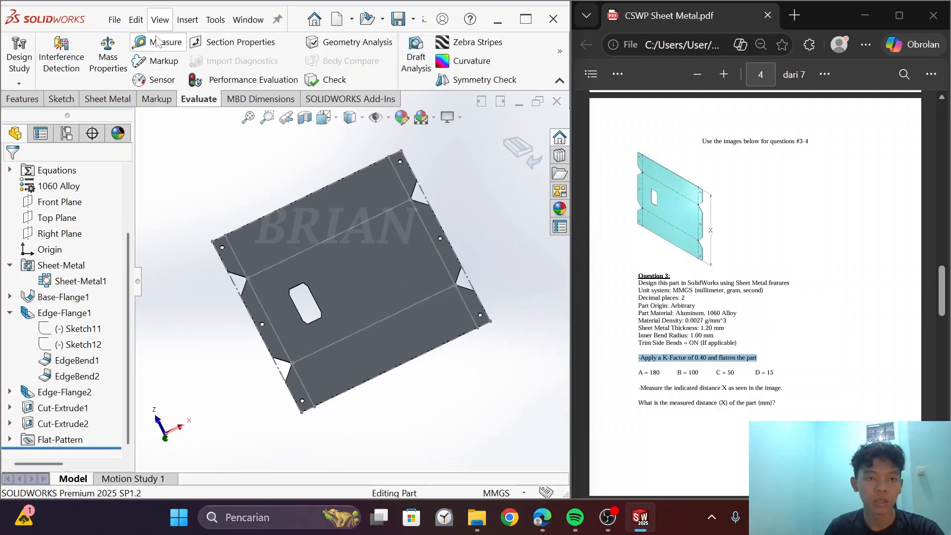
click(160, 42)
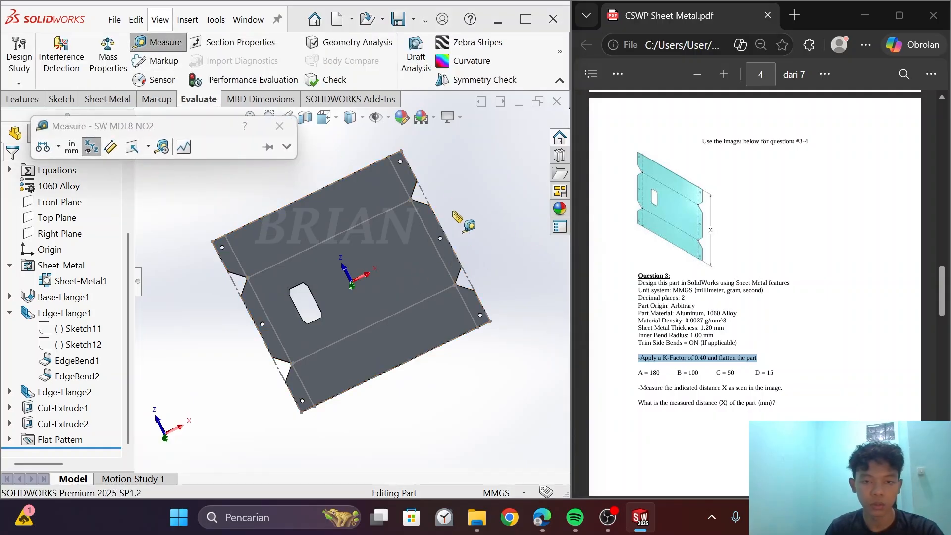
click(432, 206)
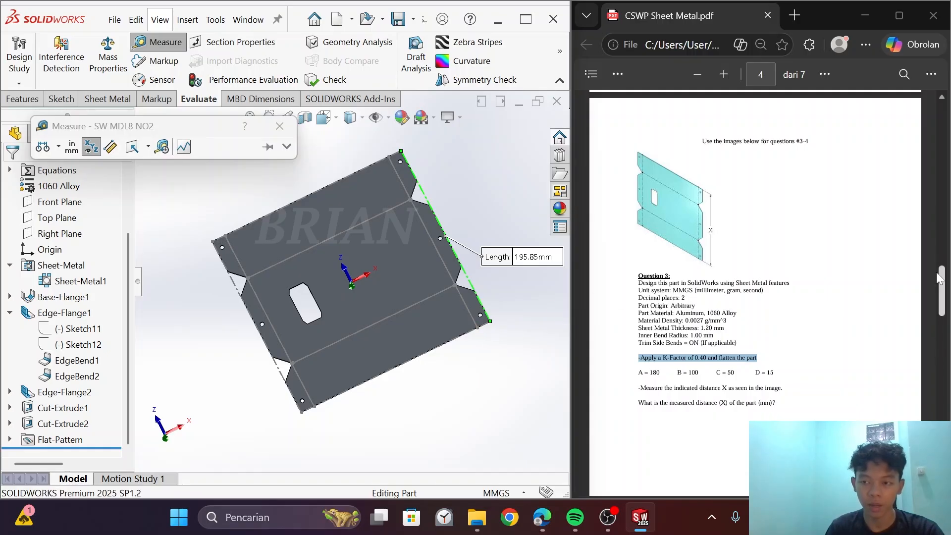
- Check the measured distance X against the Question 3 entry in the PDF's Answers and Hints section
drag(943, 280, 943, 445)
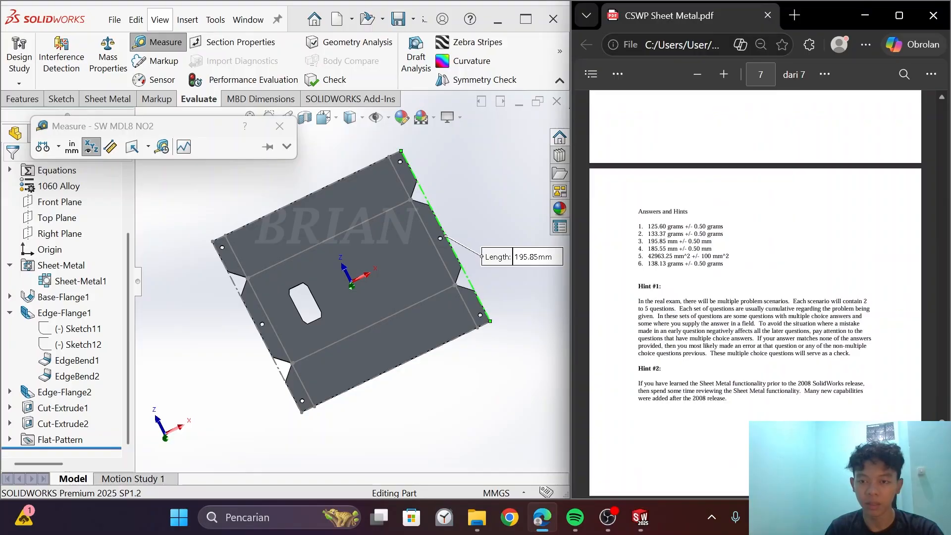
mouse_move(639, 241)
mouse_down()
mouse_move(728, 257)
mouse_move(644, 249)
mouse_up()
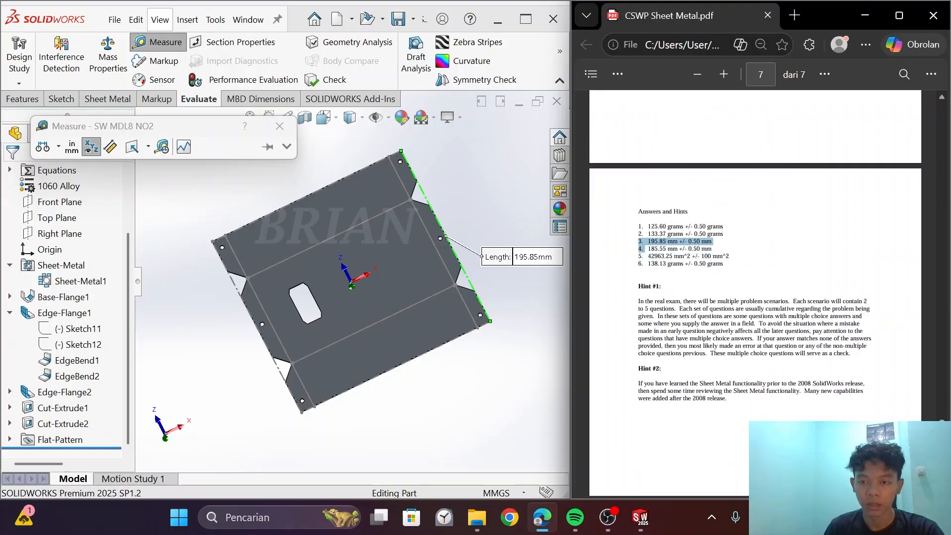
drag(726, 237, 730, 258)
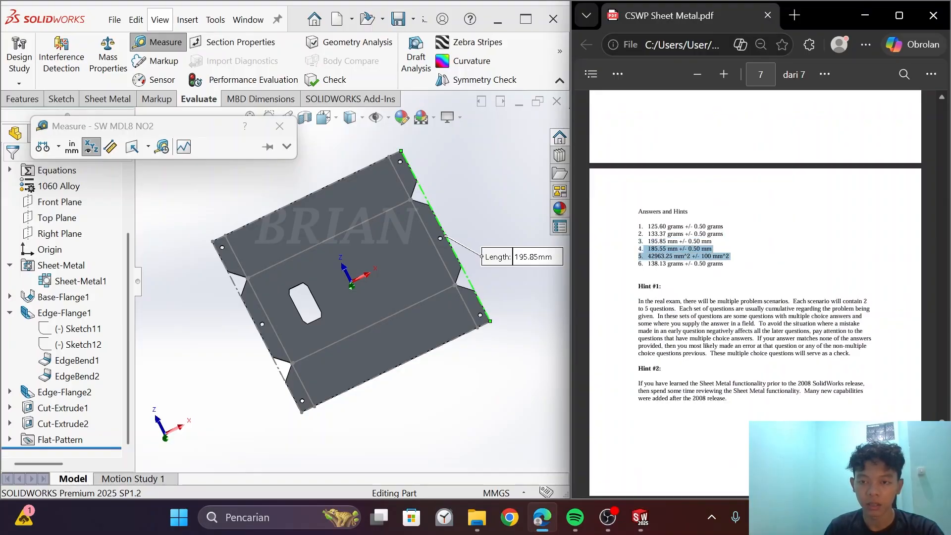
click(660, 260)
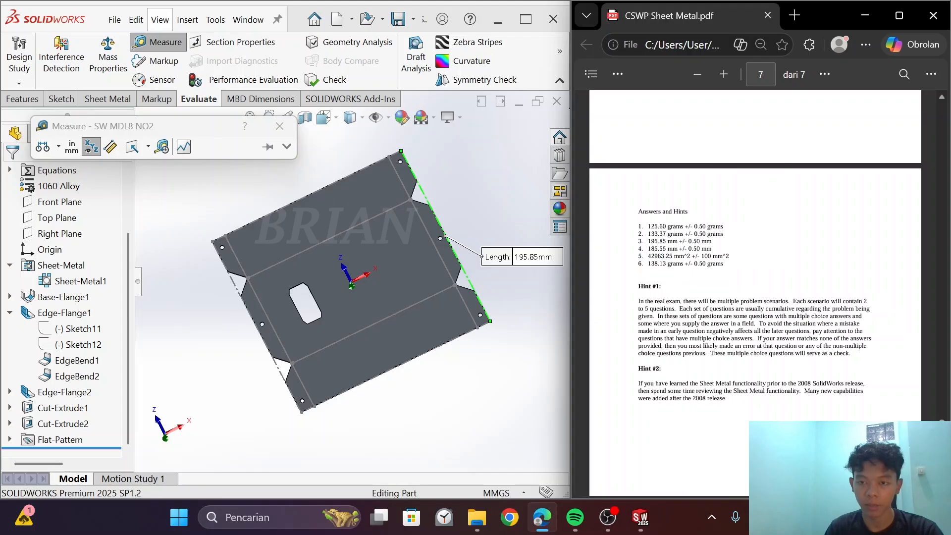
drag(647, 241, 710, 242)
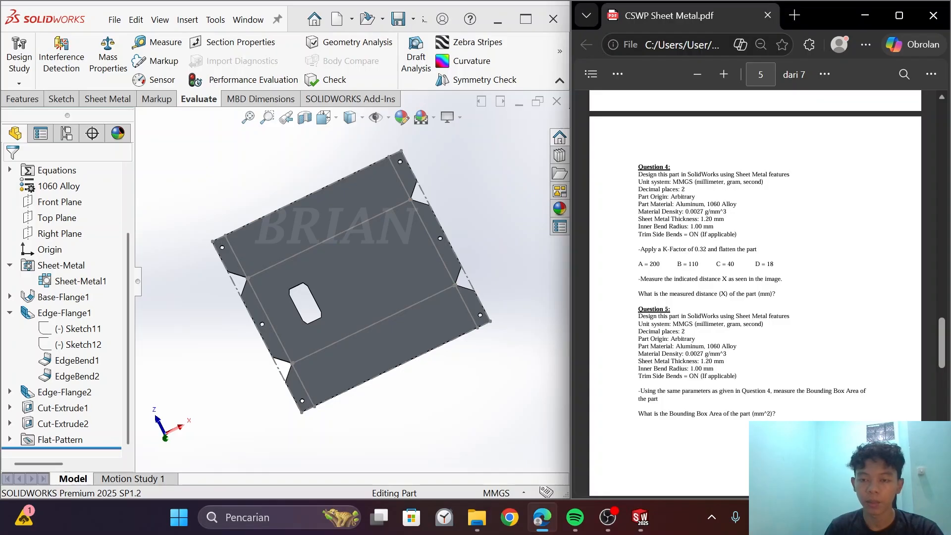
- Read Question 4's parameters in the PDF and set global variable A to 200 in the part's equations
drag(639, 250, 773, 264)
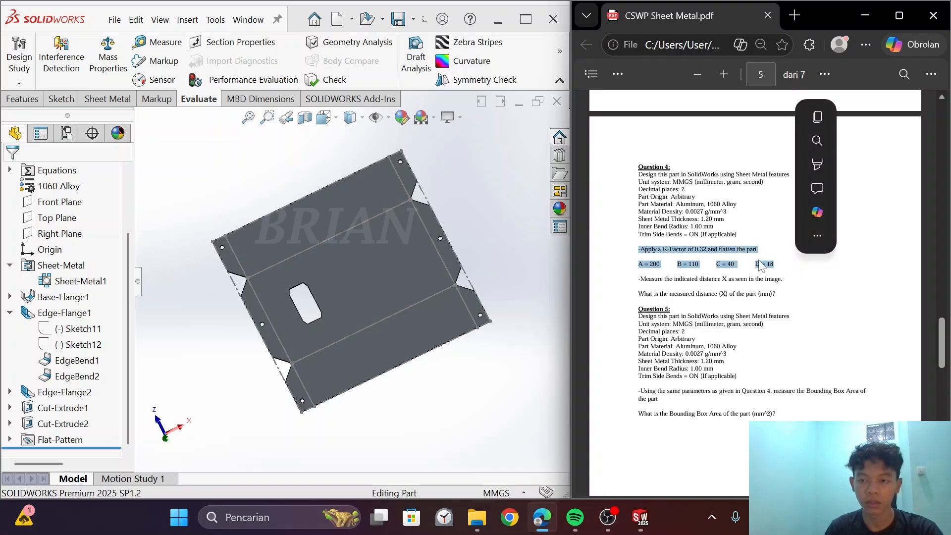
click(791, 272)
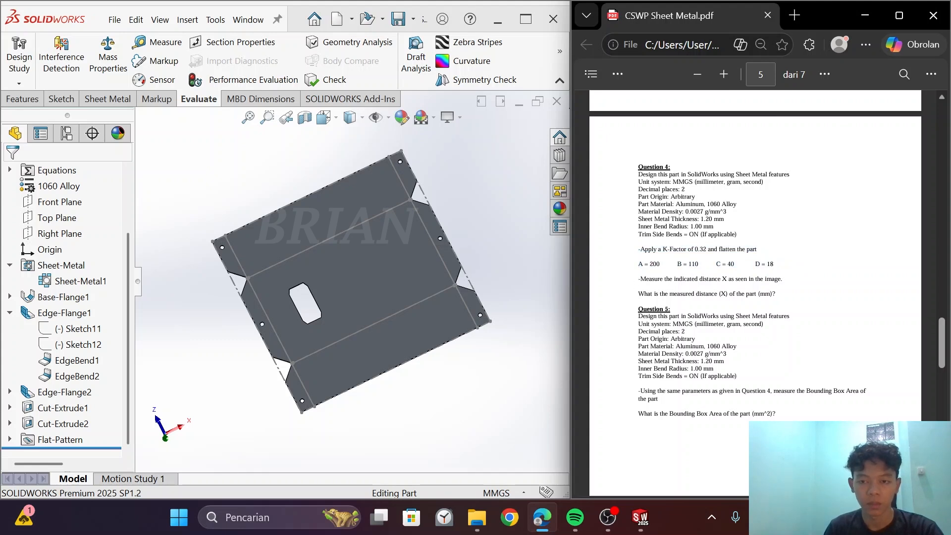
drag(638, 264, 774, 264)
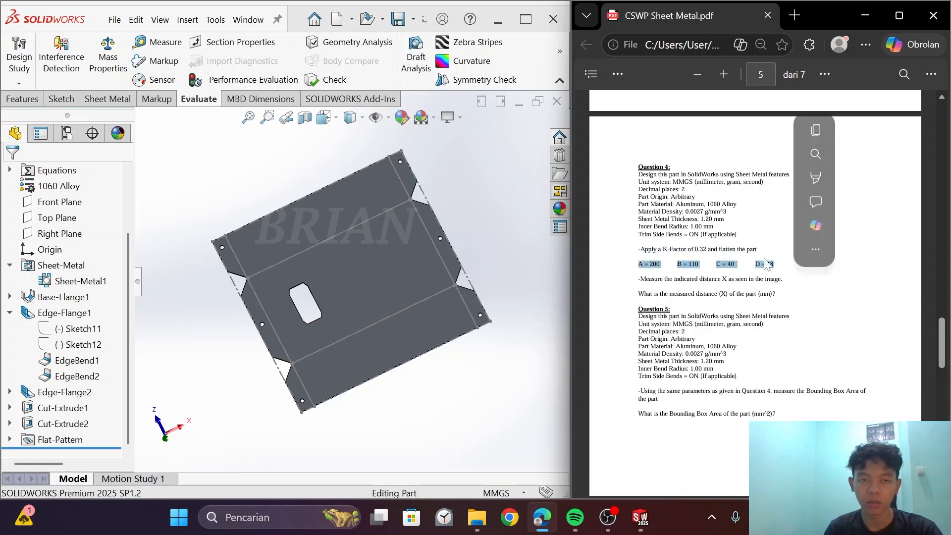
click(216, 20)
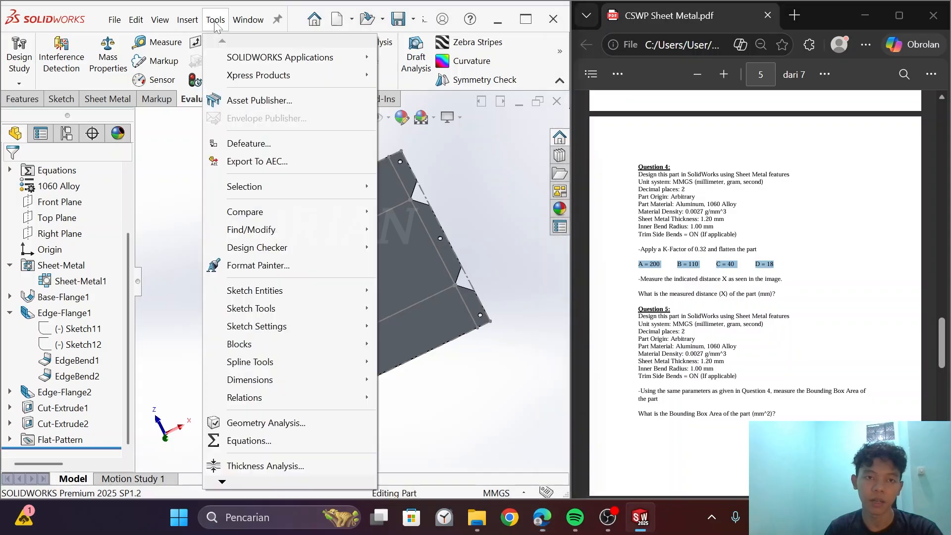
click(248, 441)
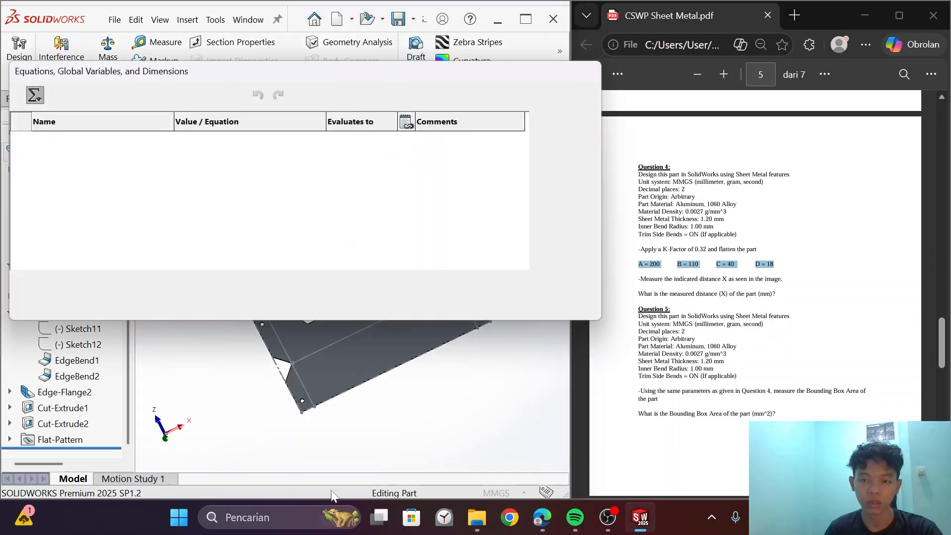
click(197, 152)
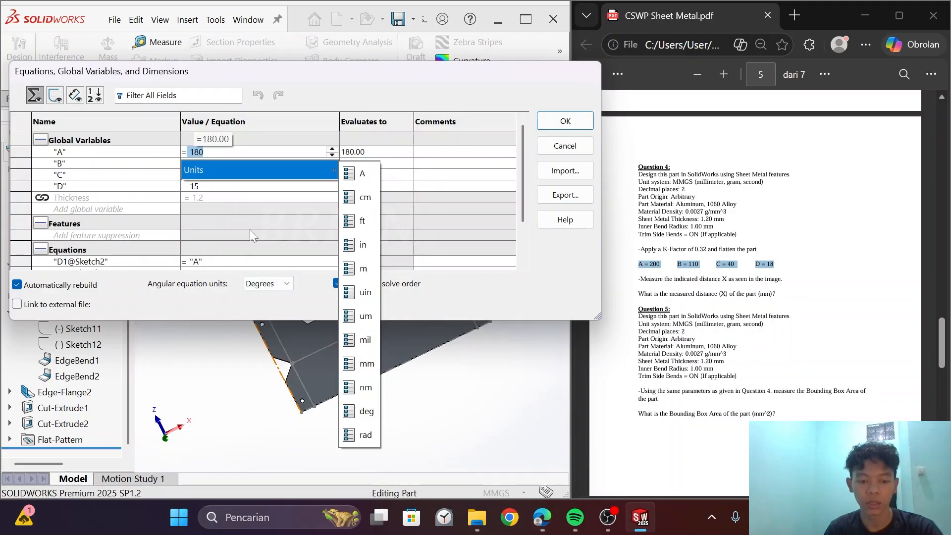
text(200)
key(Return)
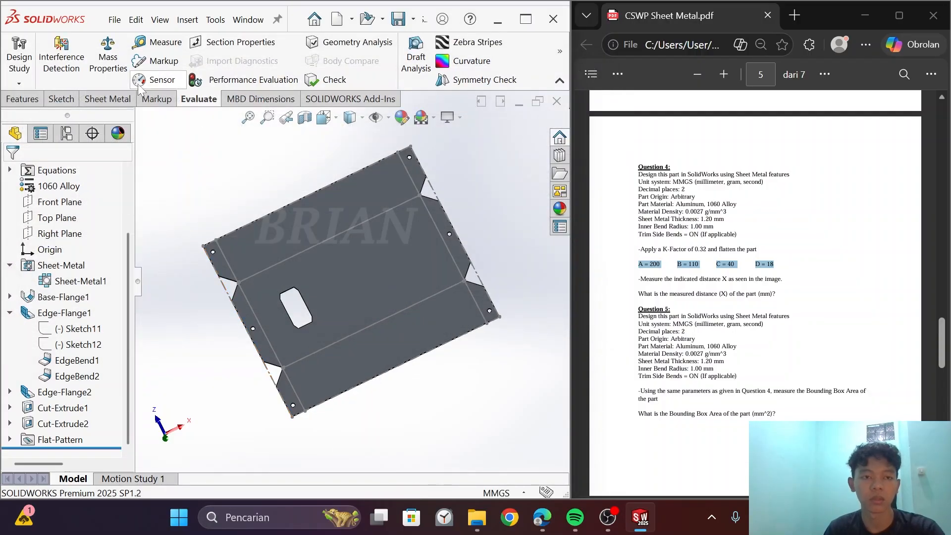
- Reopen the part's equations and set global variable B to 110
click(216, 20)
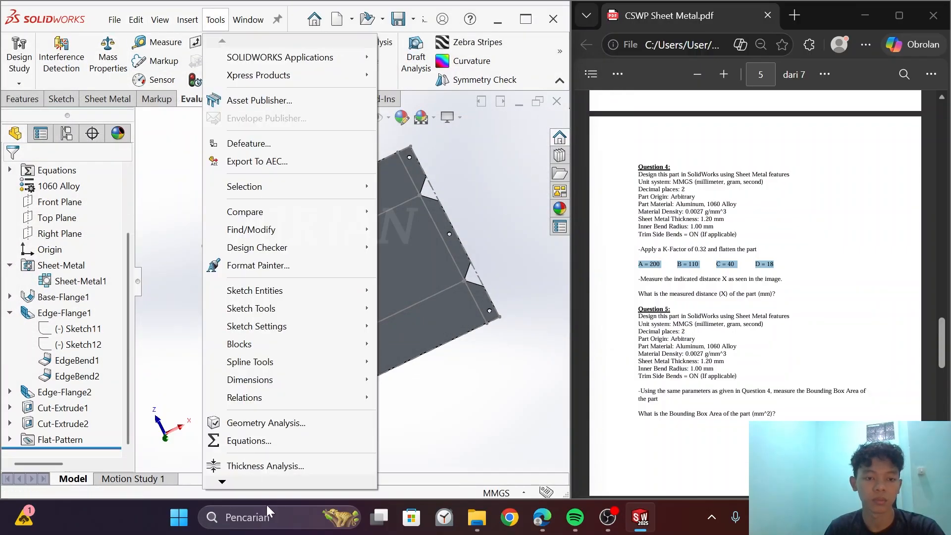
click(234, 441)
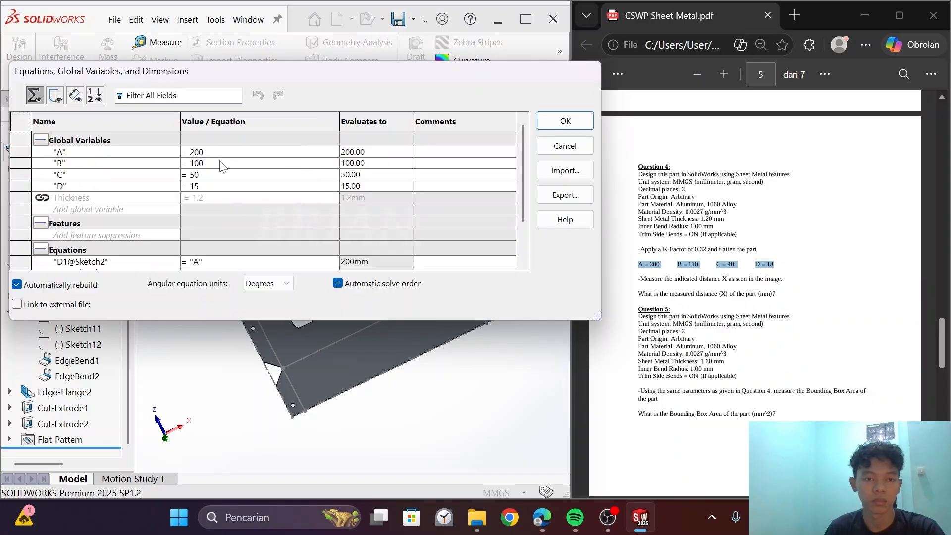
click(204, 163)
key(BackSpace)
key(BackSpace)
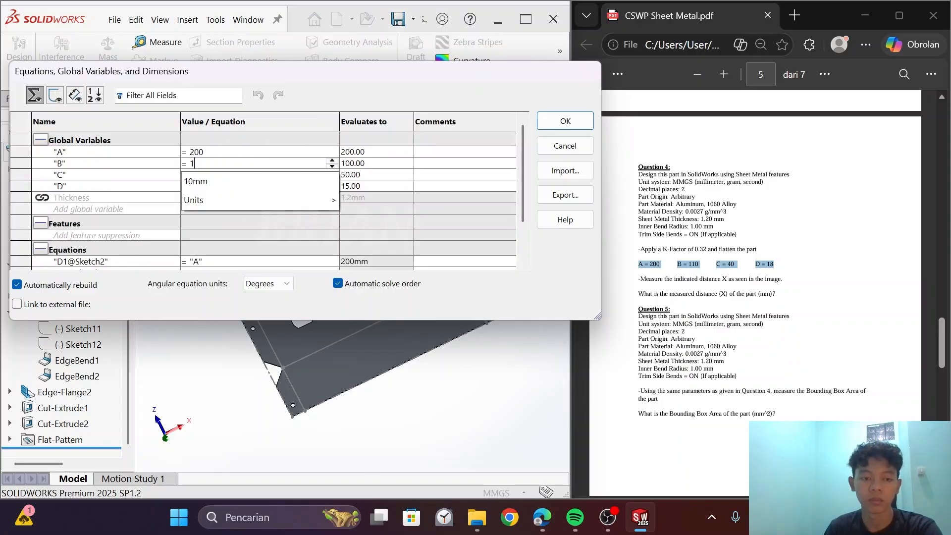
text(10)
key(Return)
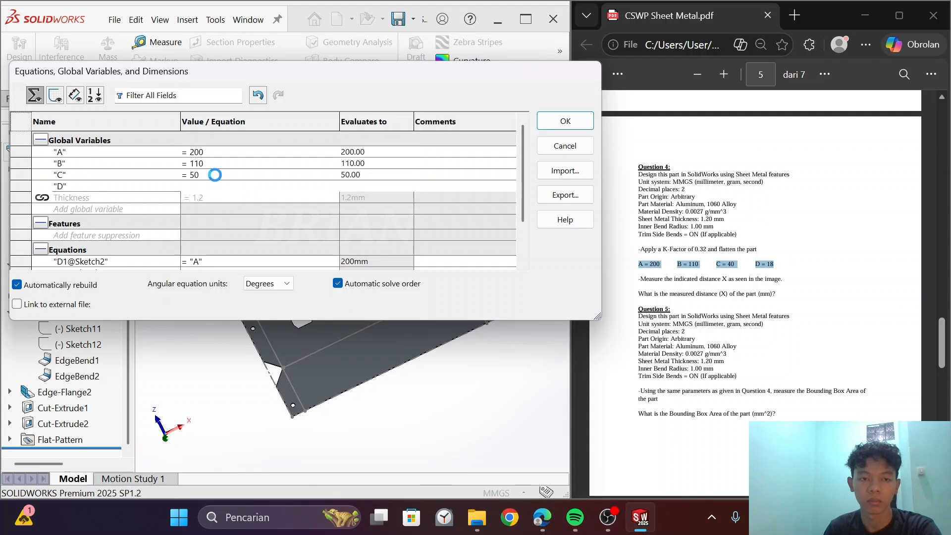
- Set global variable C to 40 in the part's equations
click(216, 177)
key(BackSpace)
key(BackSpace)
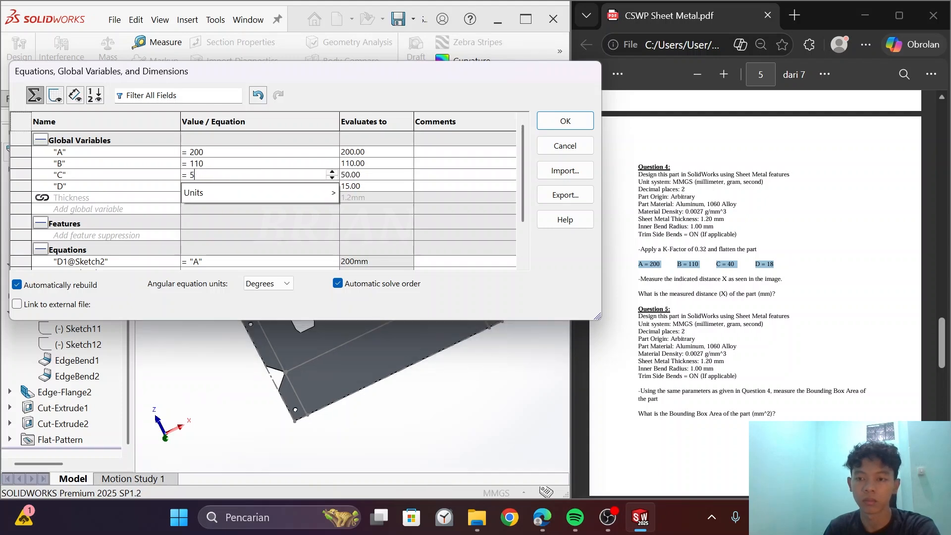
text(40)
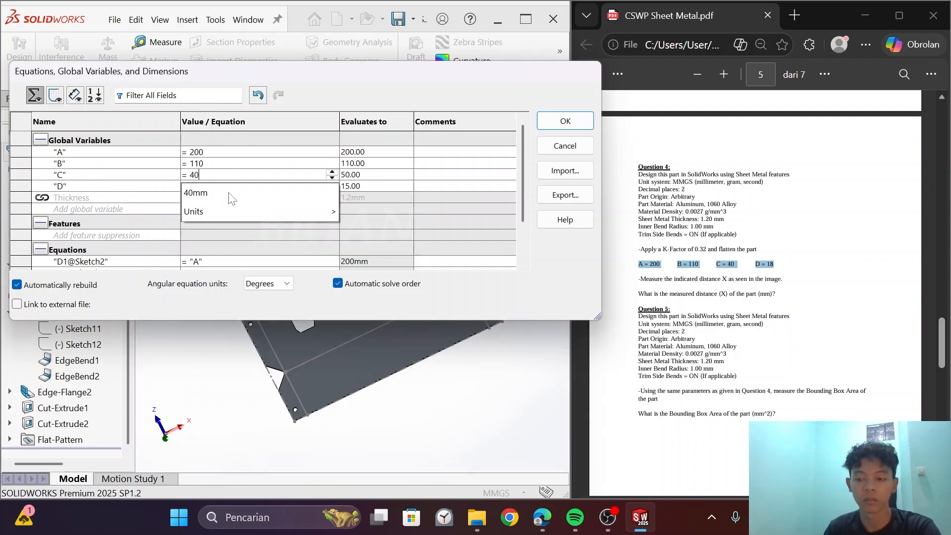
key(Return)
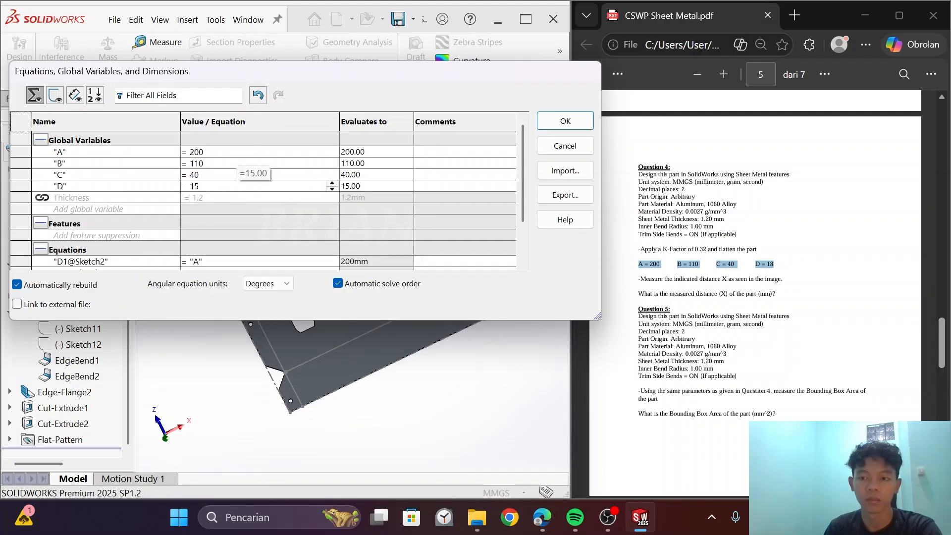
- Set global variable D to 18 and apply the equation changes to the part
key(BackSpace)
text(8)
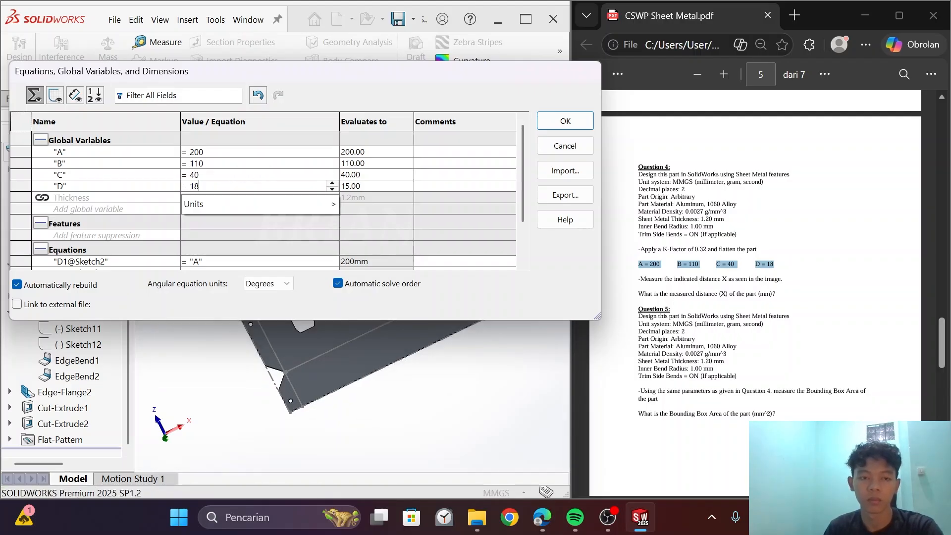
click(553, 121)
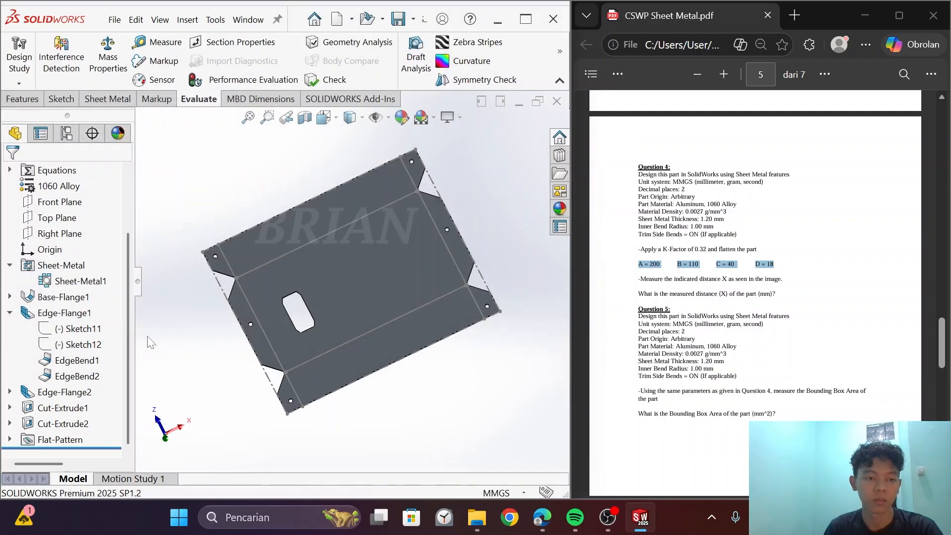
- Edit the Sheet-Metal1 feature and set its K-Factor to 0.32 for Question 4
click(79, 281)
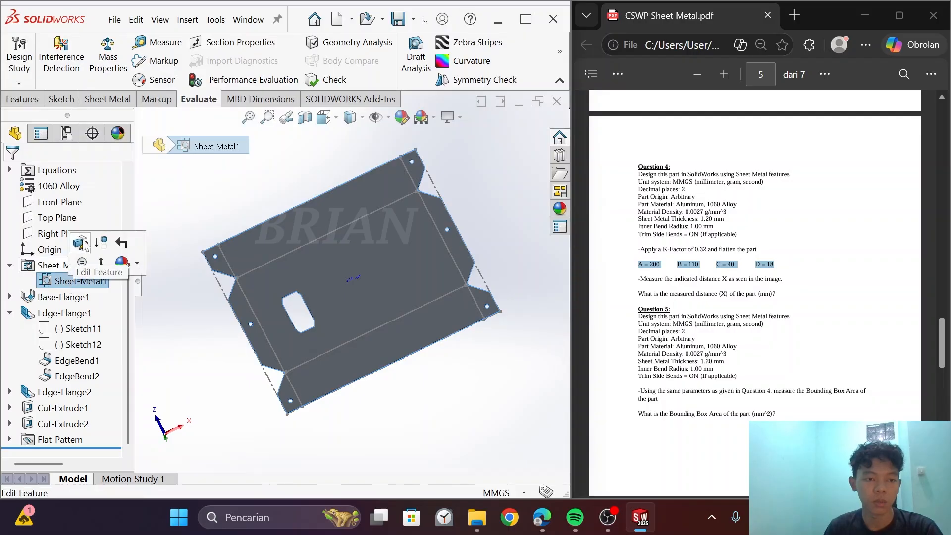
click(82, 239)
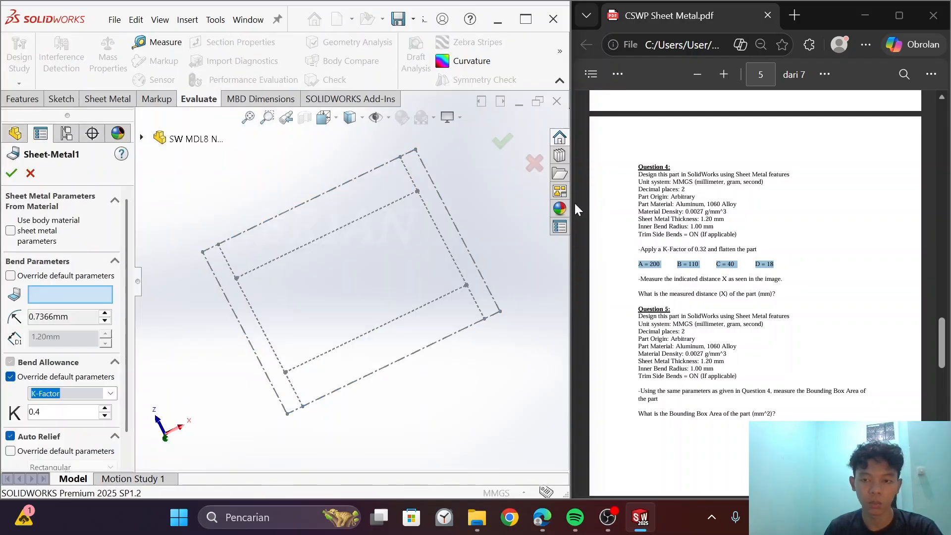
scroll(128, 298, down, 1)
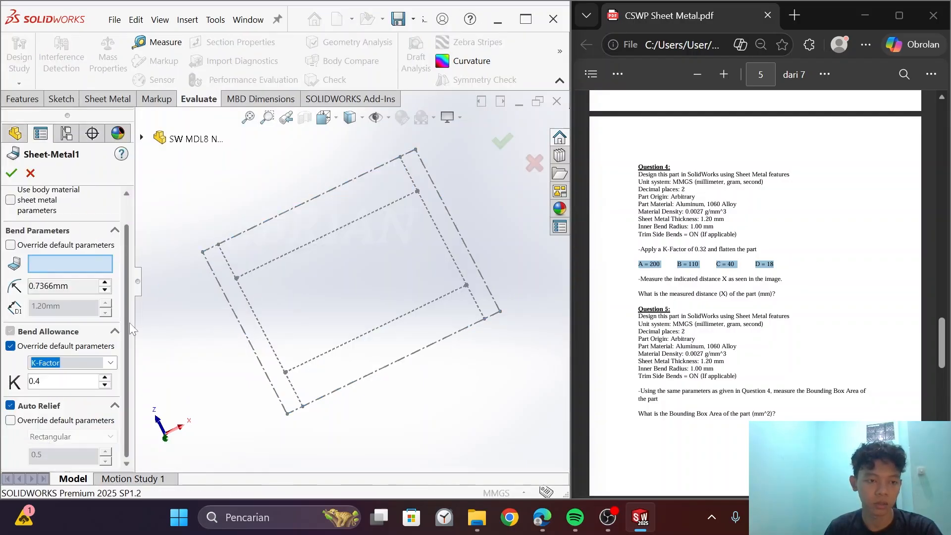
click(61, 382)
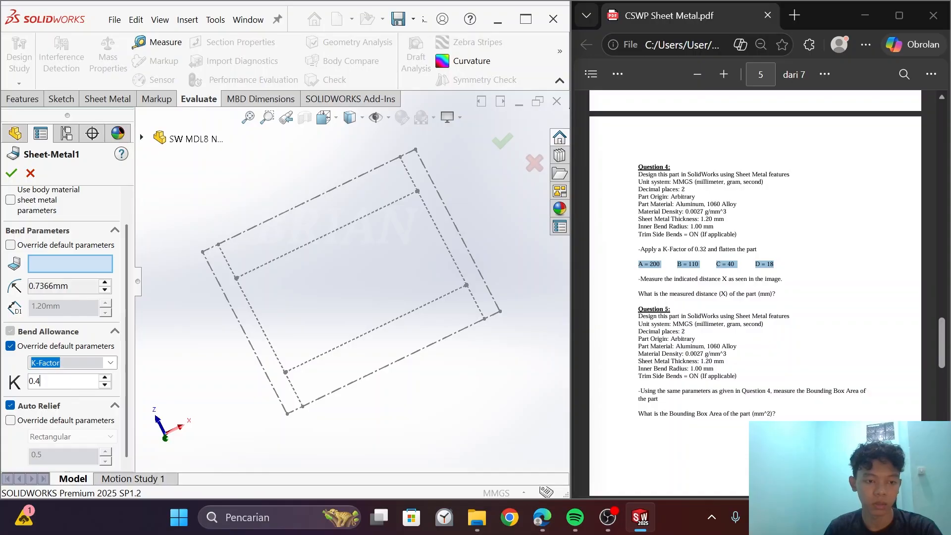
key(BackSpace)
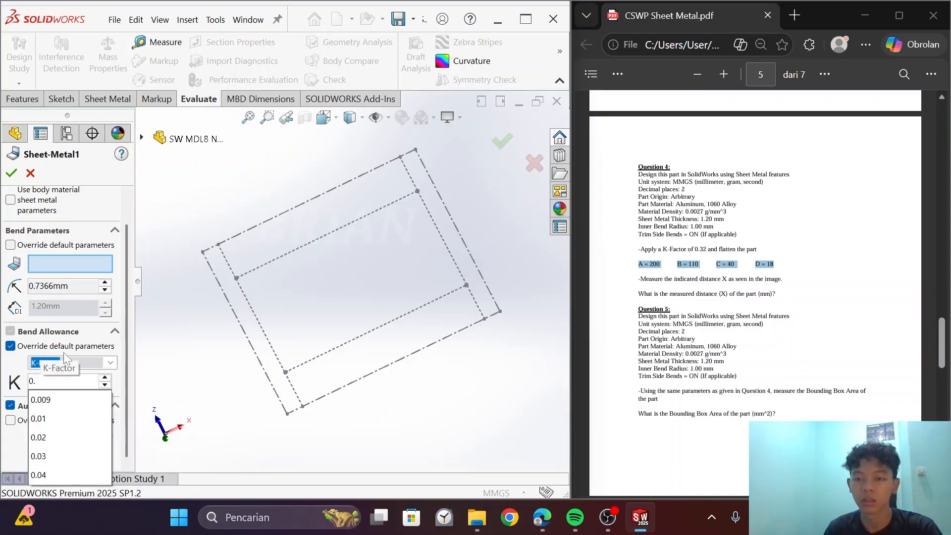
text(32)
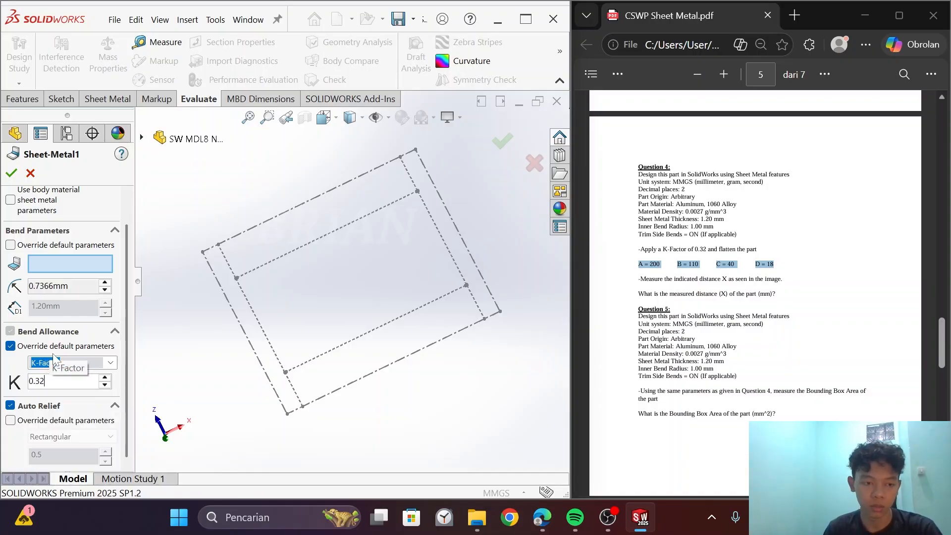
key(Tab)
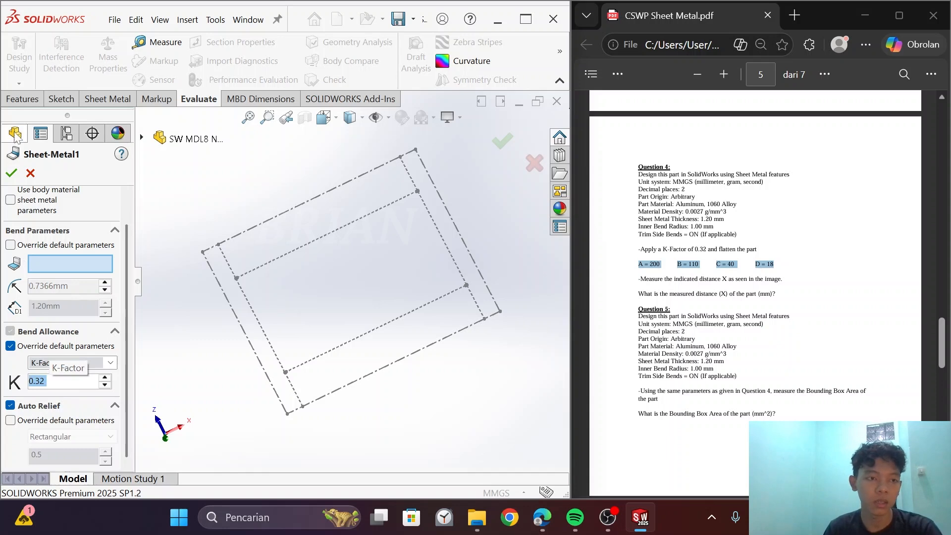
click(12, 174)
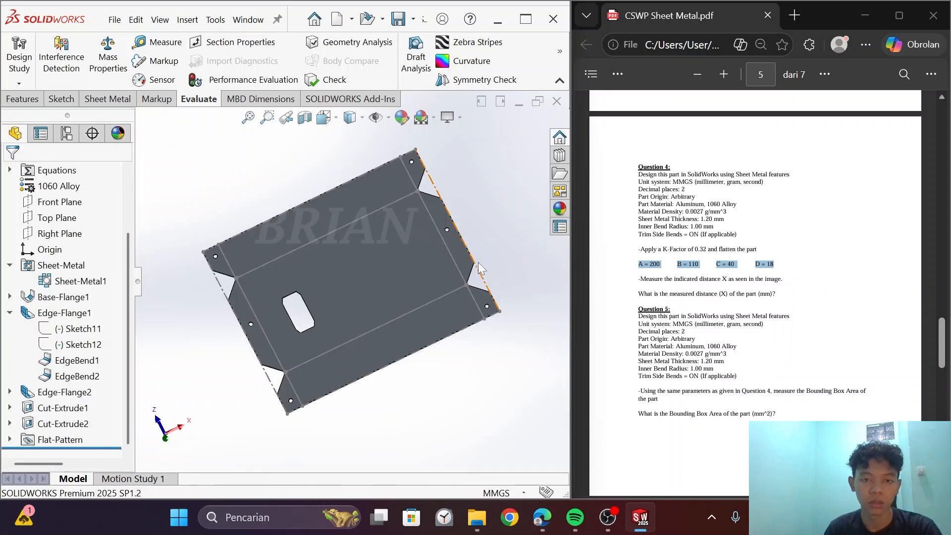
- Measure distance X along the flat pattern's short bounding-box line and compare it with answer 4 in the PDF
click(156, 42)
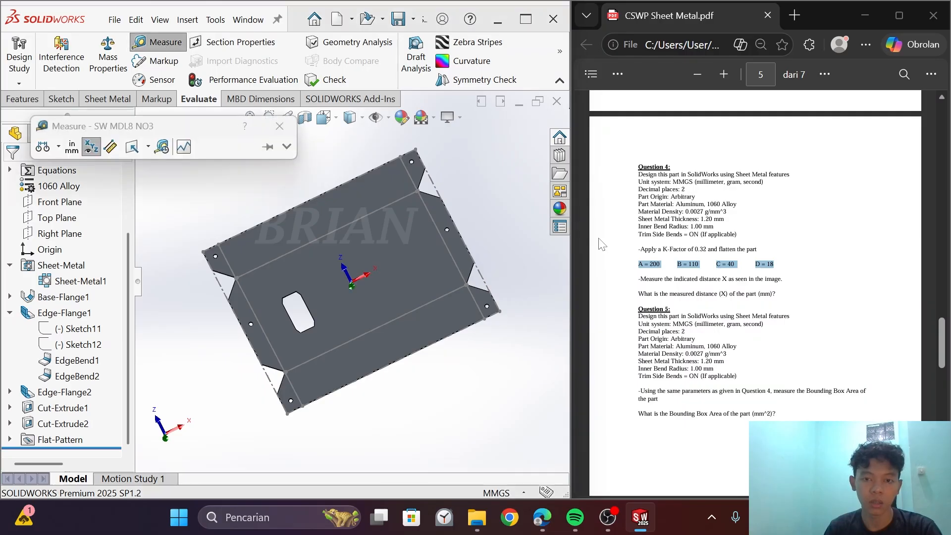
click(436, 183)
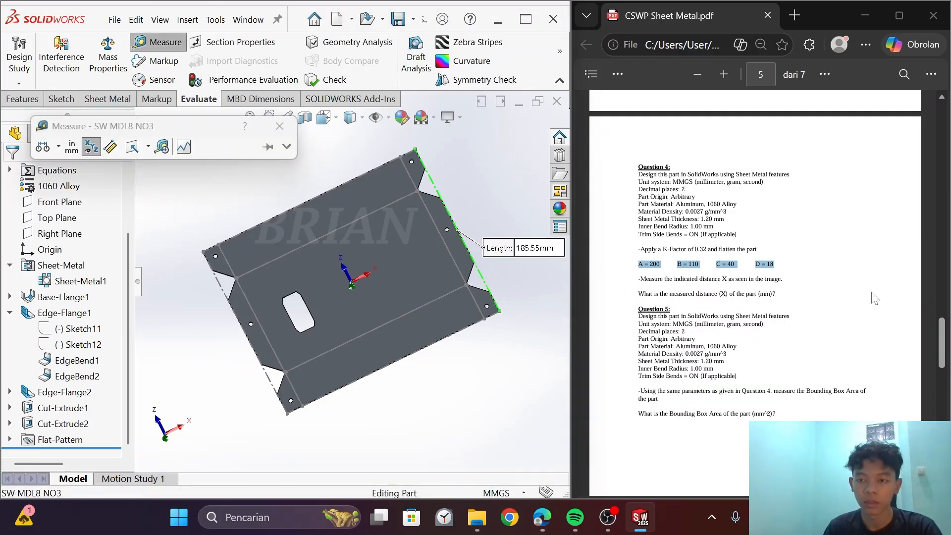
scroll(850, 286, down, 6)
scroll(849, 280, down, 7)
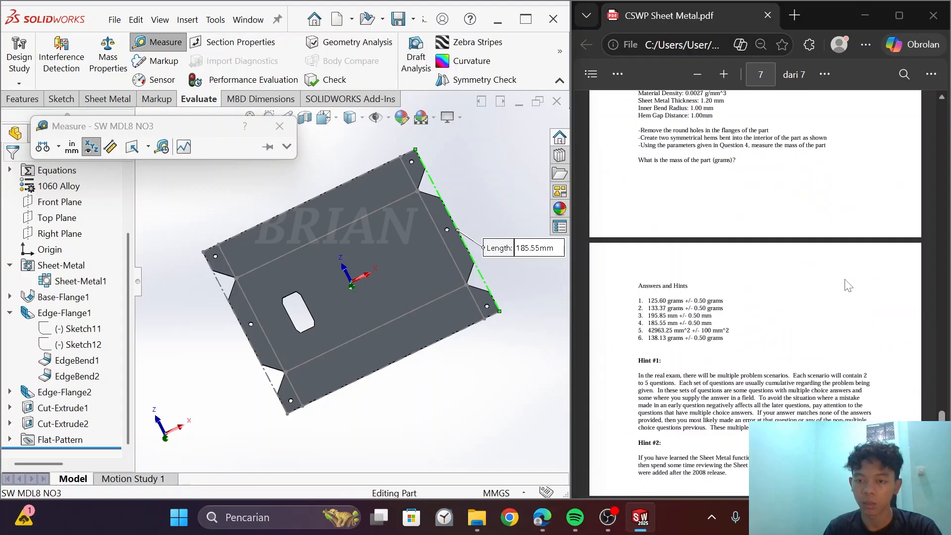
scroll(849, 286, down, 3)
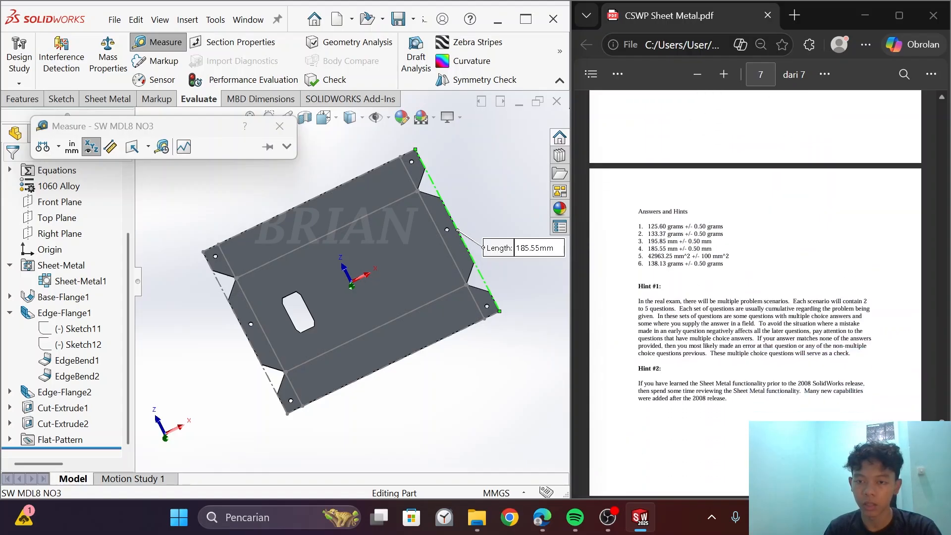
drag(645, 248, 713, 254)
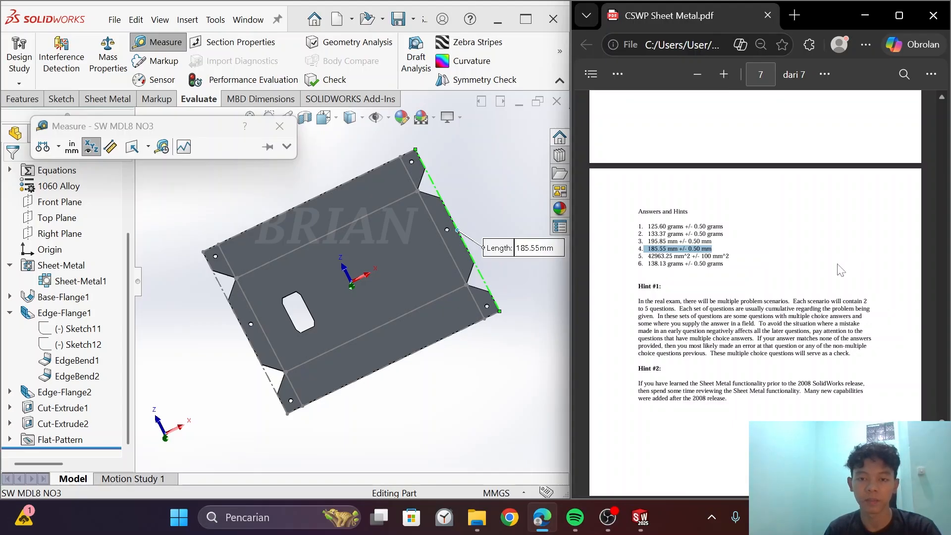
- Read Question 5 in the PDF and open the cut-list properties of the sheet body to find its Bounding Box Area
scroll(841, 270, up, 10)
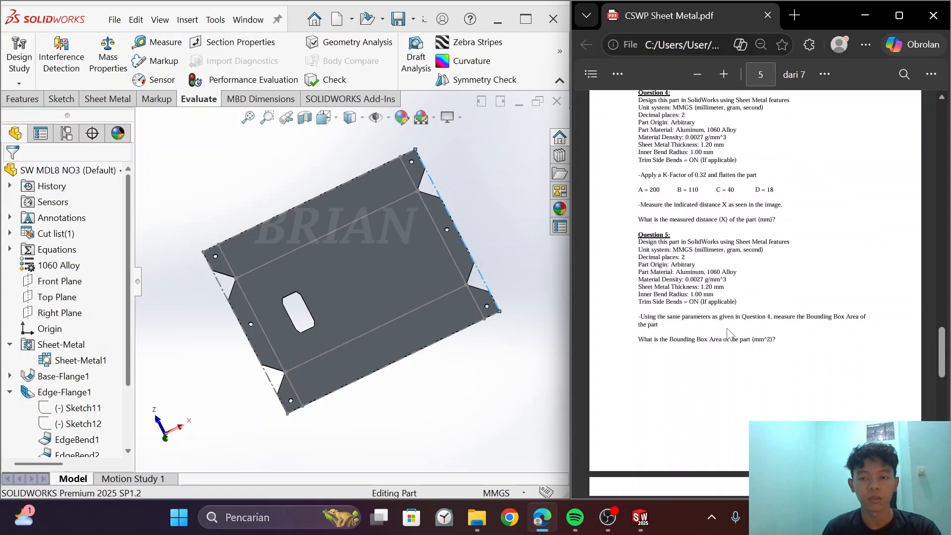
scroll(755, 293, down, 2)
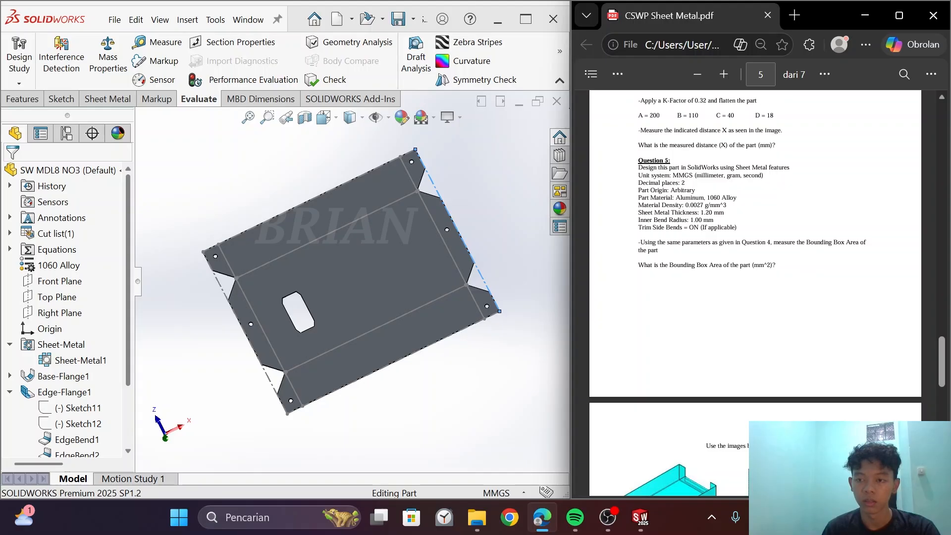
drag(806, 242, 841, 242)
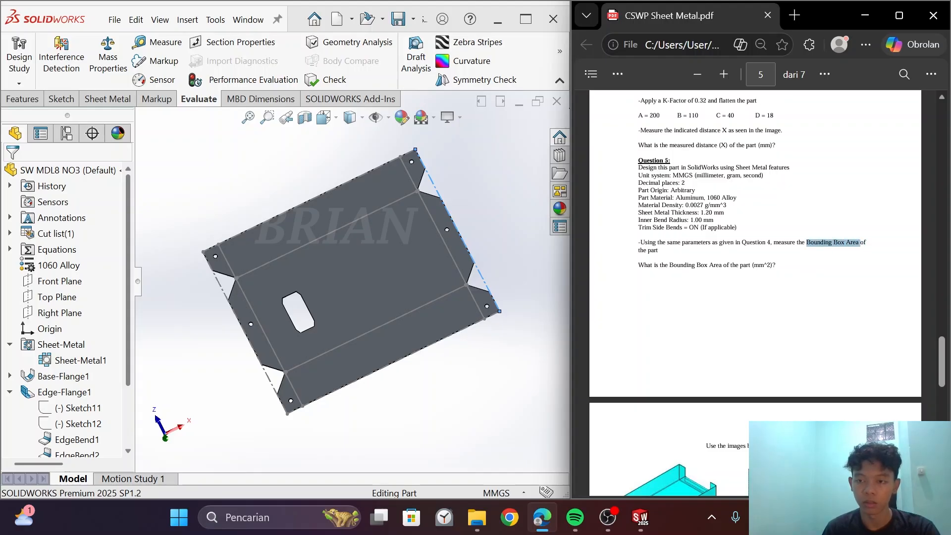
click(243, 197)
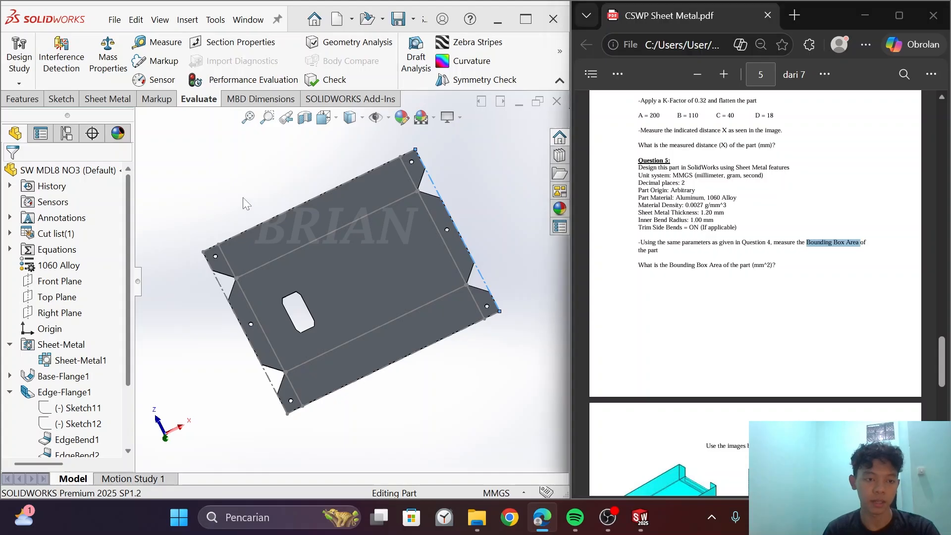
scroll(121, 263, down, 3)
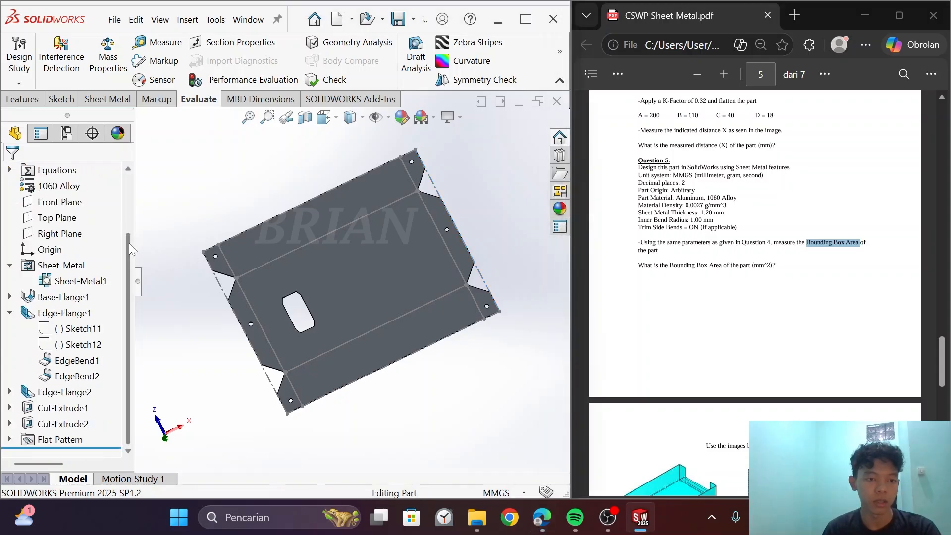
scroll(129, 243, up, 3)
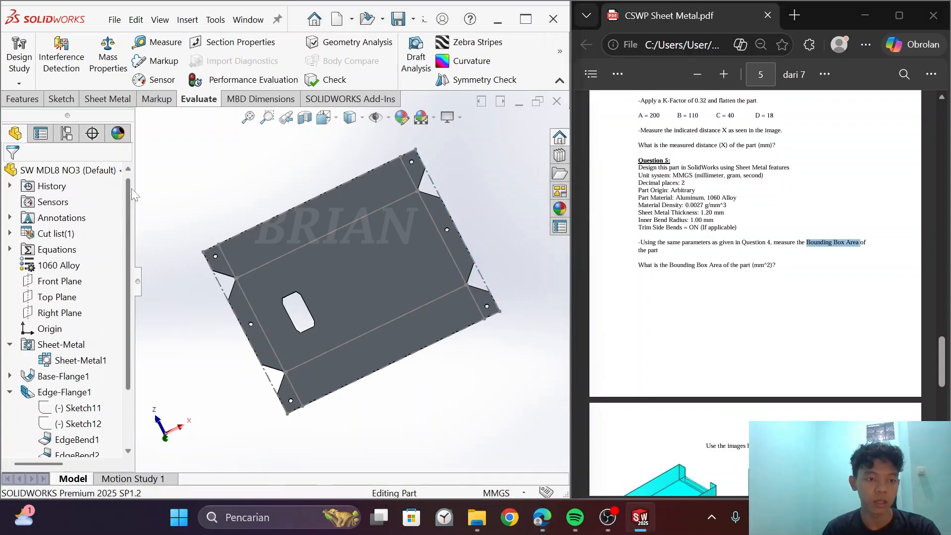
click(10, 233)
click(28, 249)
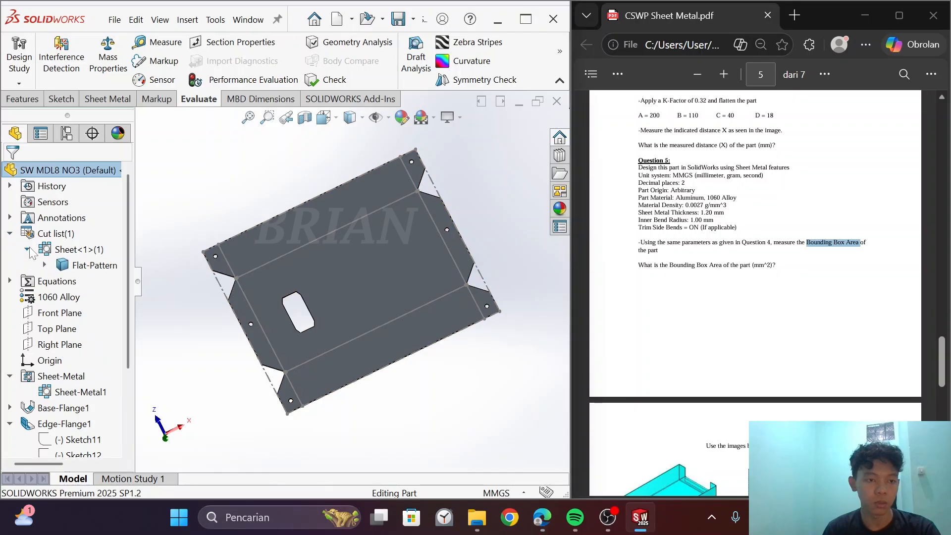
right_click(58, 251)
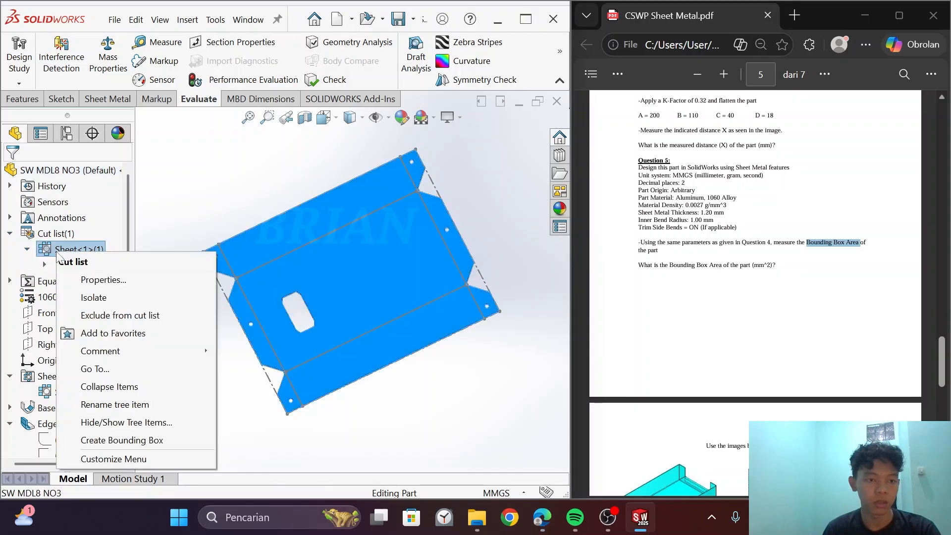
click(104, 280)
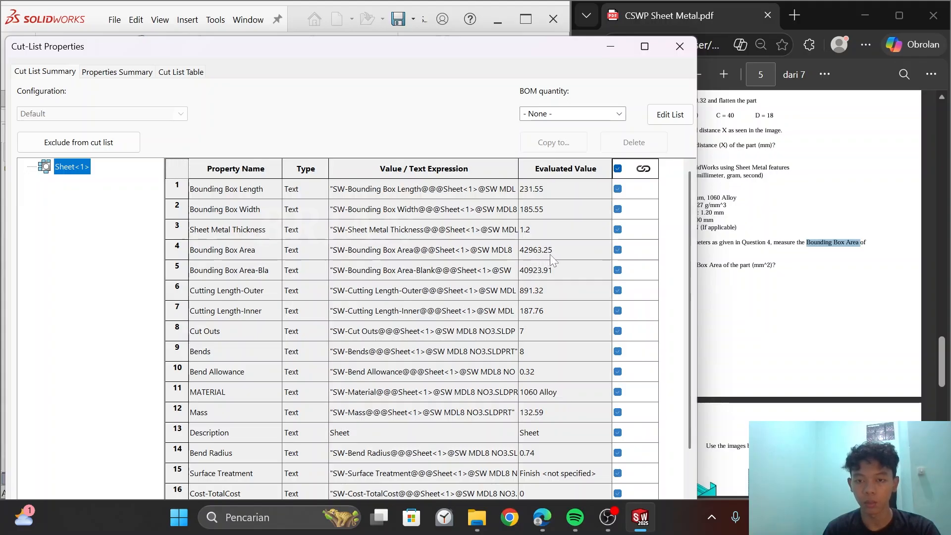
- Compare the Bounding Box Area with answer 5 in the PDF, and close the cut-list properties
scroll(881, 218, down, 5)
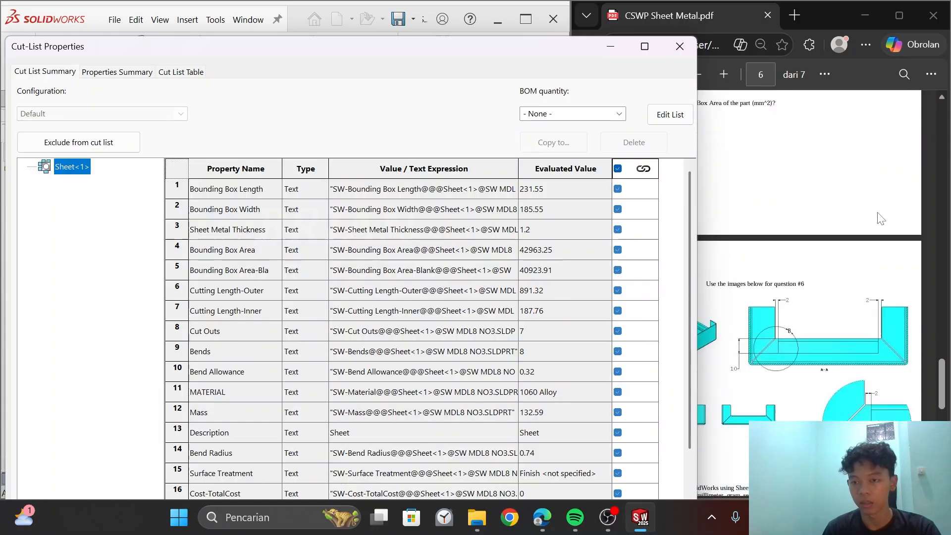
drag(548, 51, 393, 39)
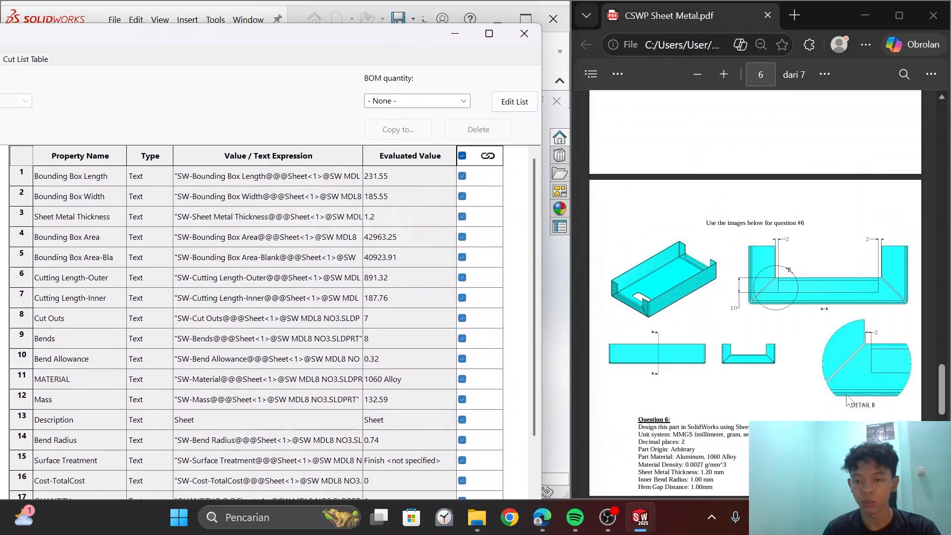
scroll(756, 298, down, 5)
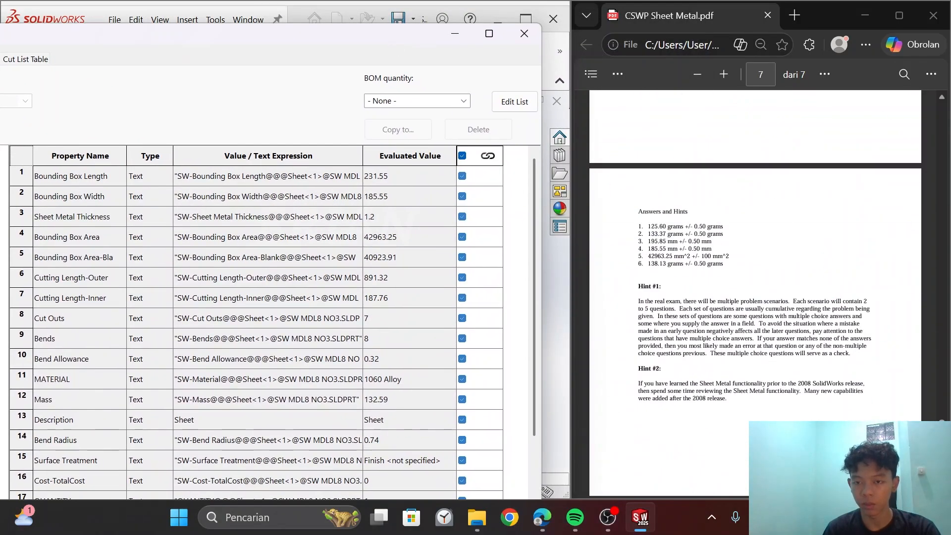
drag(643, 256, 730, 256)
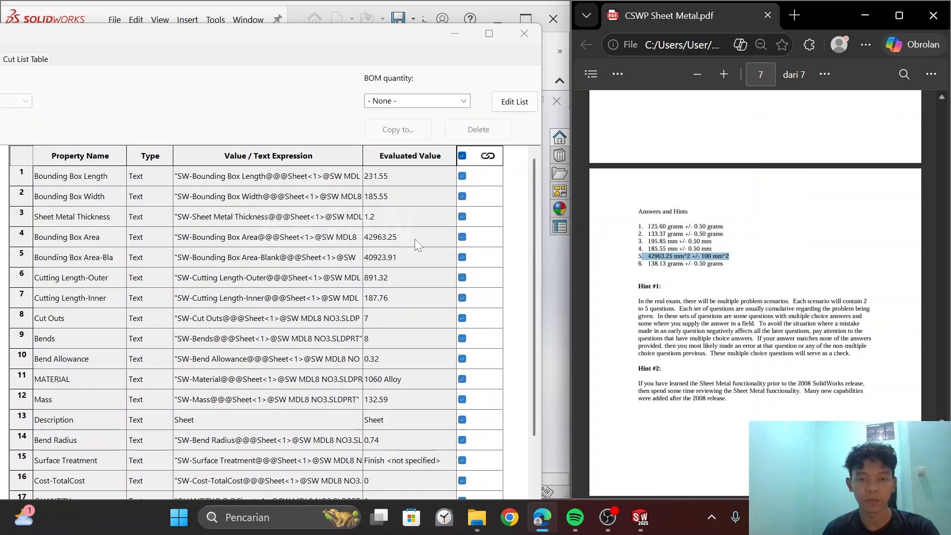
click(525, 34)
- Examine Question 6's drawings and requirements in the PDF for the hole removal, hems and mass
scroll(825, 173, up, 10)
scroll(825, 173, down, 2)
scroll(825, 173, up, 2)
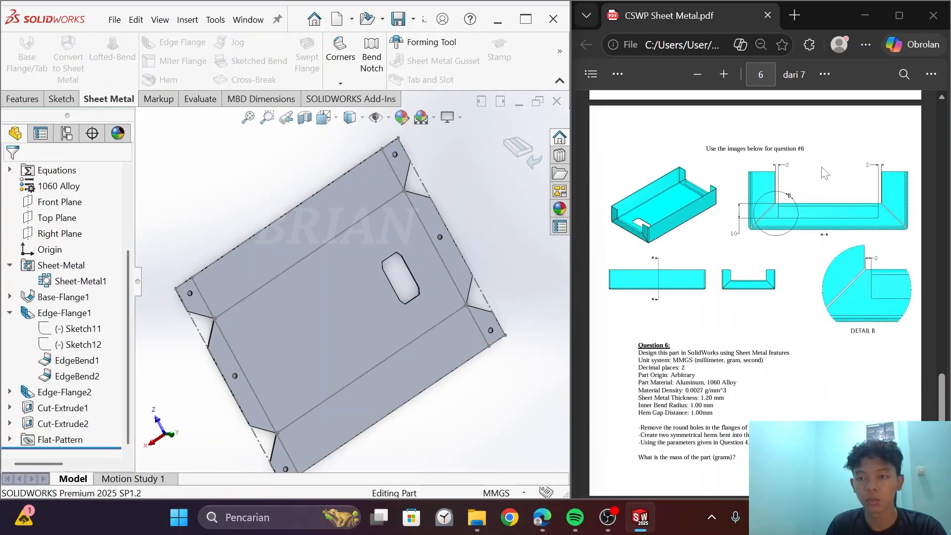
scroll(822, 171, down, 2)
scroll(822, 171, up, 2)
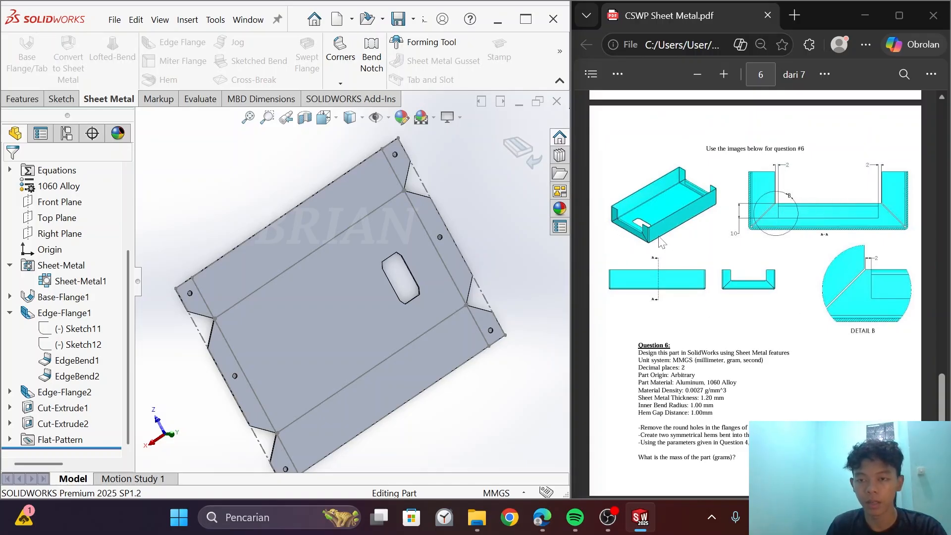
scroll(837, 255, up, 3)
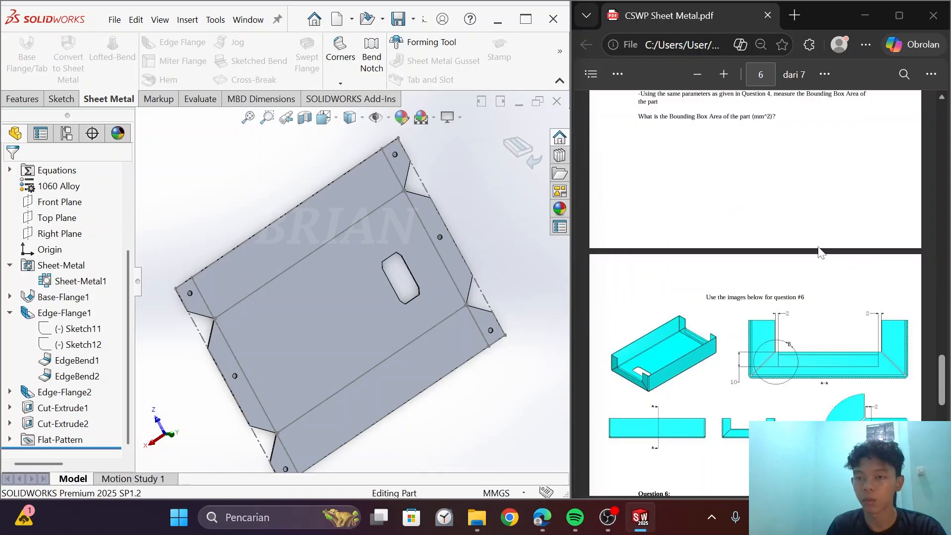
scroll(819, 251, down, 3)
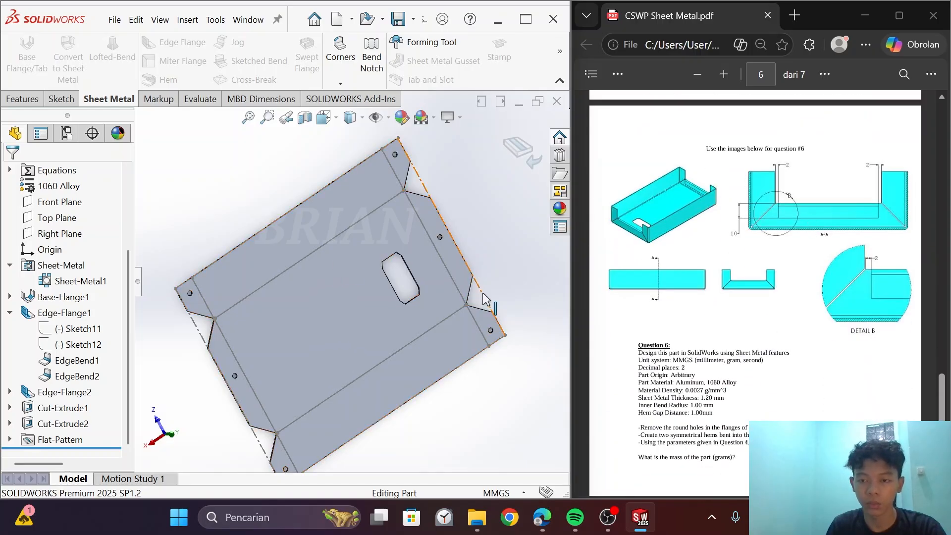
scroll(353, 261, up, 1)
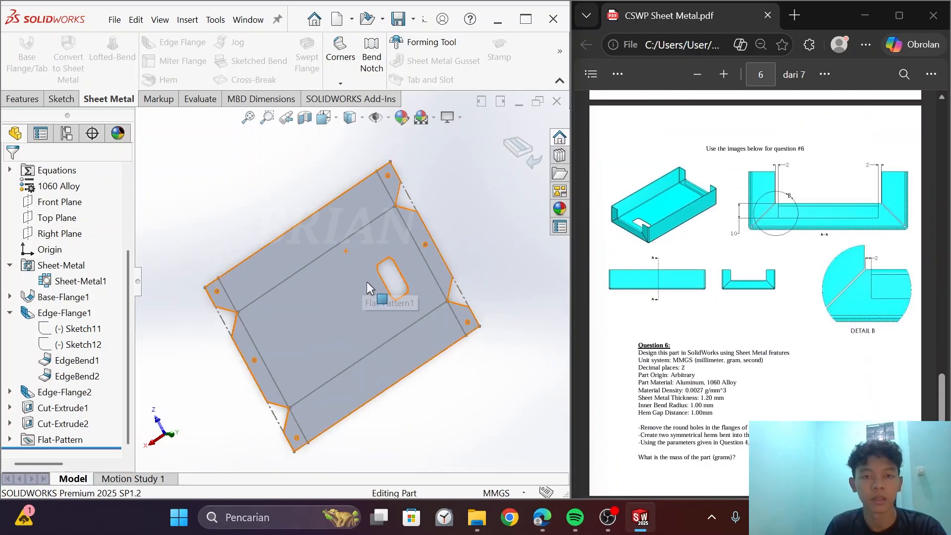
scroll(367, 282, down, 1)
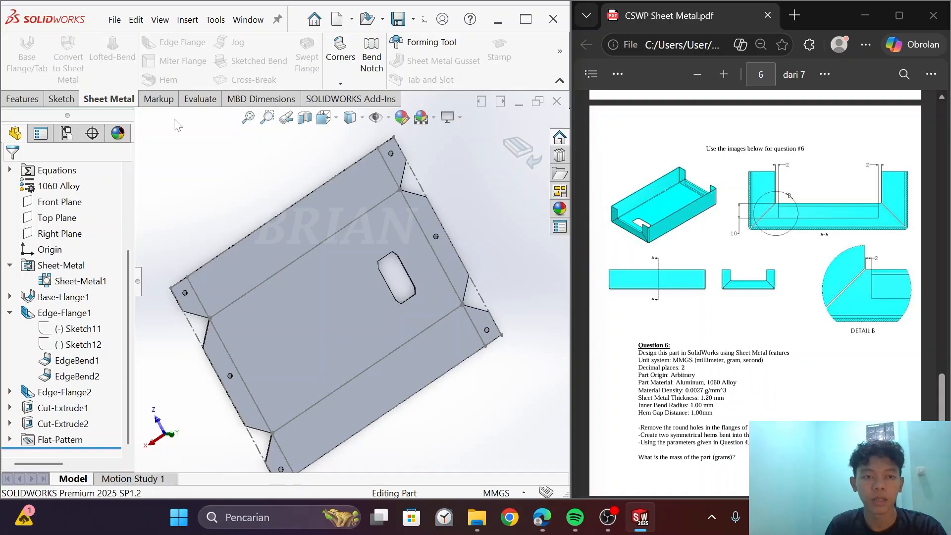
- Turn off Flatten to return the part to its folded state, and inspect the end flange with its round holes
click(158, 100)
click(212, 102)
click(108, 99)
mouse_move(557, 55)
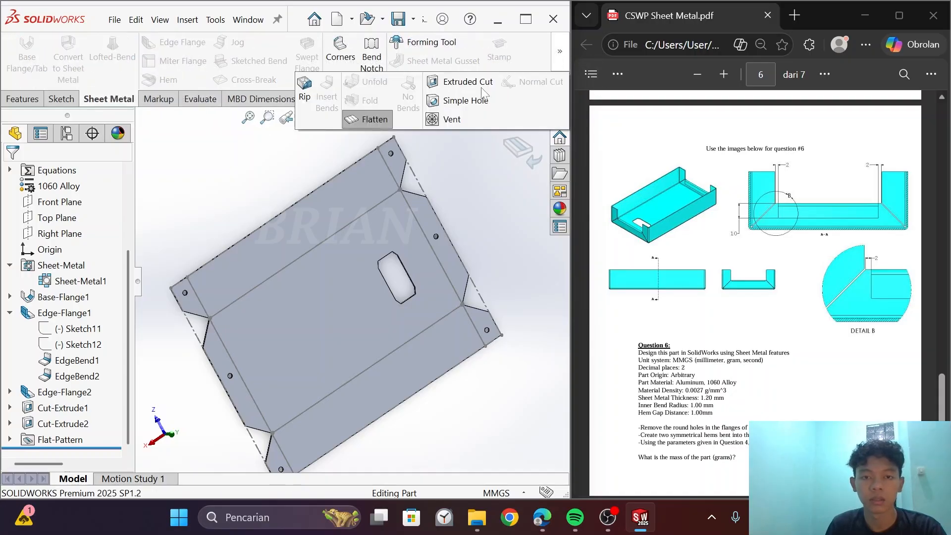
click(366, 119)
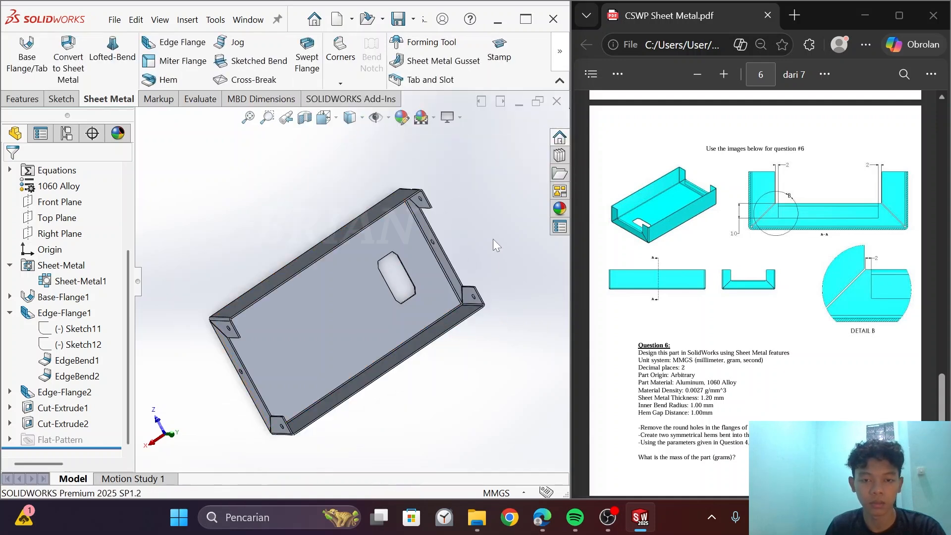
middle_drag(492, 239, 461, 214)
middle_drag(441, 396, 494, 311)
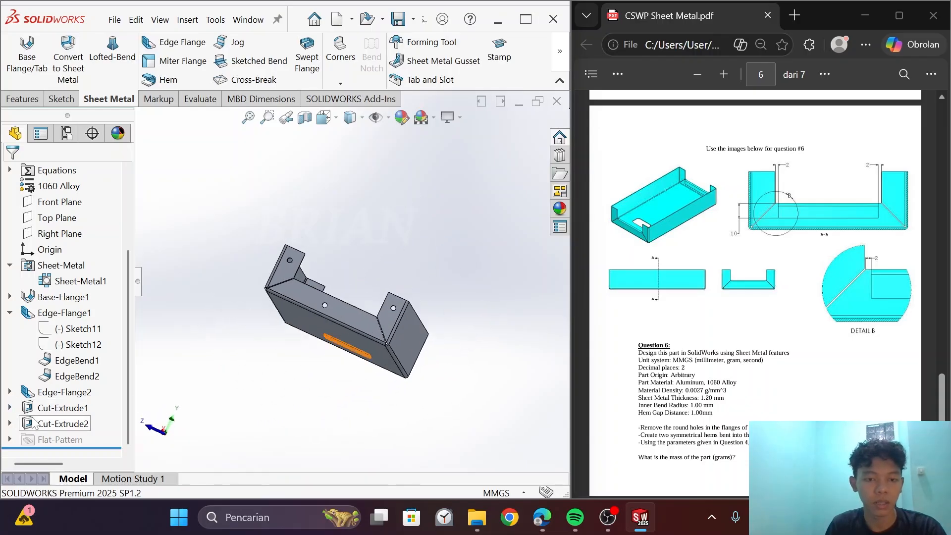
- Delete the cut feature that makes the round holes in the flanges, including its absorbed sketch
click(9, 409)
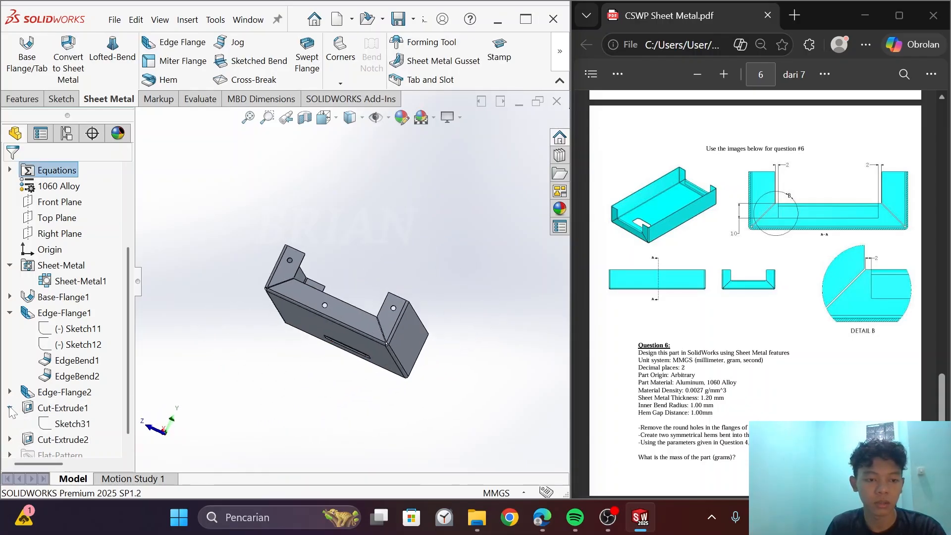
click(50, 410)
right_click(51, 414)
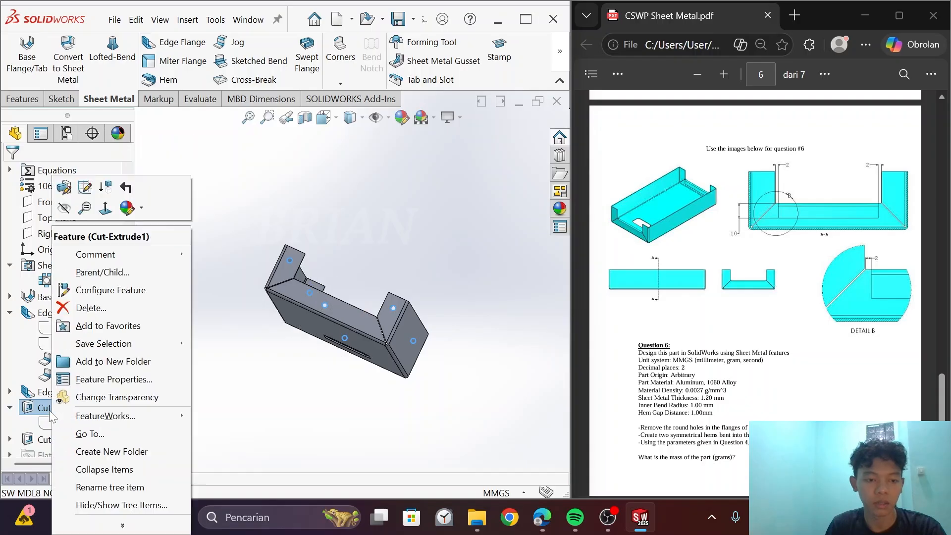
click(113, 308)
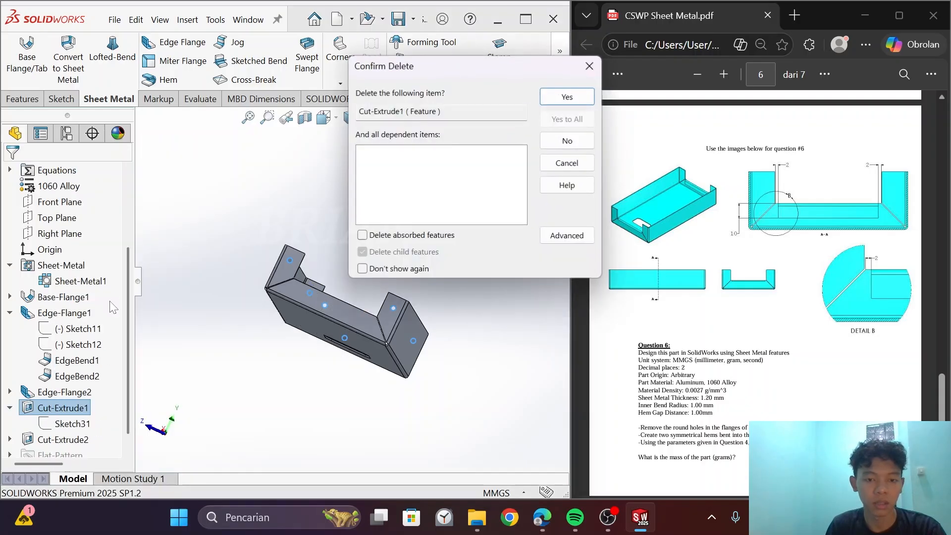
click(435, 235)
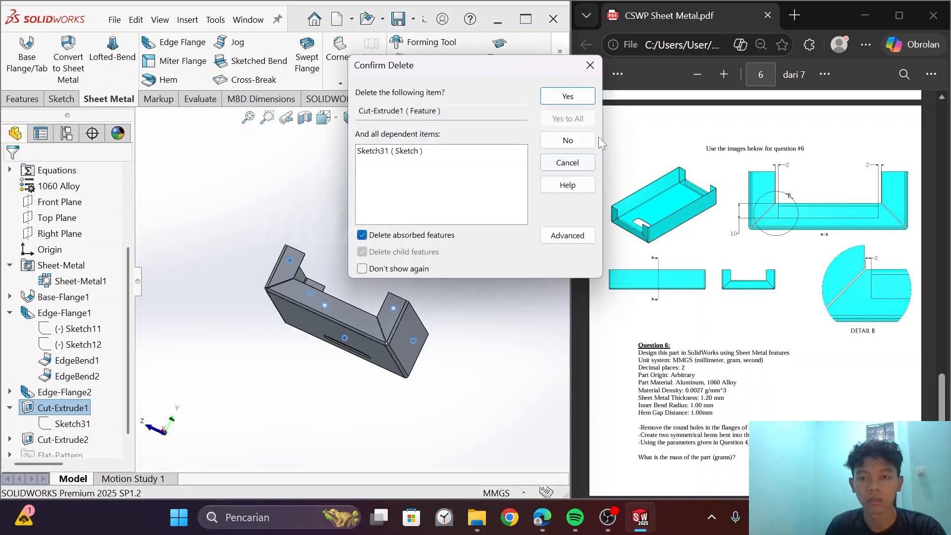
click(567, 96)
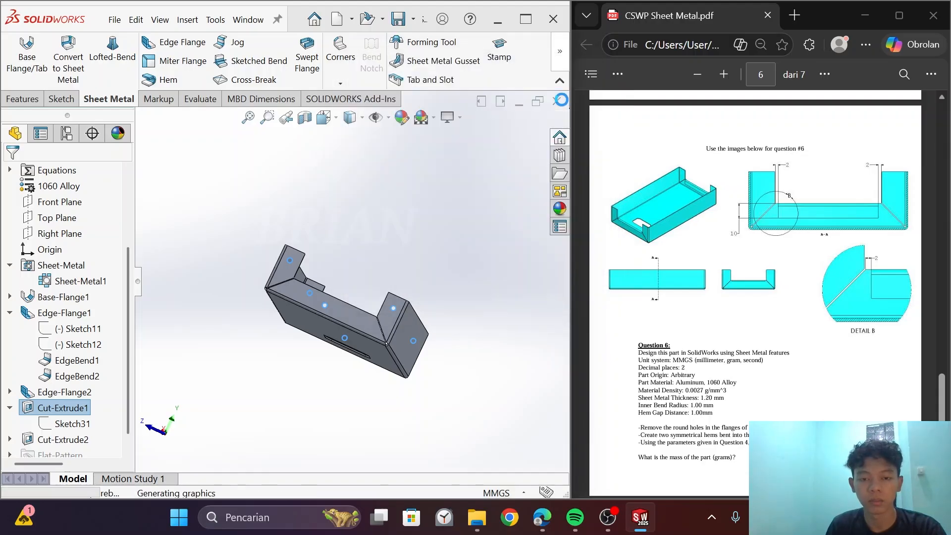
- Start a Hem feature and select the upper inner edge of one end flange
scroll(351, 307, up, 1)
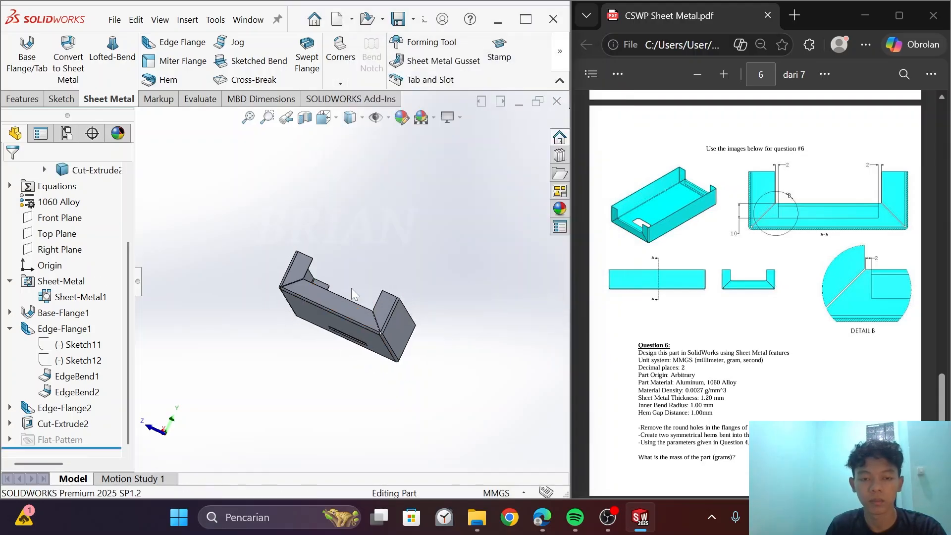
middle_drag(352, 284, 539, 350)
scroll(372, 392, down, 2)
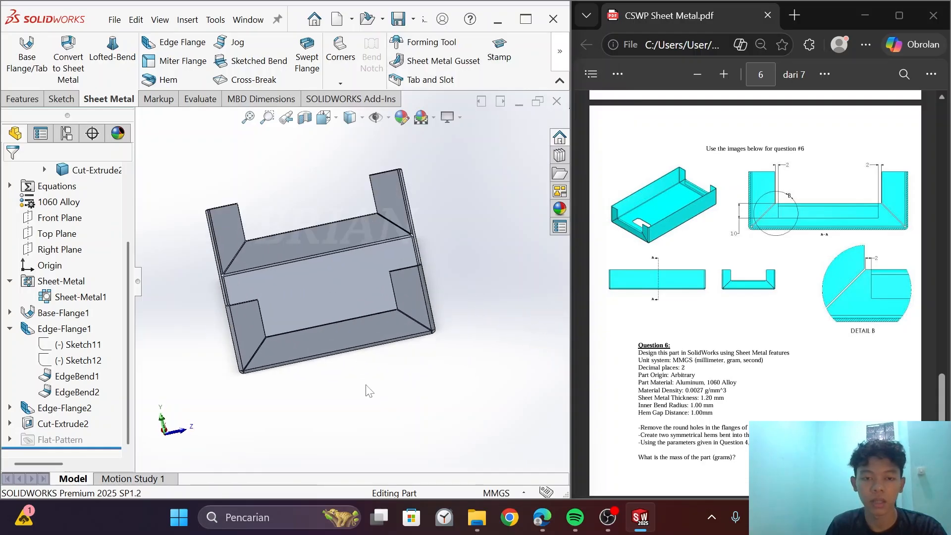
middle_drag(369, 392, 362, 377)
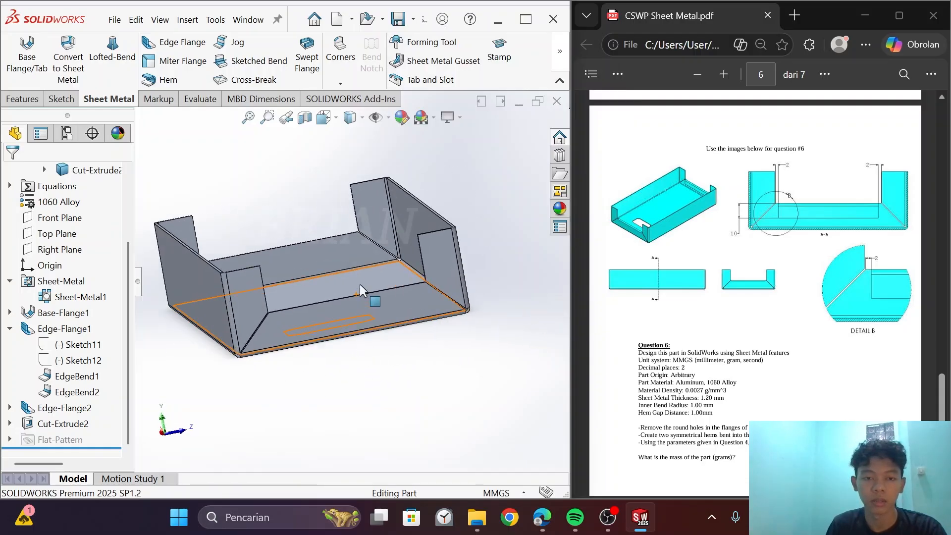
click(173, 78)
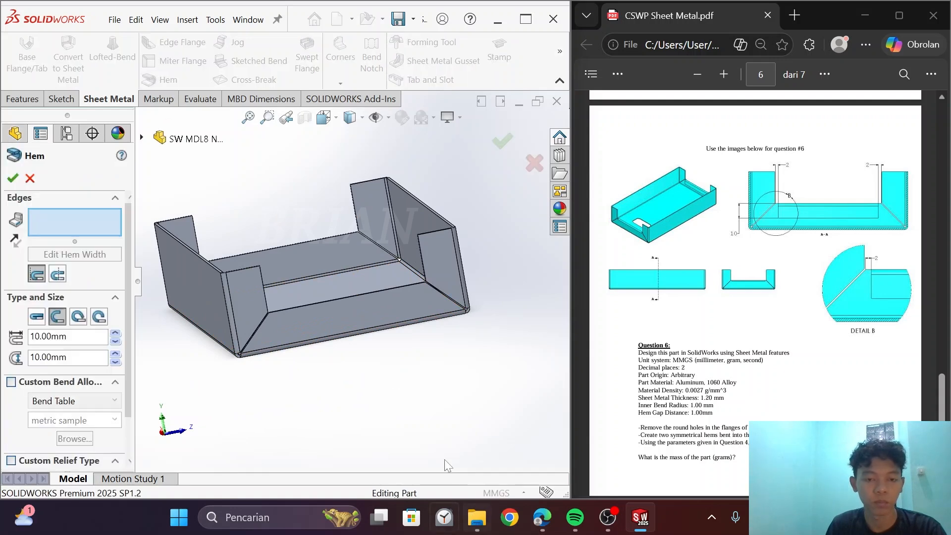
scroll(299, 290, down, 2)
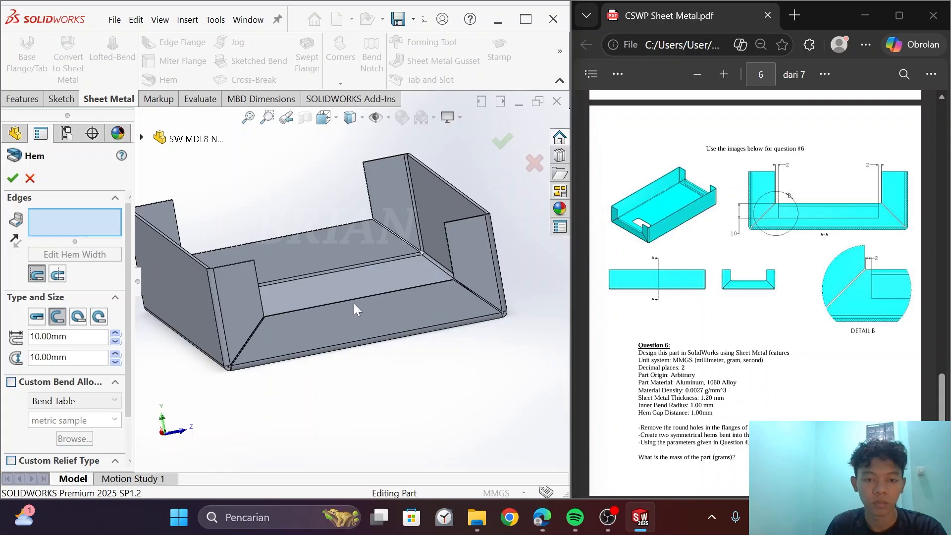
scroll(354, 300, down, 4)
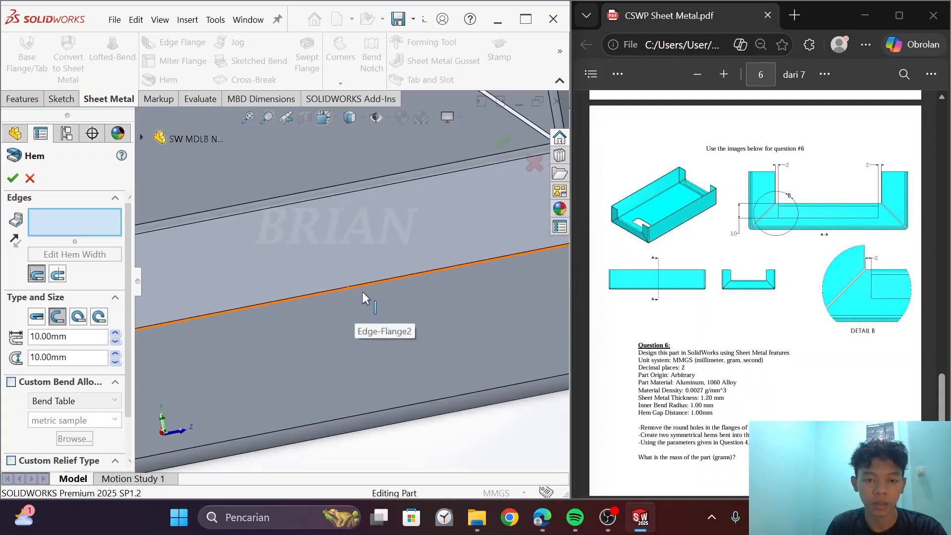
click(349, 287)
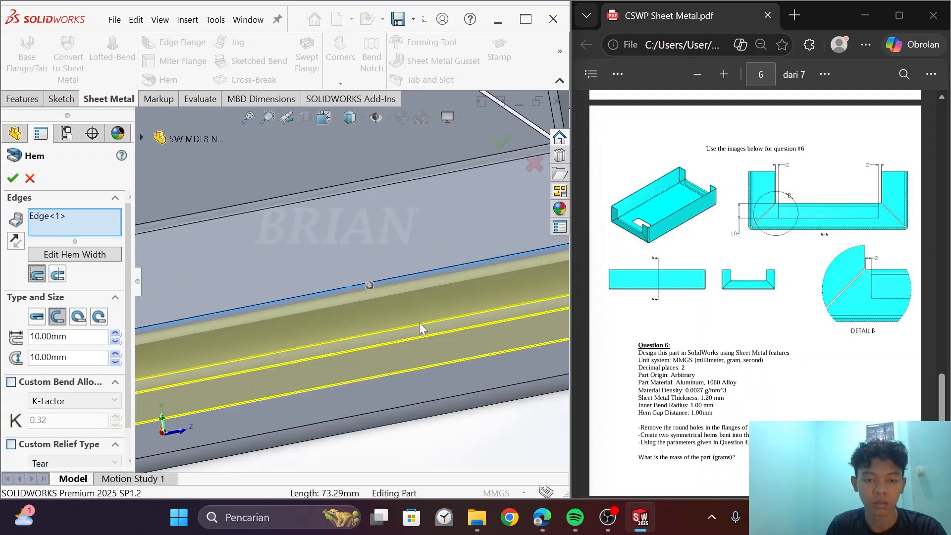
- Add the matching inner edge of the opposite end flange to the hem selection
scroll(419, 323, up, 5)
middle_drag(430, 353, 406, 361)
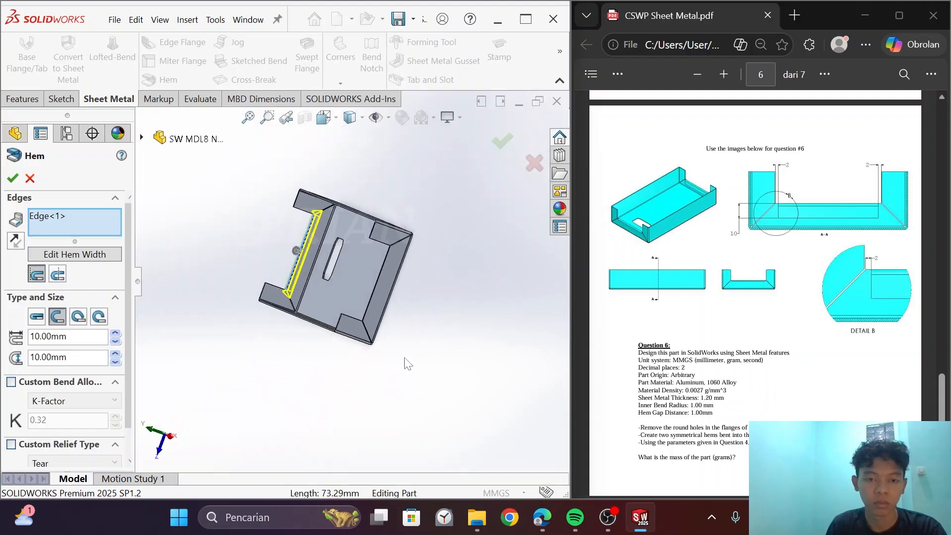
scroll(388, 262, down, 5)
scroll(369, 294, down, 5)
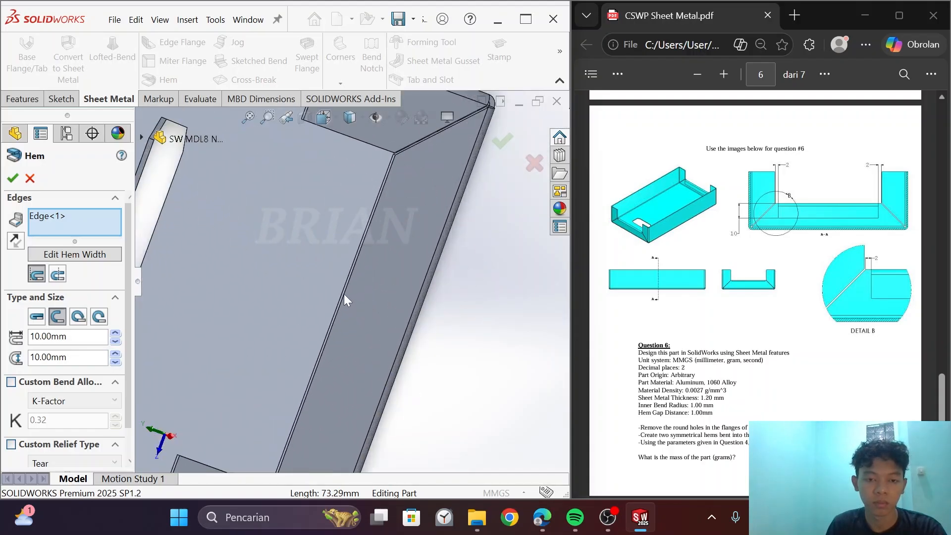
click(347, 285)
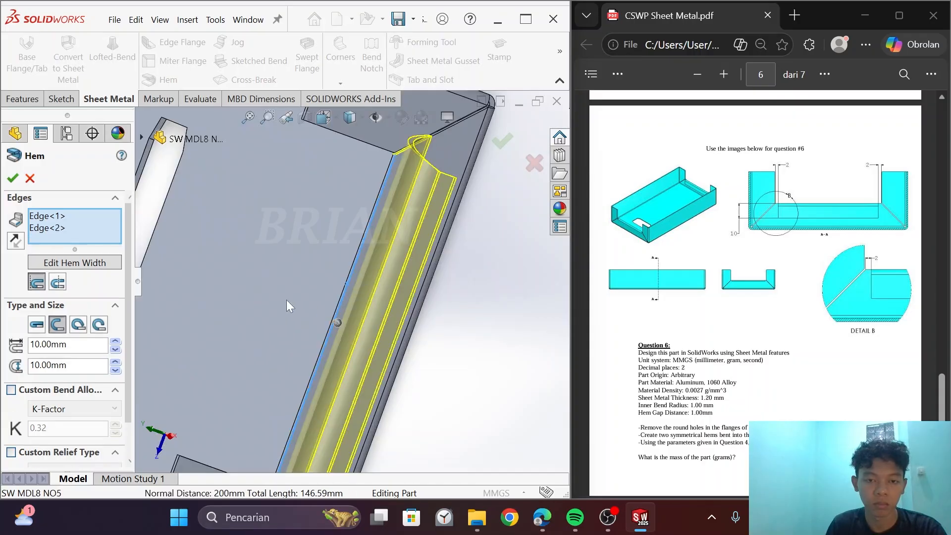
- Reverse the direction of both hems so they bend into the interior of the part
scroll(293, 315, up, 5)
middle_drag(326, 436, 402, 360)
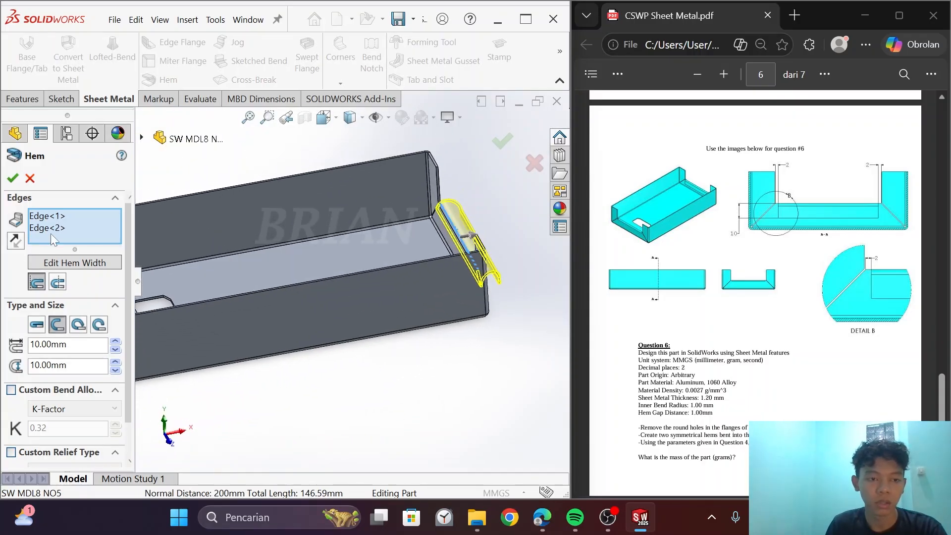
click(40, 216)
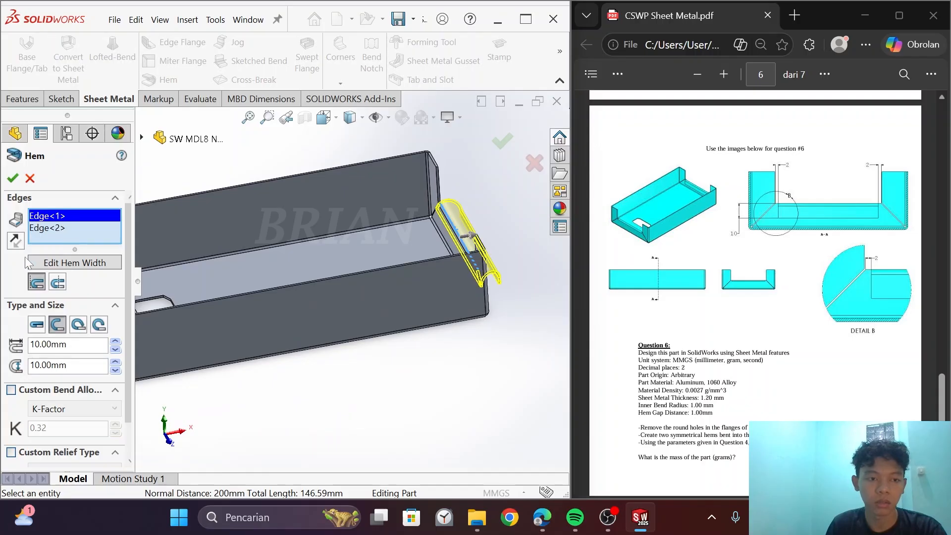
scroll(202, 308, up, 3)
scroll(210, 306, down, 1)
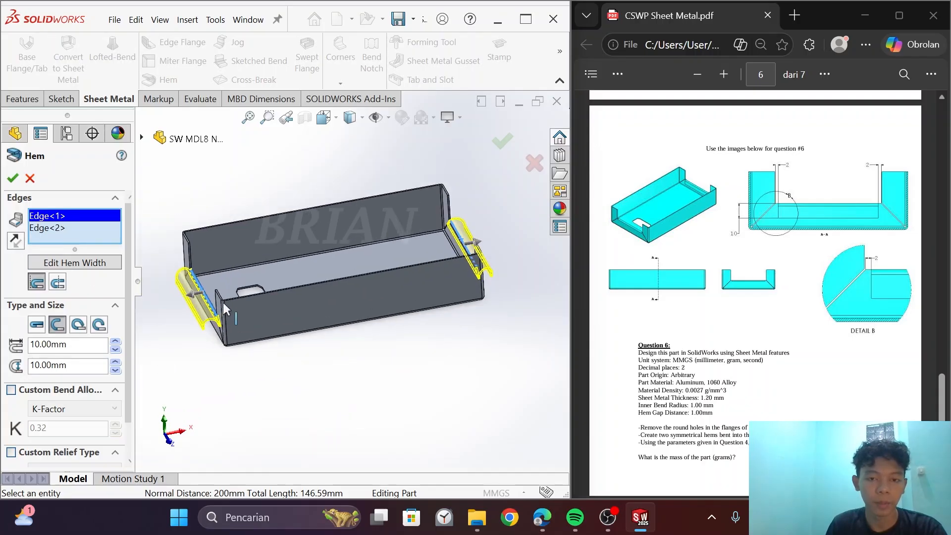
click(16, 240)
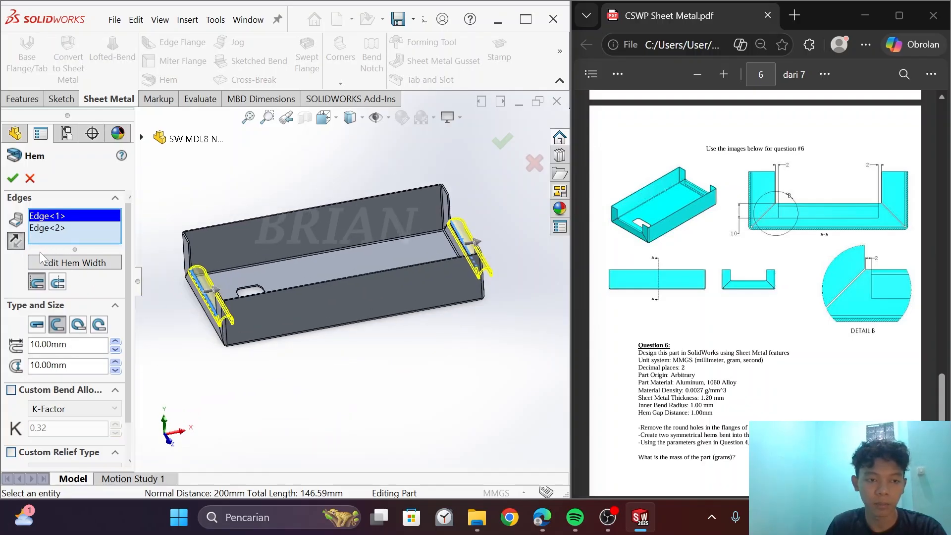
click(47, 228)
click(17, 237)
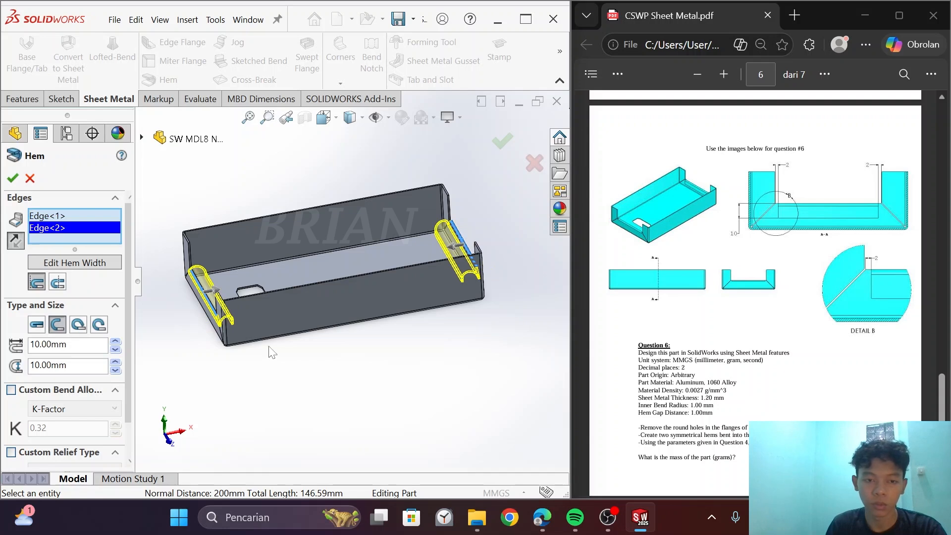
- Compare the hem preview with Question 6's drawings and parameters in the PDF to find the hem length and gap distance
scroll(209, 293, down, 3)
scroll(210, 286, down, 1)
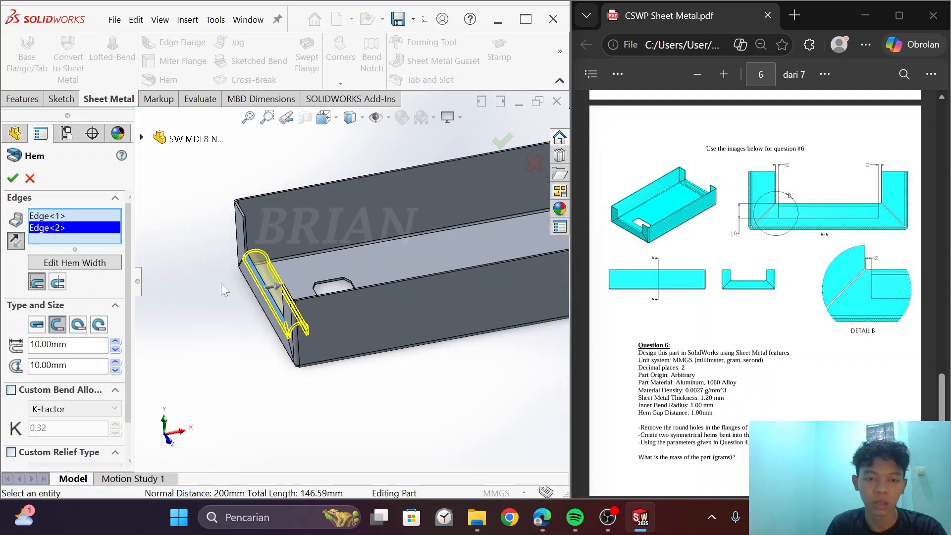
scroll(231, 309, down, 1)
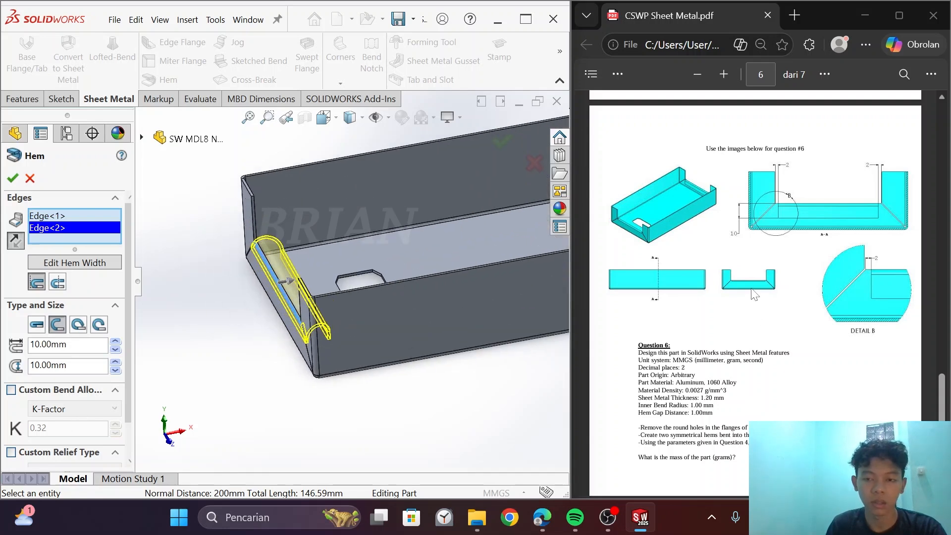
scroll(754, 294, down, 2)
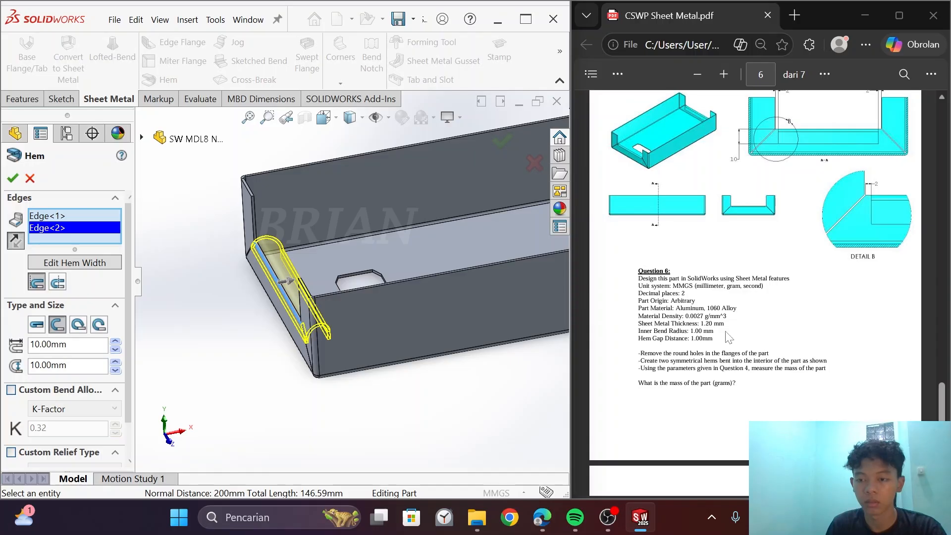
scroll(778, 312, down, 4)
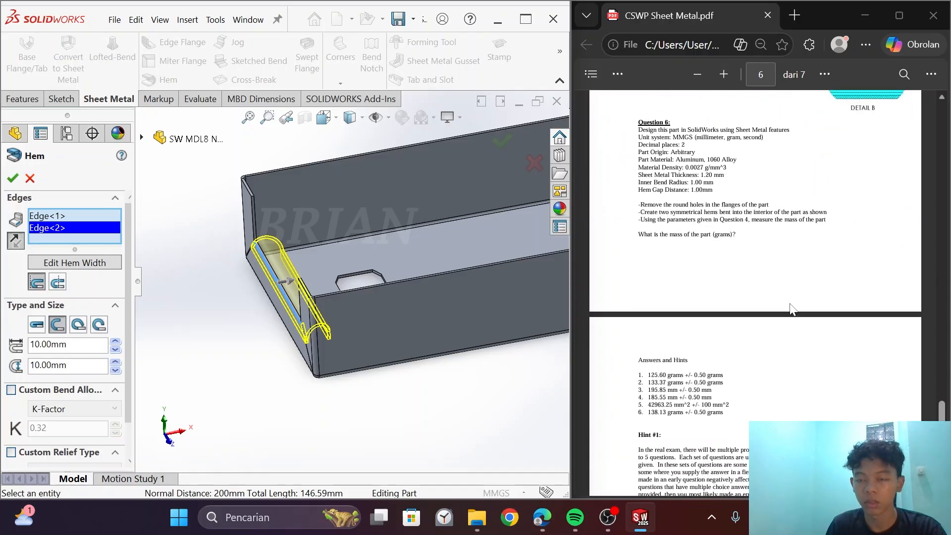
scroll(792, 308, up, 4)
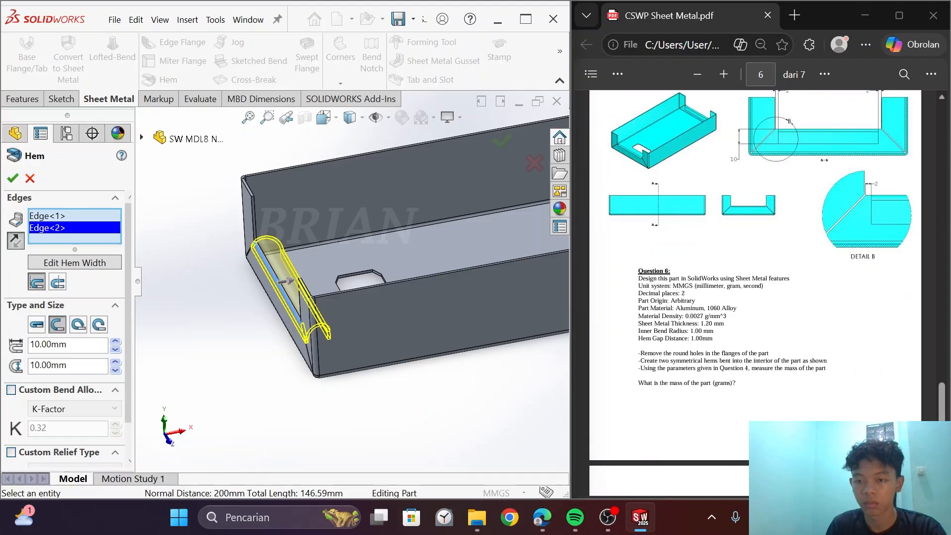
scroll(710, 271, up, 4)
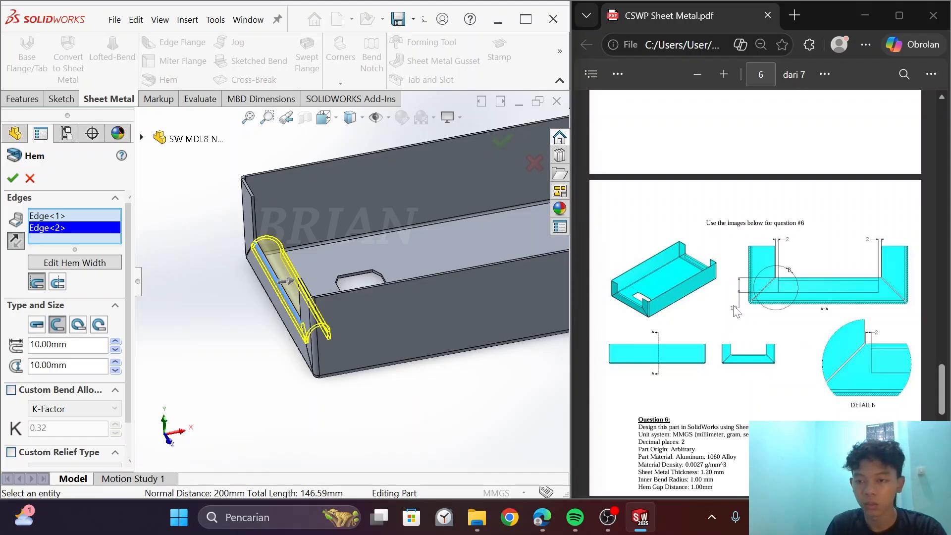
click(758, 313)
scroll(775, 363, down, 3)
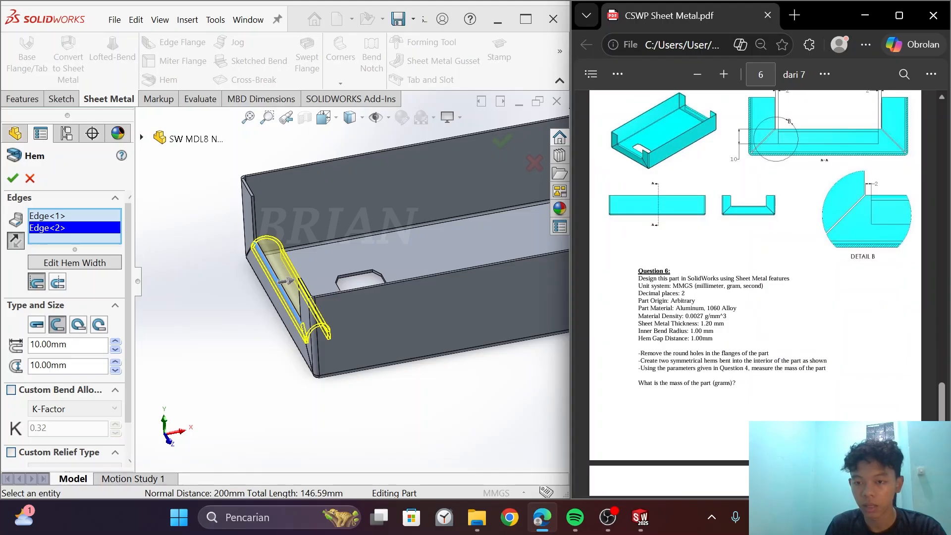
- Set the hem gap distance to 1.00 mm as specified in Question 6
drag(646, 338, 702, 338)
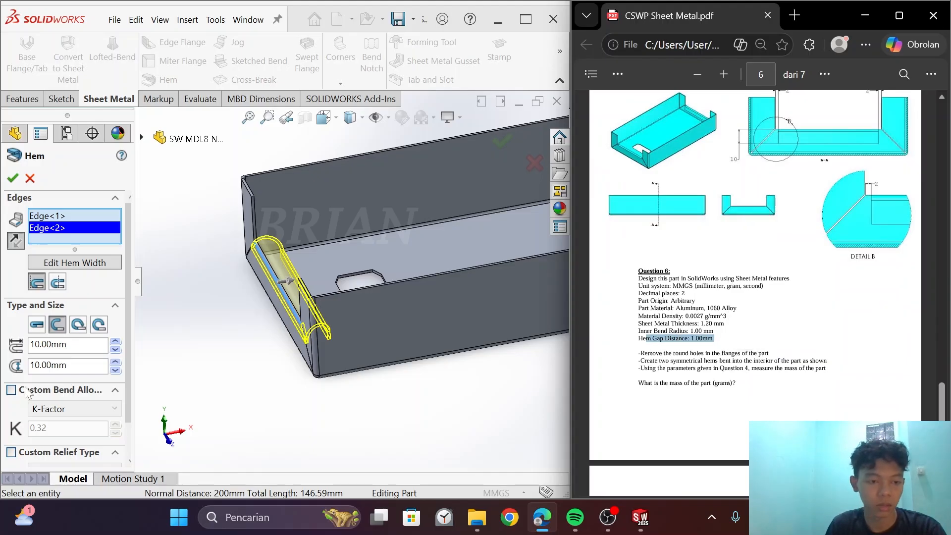
click(64, 365)
double_click(65, 365)
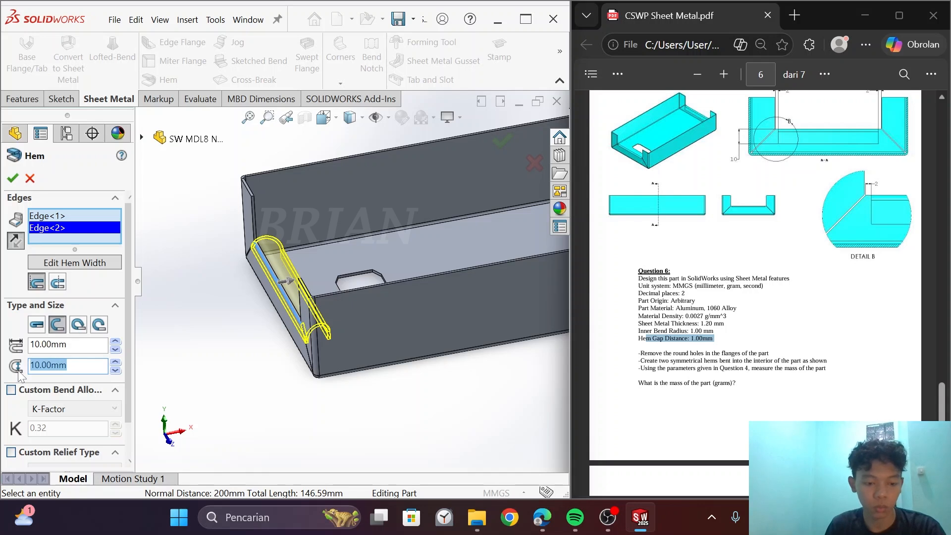
text(1)
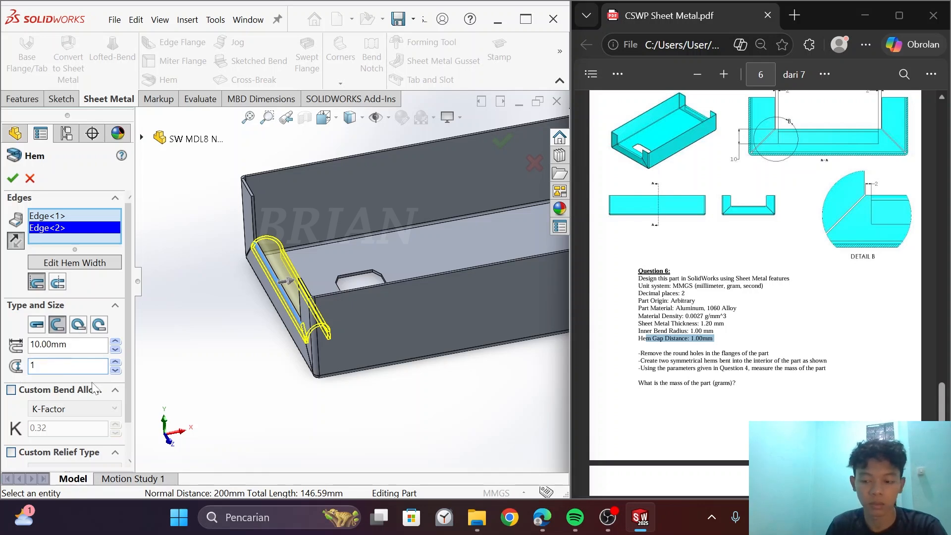
key(Return)
click(10, 412)
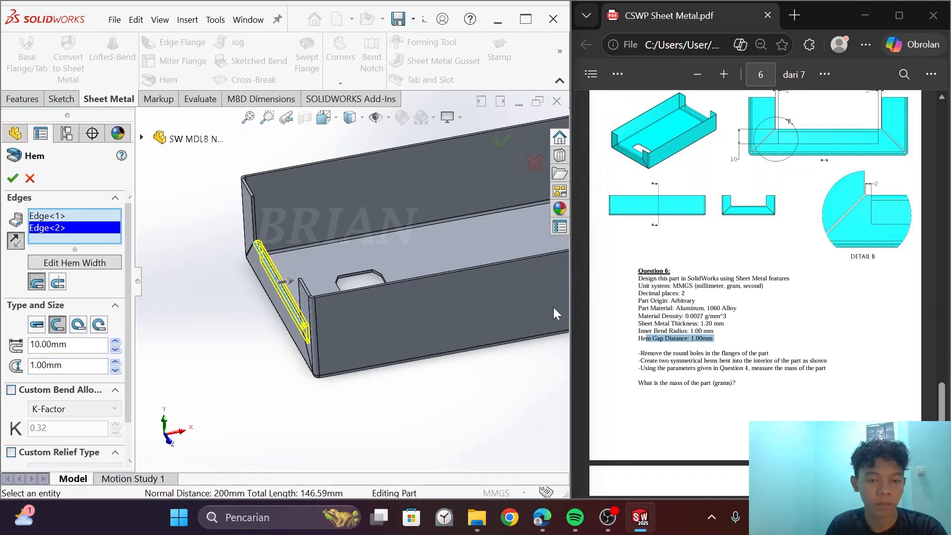
- Select the first hem edge and examine Question 6's section view for the offset at the hem ends
scroll(498, 293, up, 2)
scroll(499, 293, up, 4)
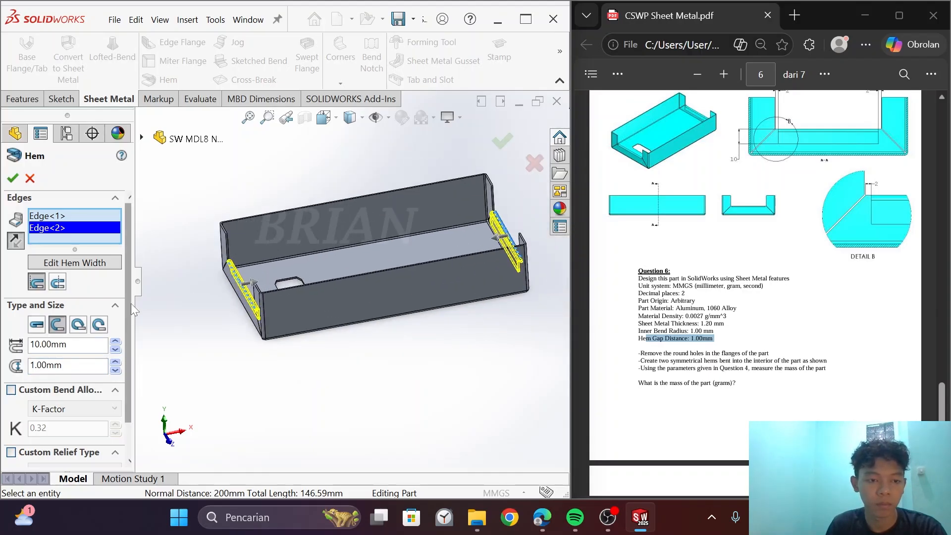
scroll(130, 303, down, 1)
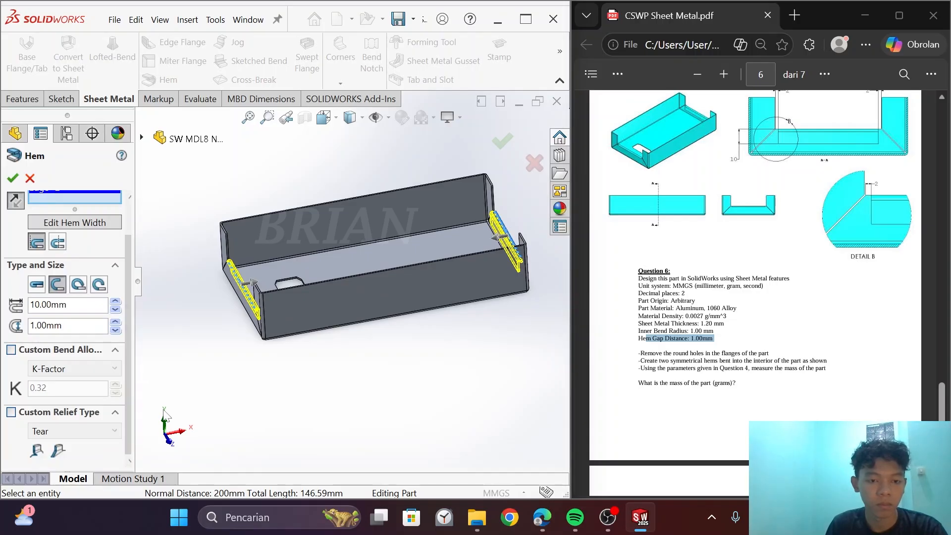
middle_drag(203, 350, 275, 340)
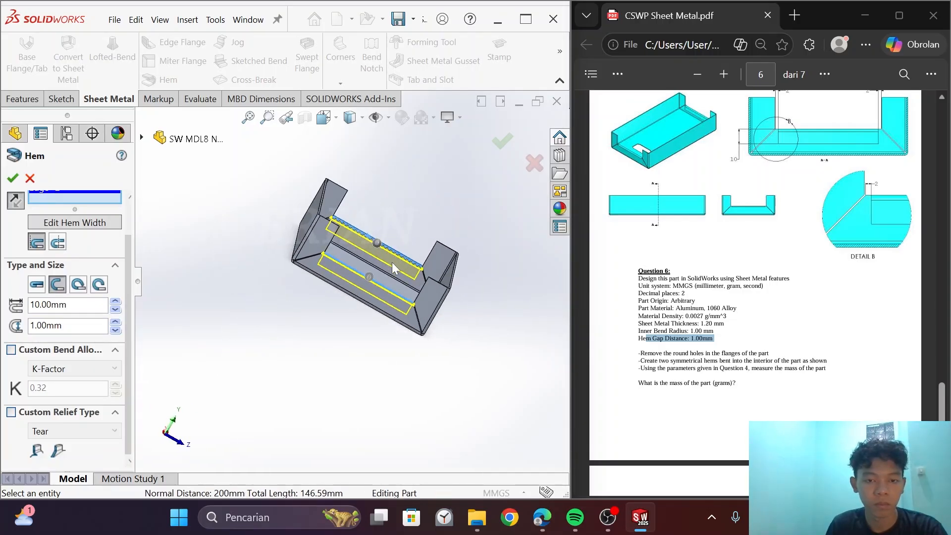
scroll(391, 275, down, 3)
scroll(105, 252, up, 2)
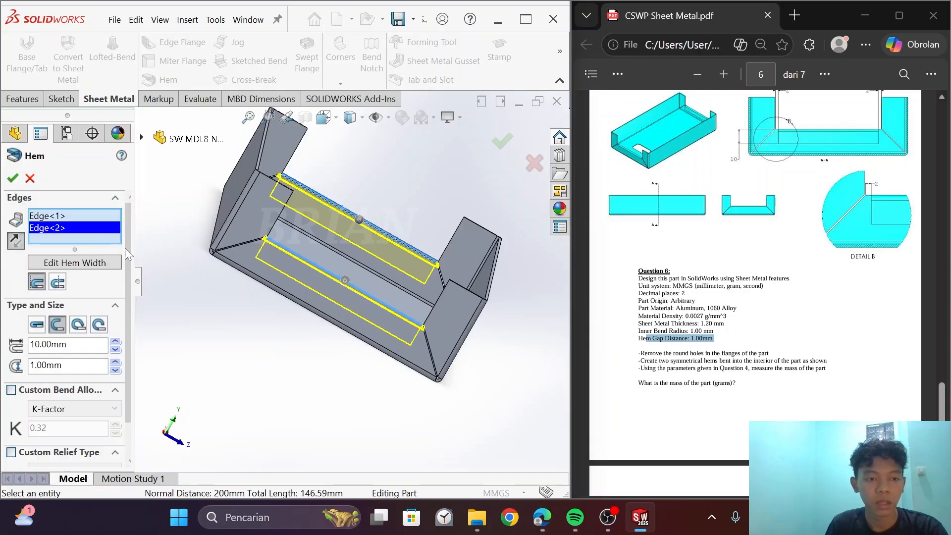
click(75, 218)
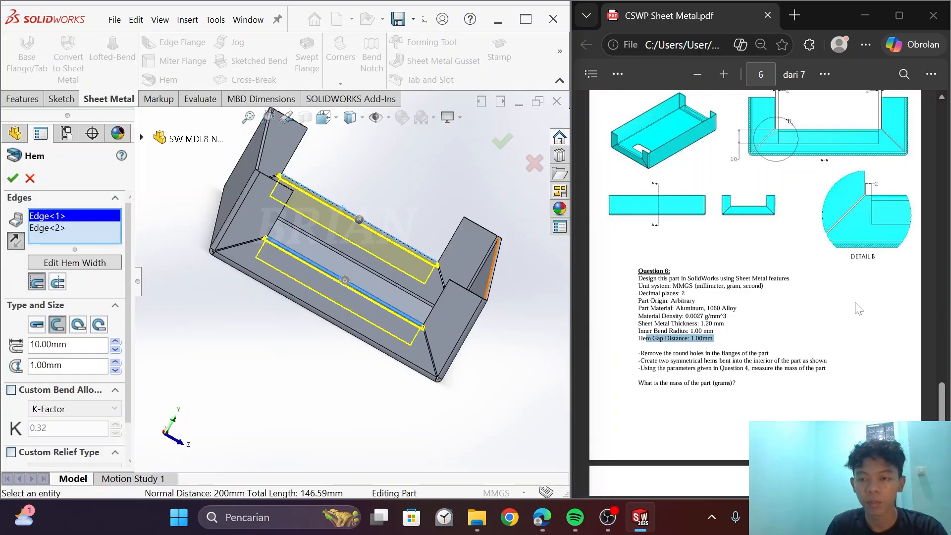
scroll(858, 309, up, 3)
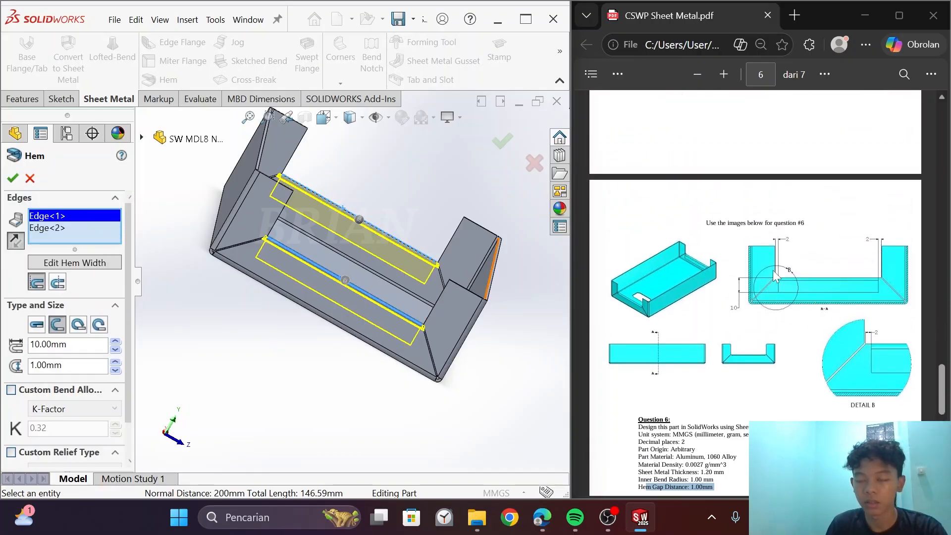
ctrl+scroll(812, 278, down, 2)
ctrl+scroll(814, 285, up, 5)
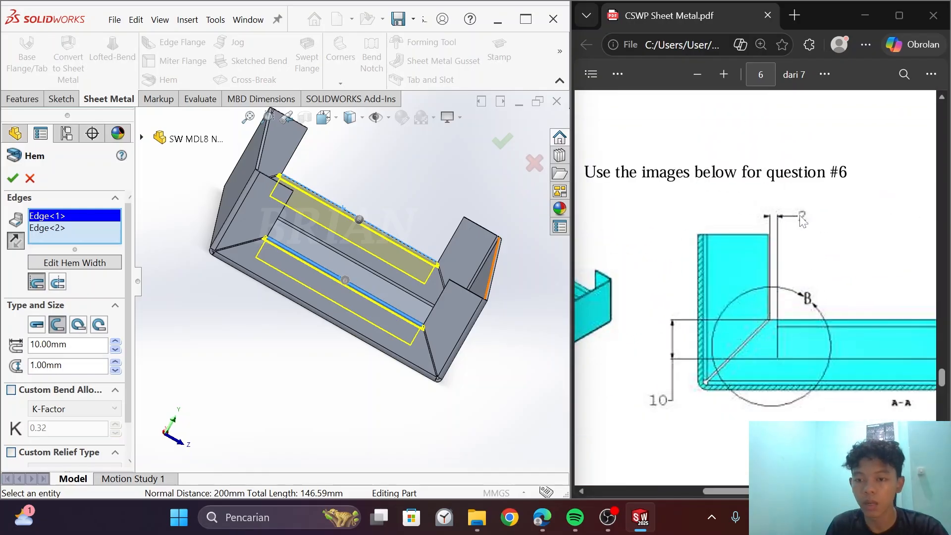
- Edit the first hem's width profile, pulling its line's endpoints inward from the flange corners by about 2.75 mm and 1.67 mm
scroll(258, 250, down, 5)
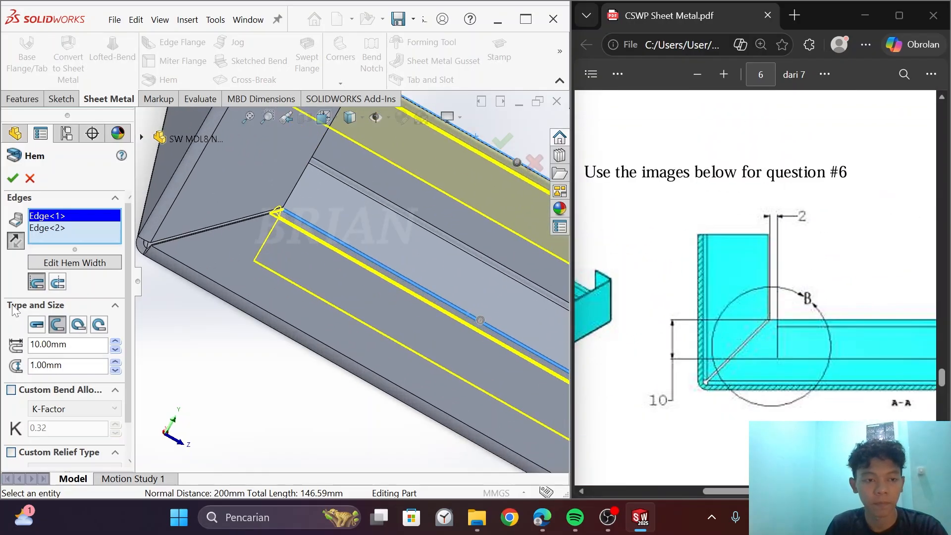
click(93, 265)
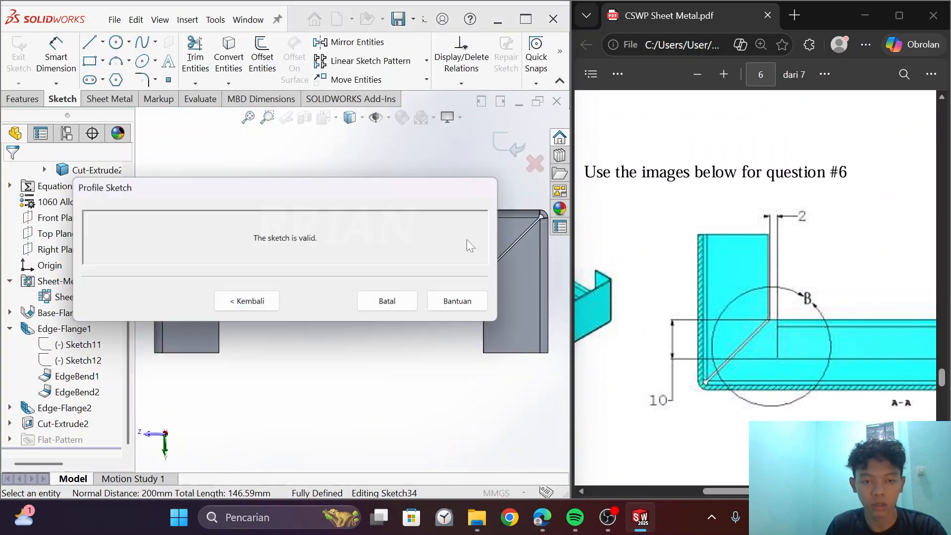
drag(304, 197, 322, 38)
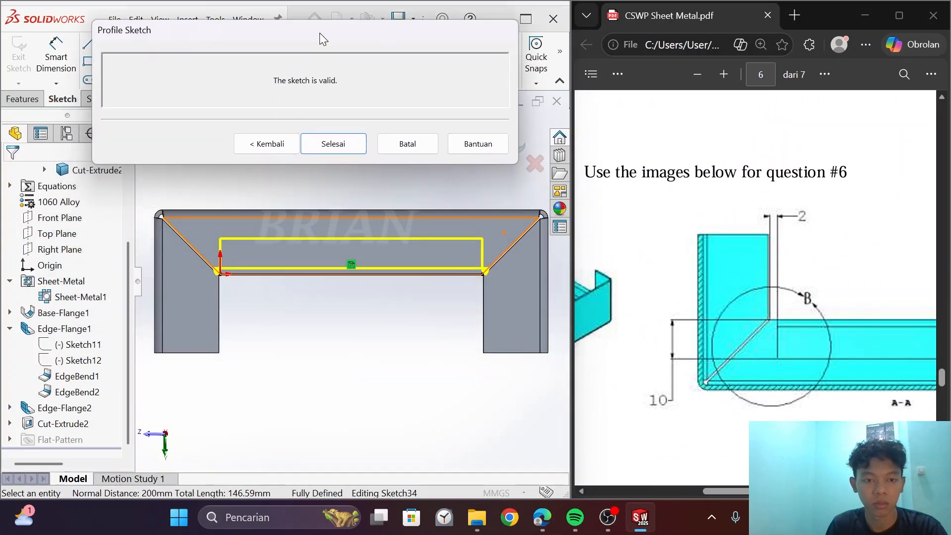
scroll(243, 273, down, 5)
scroll(361, 281, down, 2)
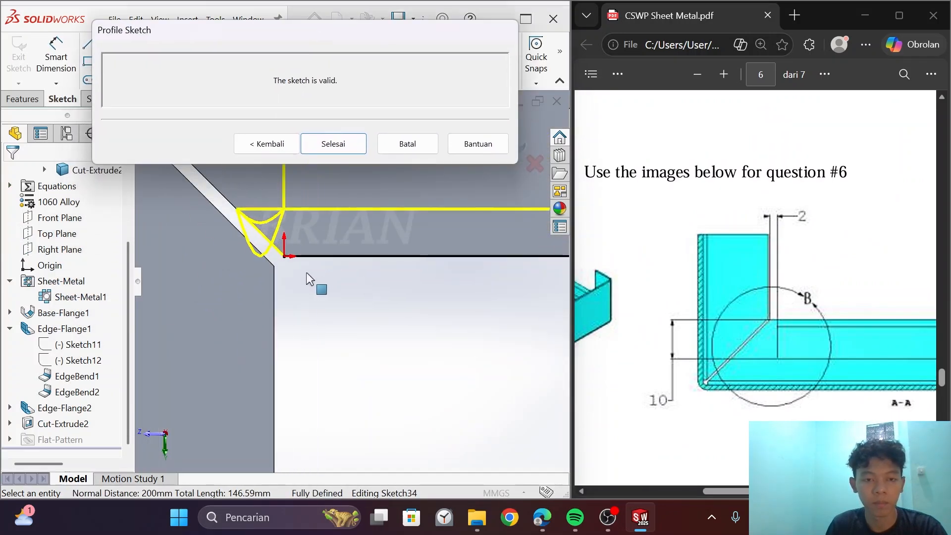
click(284, 256)
drag(353, 261, 361, 262)
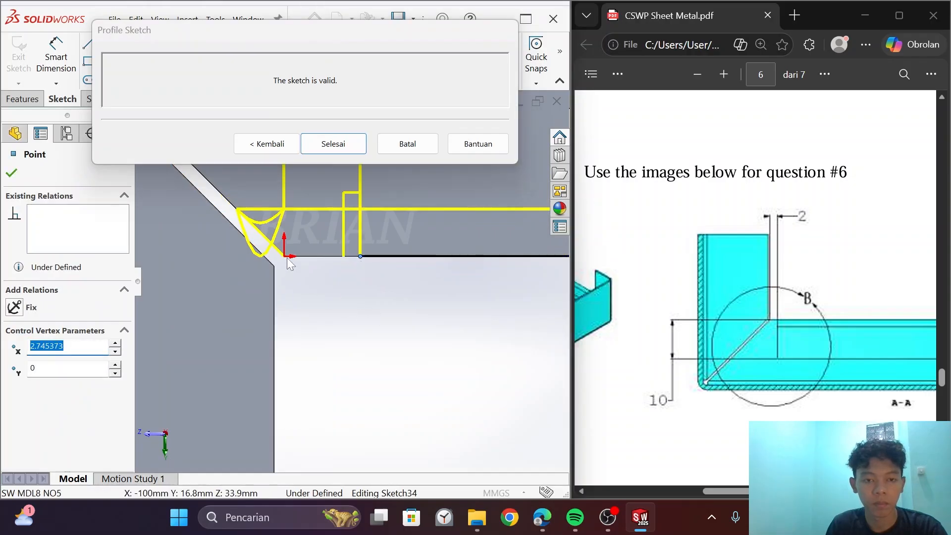
scroll(448, 304, up, 5)
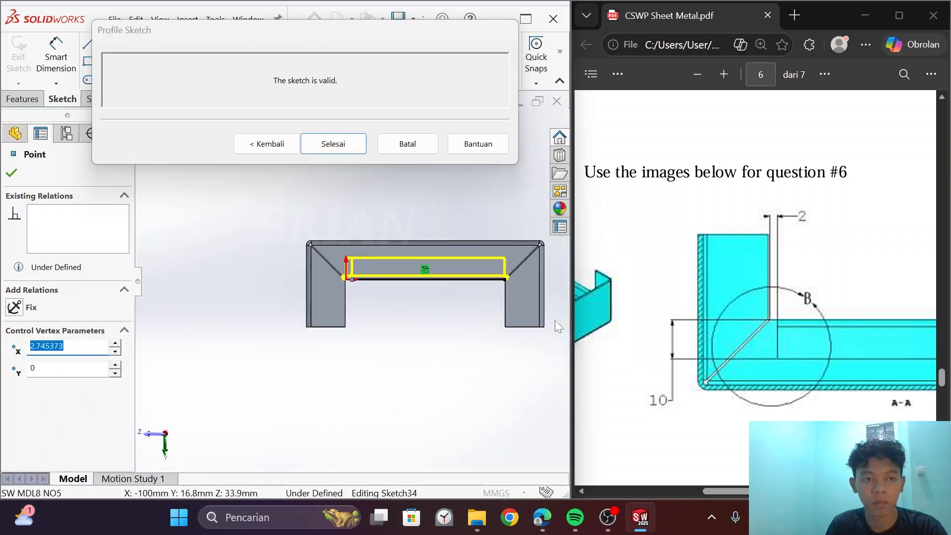
scroll(480, 290, down, 5)
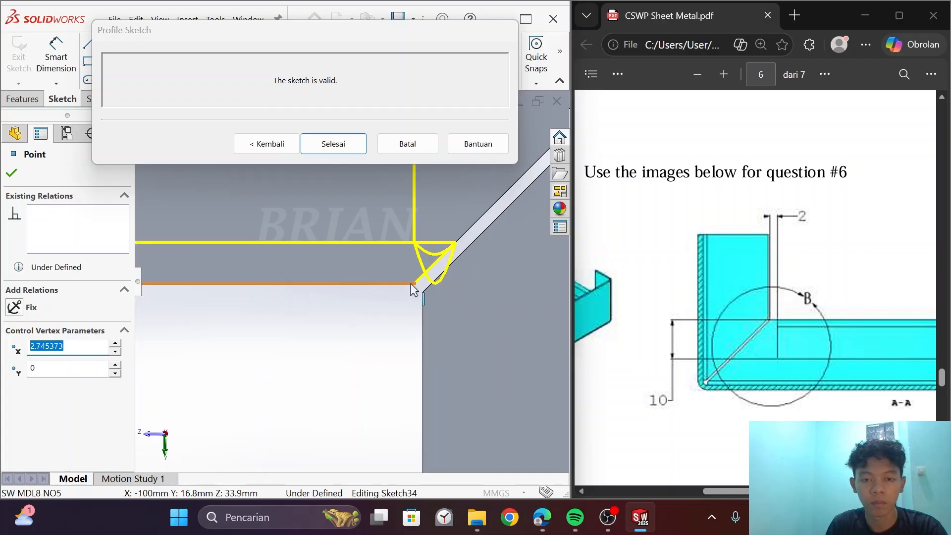
drag(416, 283, 361, 283)
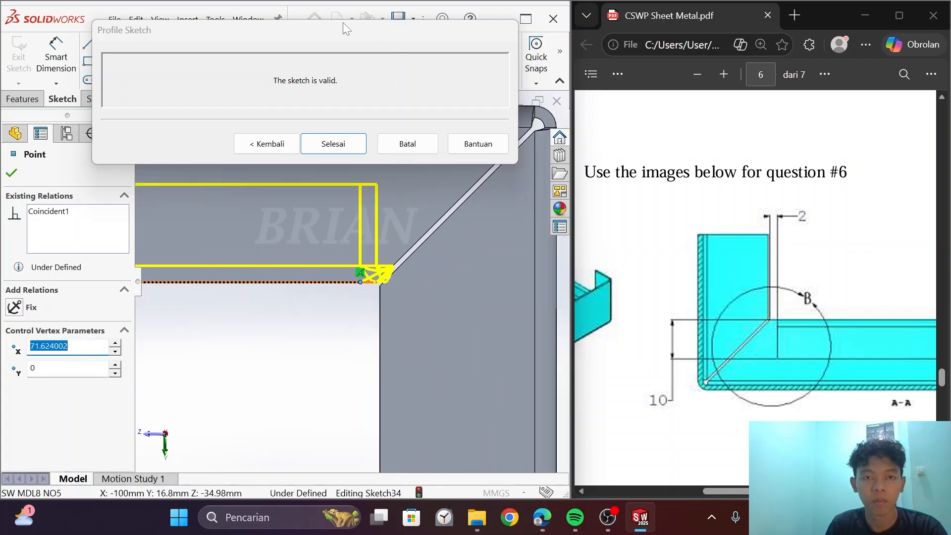
- Dimension the second pulled-in endpoint of the hem profile 2 mm from its adjacent flange corner
drag(329, 37, 320, 37)
click(56, 56)
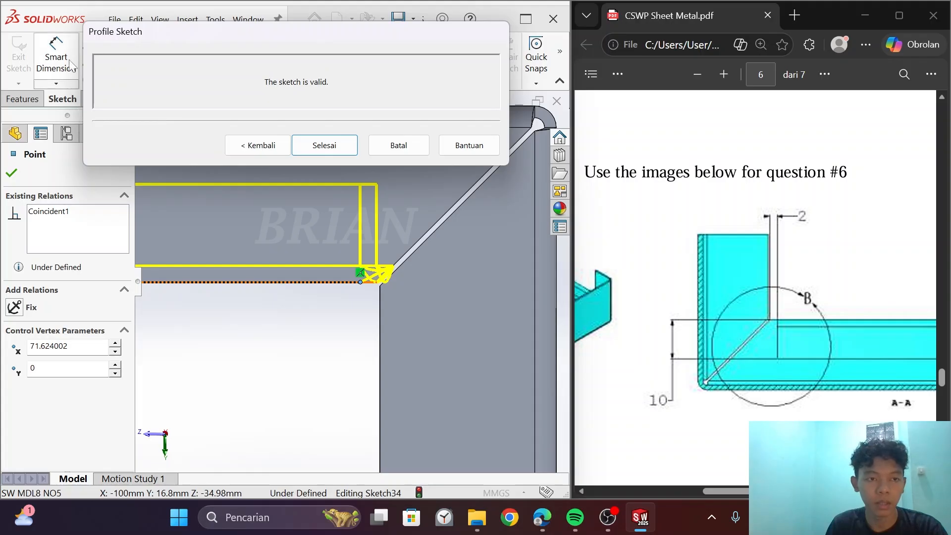
scroll(382, 283, down, 1)
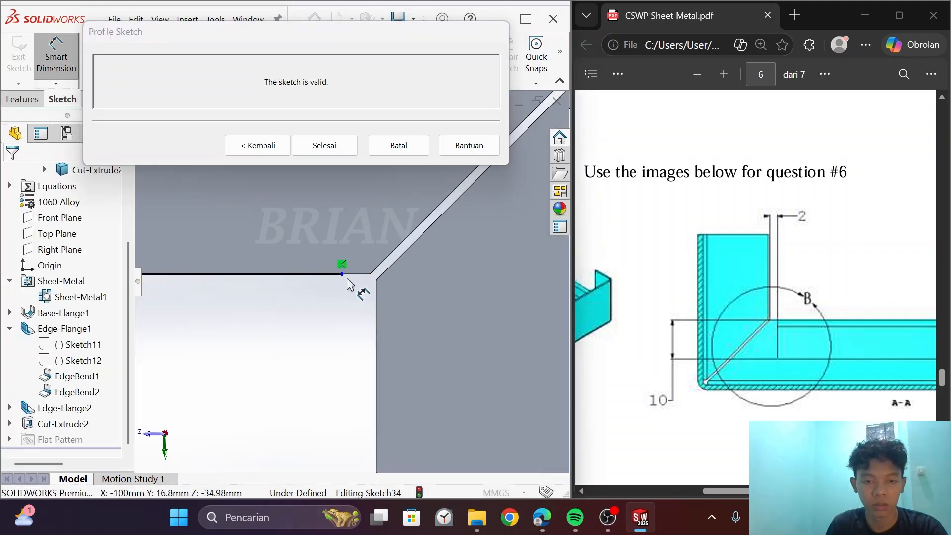
click(342, 275)
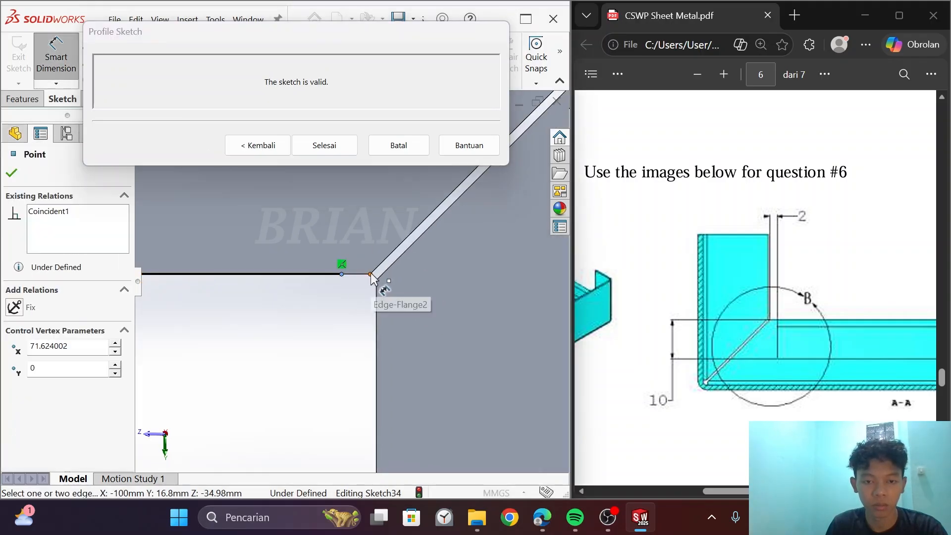
click(370, 274)
click(308, 336)
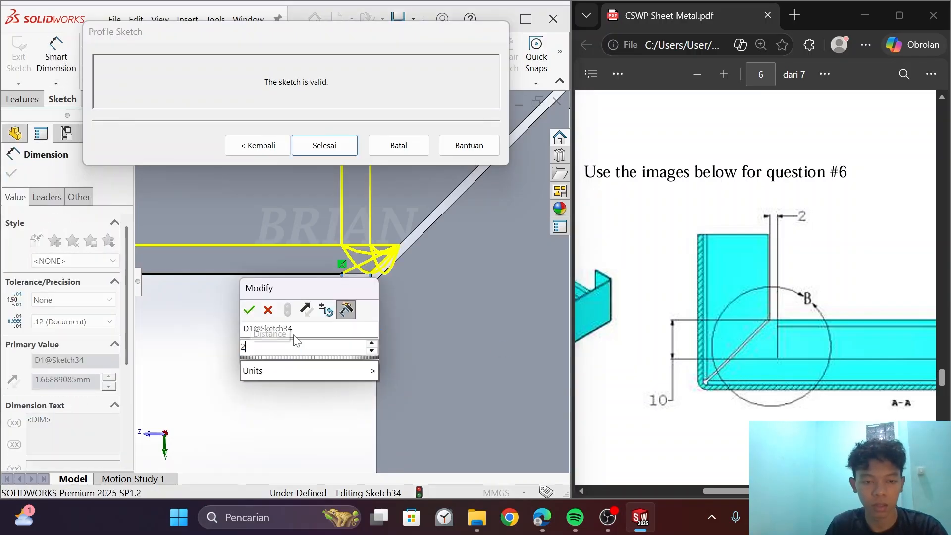
click(250, 309)
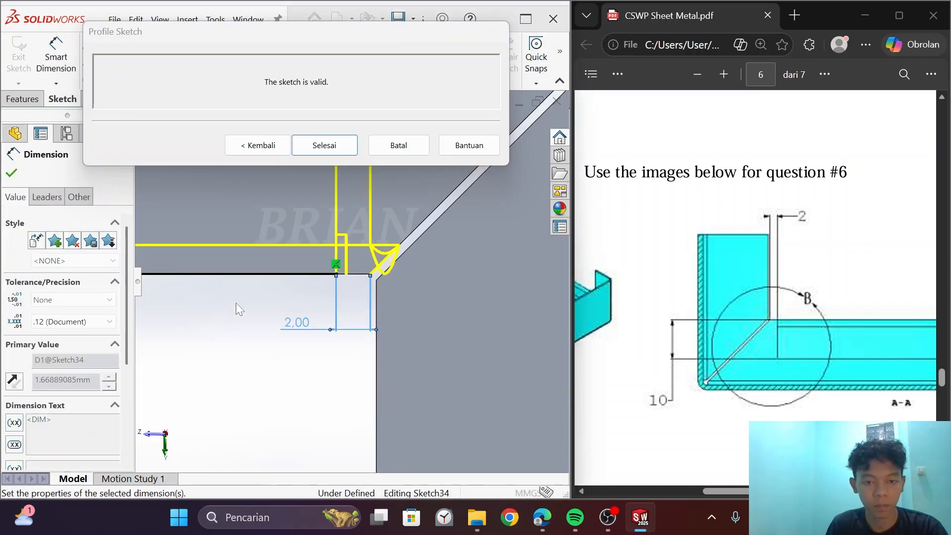
- Dimension the hem profile's opposite endpoint 2 mm from the origin-side corner and return to the hem settings
scroll(236, 307, up, 10)
scroll(239, 259, down, 8)
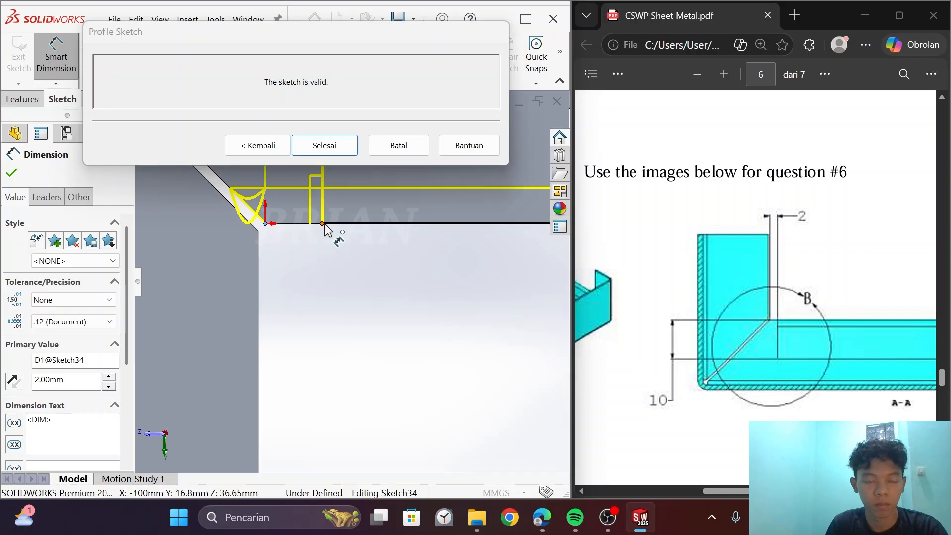
click(323, 223)
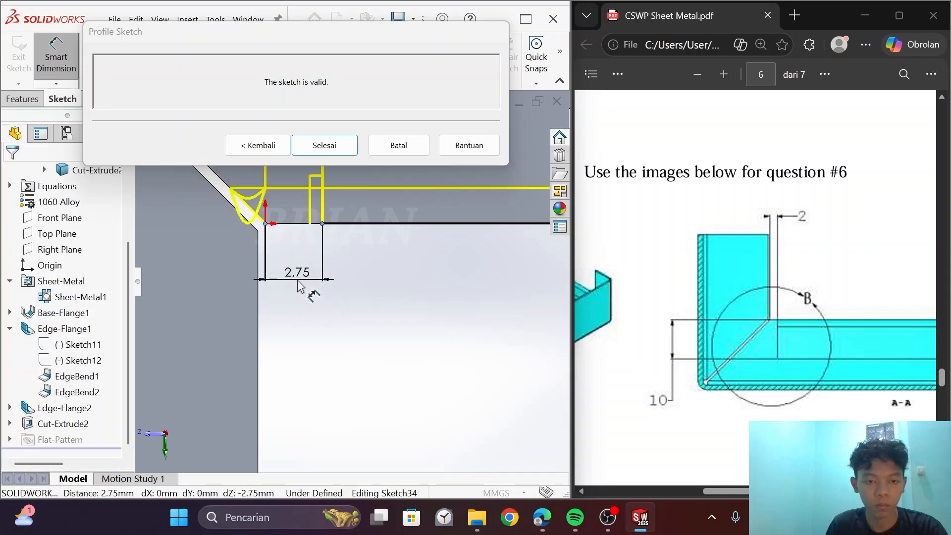
click(301, 286)
text(2)
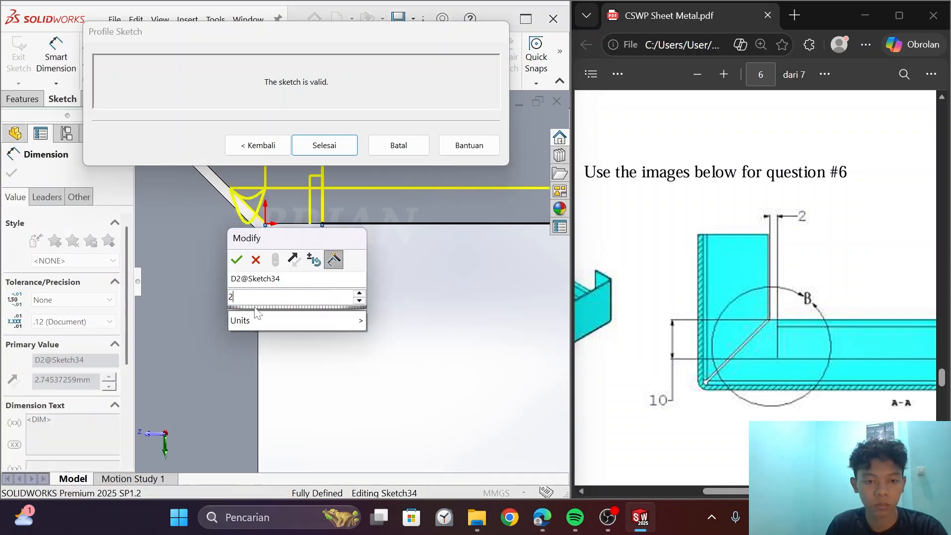
click(235, 260)
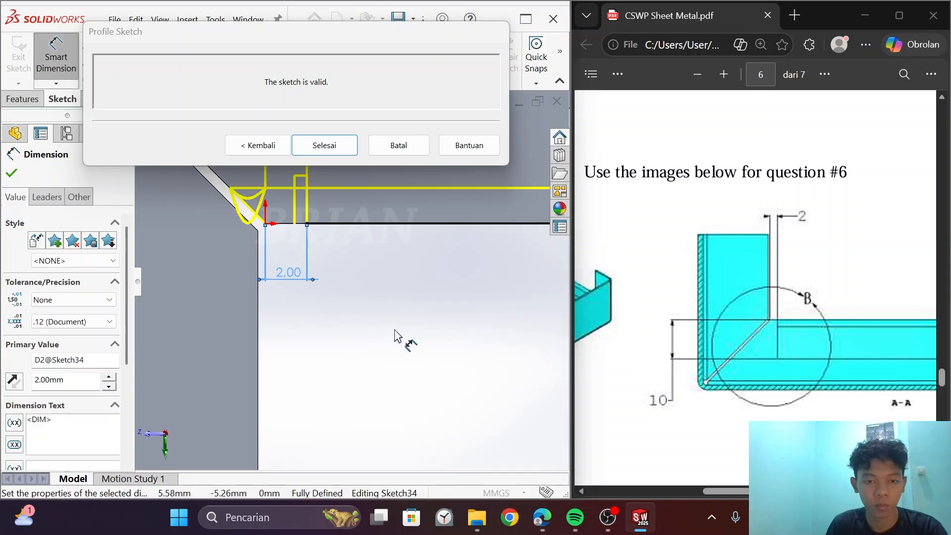
scroll(451, 289, up, 5)
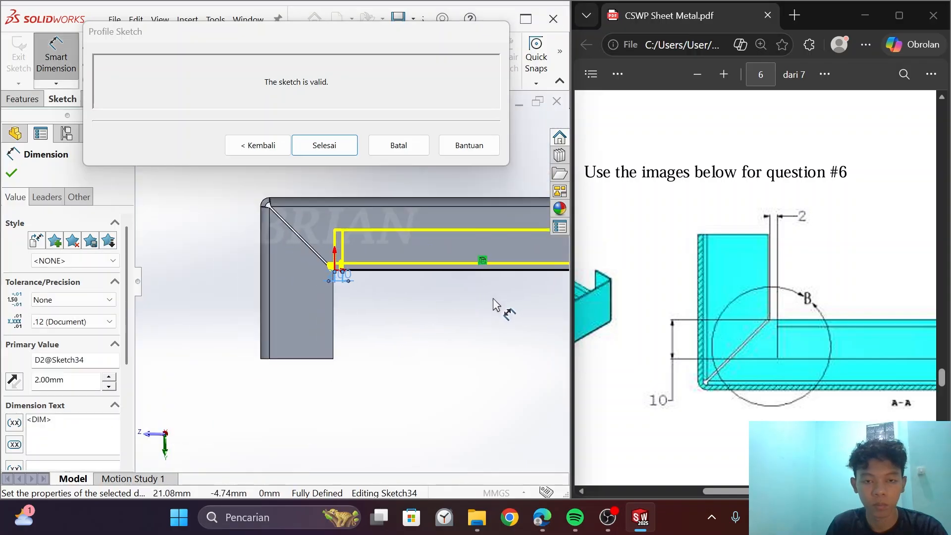
scroll(493, 298, up, 1)
scroll(492, 299, down, 1)
scroll(492, 298, up, 1)
click(247, 145)
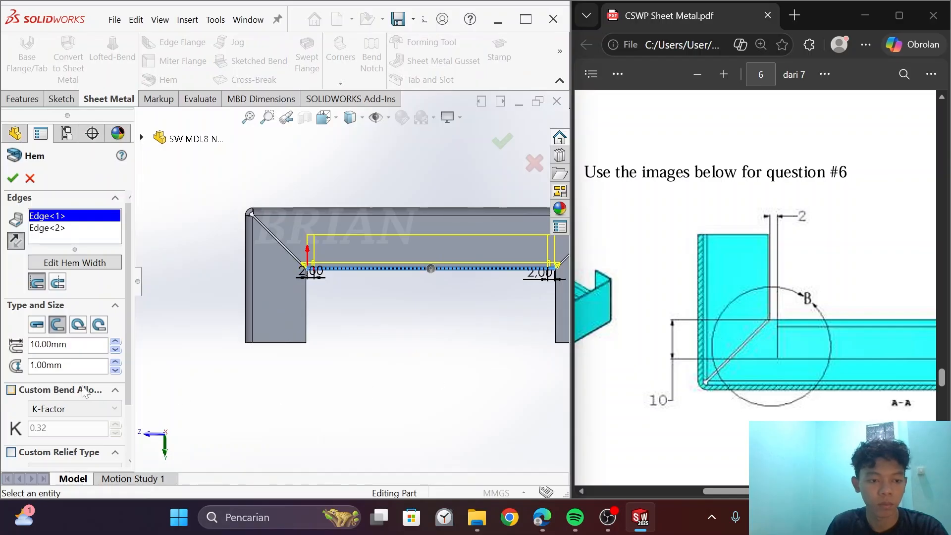
- Enable a custom relief type for the hems and set it to Tear
scroll(130, 328, down, 3)
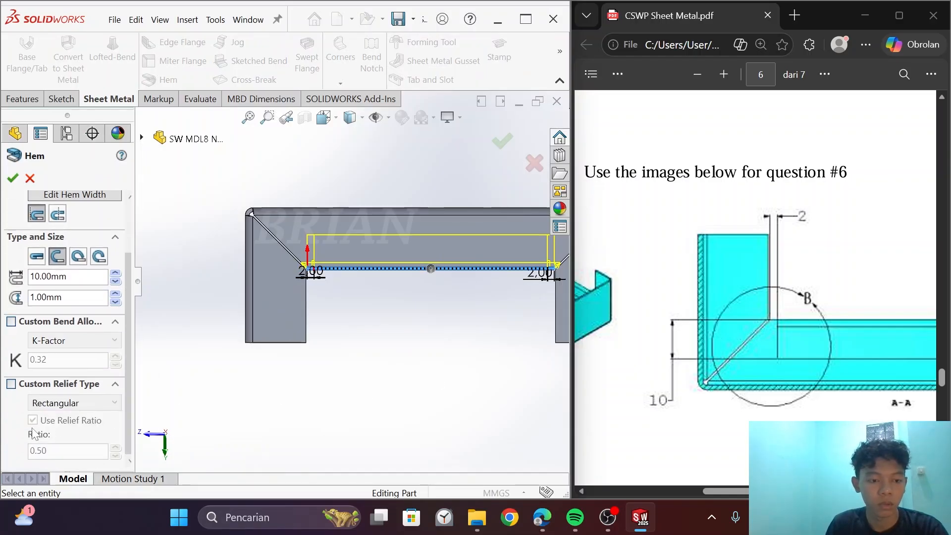
click(12, 386)
click(74, 404)
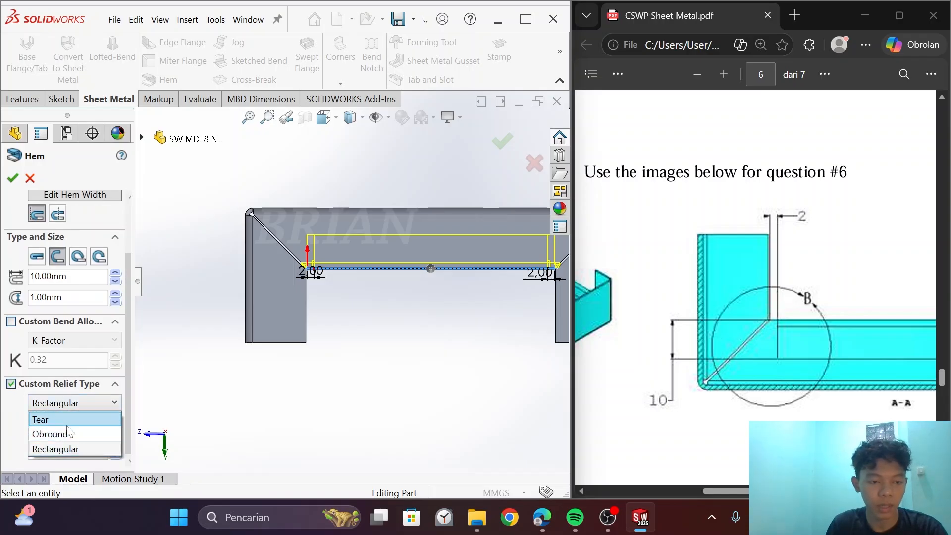
click(68, 419)
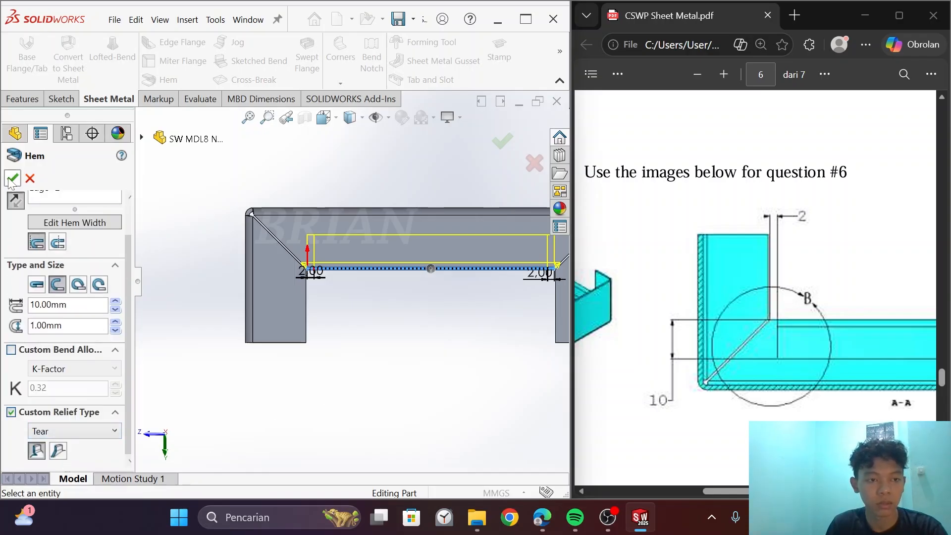
- Select the second hem edge on the opposite end flange and open its width profile for editing
middle_drag(442, 364, 439, 234)
scroll(470, 327, up, 2)
scroll(469, 327, up, 3)
scroll(295, 421, down, 2)
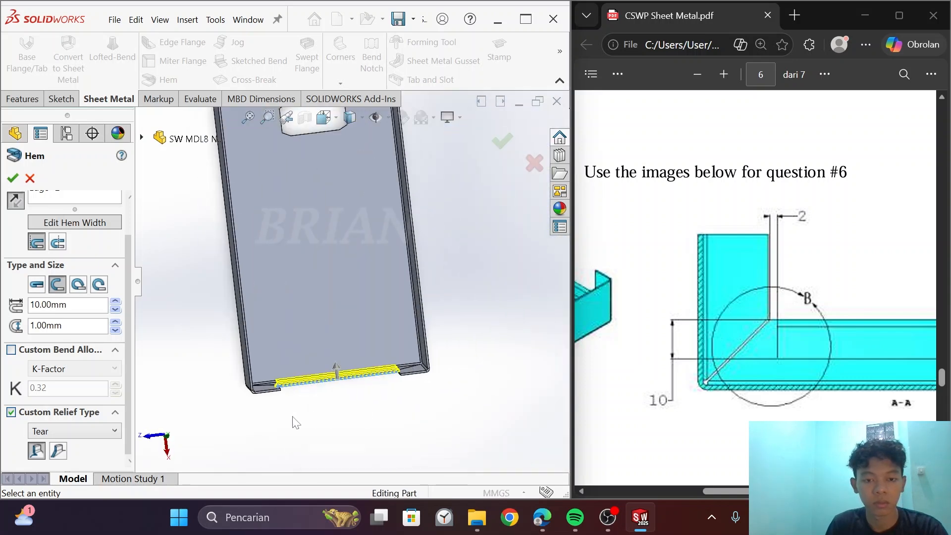
scroll(126, 248, up, 2)
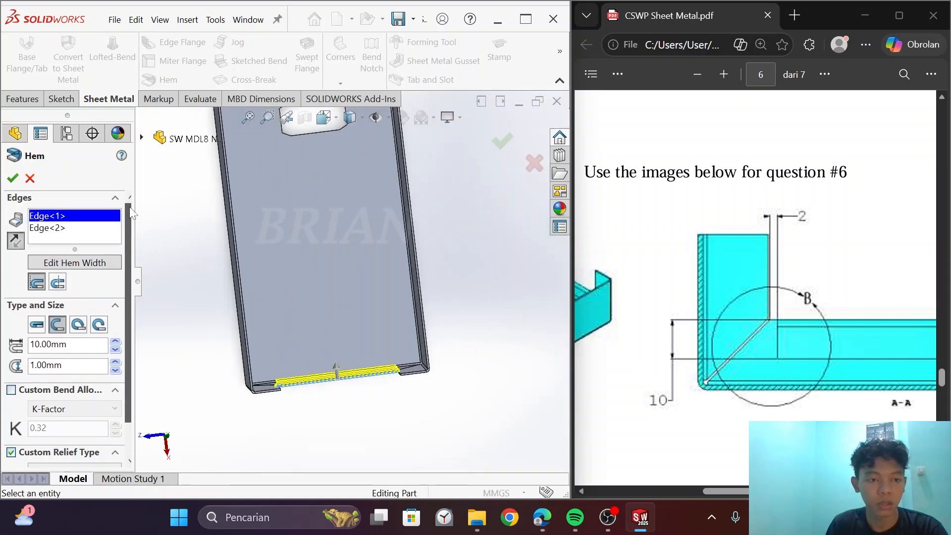
click(58, 229)
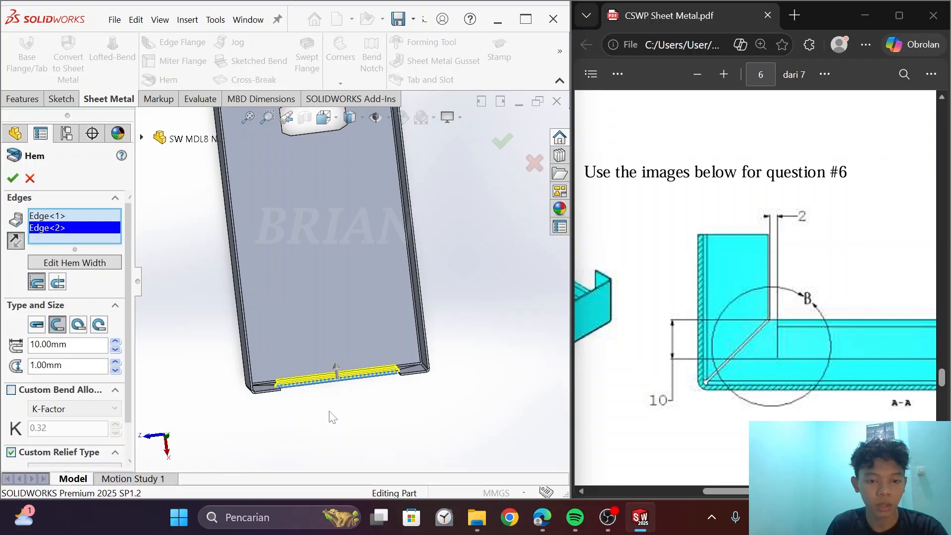
scroll(330, 396, down, 2)
middle_drag(329, 388, 328, 234)
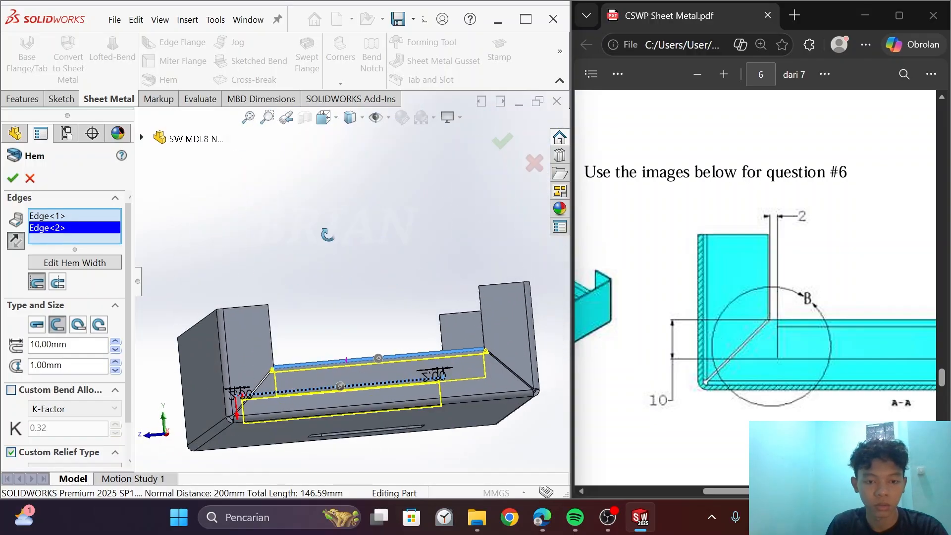
scroll(388, 282, down, 4)
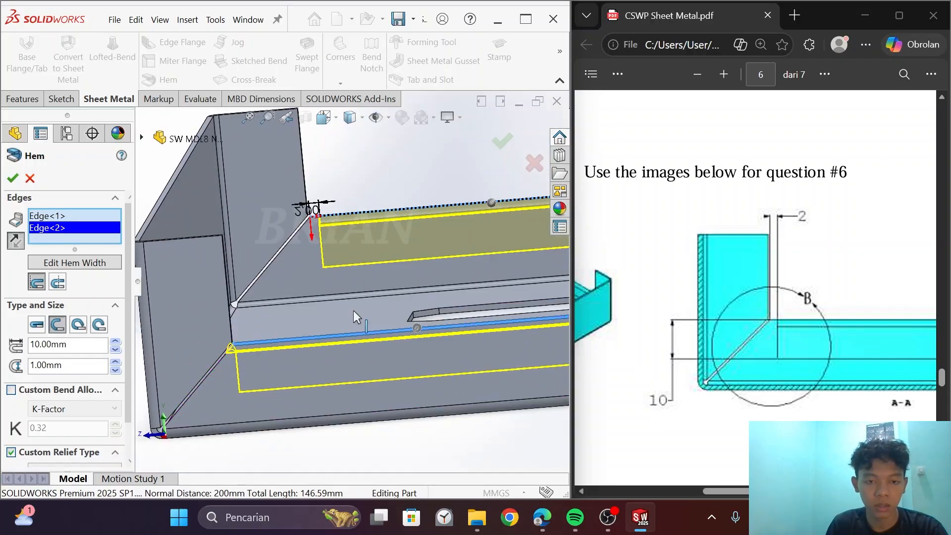
scroll(221, 338, down, 2)
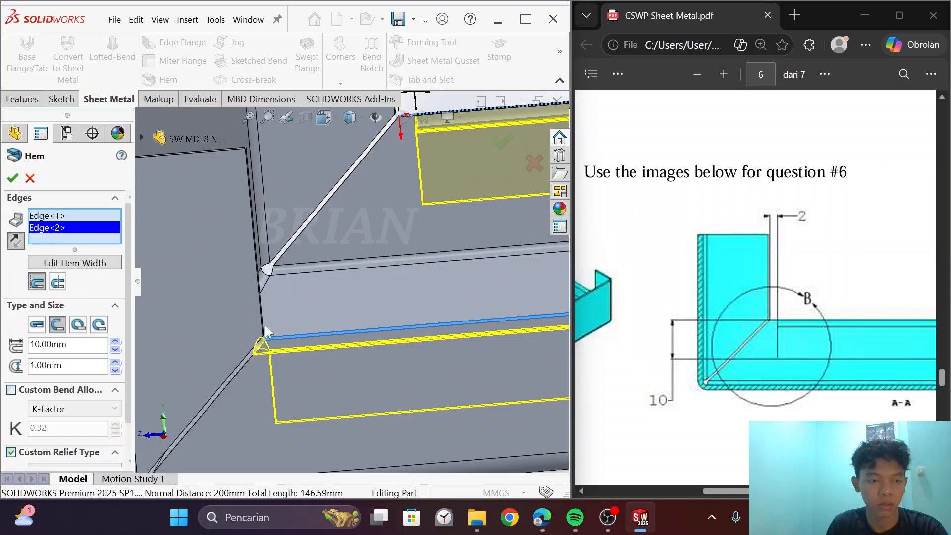
click(88, 263)
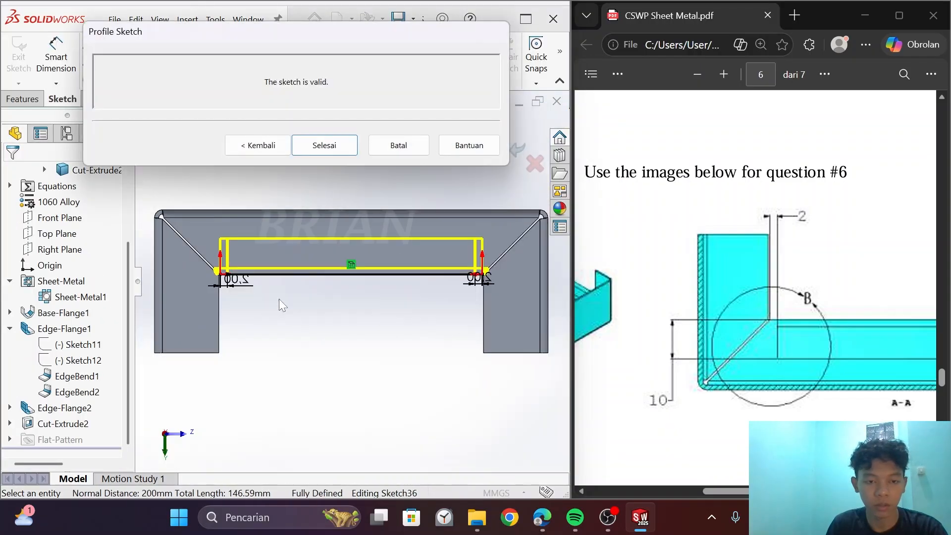
- Pull both endpoints of the second hem's profile line inward from the flange corners by about 2.33 mm and 3.55 mm
scroll(233, 267, down, 5)
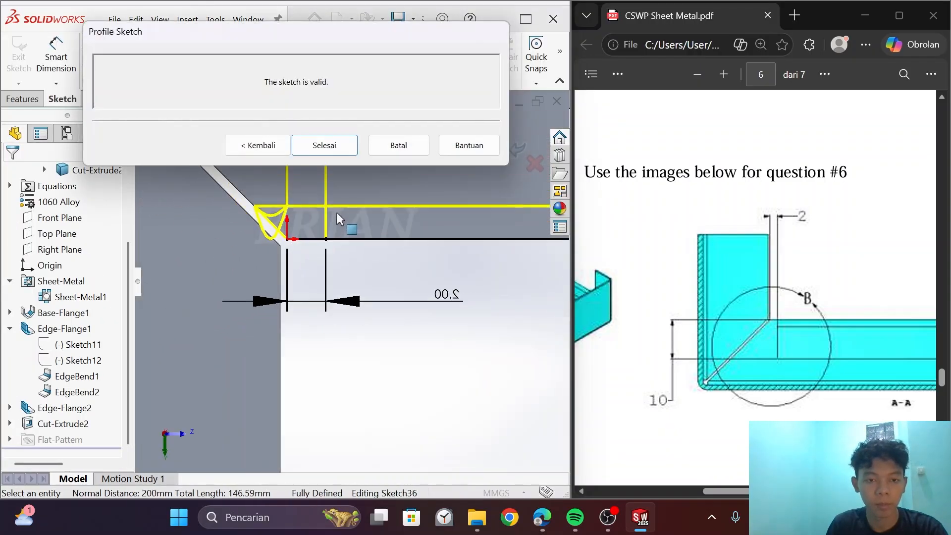
scroll(311, 237, down, 1)
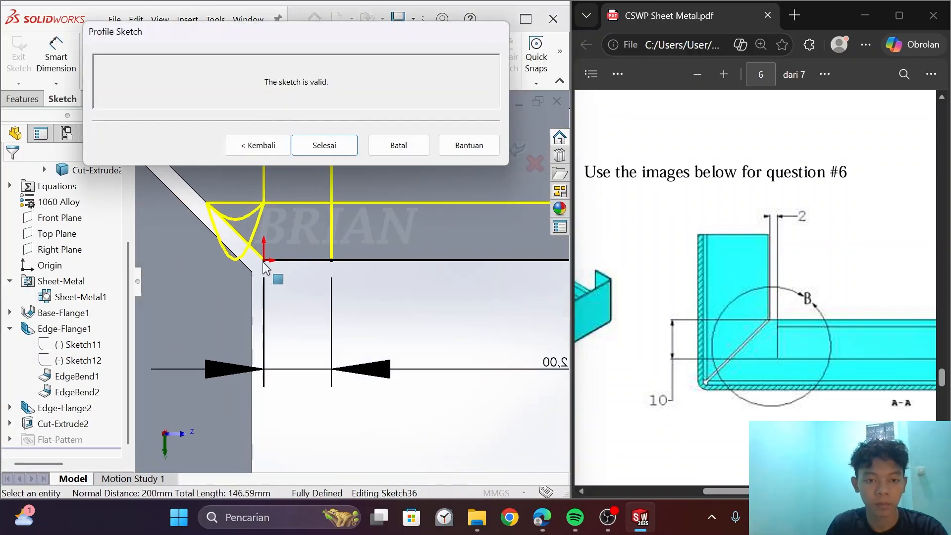
click(347, 260)
drag(346, 265, 342, 265)
scroll(456, 320, up, 6)
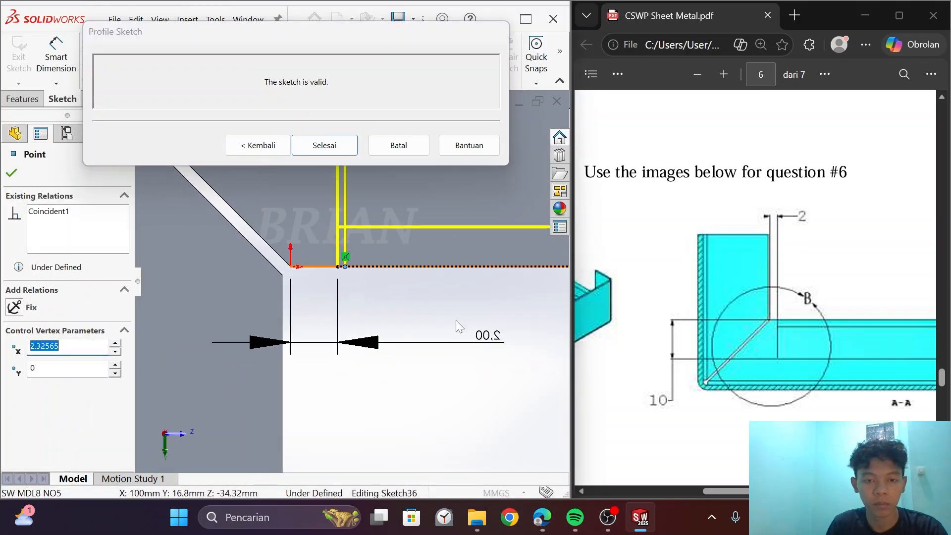
scroll(540, 311, up, 5)
scroll(544, 319, down, 6)
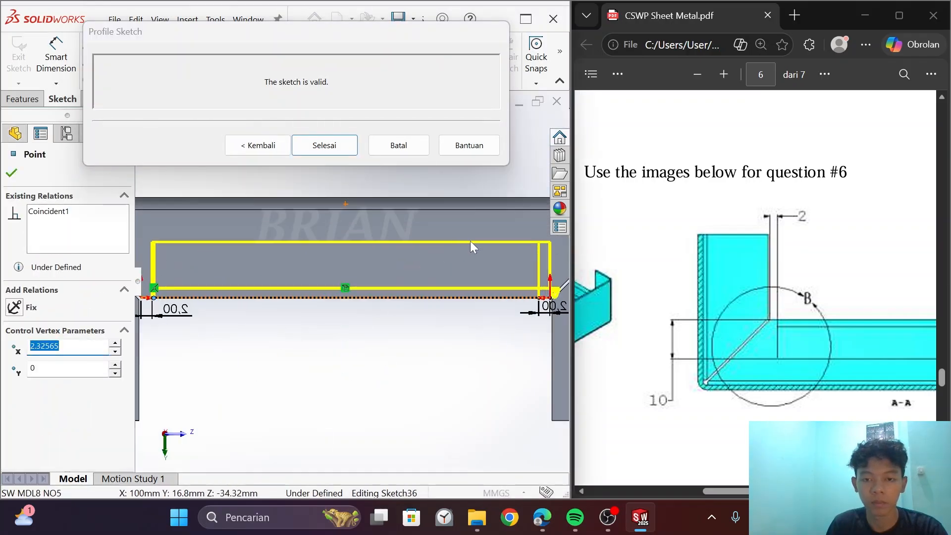
scroll(515, 274, down, 2)
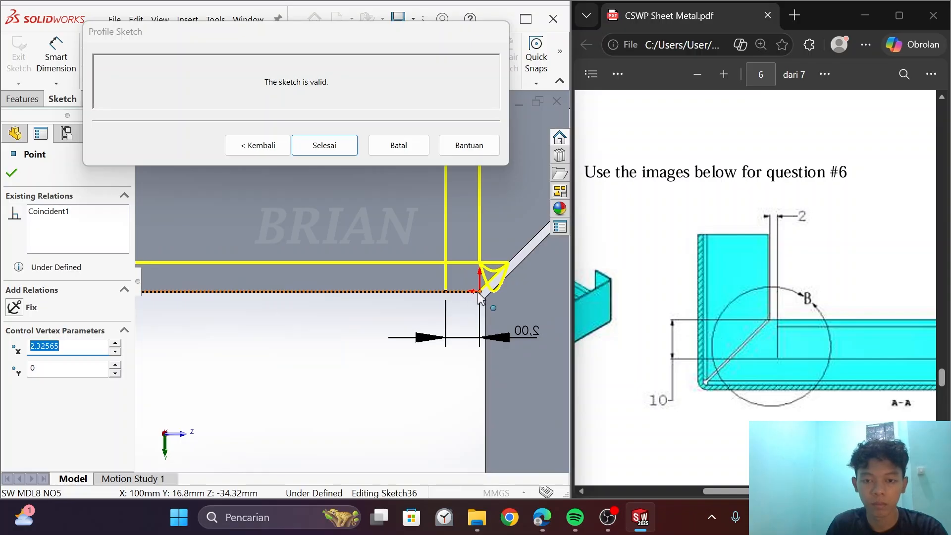
drag(480, 295, 419, 299)
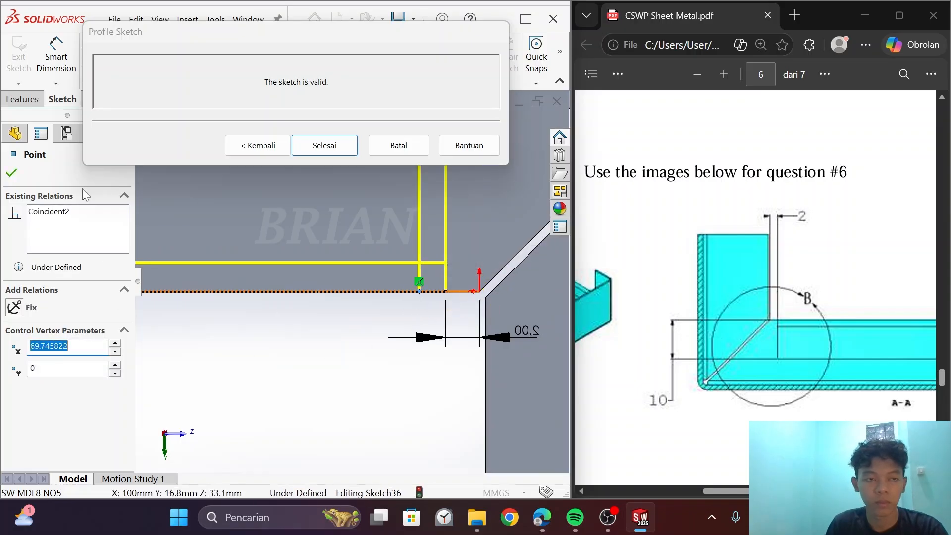
- Dimension the further pulled-in endpoint of the second hem's profile 2 mm from its adjacent flange corner
click(56, 57)
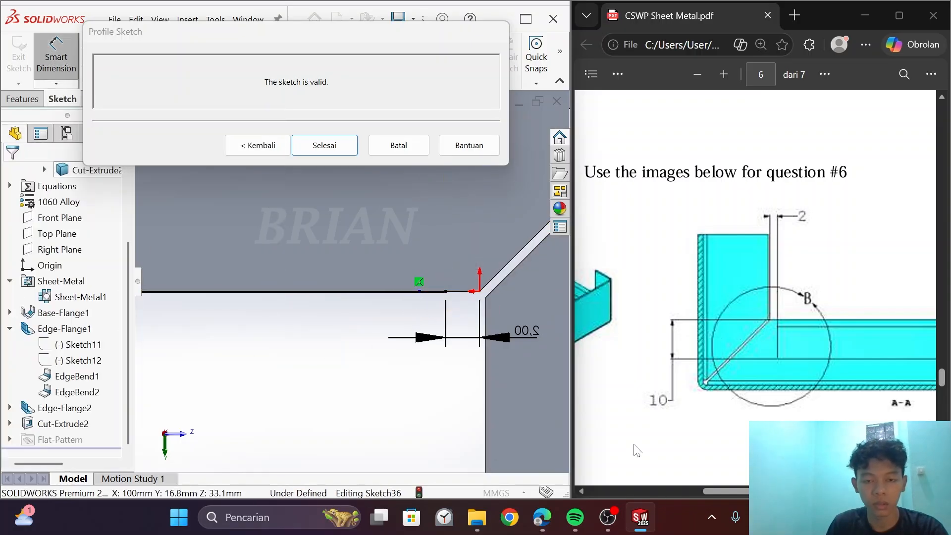
click(420, 292)
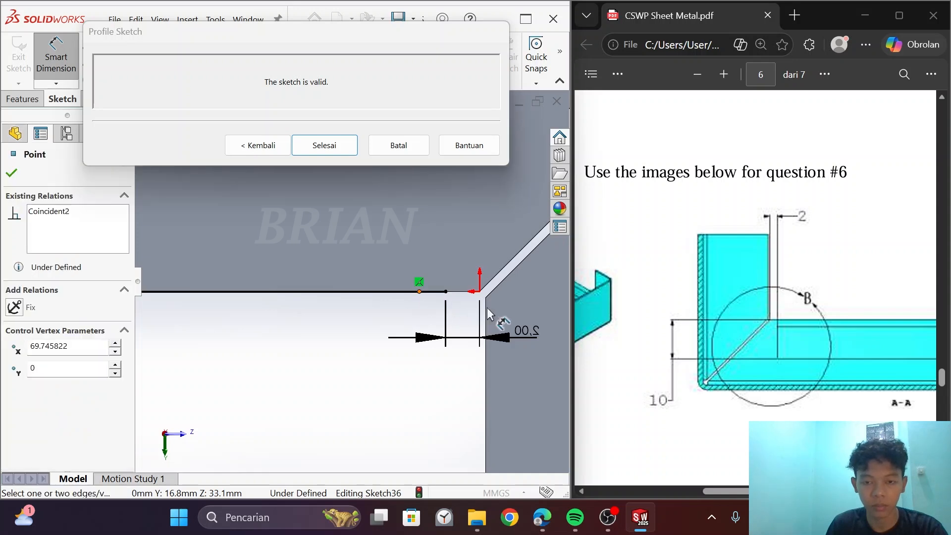
click(480, 292)
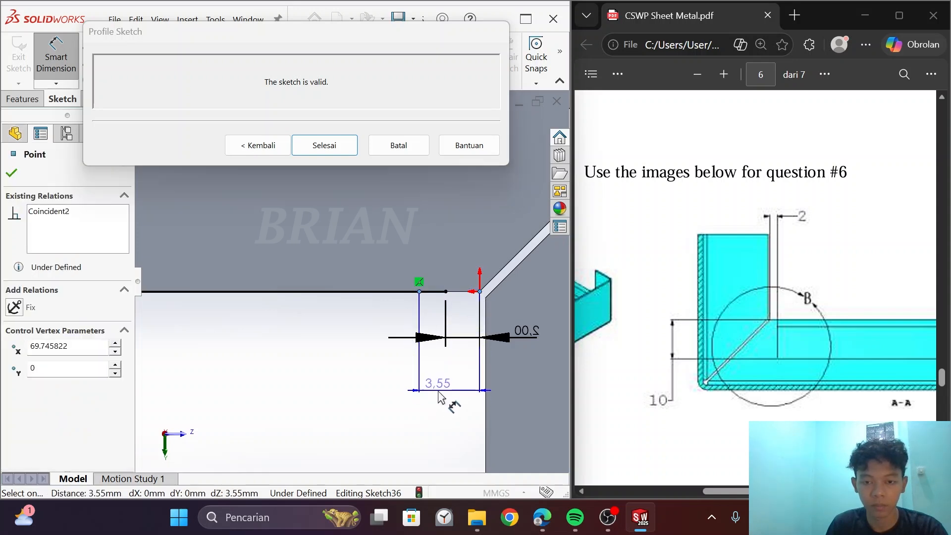
click(440, 389)
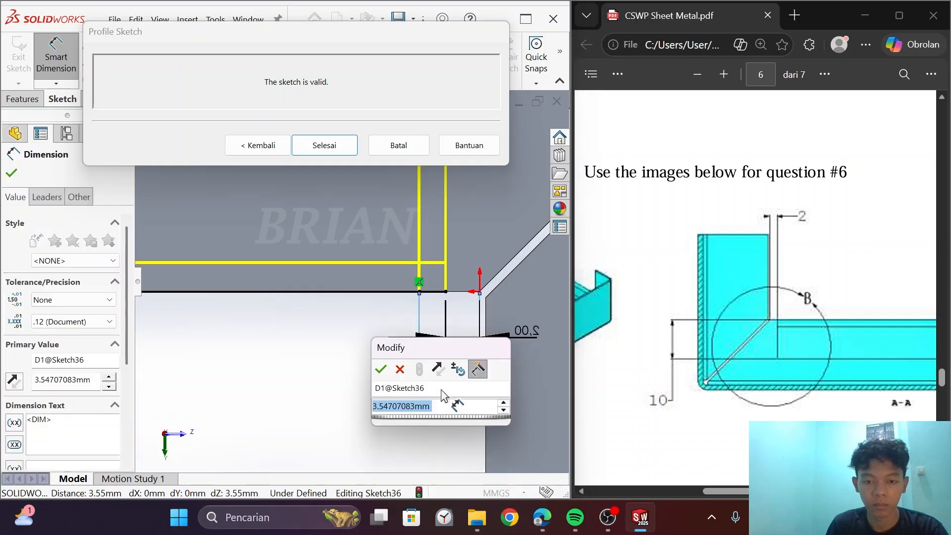
text(2)
click(381, 369)
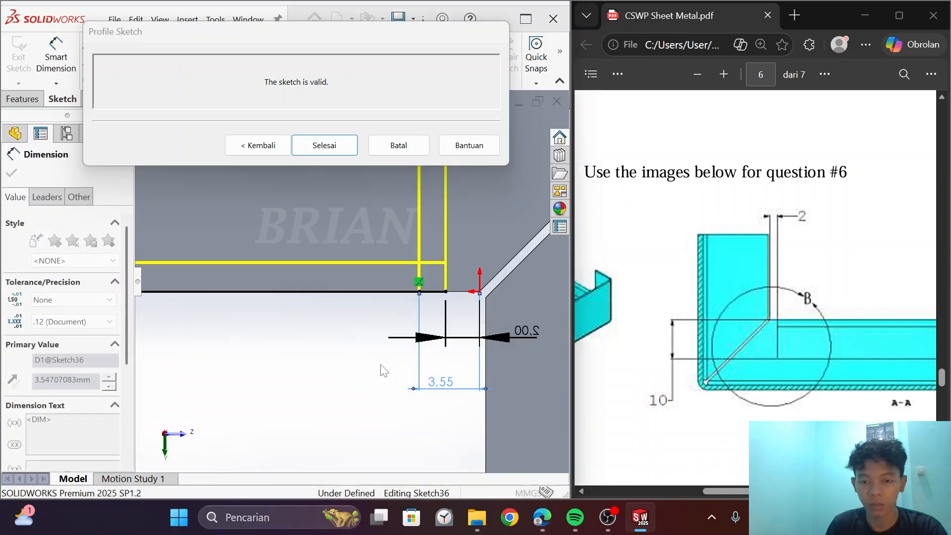
- Dimension the remaining endpoint of the second hem's profile 2 mm from the corner at its own end of the flange
scroll(242, 310, up, 4)
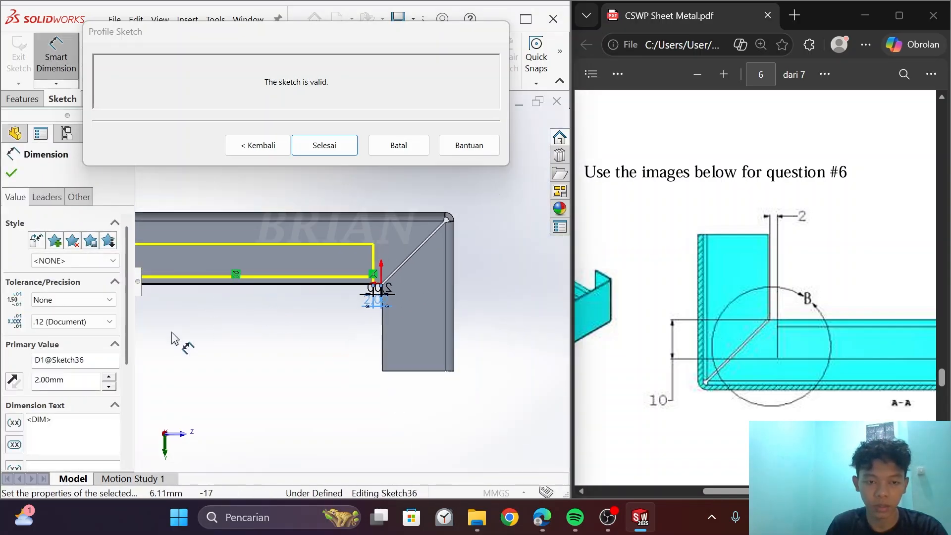
scroll(228, 290, down, 5)
scroll(238, 281, down, 6)
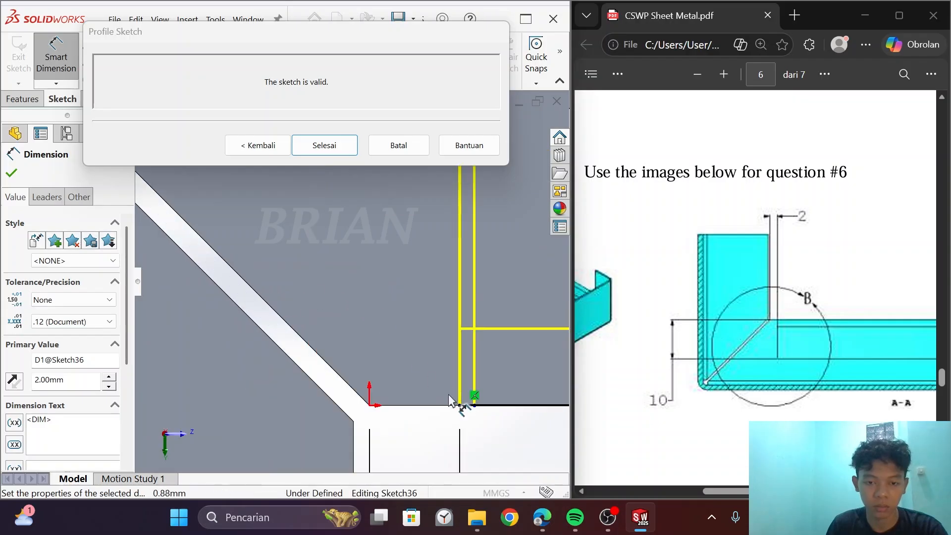
scroll(498, 448, up, 3)
scroll(461, 378, down, 2)
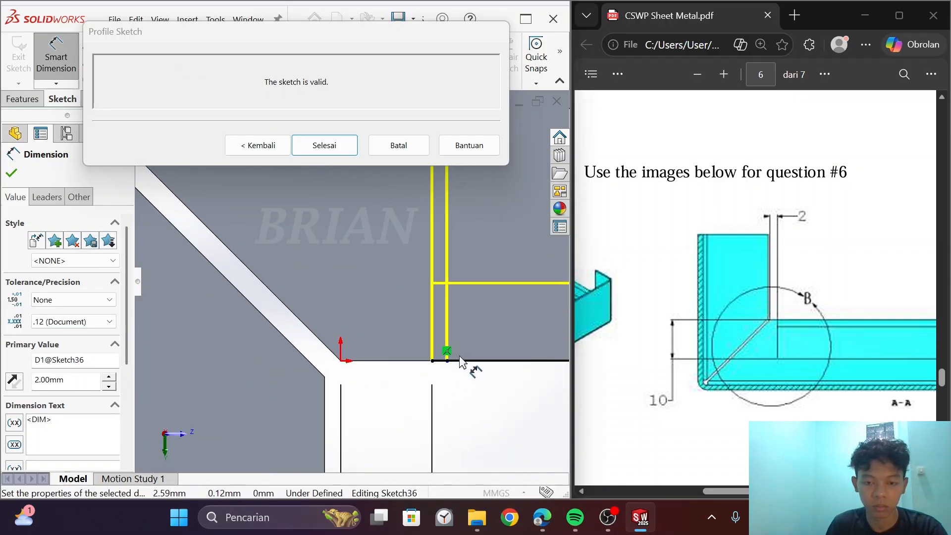
click(447, 361)
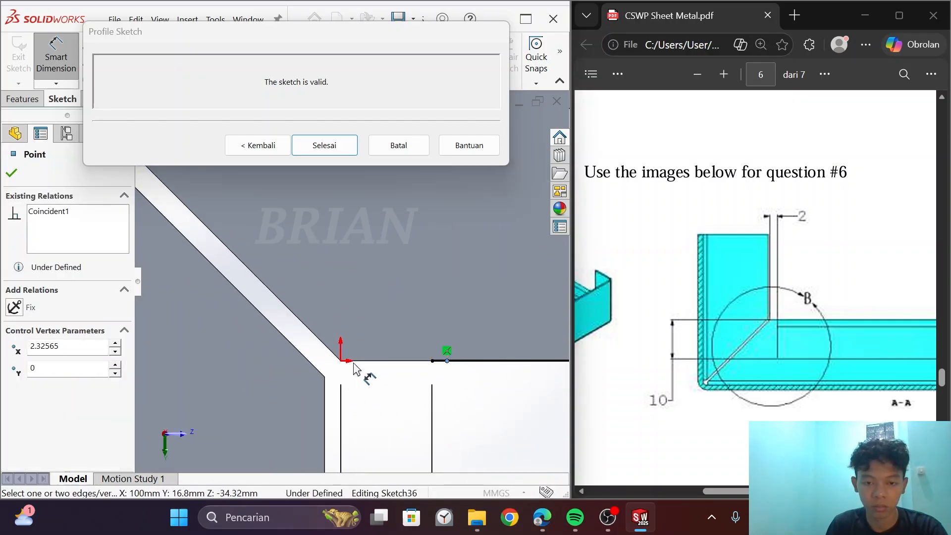
click(341, 361)
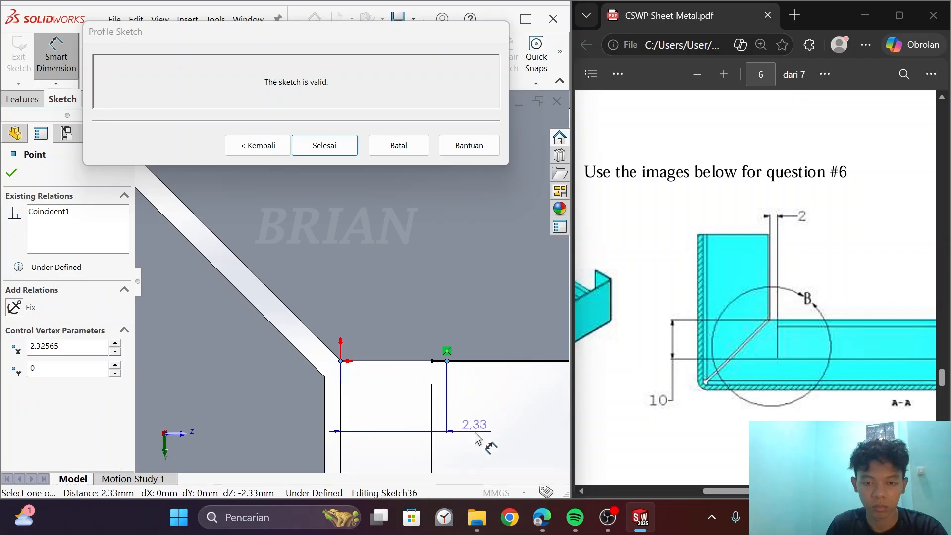
click(484, 439)
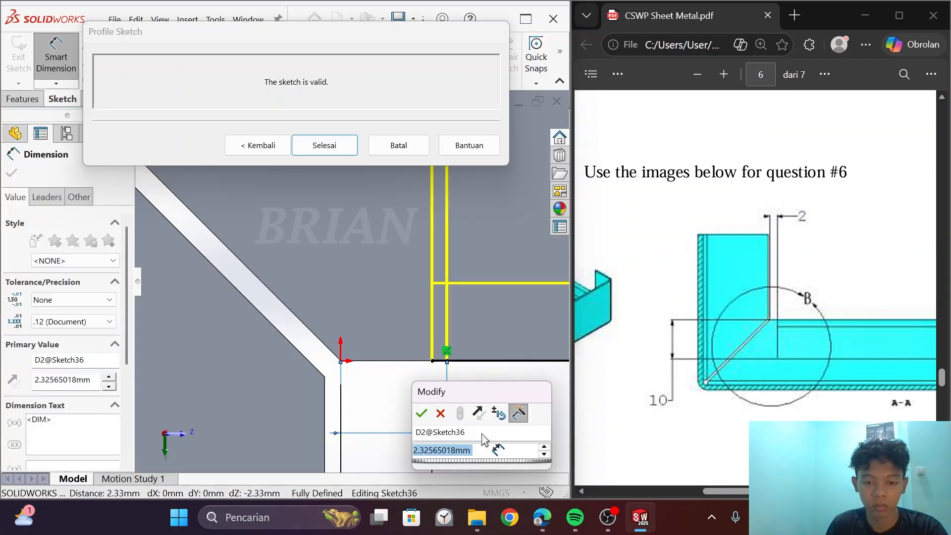
text(2)
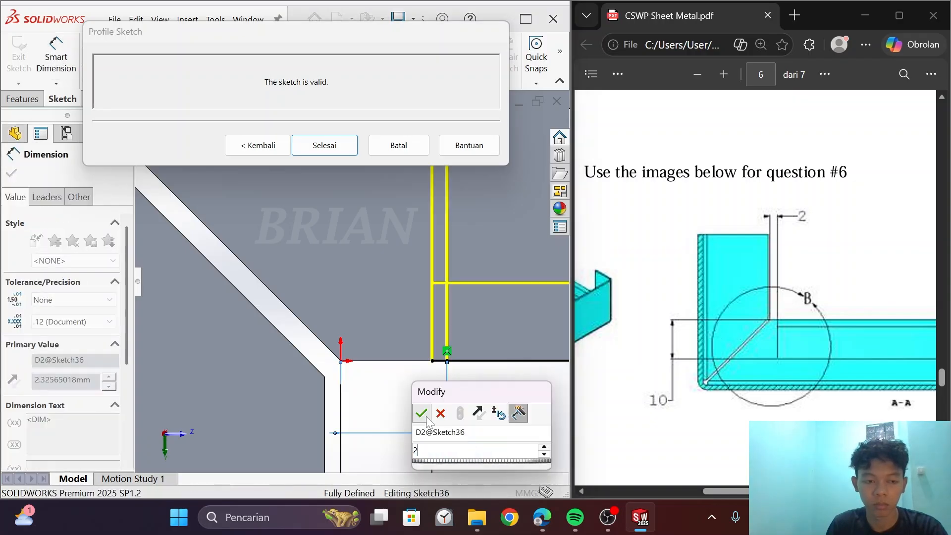
click(425, 416)
- Return from the profile sketch to the hem settings and create both hems
scroll(371, 412, up, 3)
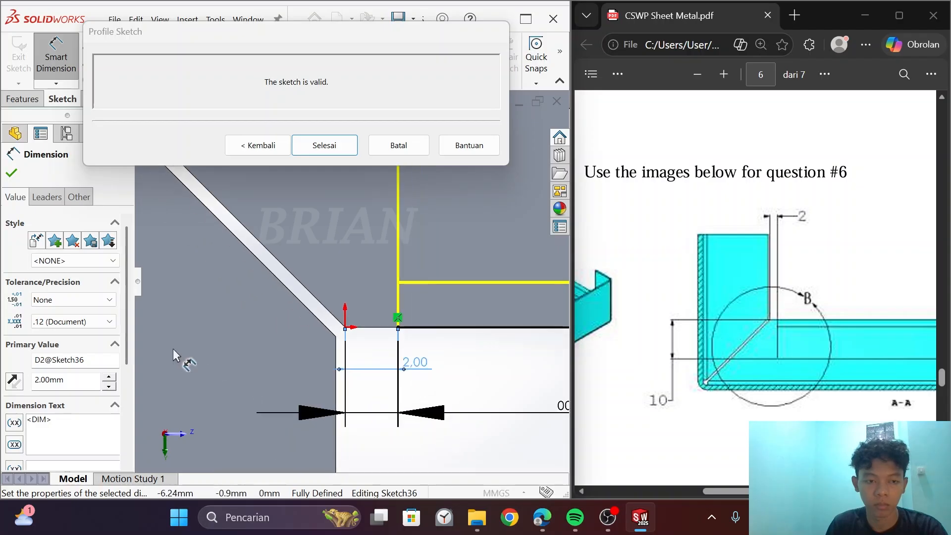
drag(130, 304, 276, 253)
click(258, 145)
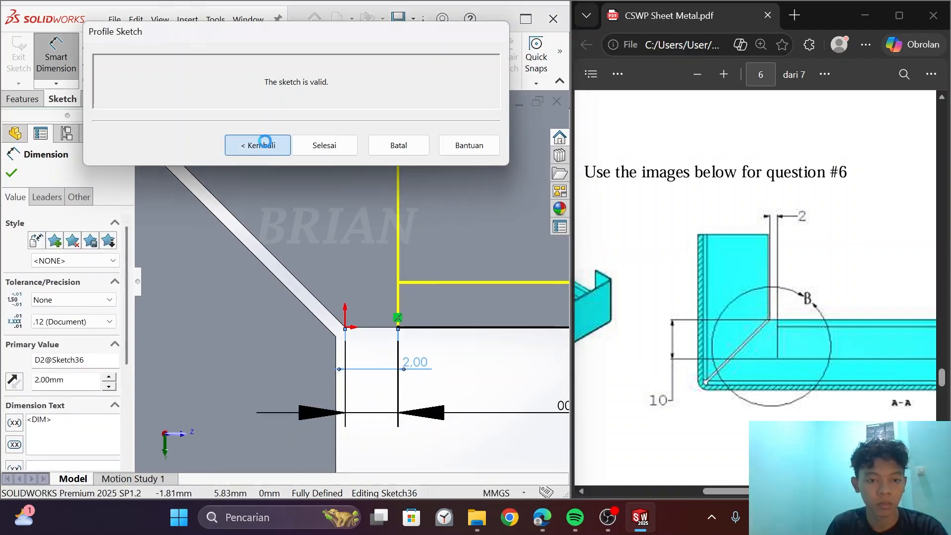
scroll(129, 269, down, 1)
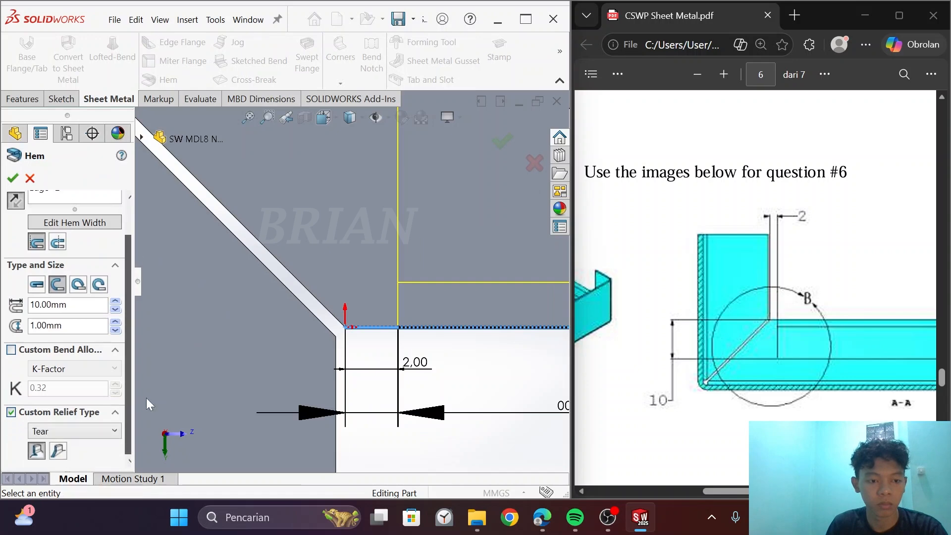
scroll(488, 411, up, 4)
scroll(584, 377, up, 1)
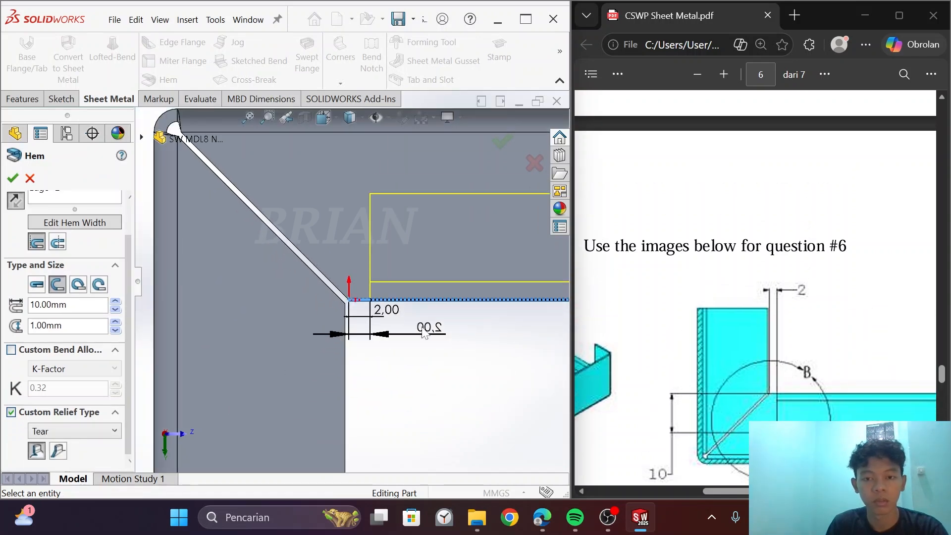
scroll(499, 311, up, 8)
scroll(499, 310, down, 3)
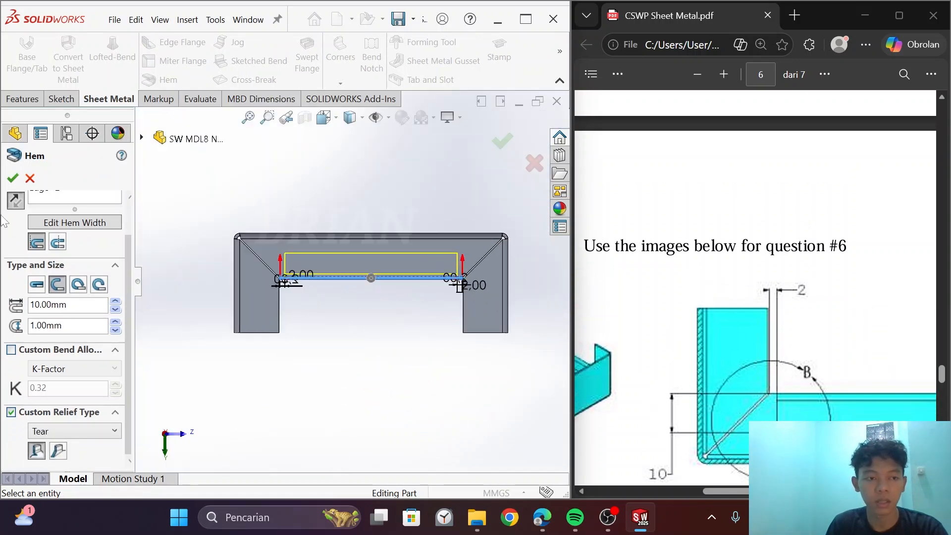
click(13, 177)
- Review Question 6's drawing and requirements in the PDF and compare them with both hems on the model
scroll(821, 333, up, 1)
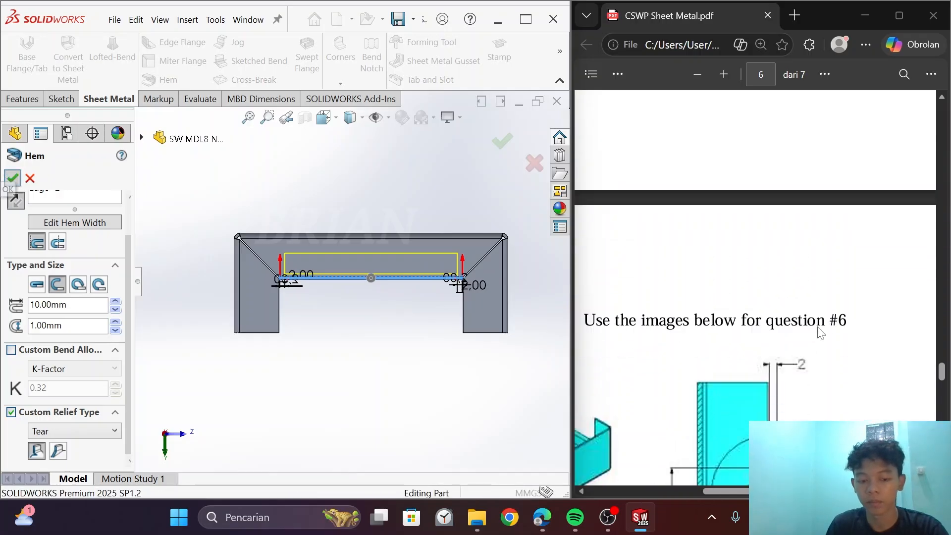
scroll(821, 333, down, 4)
ctrl+scroll(821, 333, up, 3)
ctrl+scroll(821, 333, down, 3)
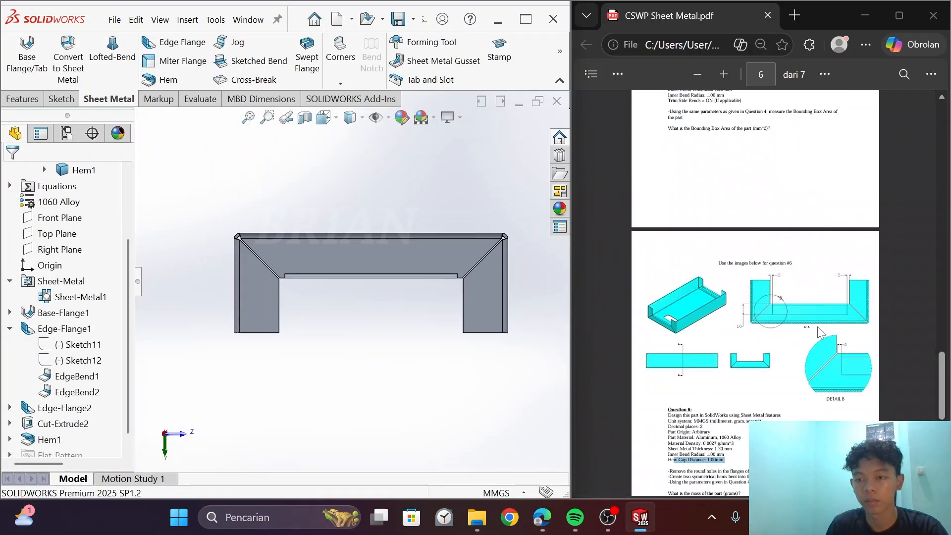
ctrl+scroll(745, 402, up, 1)
click(745, 402)
scroll(786, 366, down, 2)
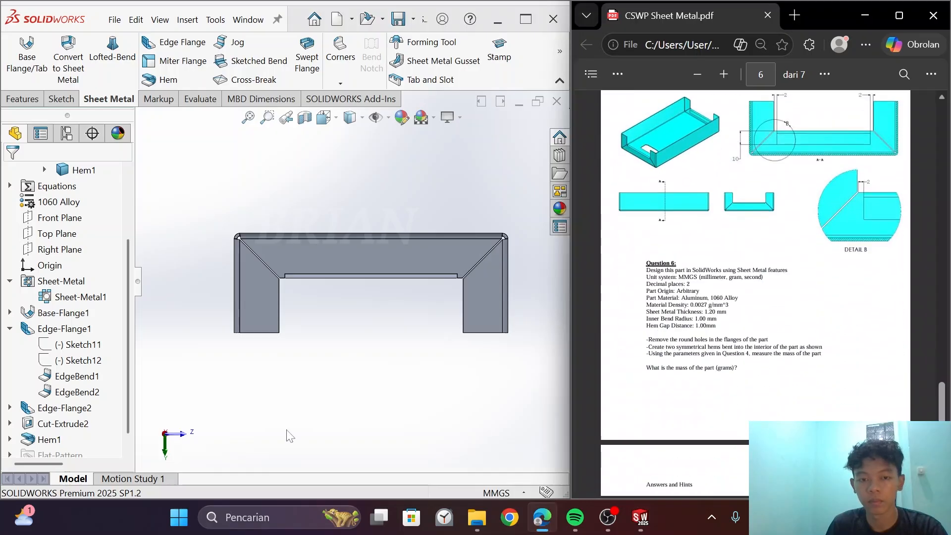
middle_drag(376, 331, 373, 213)
scroll(378, 304, up, 5)
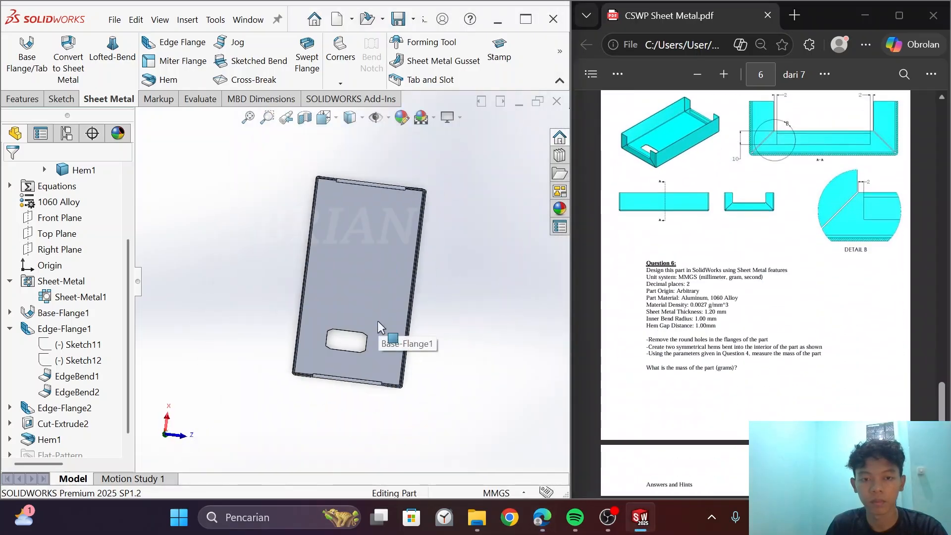
middle_drag(378, 320, 365, 264)
scroll(366, 264, down, 2)
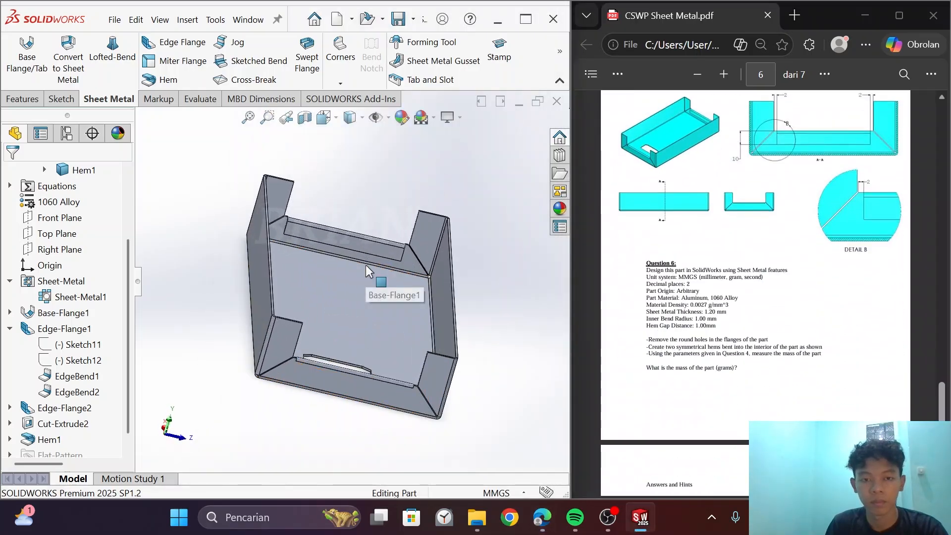
- Check what Question 6 asks for in the PDF and calculate the finished part's mass properties to read its mass
middle_drag(497, 272, 482, 242)
scroll(804, 339, down, 1)
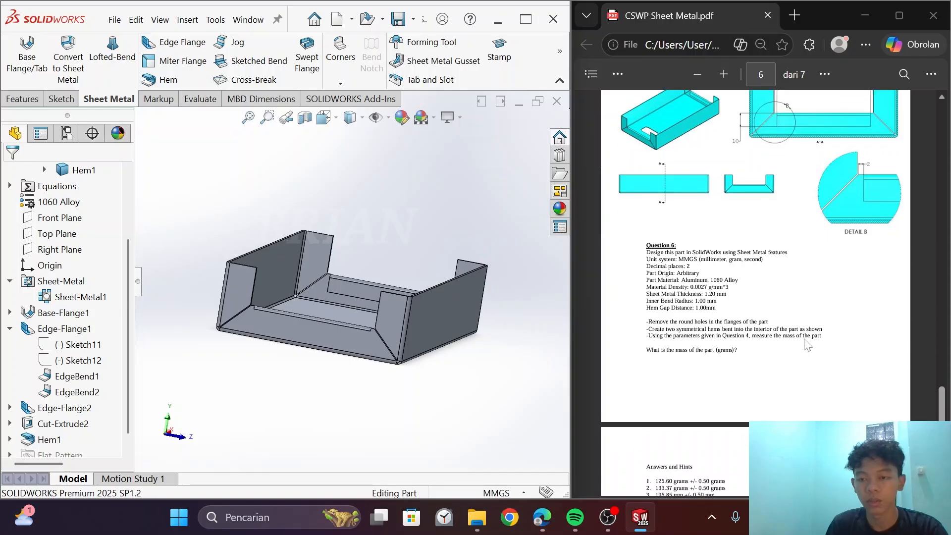
scroll(808, 346, up, 1)
drag(686, 368, 787, 370)
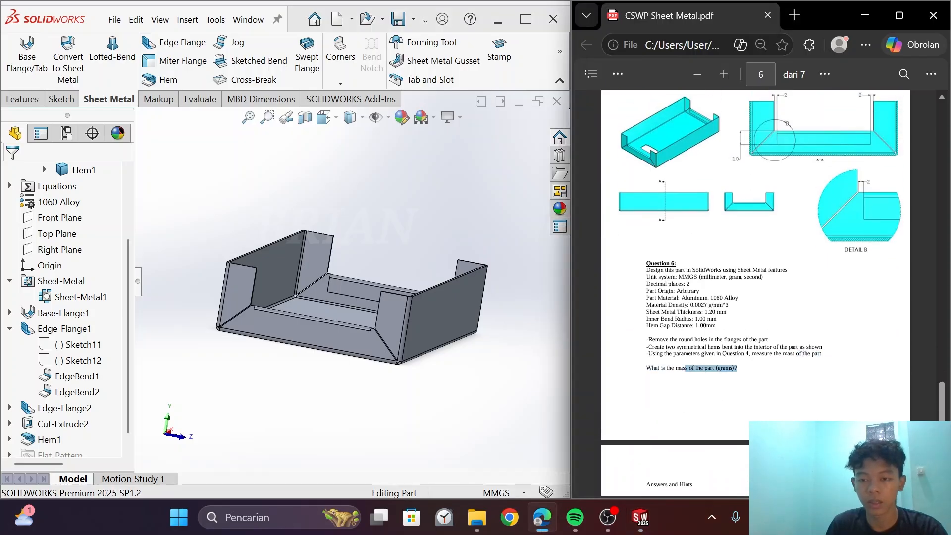
click(221, 201)
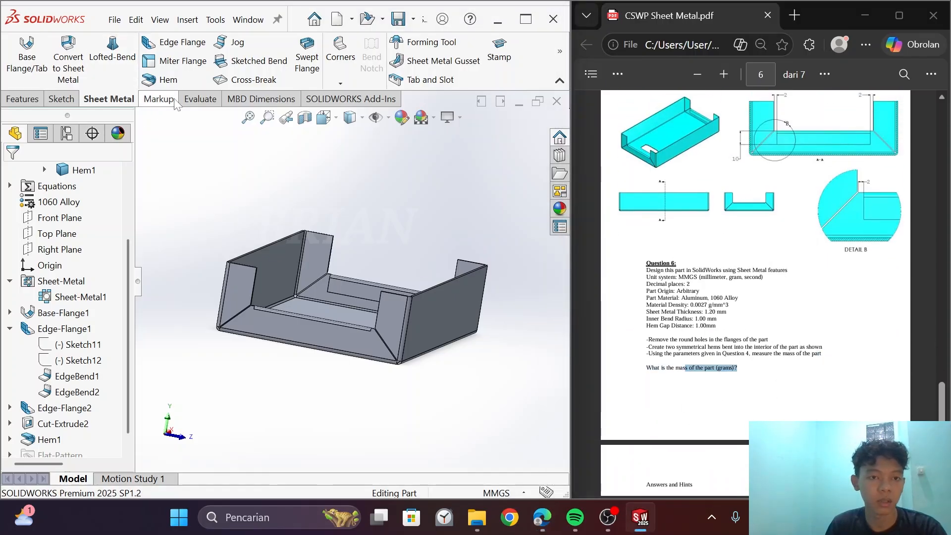
click(200, 99)
click(106, 52)
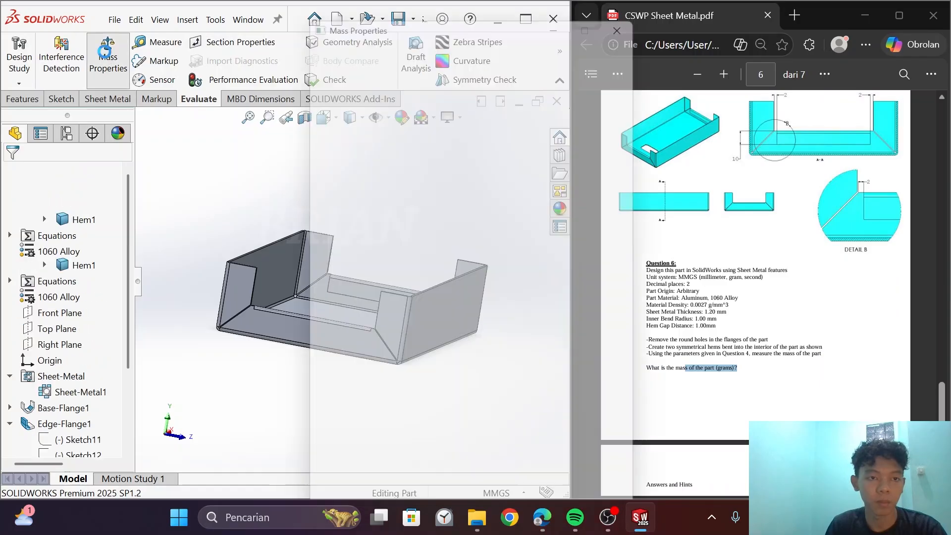
drag(479, 8, 315, 27)
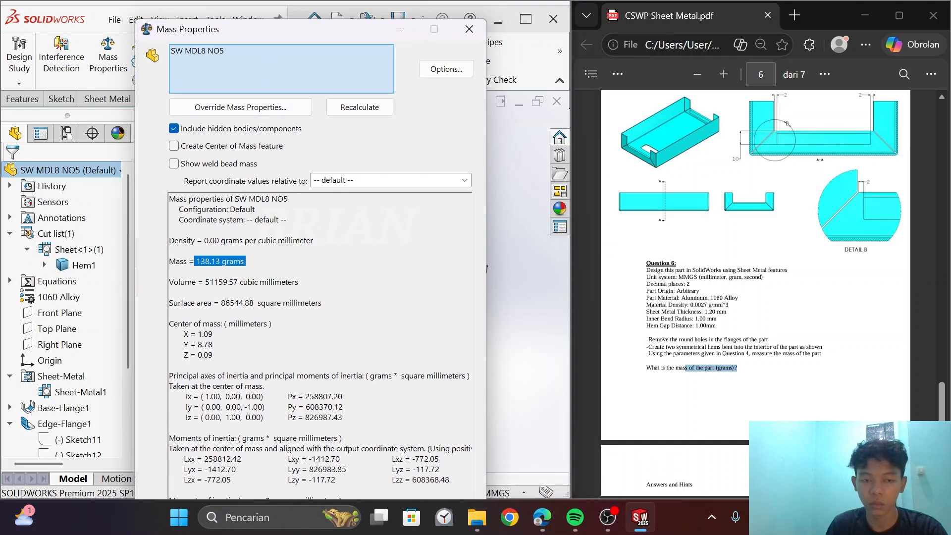
- Compare the calculated mass with Question 6's entry in the PDF's Answers and Hints list
scroll(792, 338, down, 6)
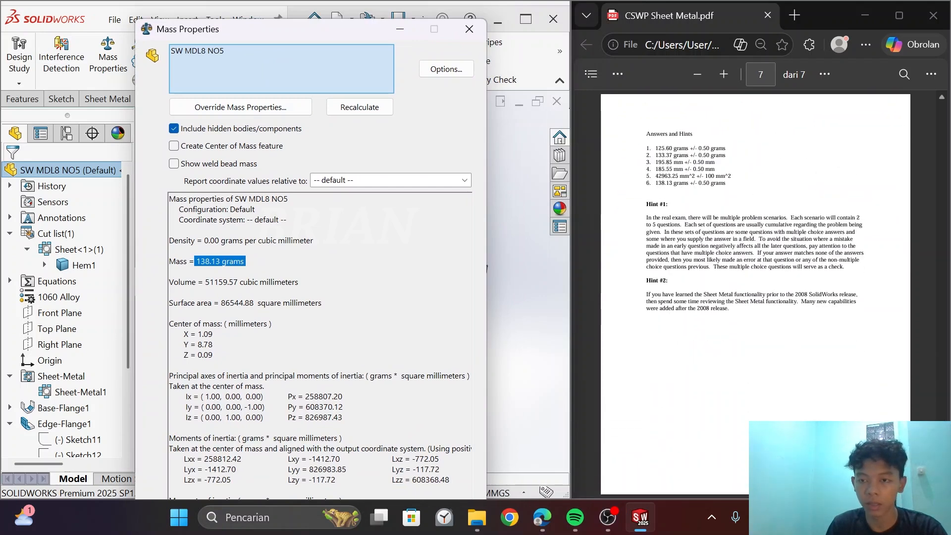
click(727, 184)
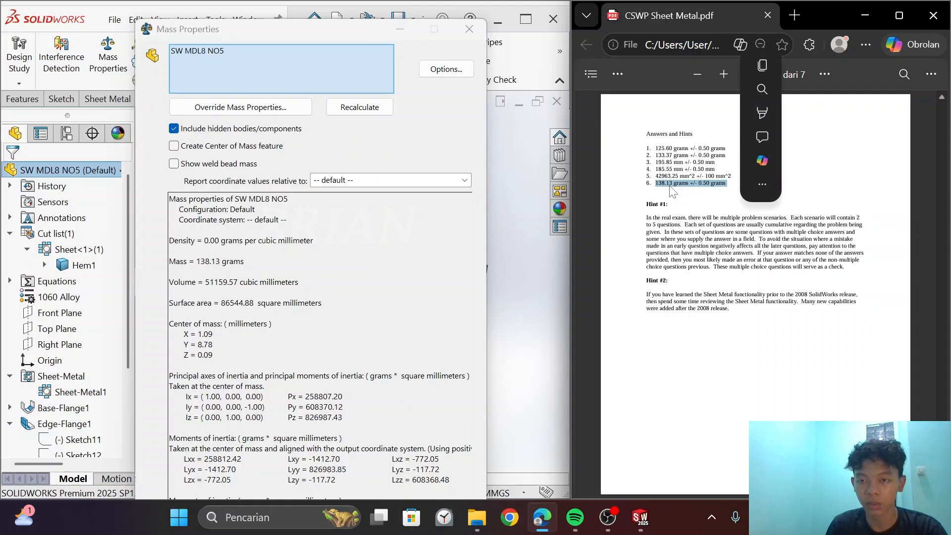
click(644, 193)
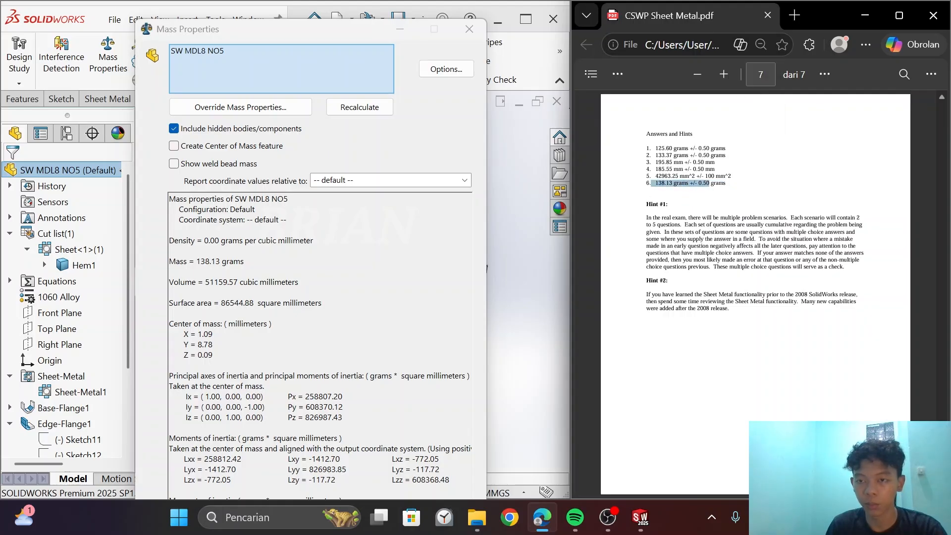
drag(709, 183, 734, 178)
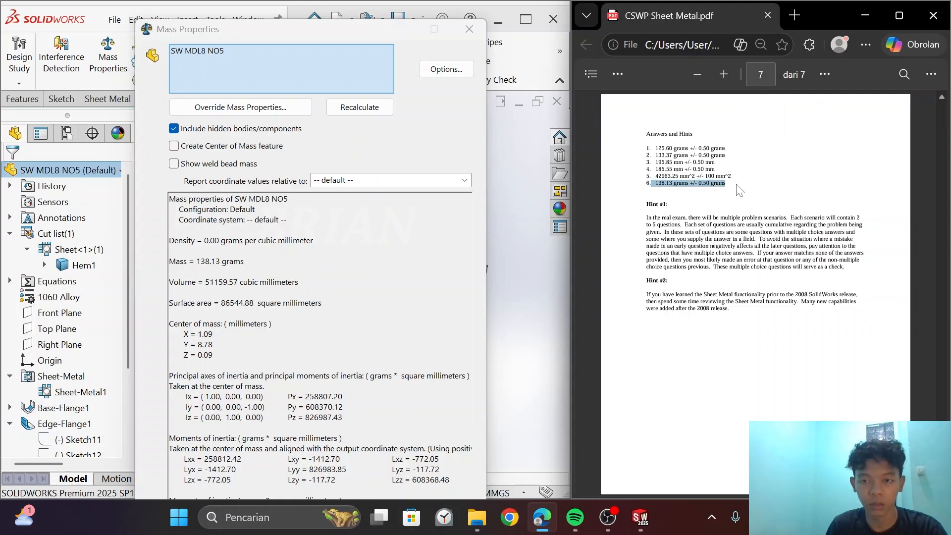